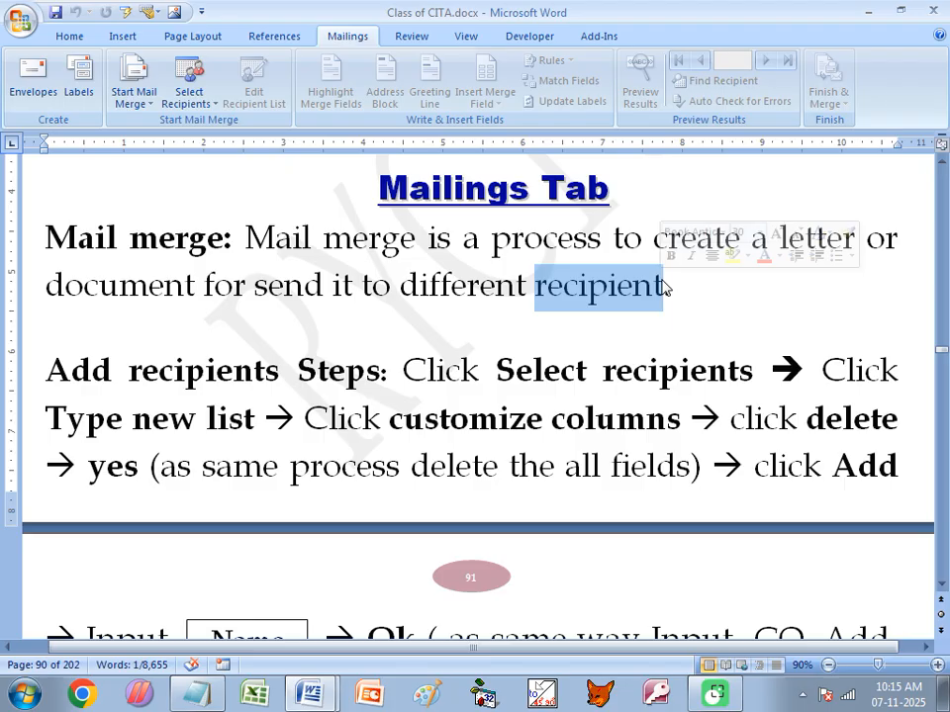
# - Highlight the 'Add recipients Steps' heading in the class notes to review it
pyautogui.click(128, 238)
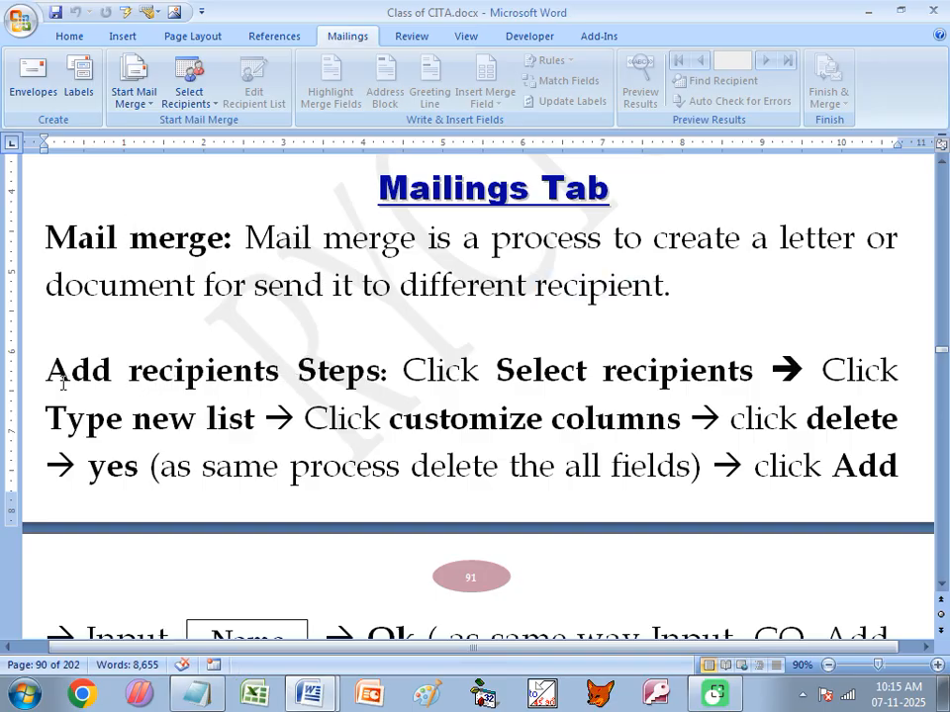
pyautogui.moveTo(46, 376); pyautogui.dragTo(385, 373)
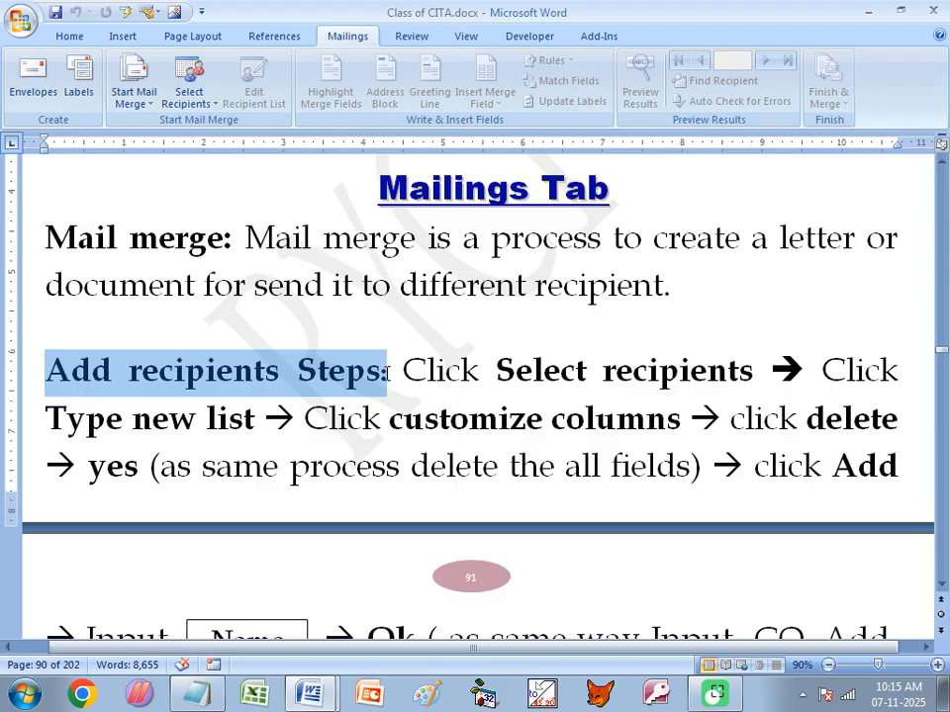
pyautogui.moveTo(387, 372); pyautogui.dragTo(387, 381)
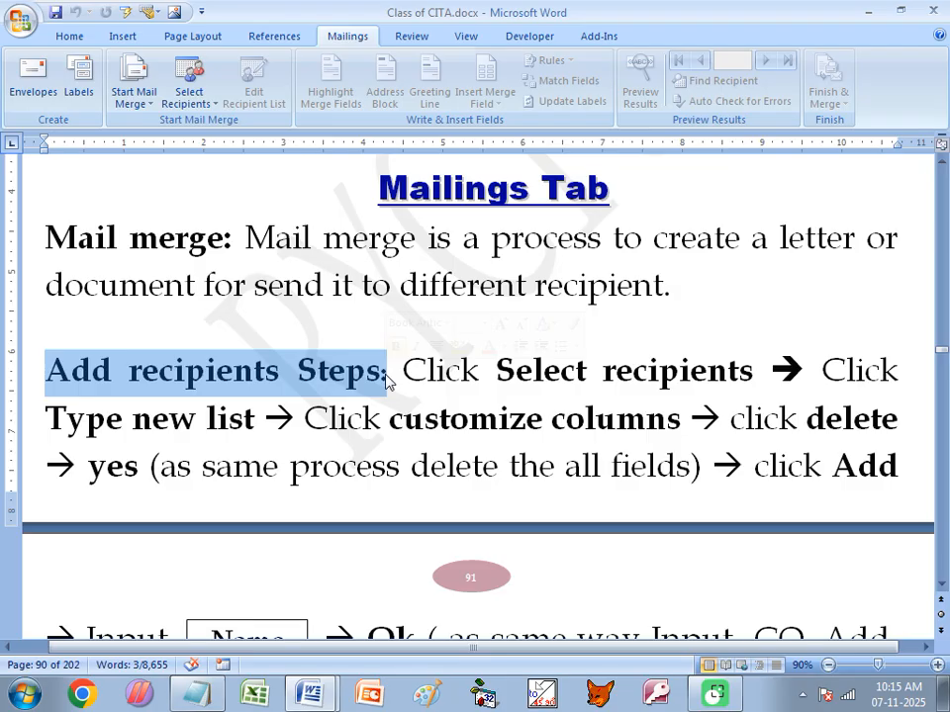
pyautogui.click(449, 401)
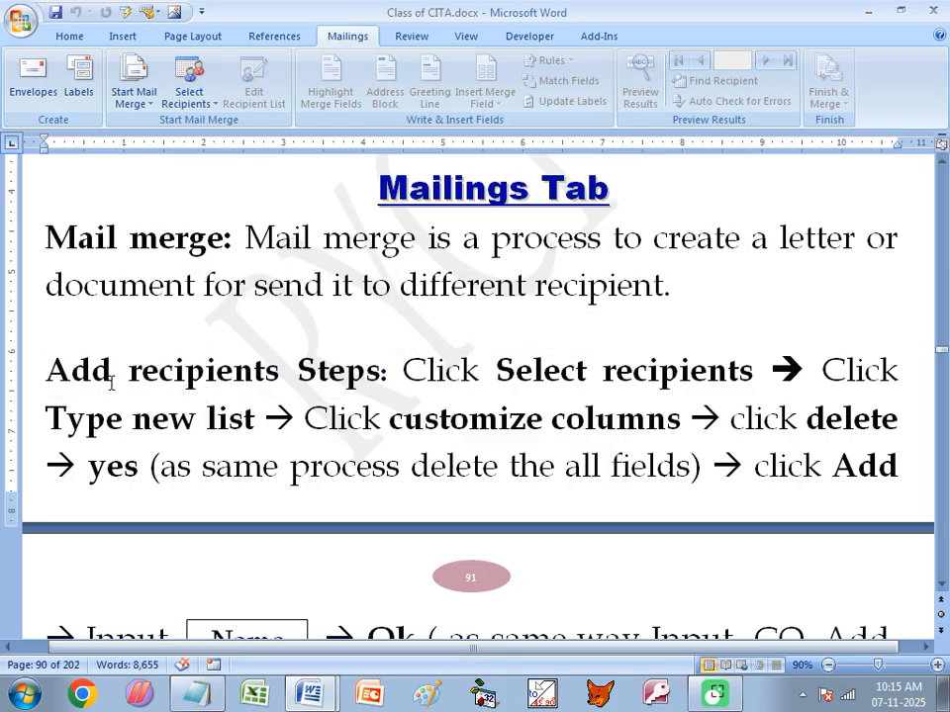
pyautogui.moveTo(46, 371); pyautogui.dragTo(286, 374)
pyautogui.click(208, 376)
pyautogui.moveTo(129, 374); pyautogui.dragTo(280, 372)
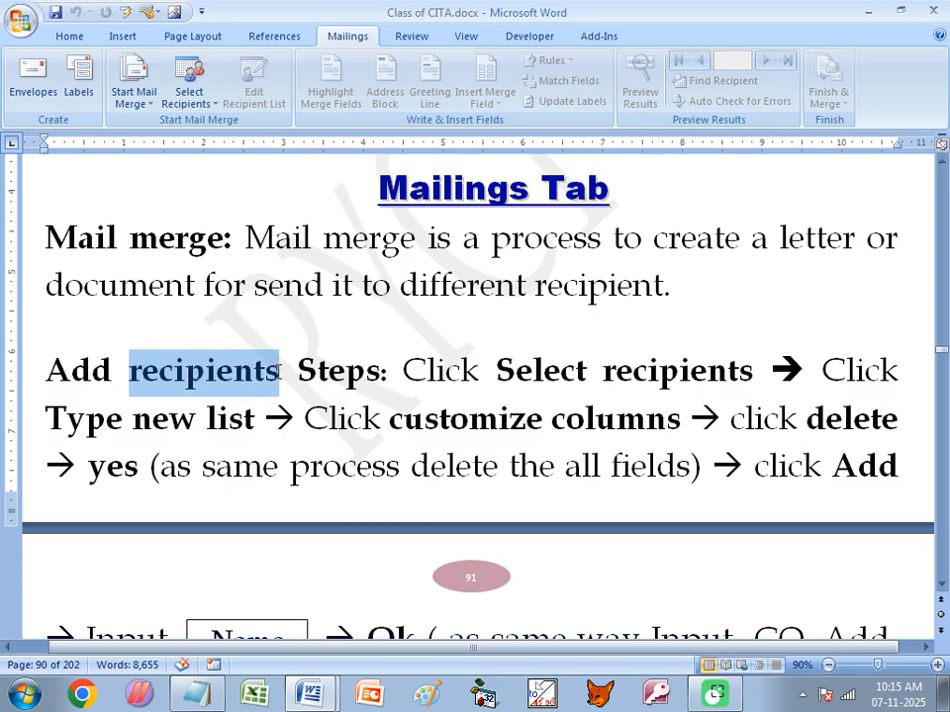
pyautogui.click(65, 369)
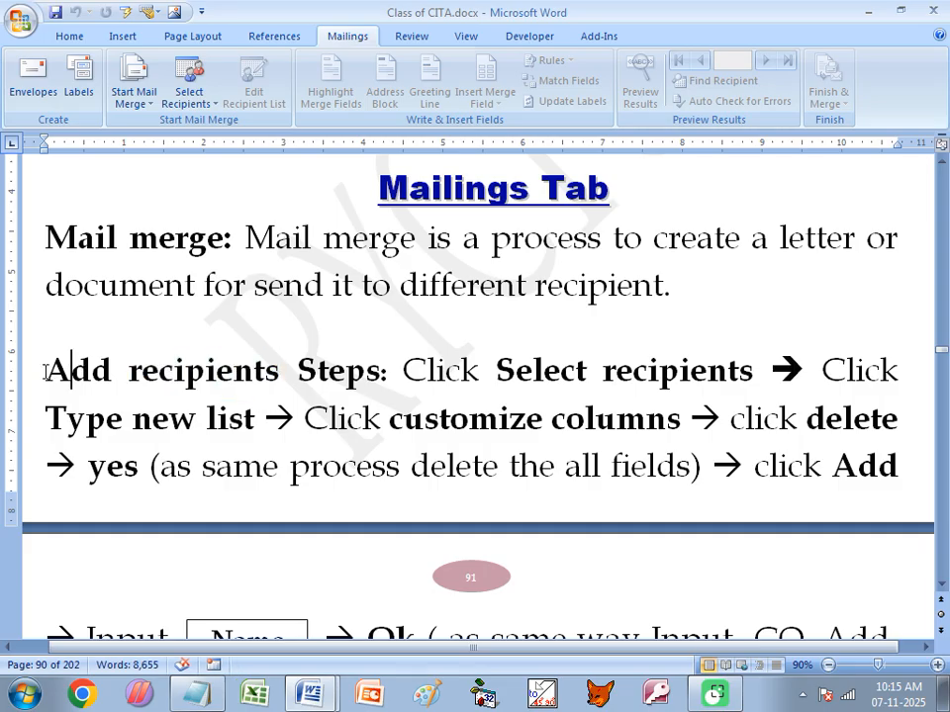
pyautogui.moveTo(47, 371); pyautogui.dragTo(348, 384)
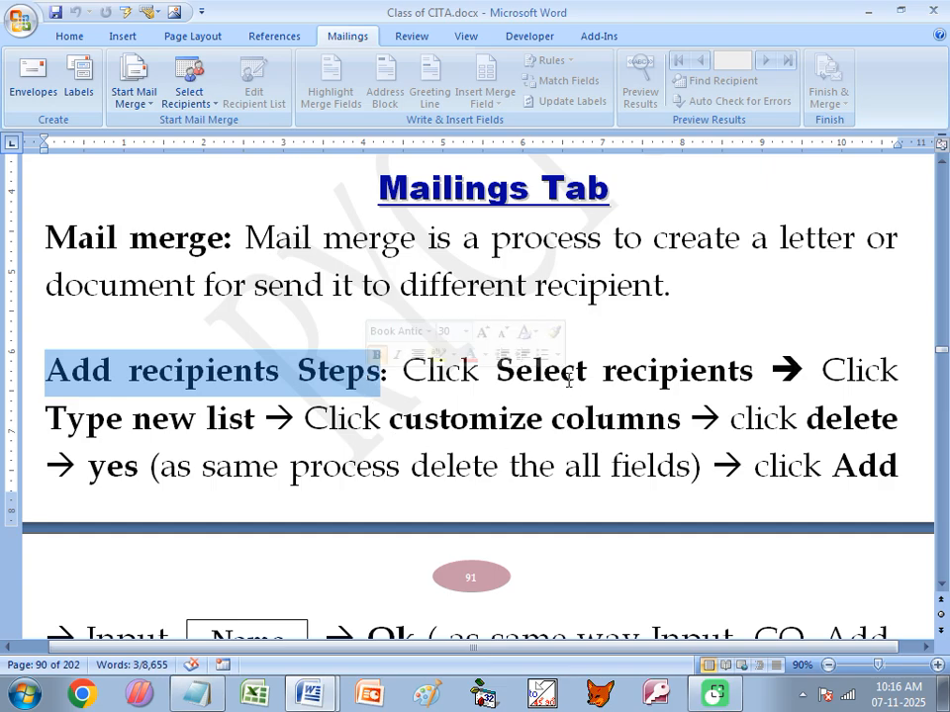
# - Glance at the Select Recipients choices without picking one, then highlight the remaining recipient steps in the notes
pyautogui.scroll(-2, 561, 356)
pyautogui.click(559, 293)
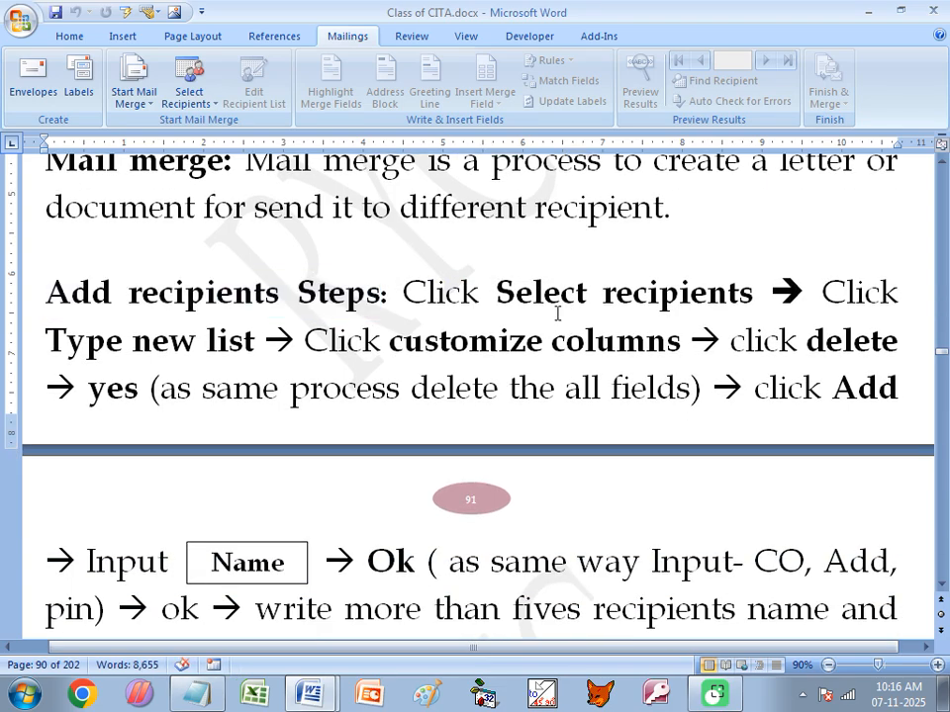
pyautogui.click(196, 100)
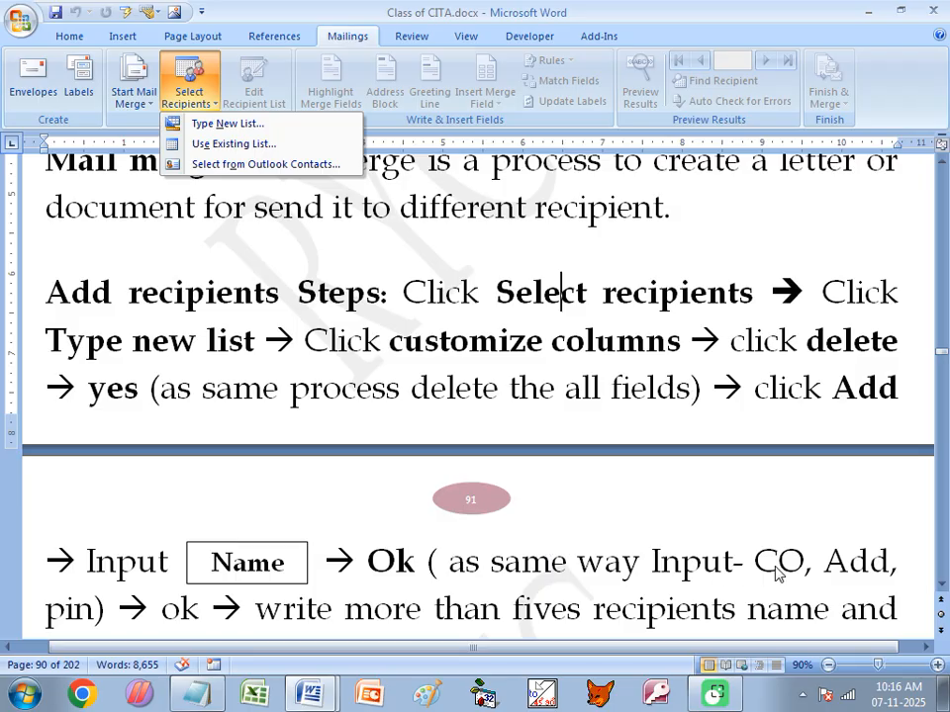
pyautogui.click(386, 586)
pyautogui.scroll(-1, 386, 586)
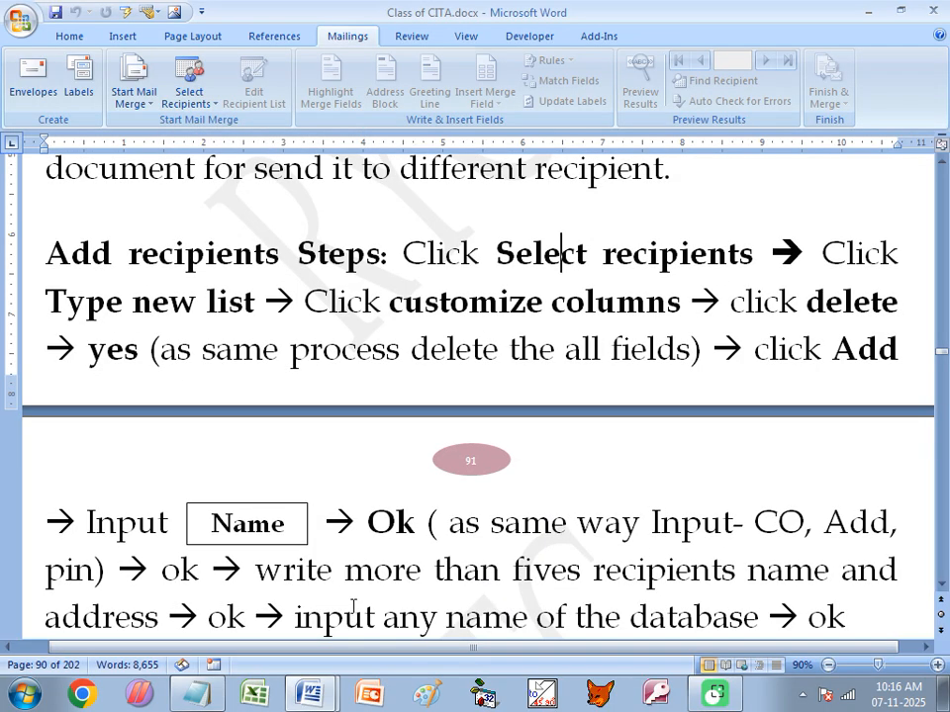
pyautogui.scroll(-1, 524, 602)
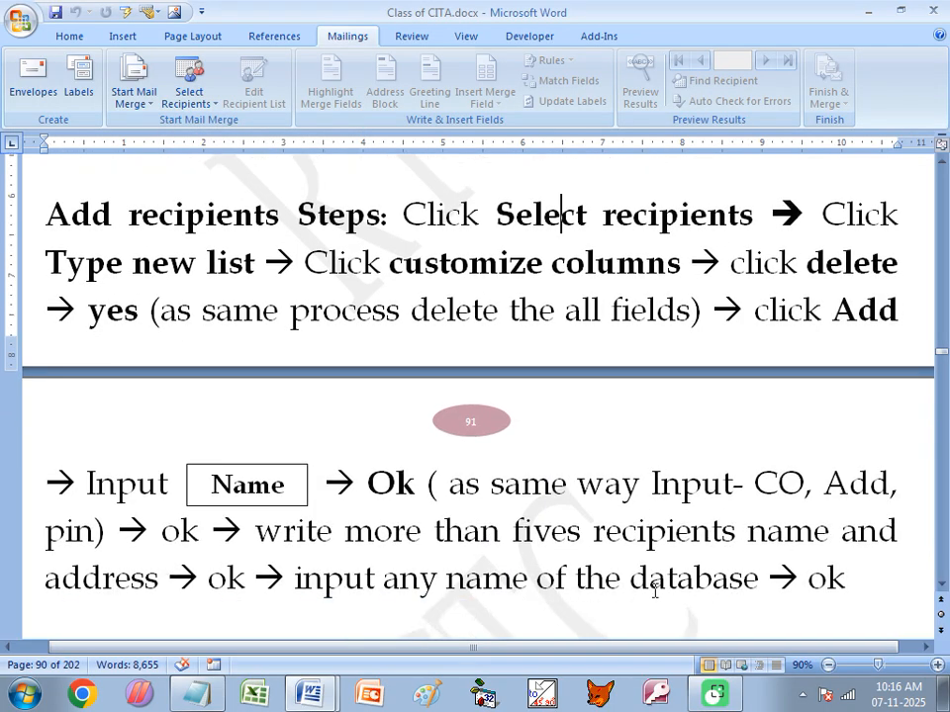
pyautogui.moveTo(844, 580); pyautogui.dragTo(51, 246)
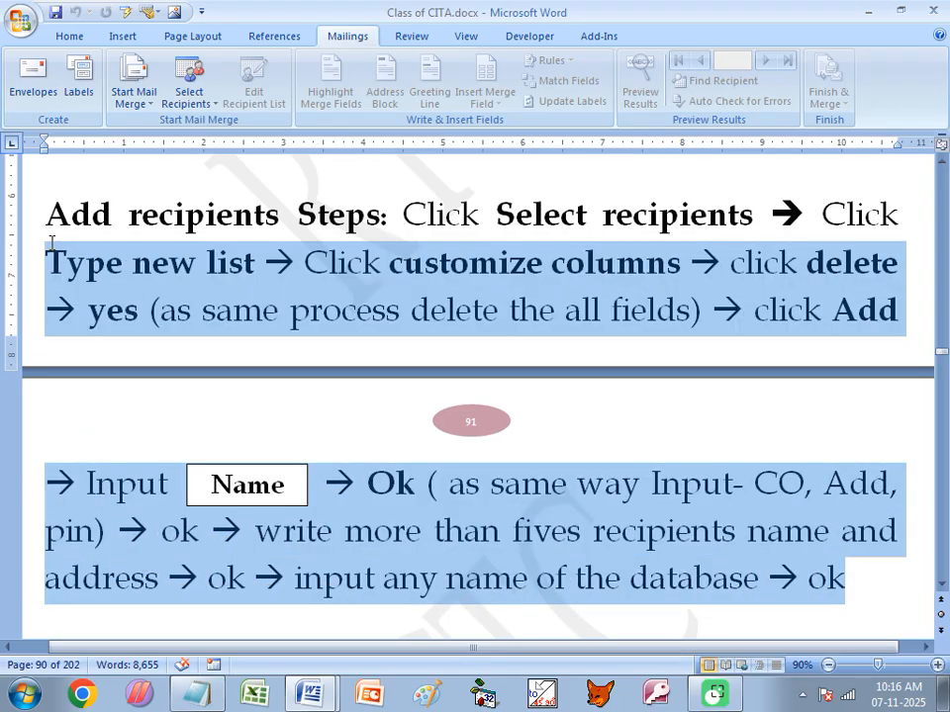
# - Switch to Document1 and delete all of its text
pyautogui.click(309, 692)
pyautogui.click(333, 650)
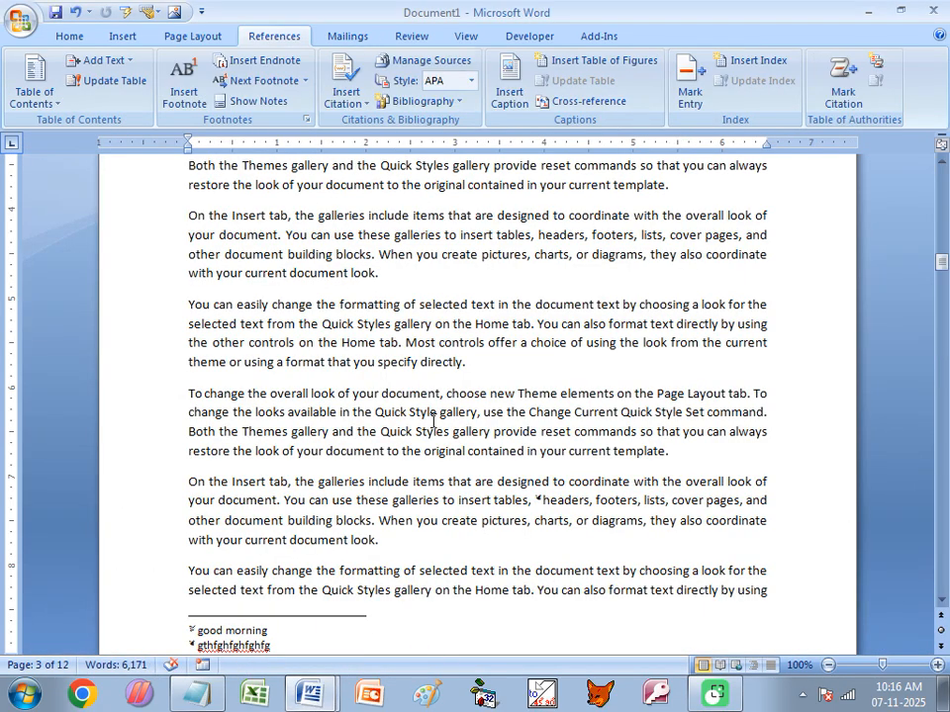
pyautogui.hotkey('ctrl', 'a')
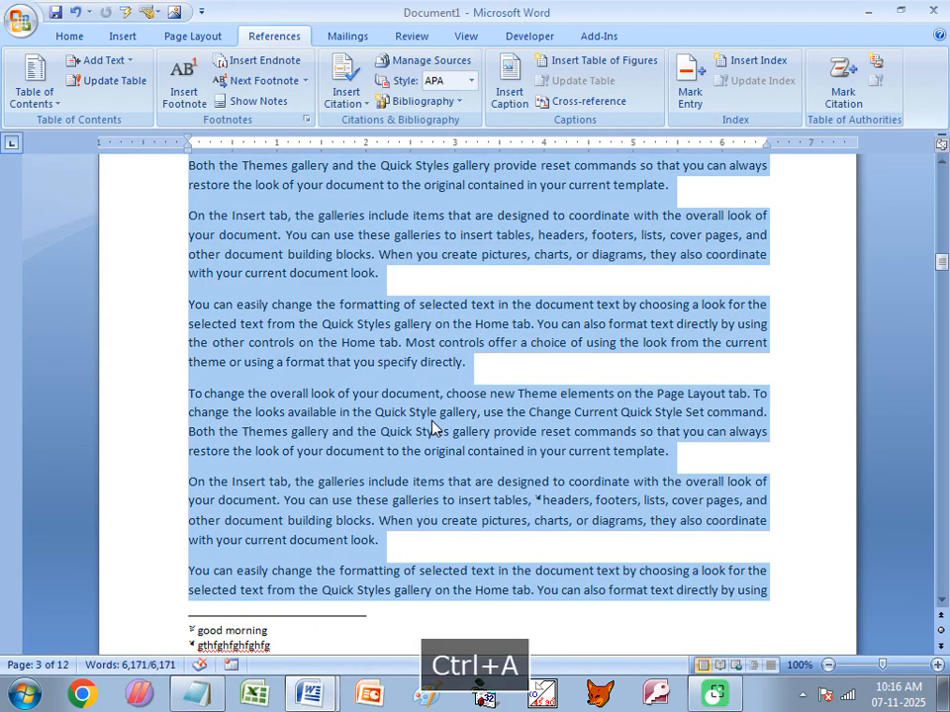
pyautogui.press('Delete')
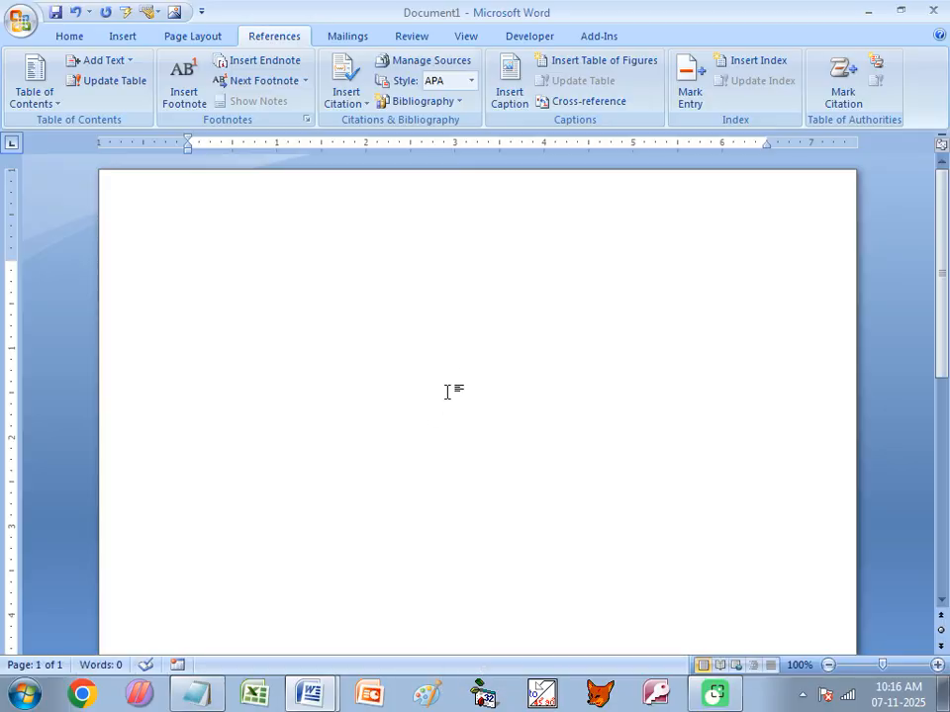
pyautogui.scroll(-7, 449, 389)
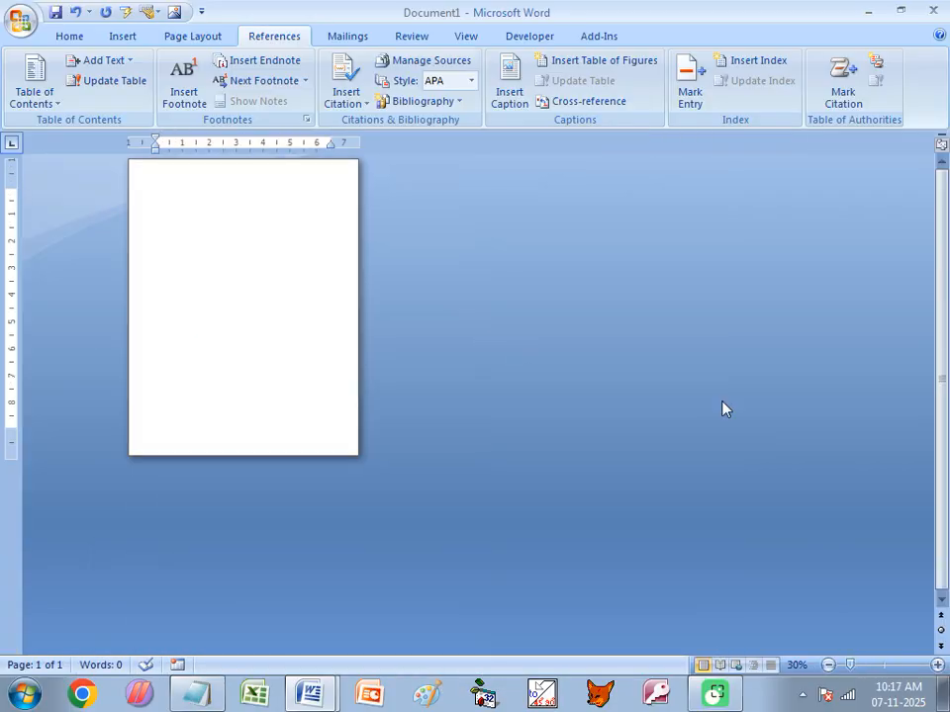
pyautogui.scroll(4, 532, 375)
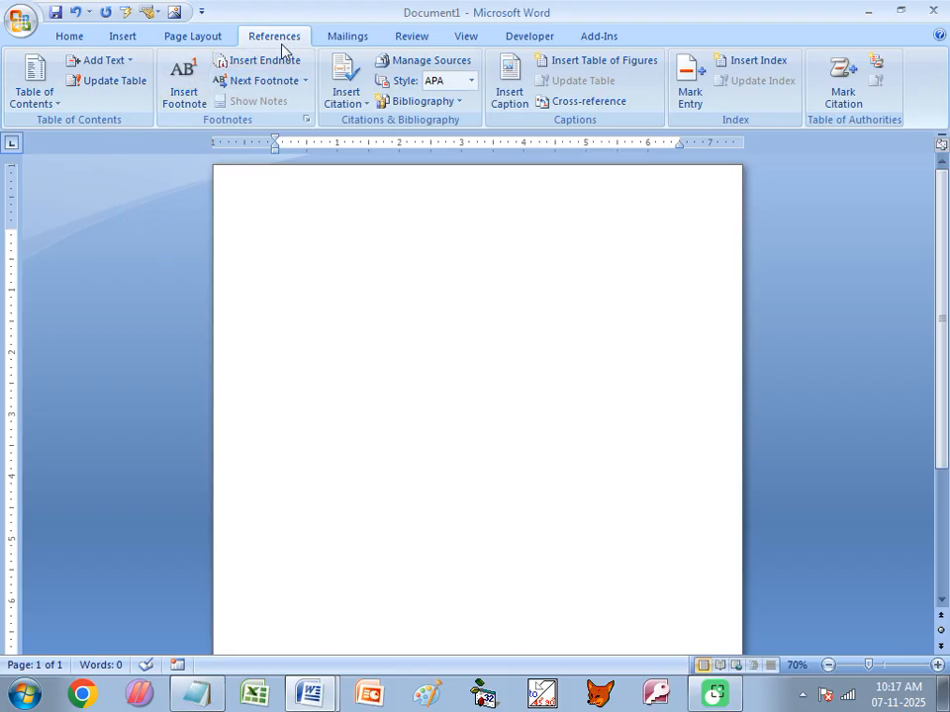
# - Start a new recipient list via Mailings > Select Recipients > Type New List
pyautogui.click(346, 37)
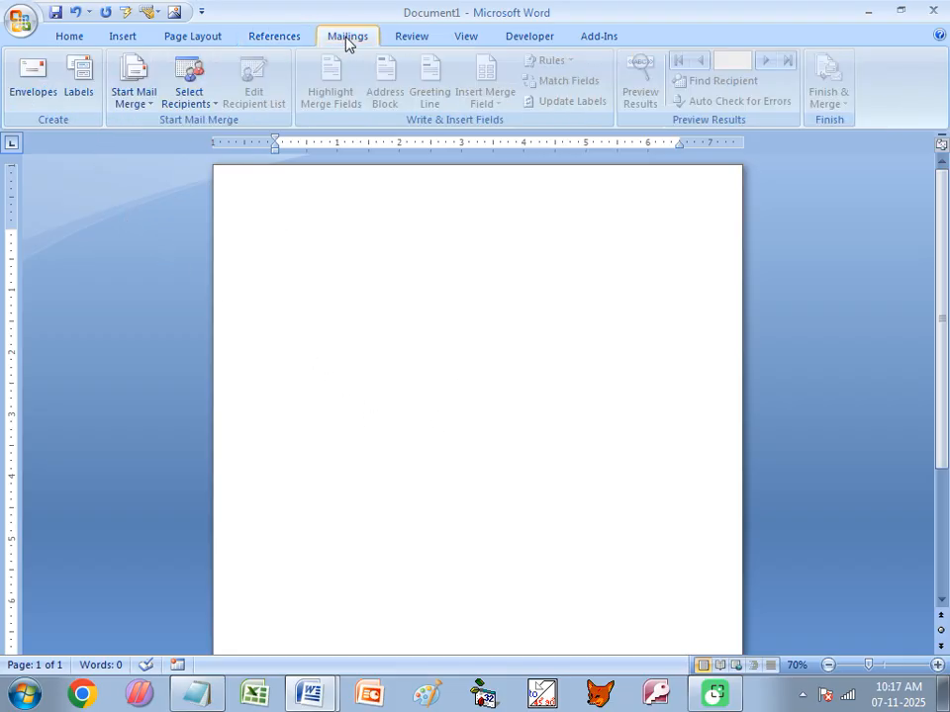
pyautogui.click(195, 105)
pyautogui.click(221, 125)
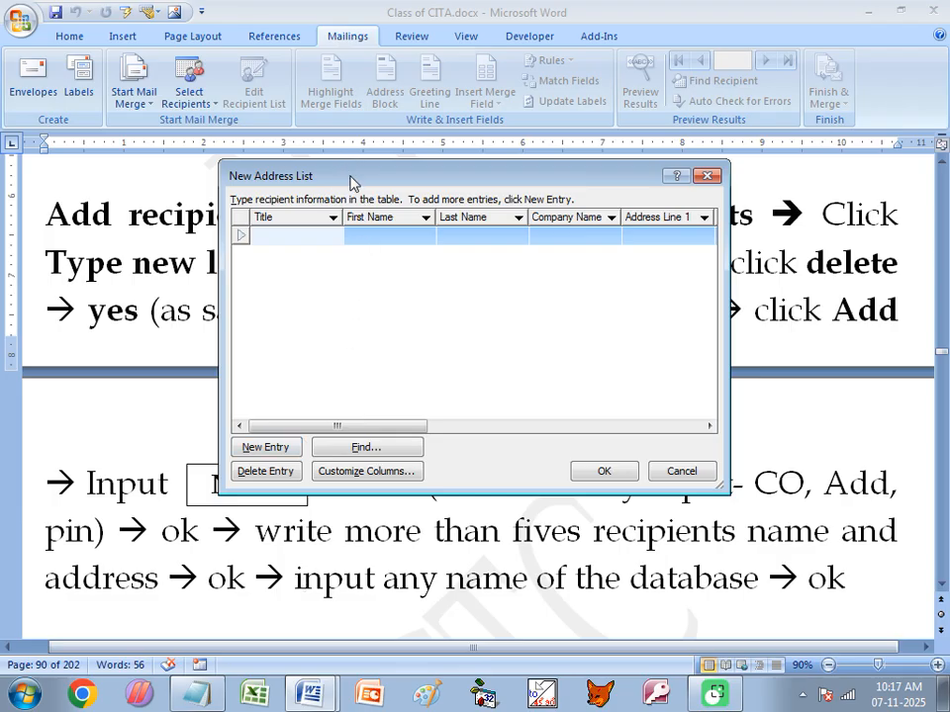
pyautogui.moveTo(353, 182); pyautogui.dragTo(347, 165)
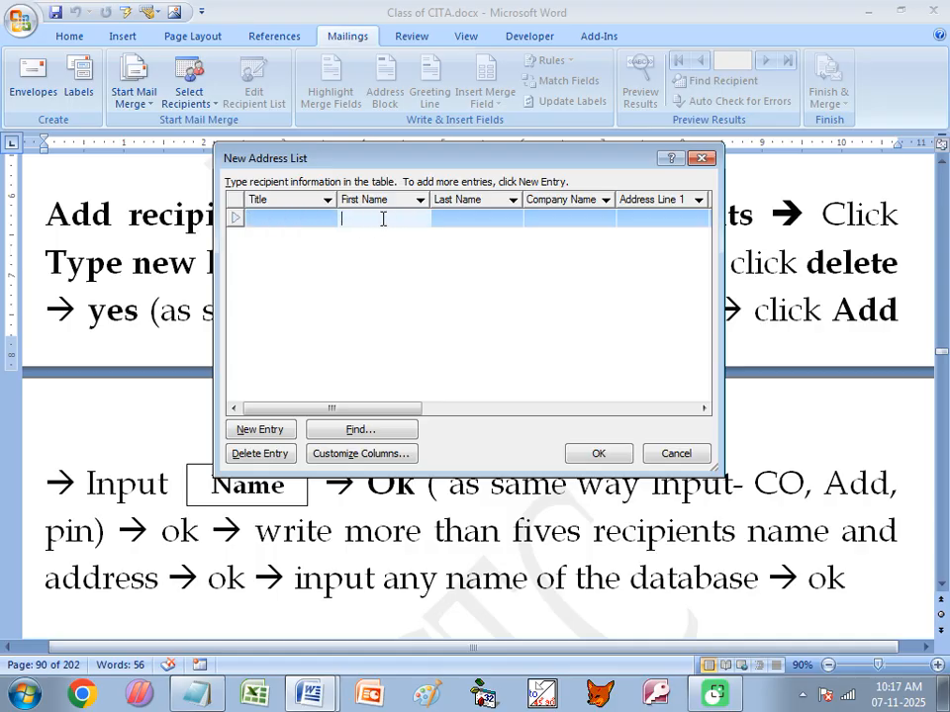
pyautogui.click(566, 219)
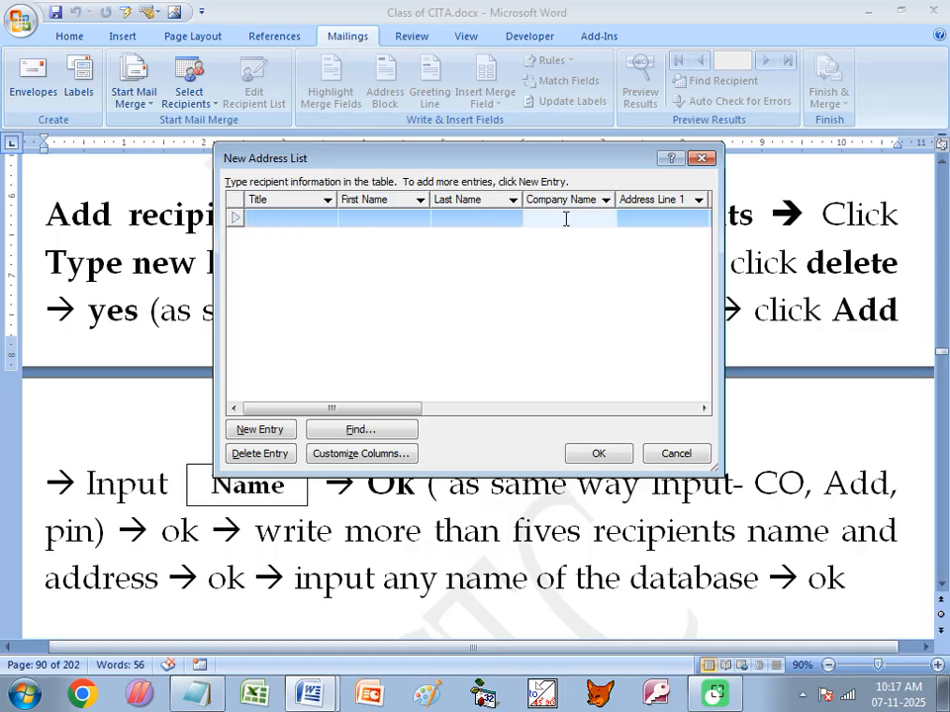
pyautogui.press('Tab')
pyautogui.press('Tab')
pyautogui.press('Tab')
pyautogui.press('Tab')
pyautogui.press('Tab')
pyautogui.press('Tab')
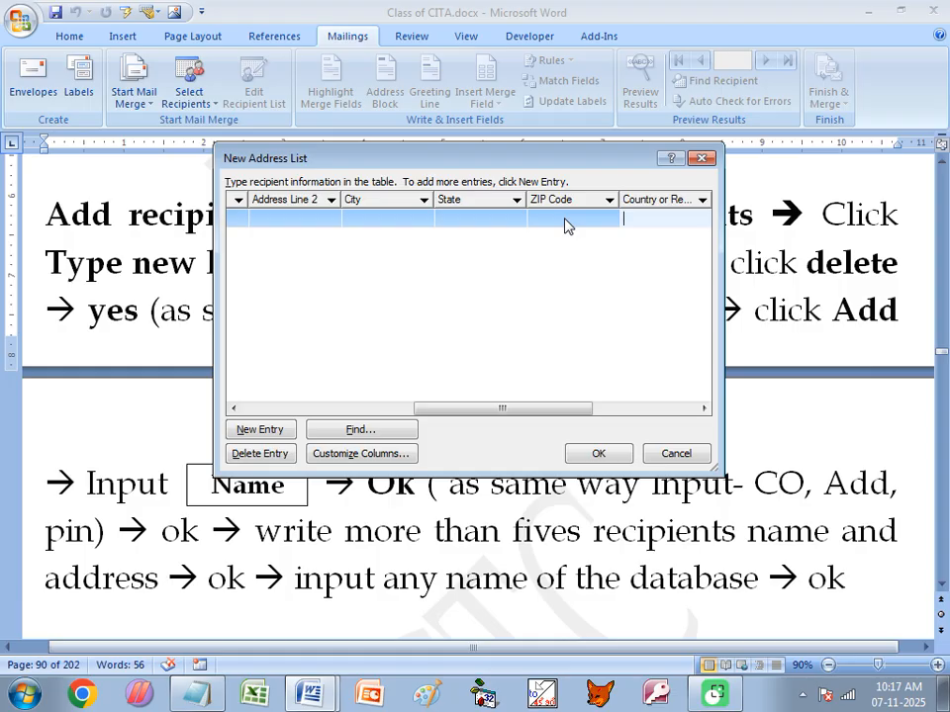
pyautogui.moveTo(501, 405); pyautogui.dragTo(315, 442)
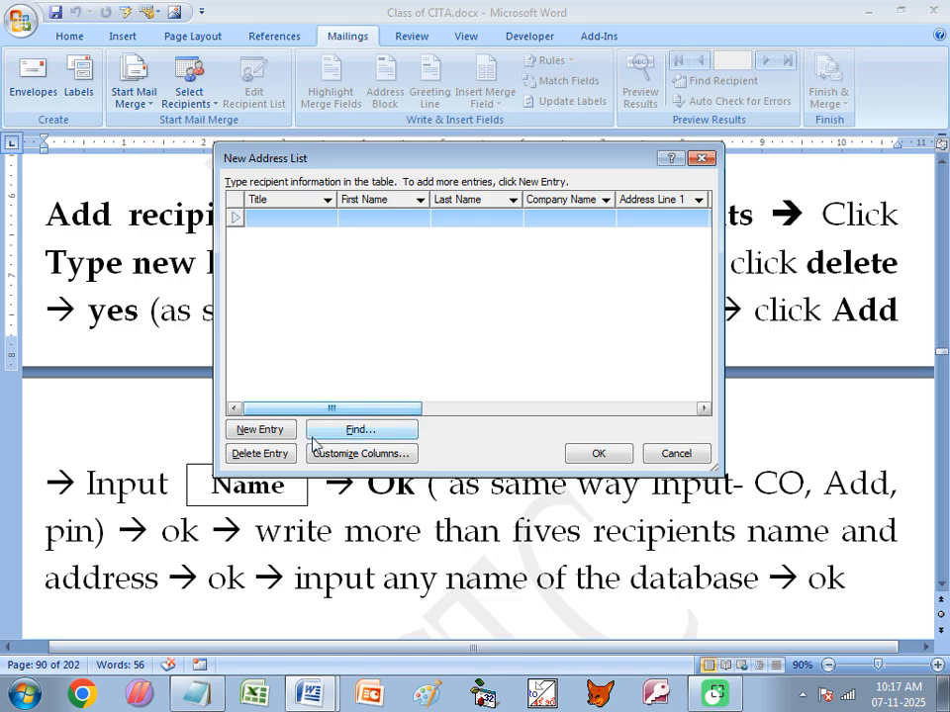
# - In Customize Columns, delete the Title and First Name fields
pyautogui.click(384, 459)
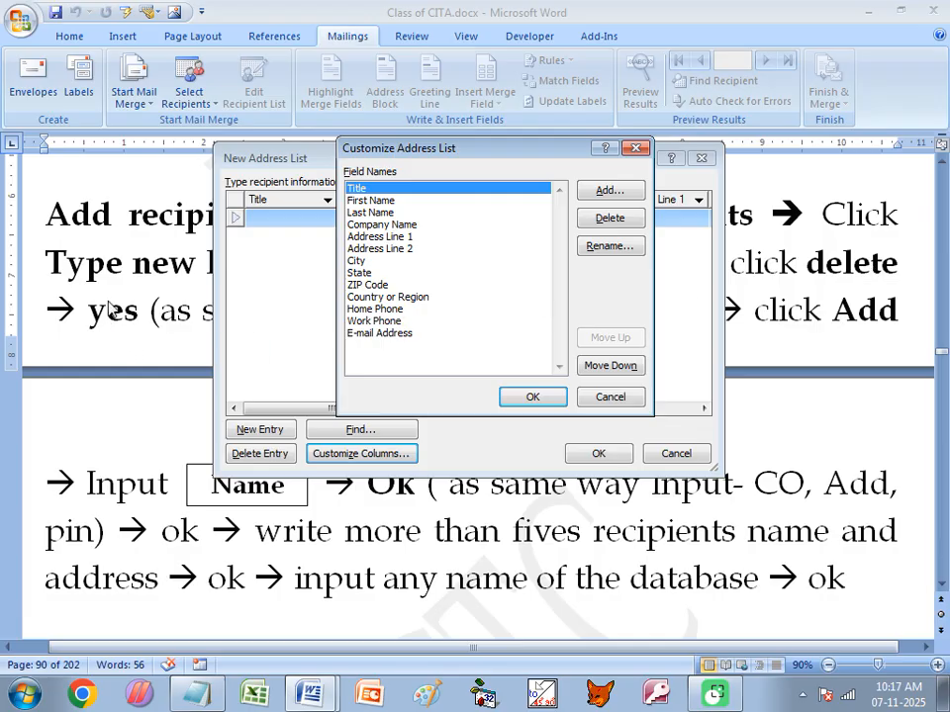
pyautogui.click(359, 201)
pyautogui.click(359, 190)
pyautogui.click(624, 220)
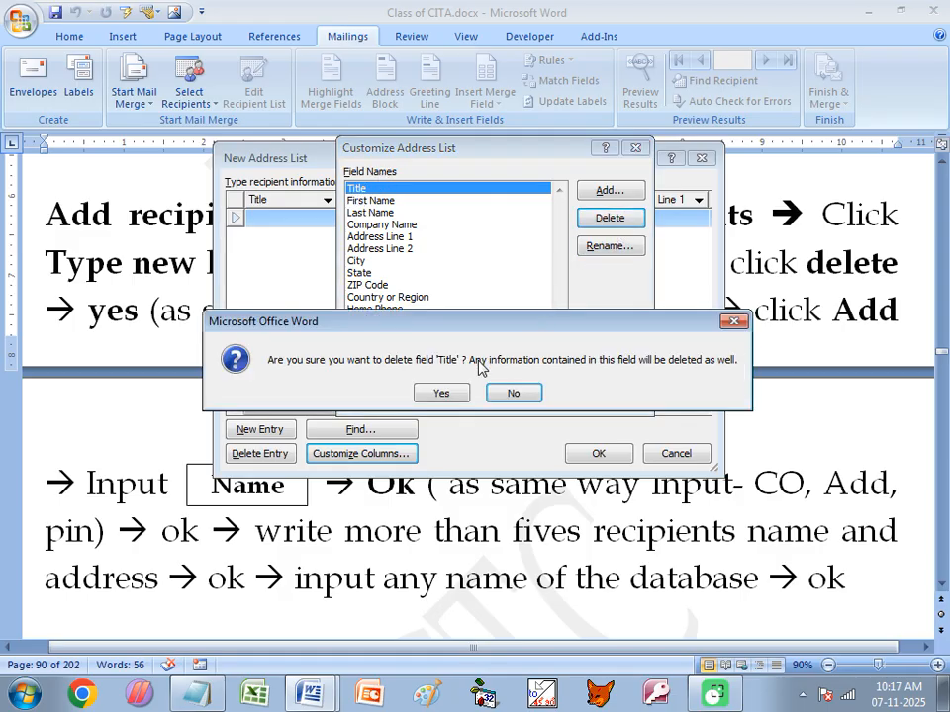
pyautogui.click(448, 394)
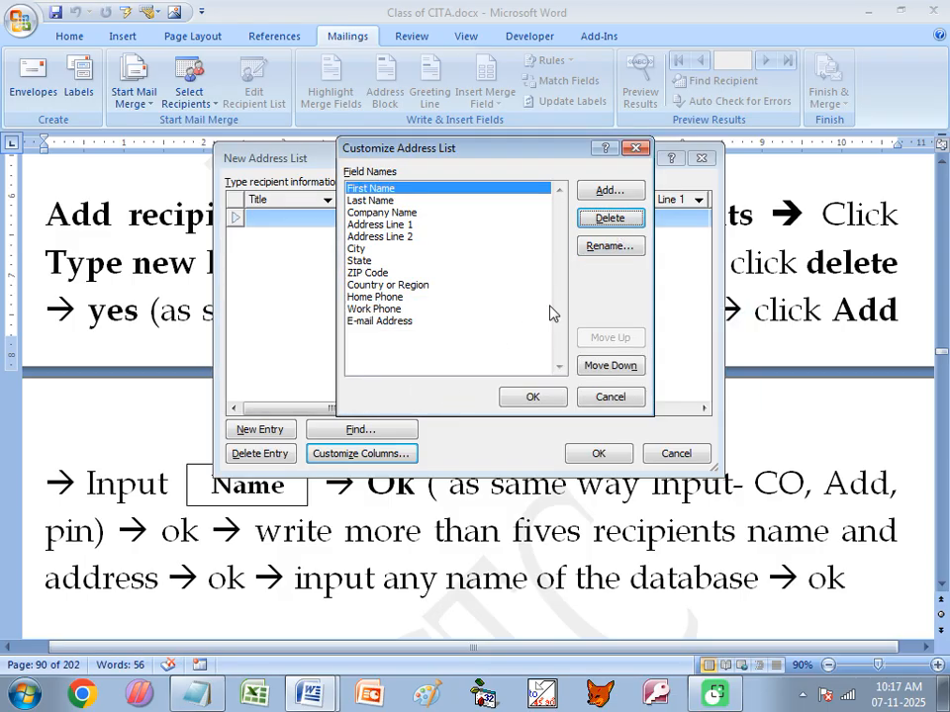
pyautogui.click(611, 223)
pyautogui.click(441, 394)
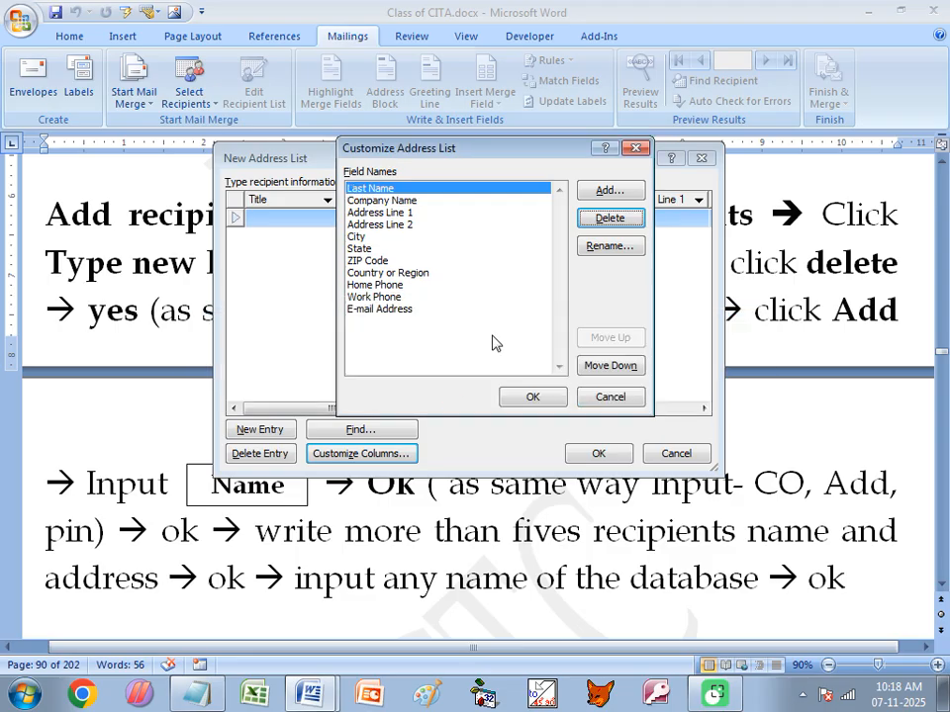
# - Delete Last Name and the following default fields, confirming each, leaving Work Phone and E-mail Address
pyautogui.click(606, 219)
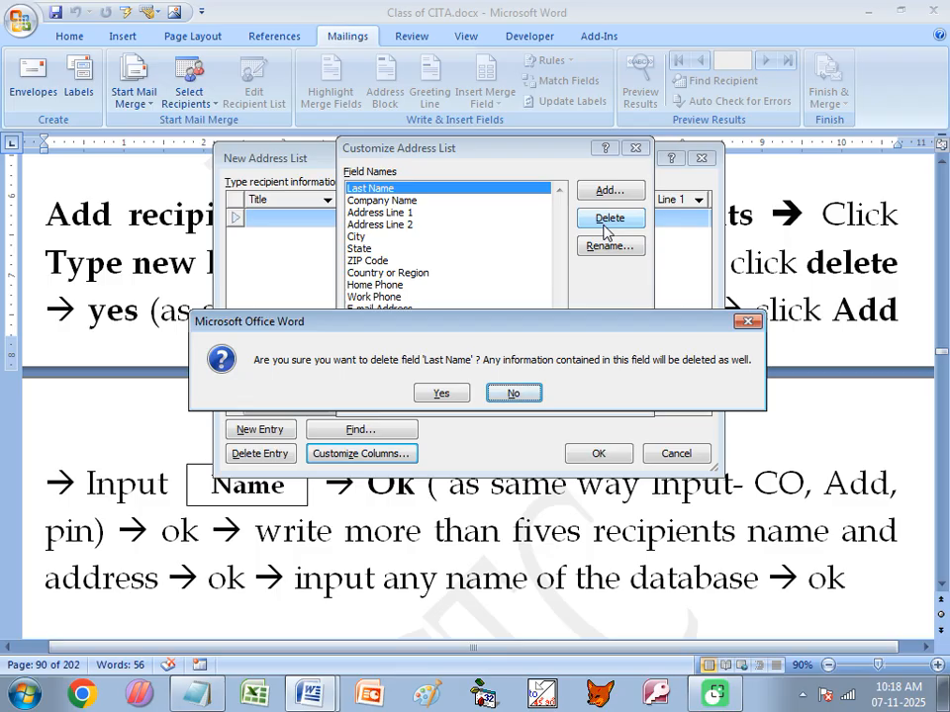
pyautogui.press('y')
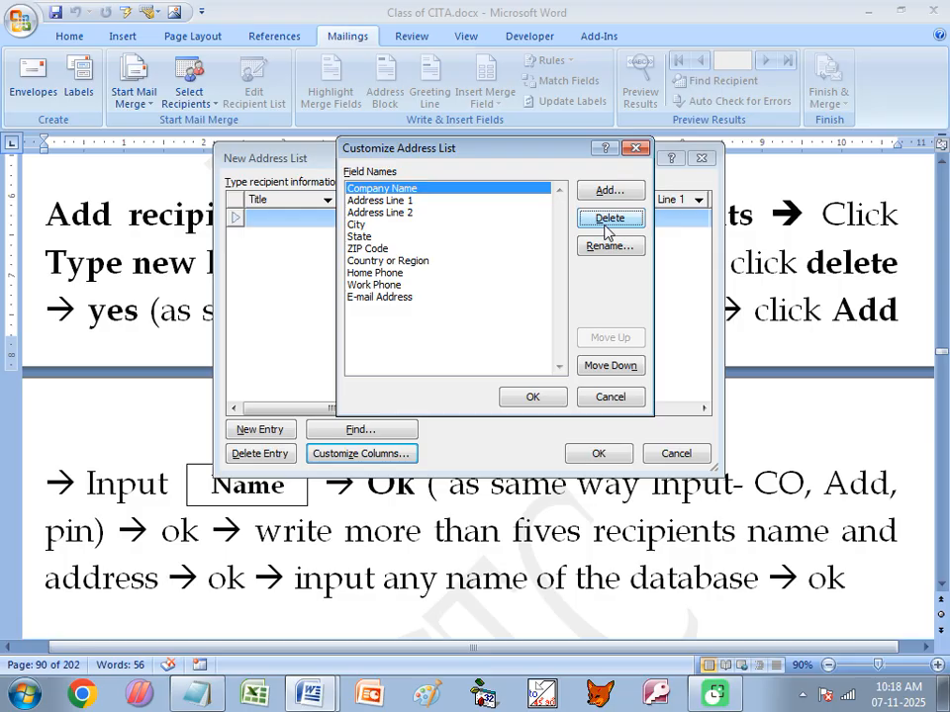
pyautogui.press('d')
pyautogui.press('y')
pyautogui.press('d')
pyautogui.press('y')
pyautogui.press('d')
pyautogui.press('y')
pyautogui.press('d')
pyautogui.press('y')
pyautogui.press('d')
pyautogui.press('y')
pyautogui.press('d')
pyautogui.press('y')
pyautogui.press('d')
pyautogui.press('y')
pyautogui.press('d')
pyautogui.press('y')
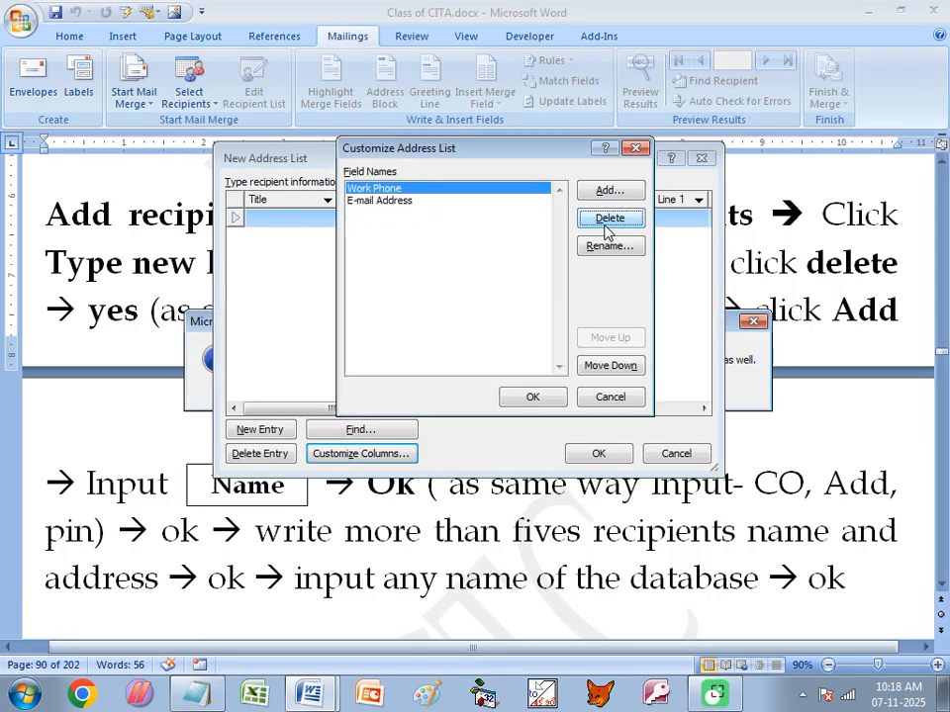
pyautogui.press('d')
pyautogui.press('y')
pyautogui.press('d')
pyautogui.press('y')
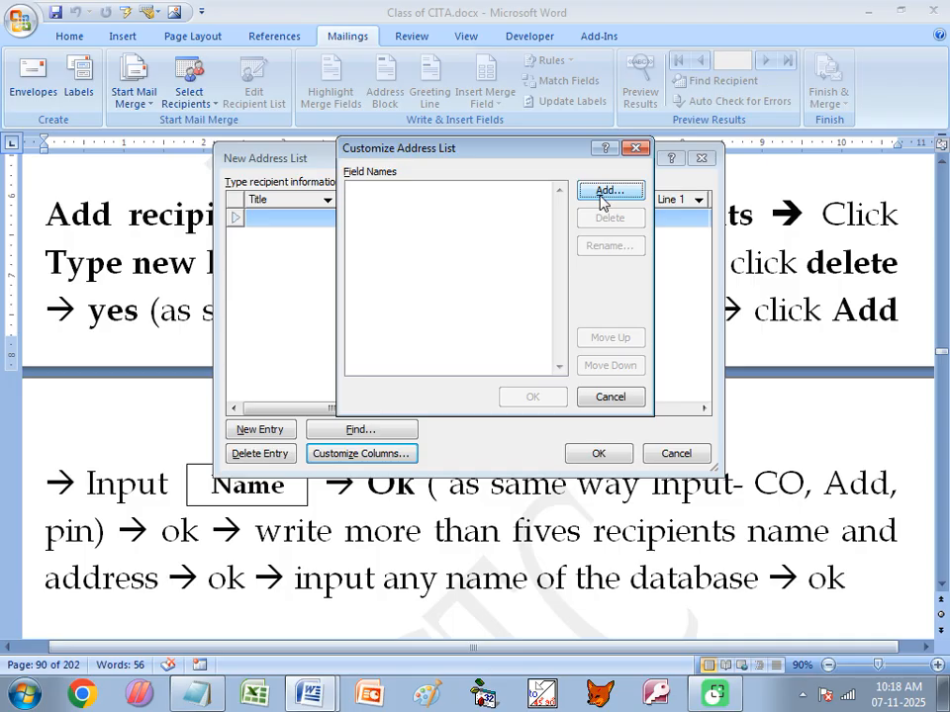
# - Add a new address list field named 'Name'
pyautogui.click(604, 198)
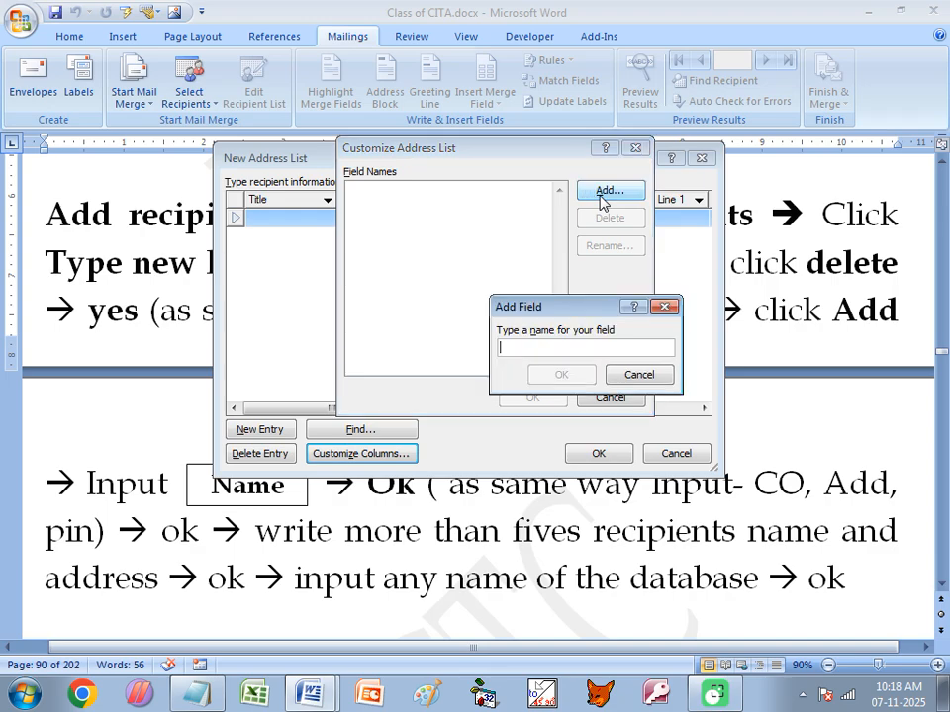
pyautogui.write('name')
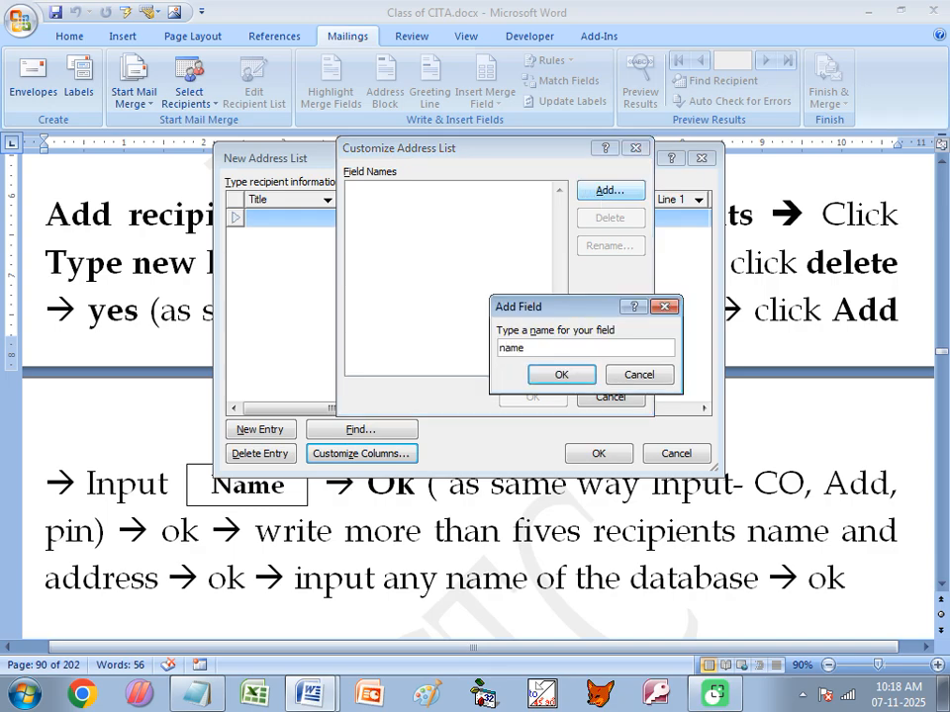
pyautogui.click(501, 348)
pyautogui.press('Delete')
pyautogui.write('N')
pyautogui.click(560, 376)
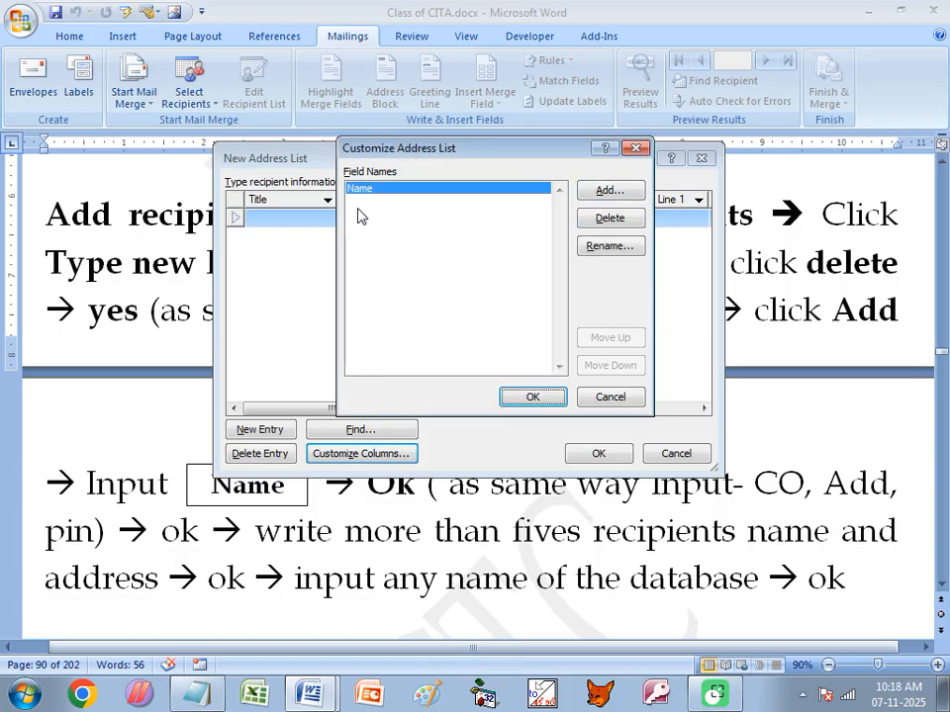
# - Add a field named 'C/O'
pyautogui.click(598, 192)
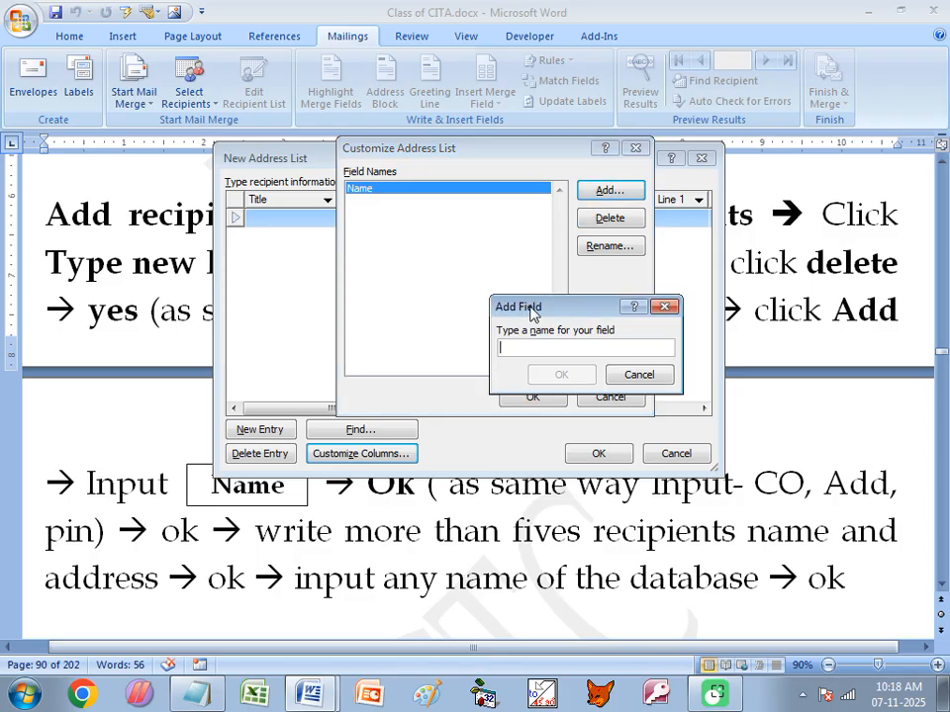
pyautogui.write('CO')
pyautogui.press('BackSpace')
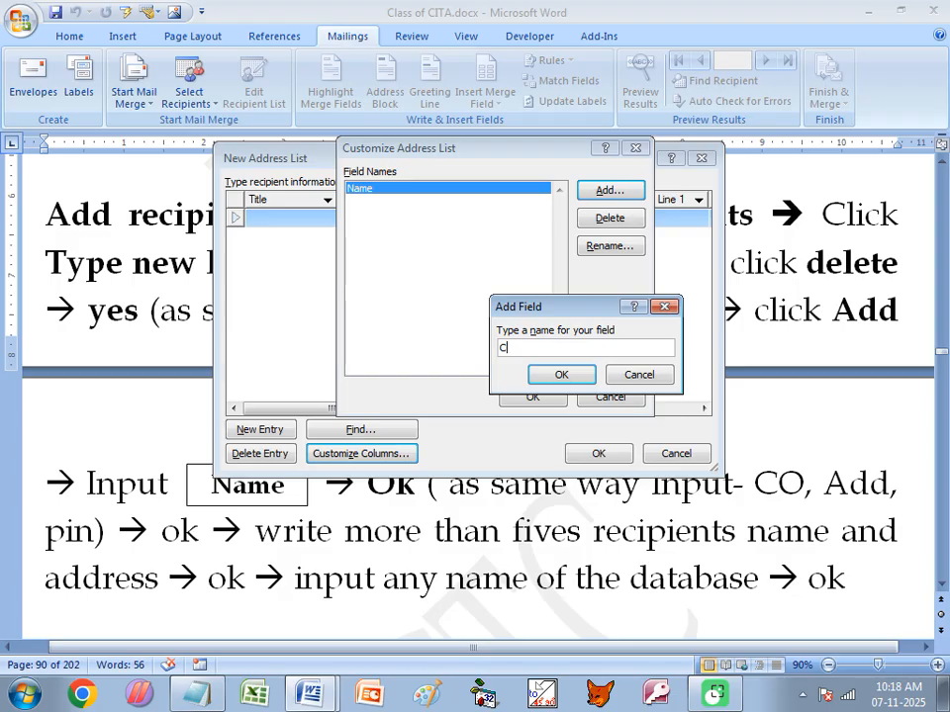
pyautogui.write('/O')
pyautogui.click(561, 375)
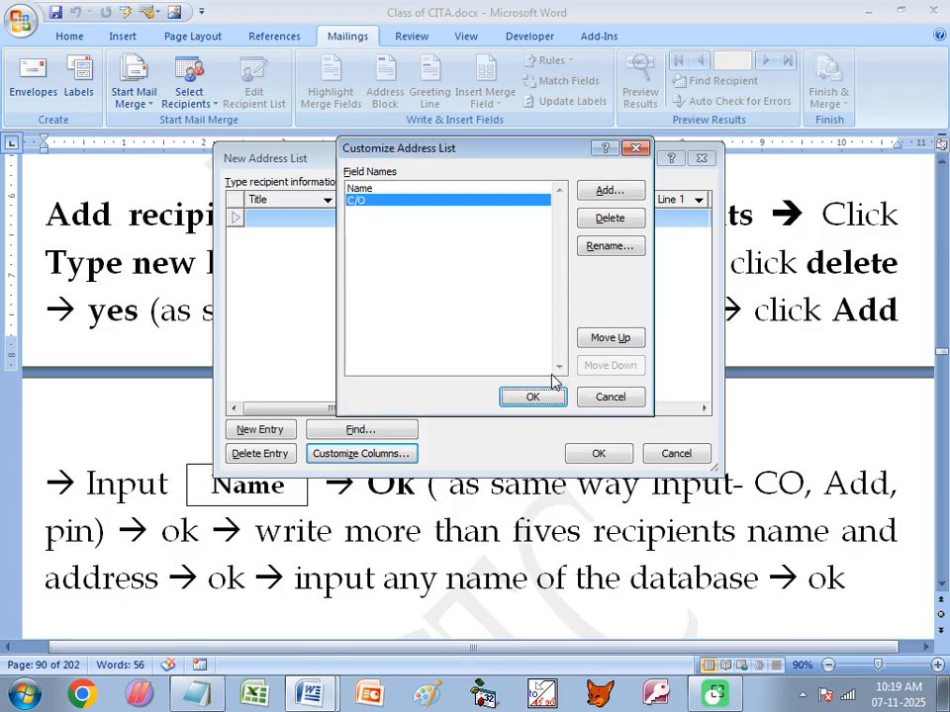
# - Rename the C/O field to 'CO' after 'C.O' is rejected as invalid
pyautogui.click(597, 248)
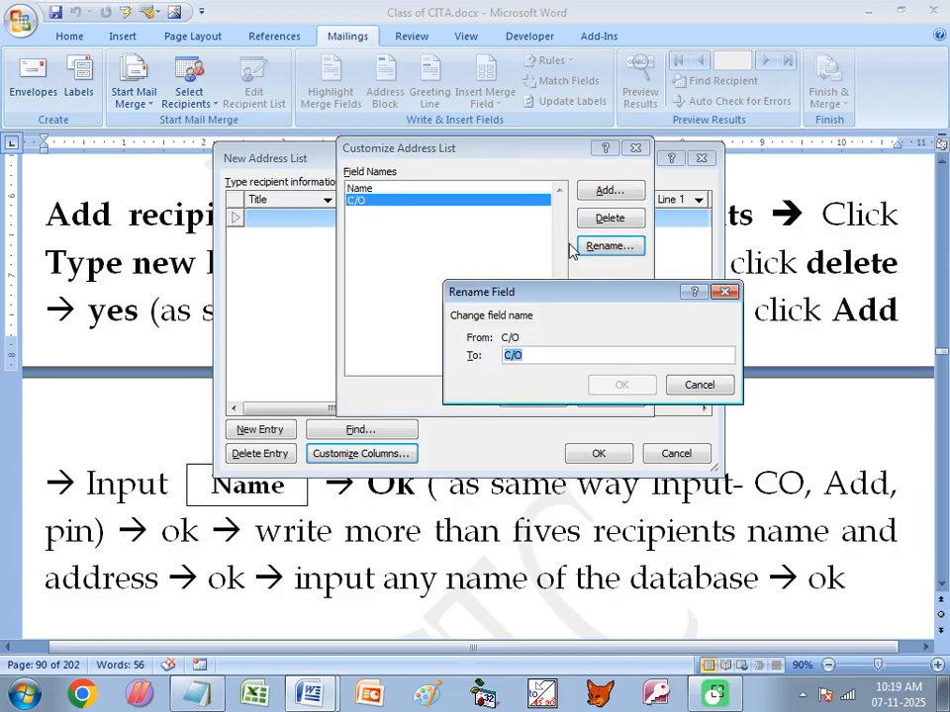
pyautogui.click(514, 355)
pyautogui.press('Delete')
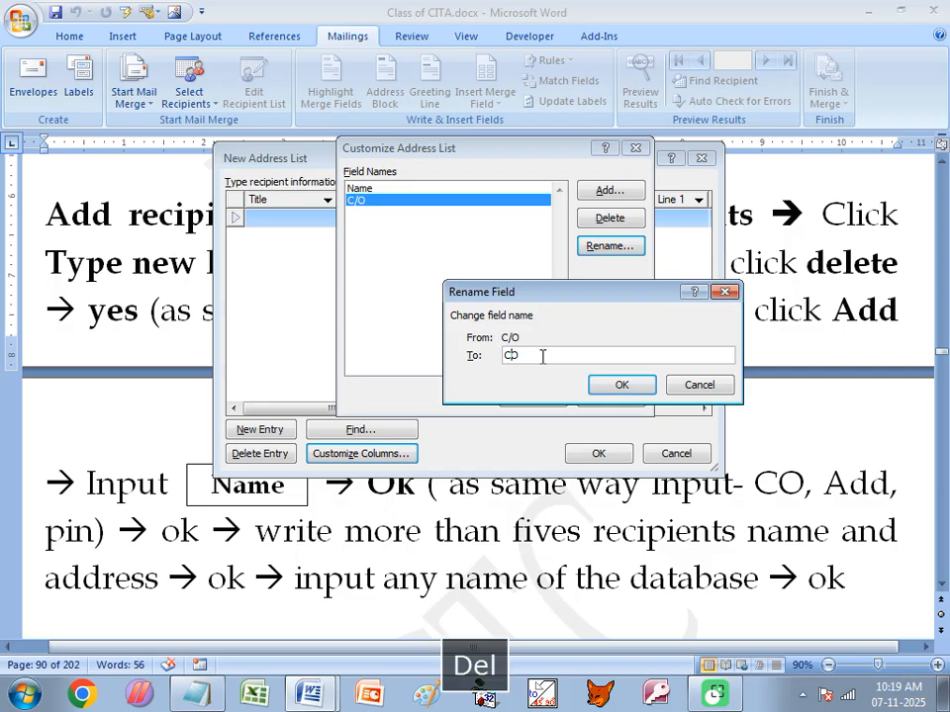
pyautogui.write('.')
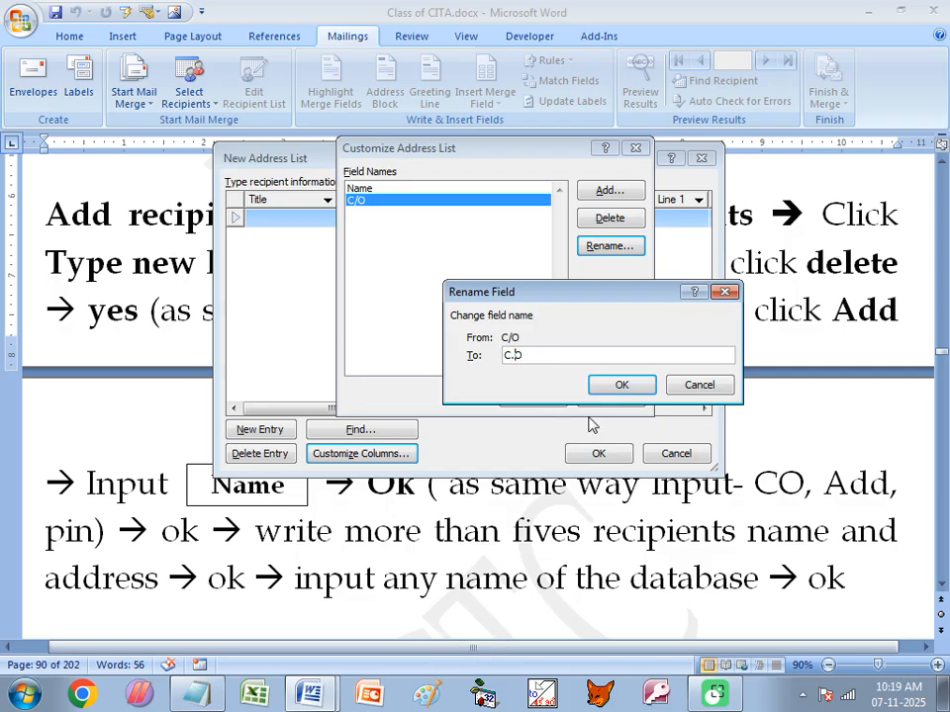
pyautogui.click(618, 388)
pyautogui.click(478, 396)
pyautogui.press('Delete')
pyautogui.click(621, 385)
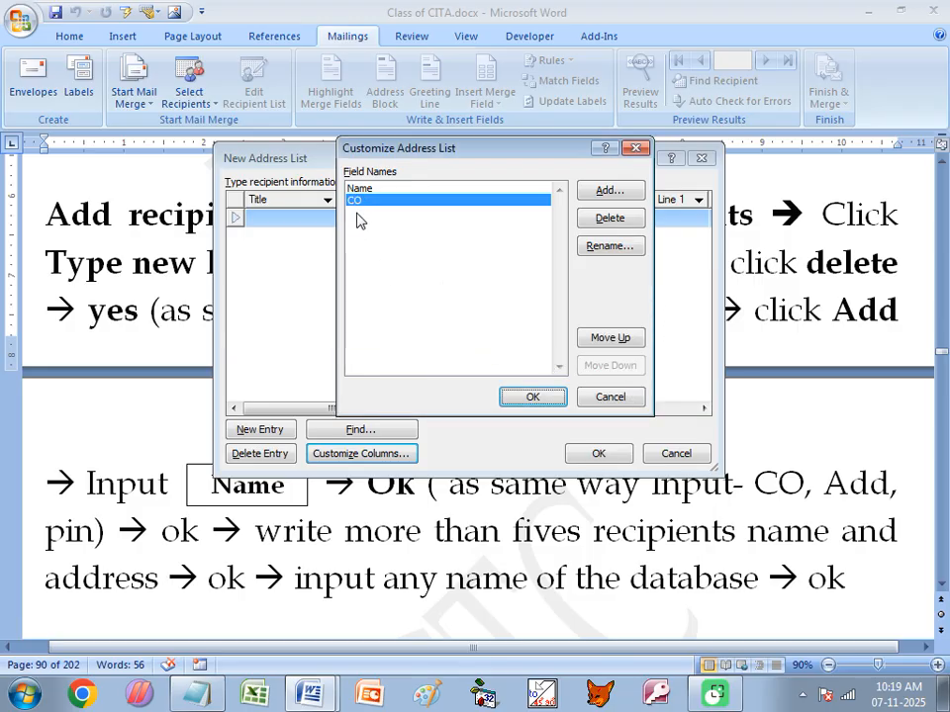
# - Add the 'Add' and 'pin' fields and apply the four columns to the list
pyautogui.click(611, 192)
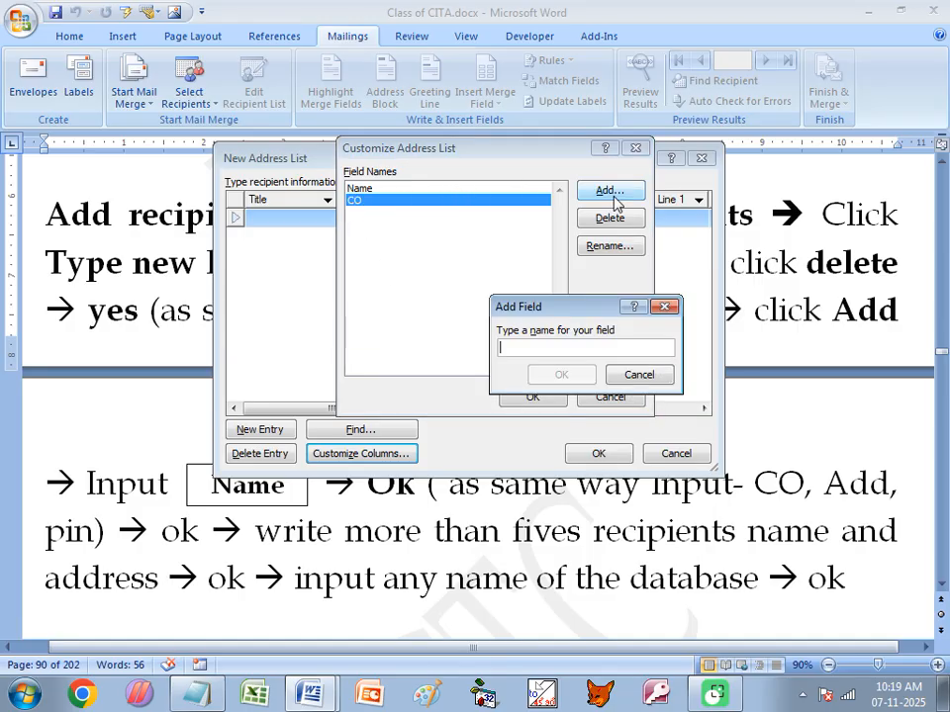
pyautogui.write('A')
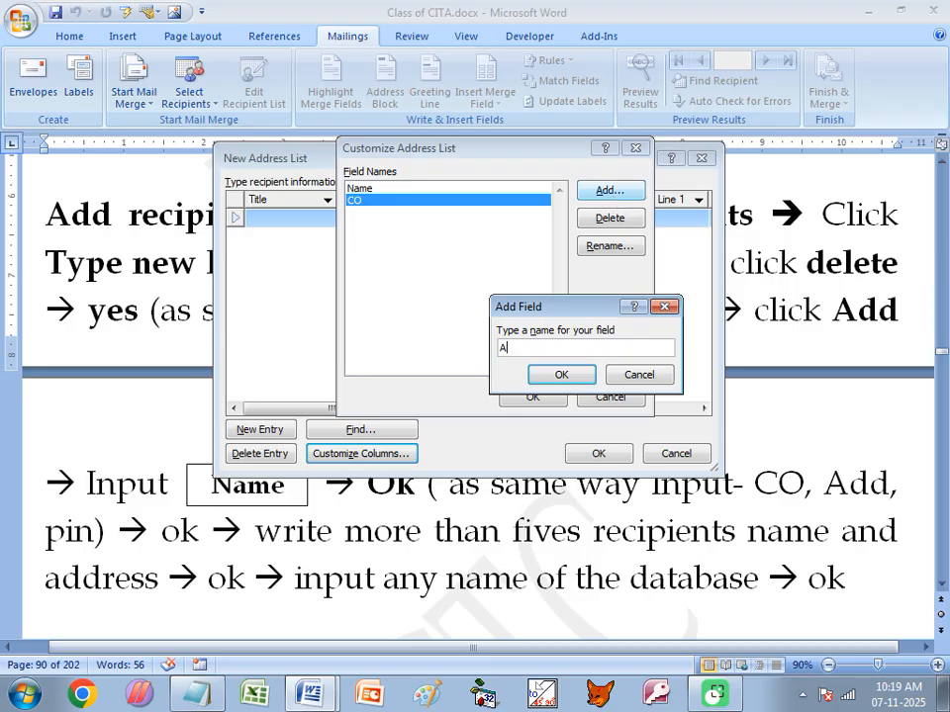
pyautogui.write('dd')
pyautogui.click(561, 377)
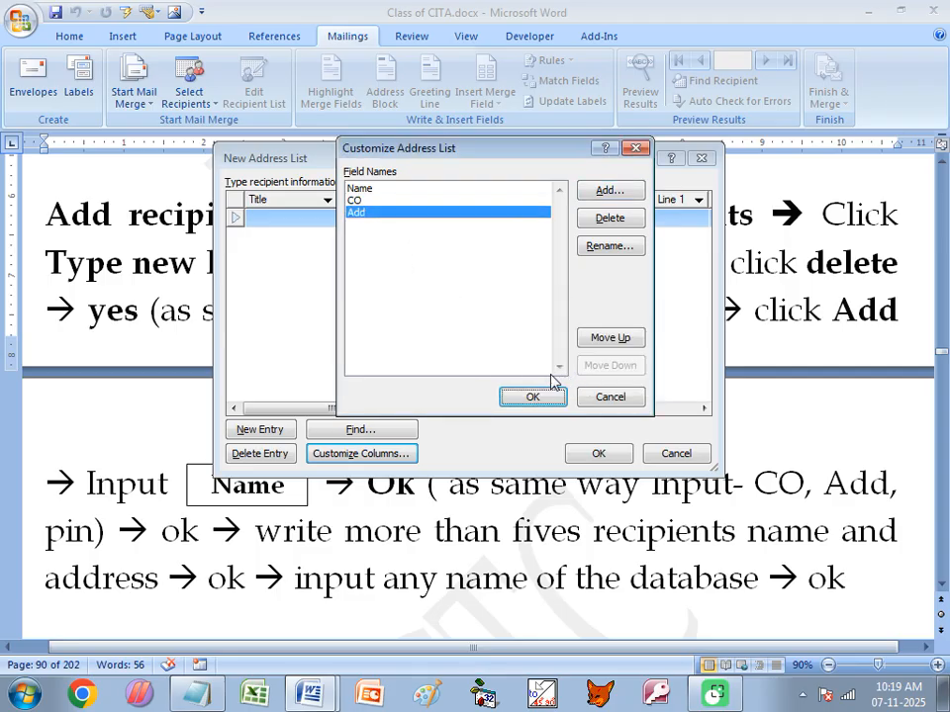
pyautogui.click(609, 190)
pyautogui.write('pin')
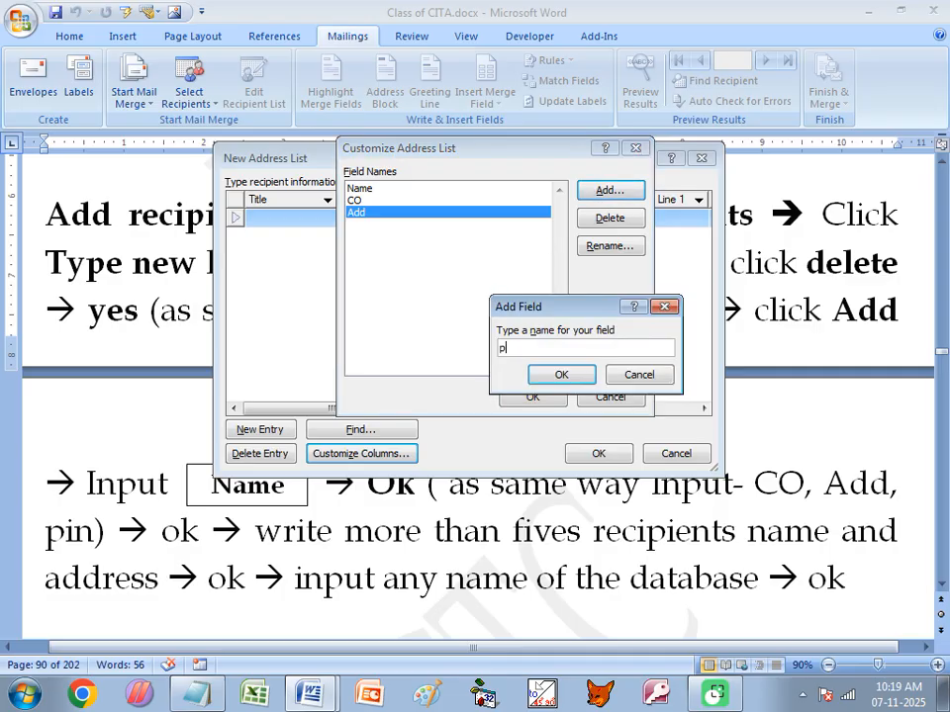
pyautogui.click(559, 375)
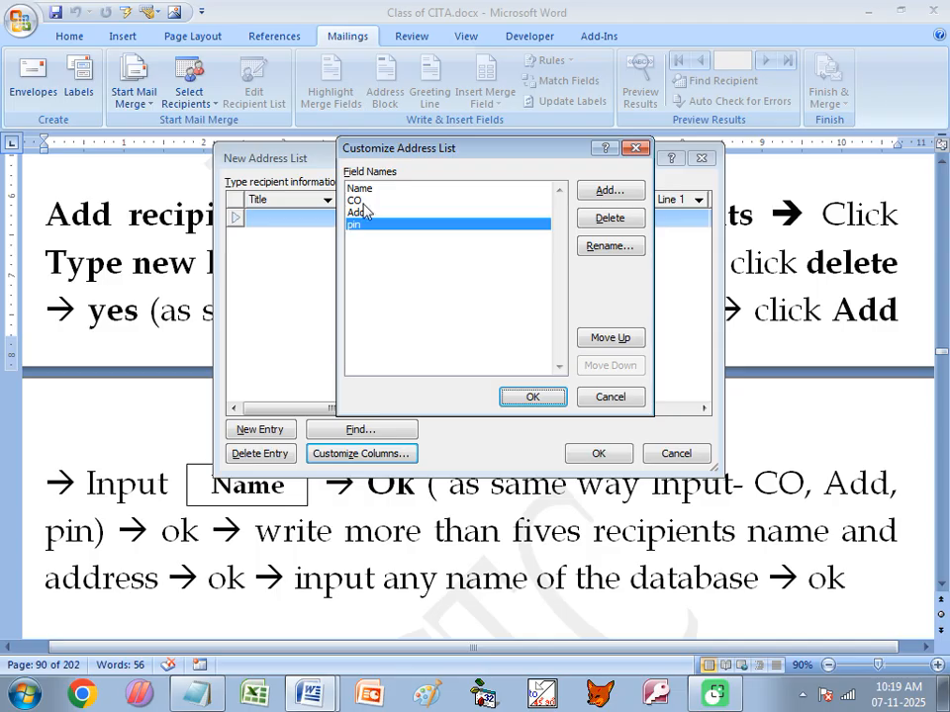
pyautogui.click(530, 400)
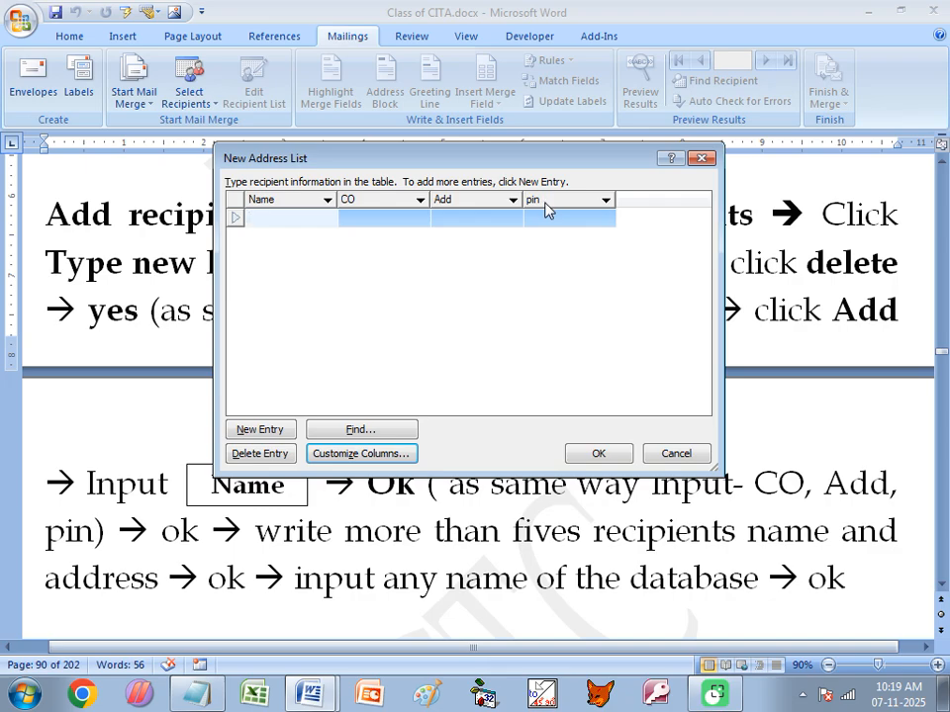
pyautogui.click(360, 221)
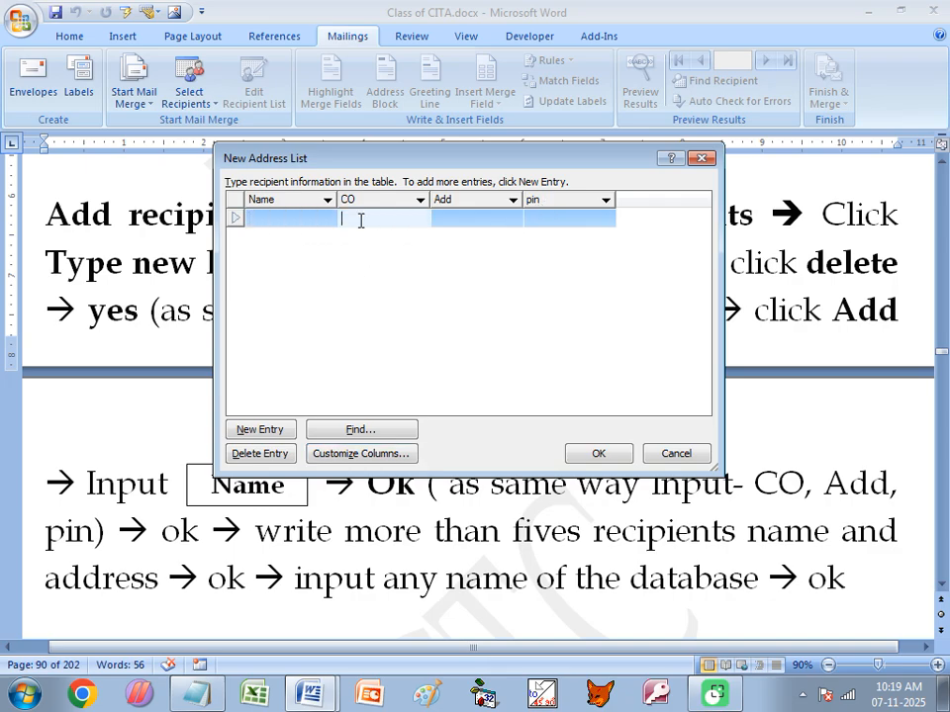
# - Enter the first recipient's name, care-of name, address and pin
pyautogui.click(276, 219)
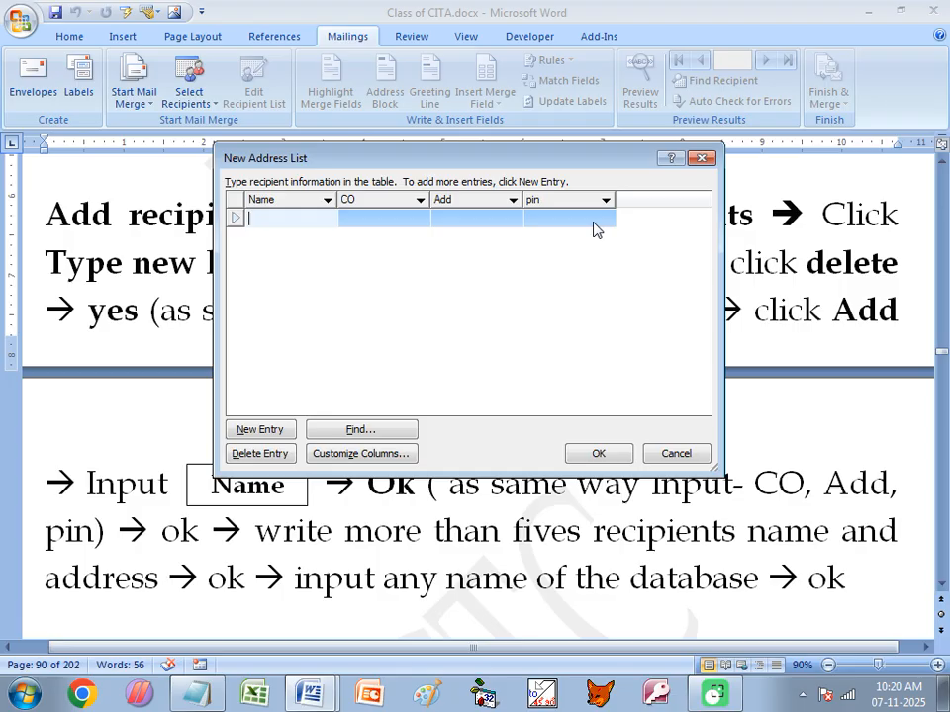
pyautogui.press('Tab')
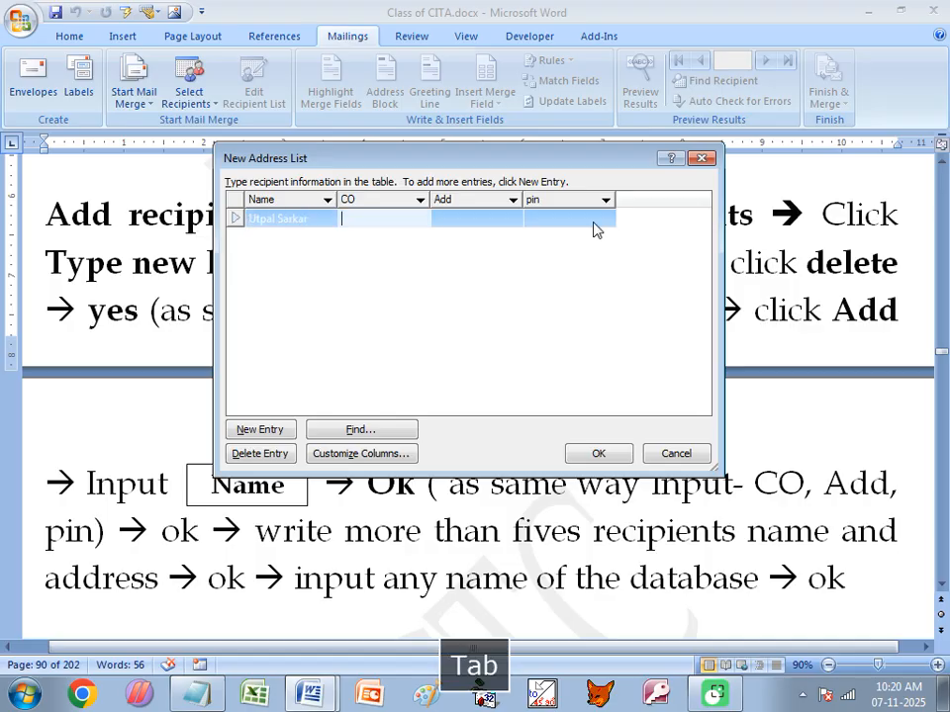
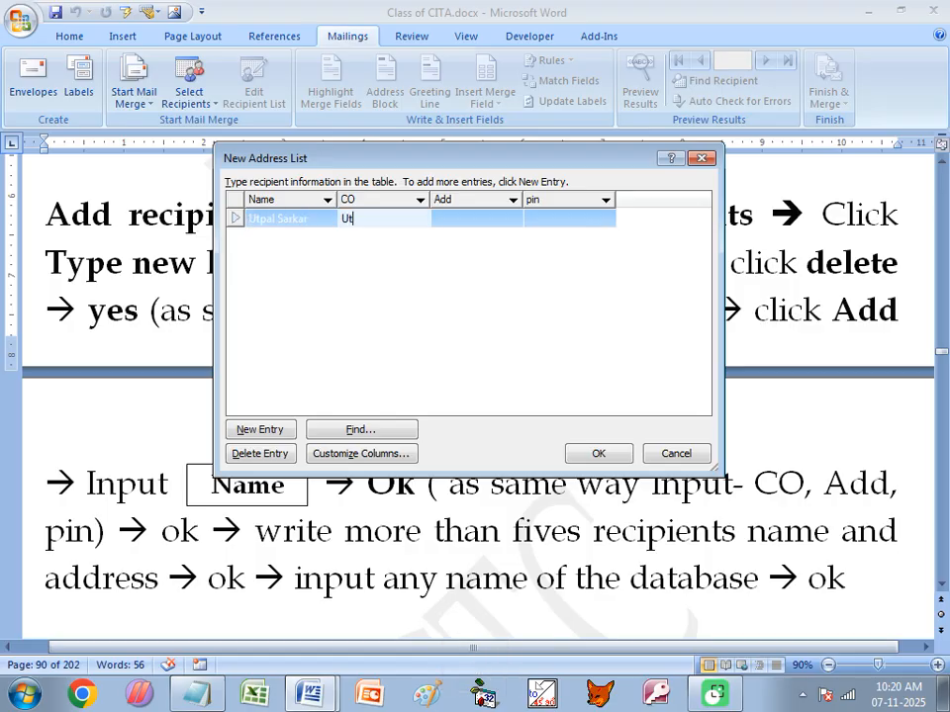
pyautogui.press('Tab')
pyautogui.write('Rampat')
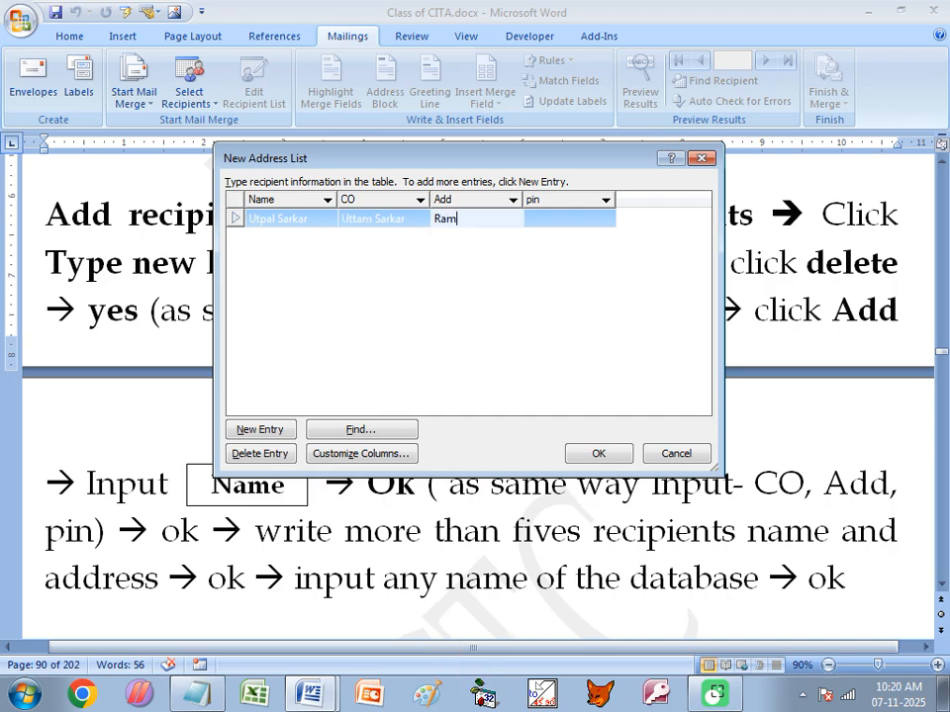
pyautogui.press('Tab')
pyautogui.write('742151')
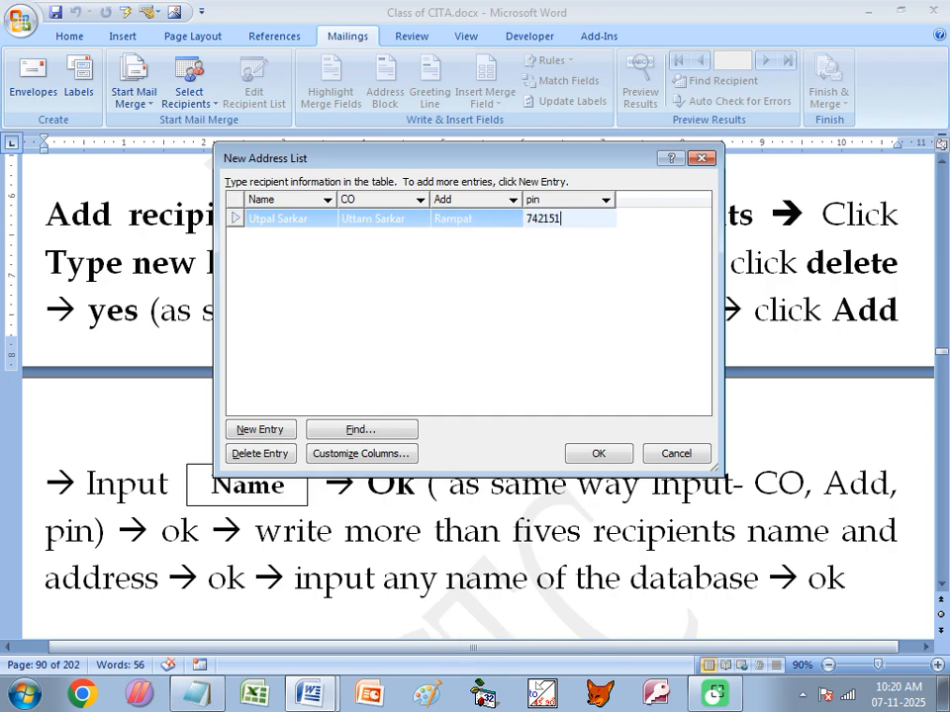
pyautogui.press('Tab')
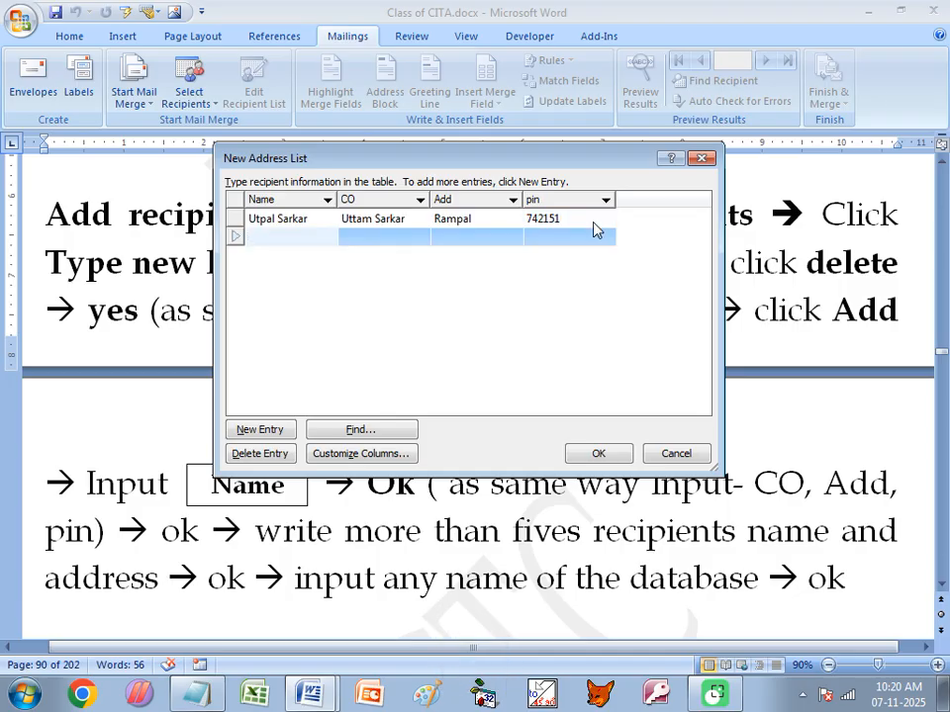
# - Enter the second recipient's name, care-of name, address and pin, opening a new entry
pyautogui.press('Tab')
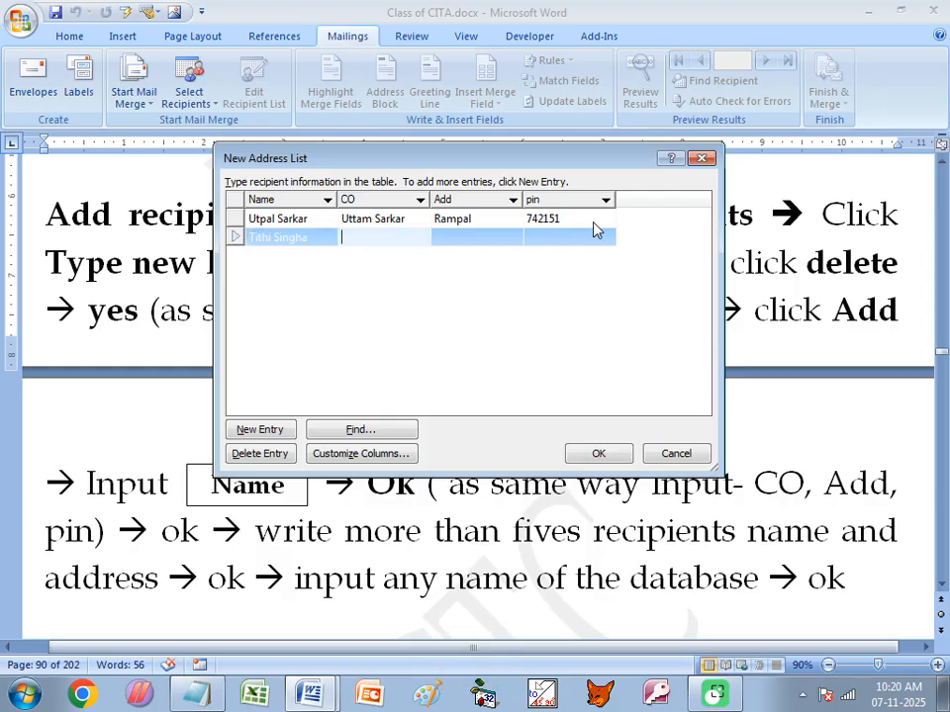
pyautogui.press('Tab')
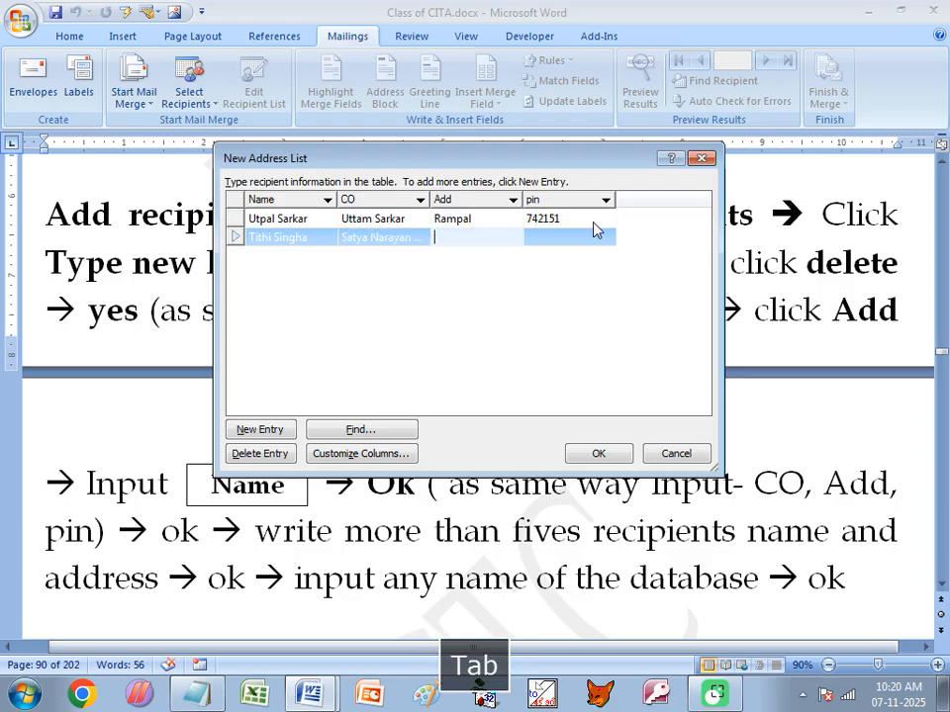
pyautogui.write('Paikpara')
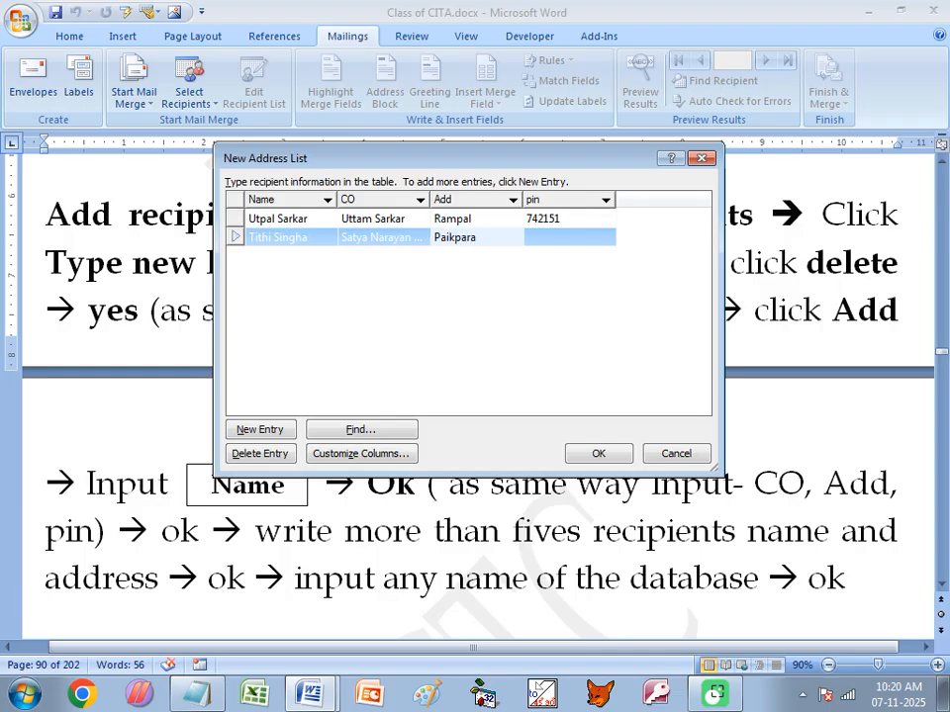
pyautogui.press('Tab')
pyautogui.write('742151')
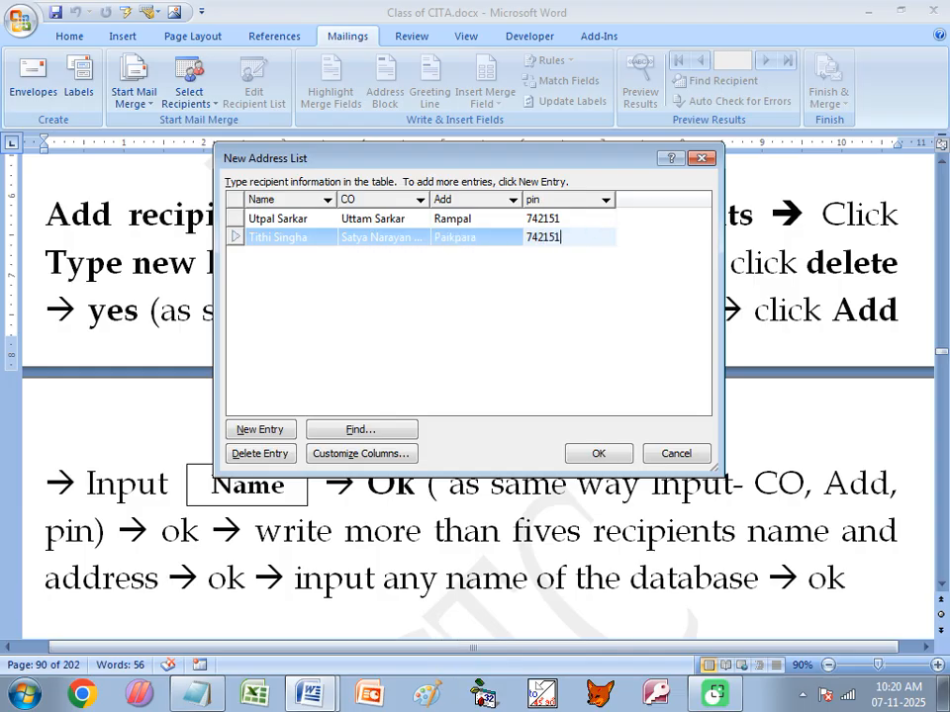
pyautogui.press('Tab')
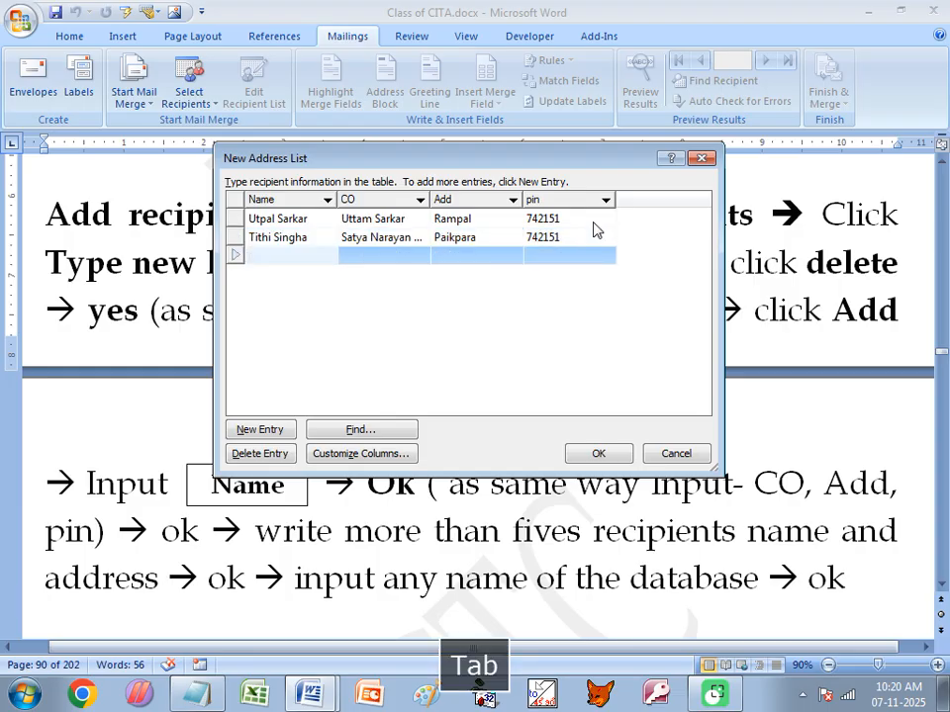
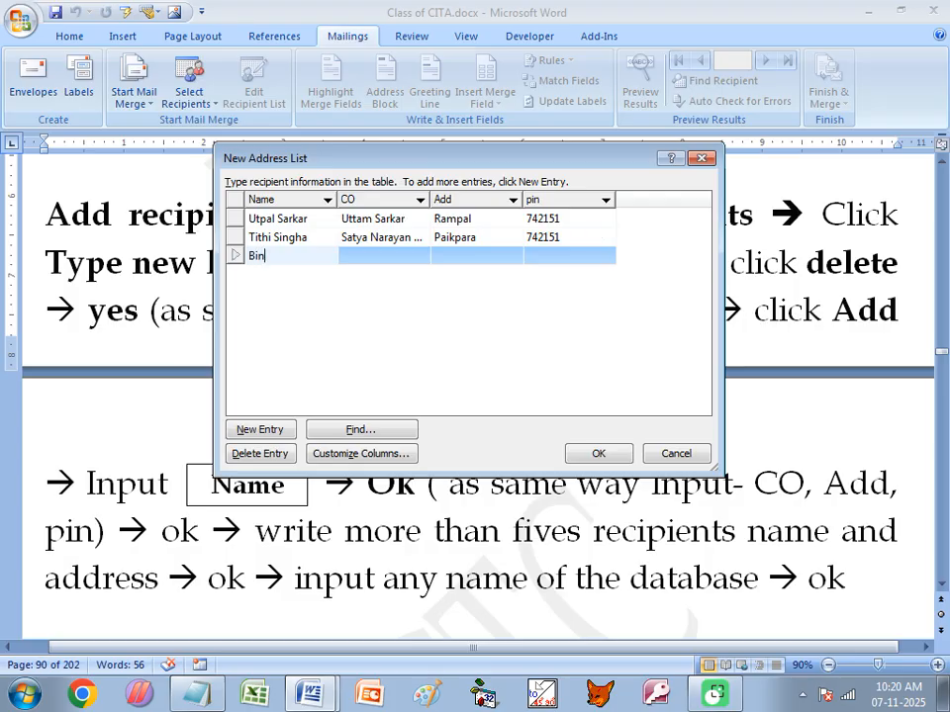
# - Enter the third recipient's name, care-of name, address and pin, fixing typos
pyautogui.press('Tab')
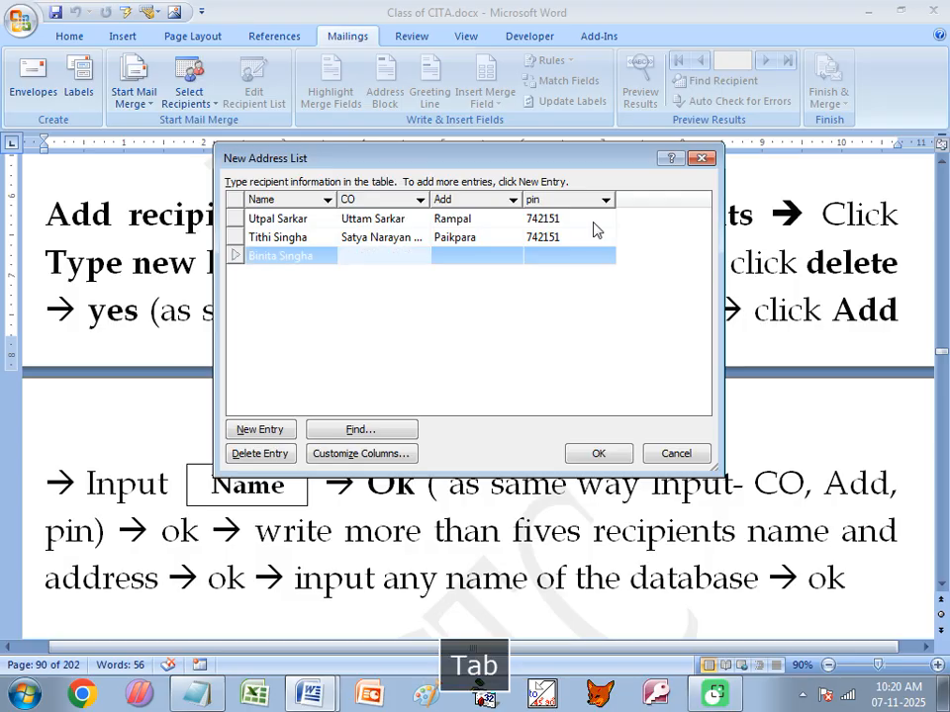
pyautogui.write('Mr')
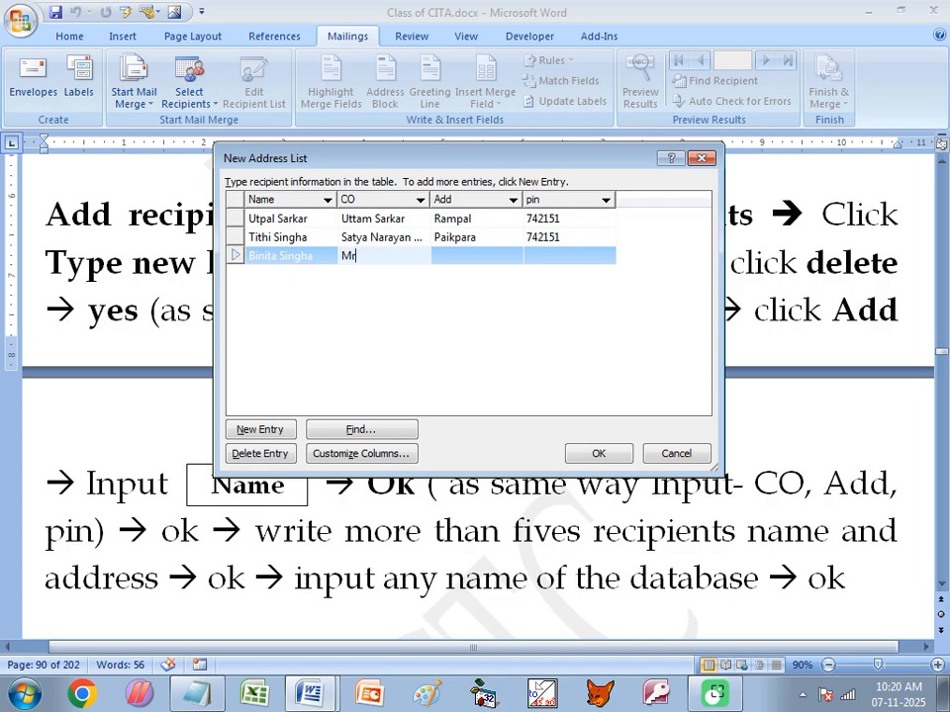
pyautogui.press('BackSpace')
pyautogui.press('BackSpace')
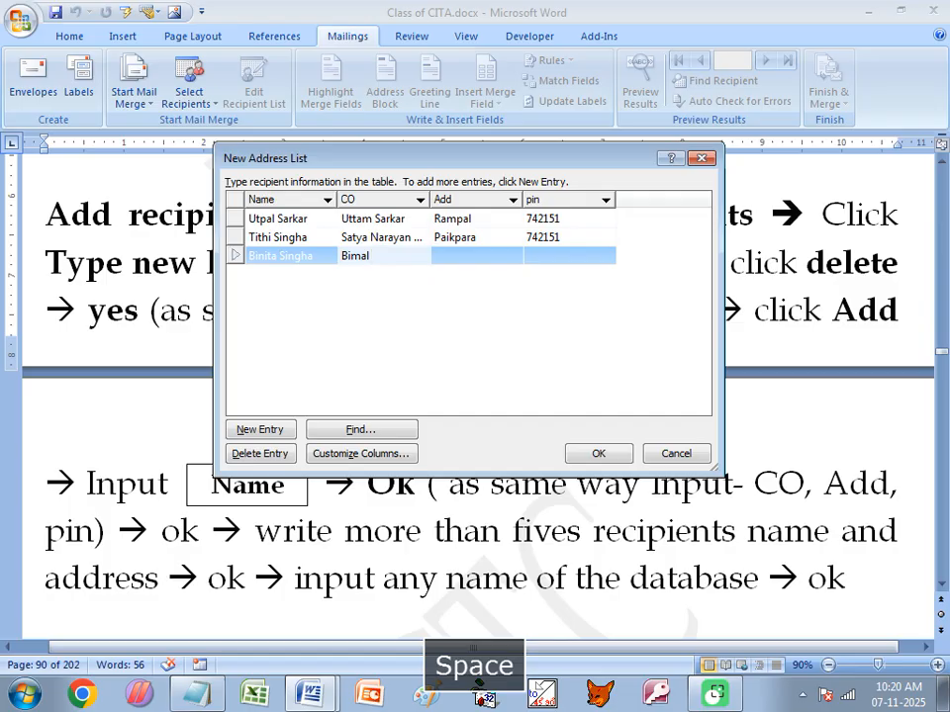
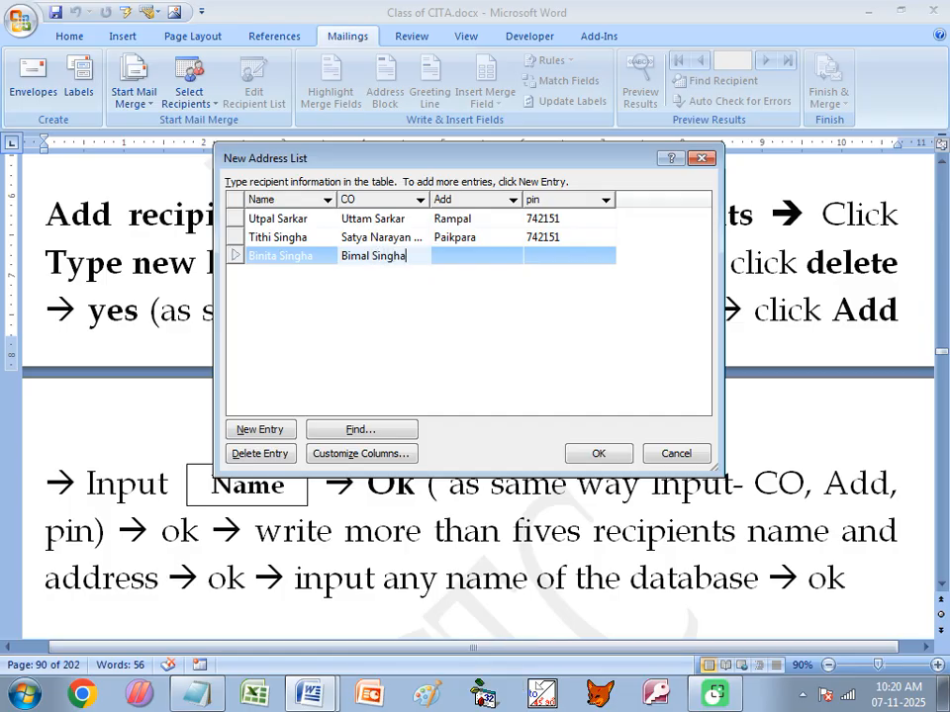
pyautogui.press('Tab')
pyautogui.write('Paikpr')
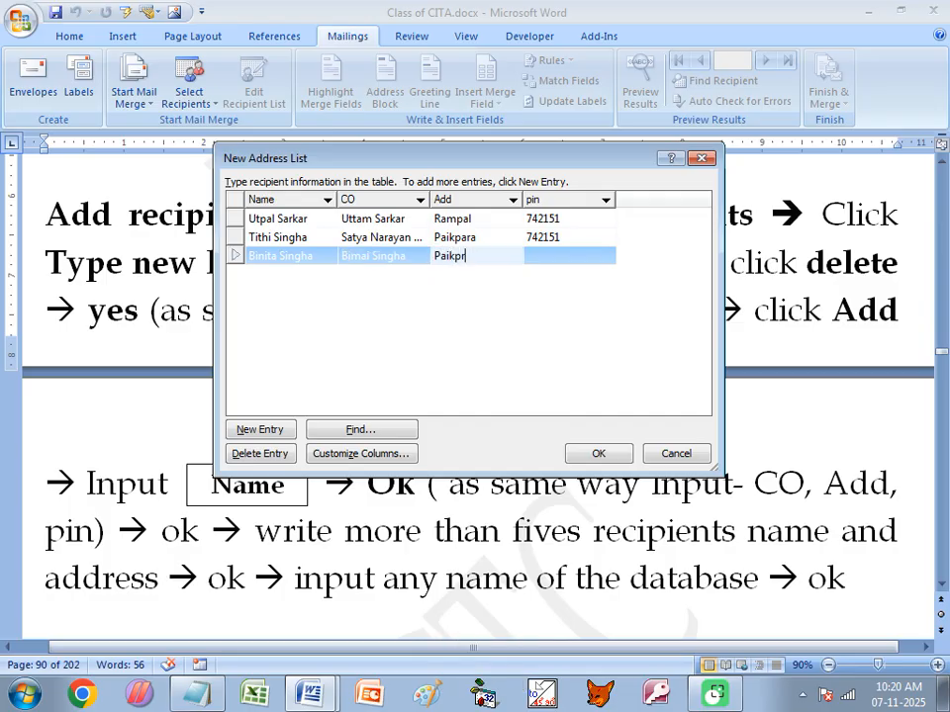
pyautogui.write('a')
pyautogui.press('BackSpace')
pyautogui.press('BackSpace')
pyautogui.write('ara')
pyautogui.press('Tab')
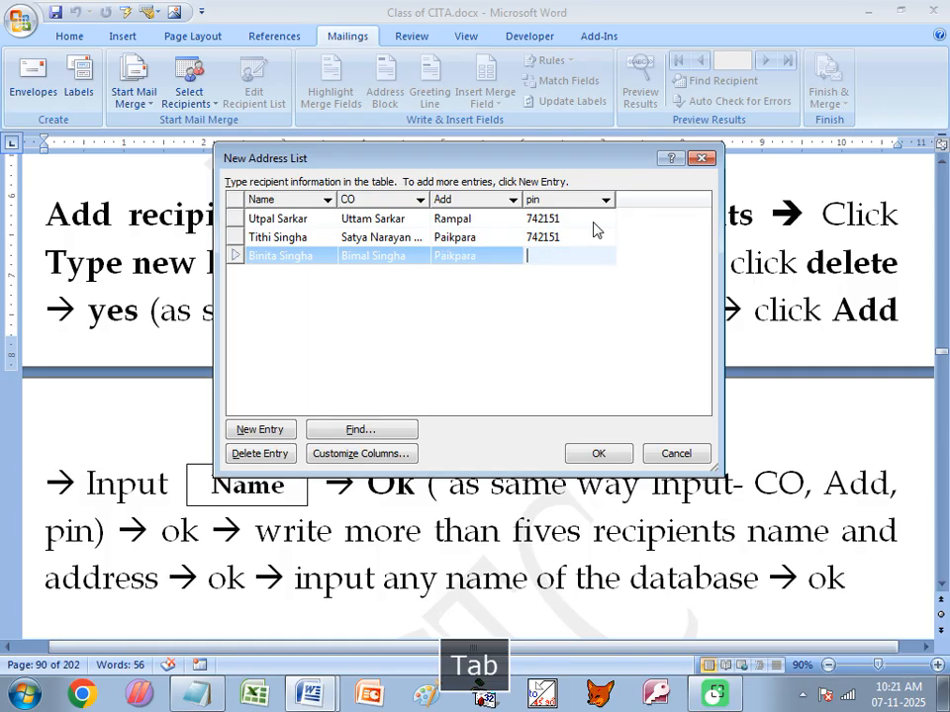
pyautogui.write('742151')
pyautogui.press('Tab')
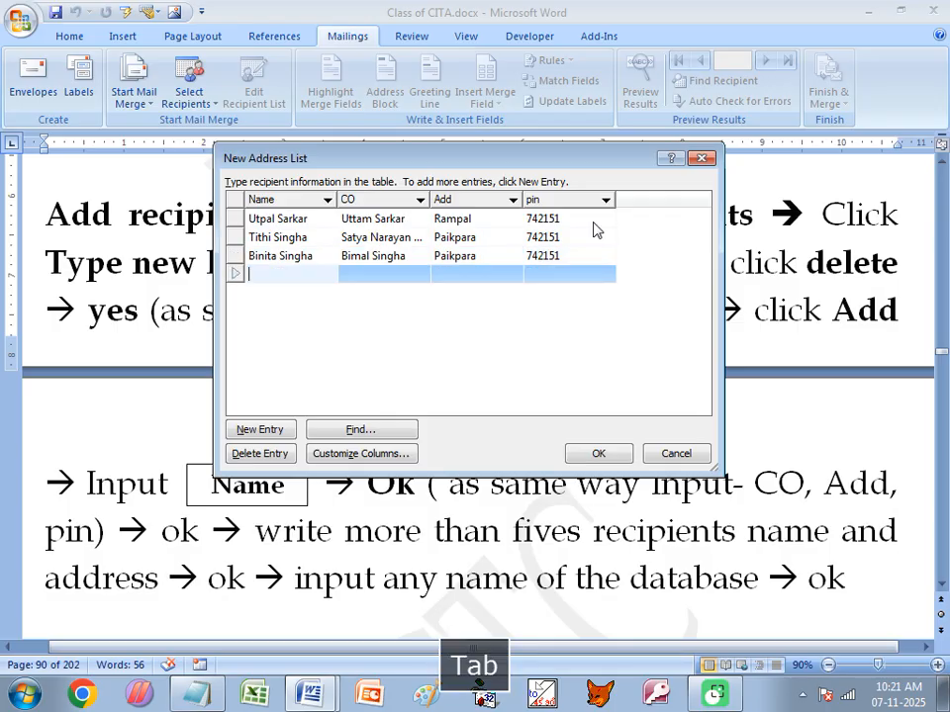
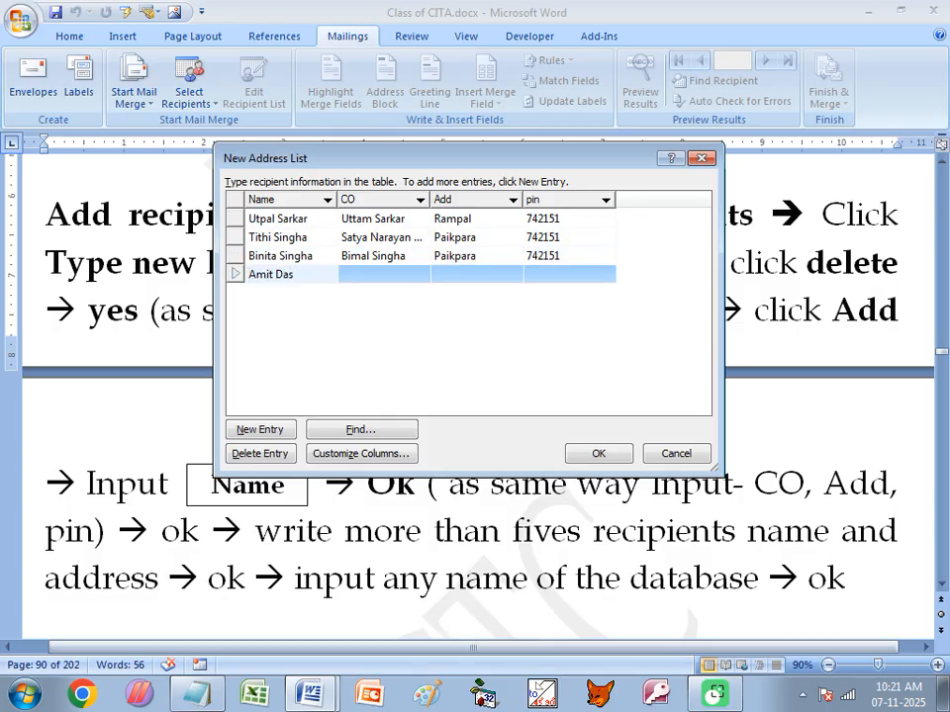
# - Enter the fourth recipient's name, care-of name and address, correcting a misplaced entry
pyautogui.press('Tab')
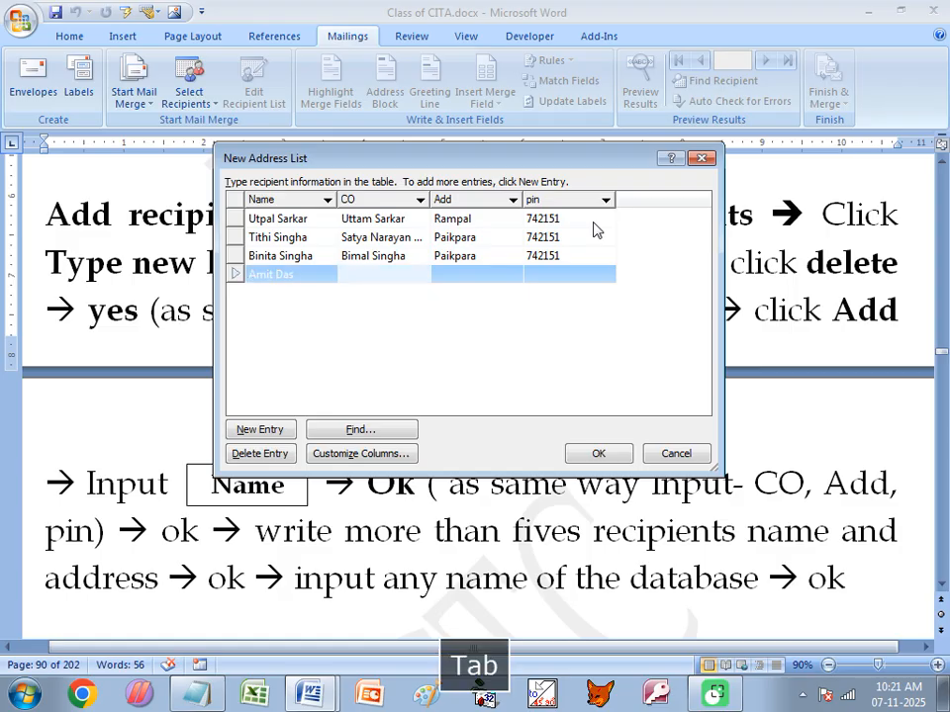
pyautogui.write('Lalgola')
pyautogui.press('Tab')
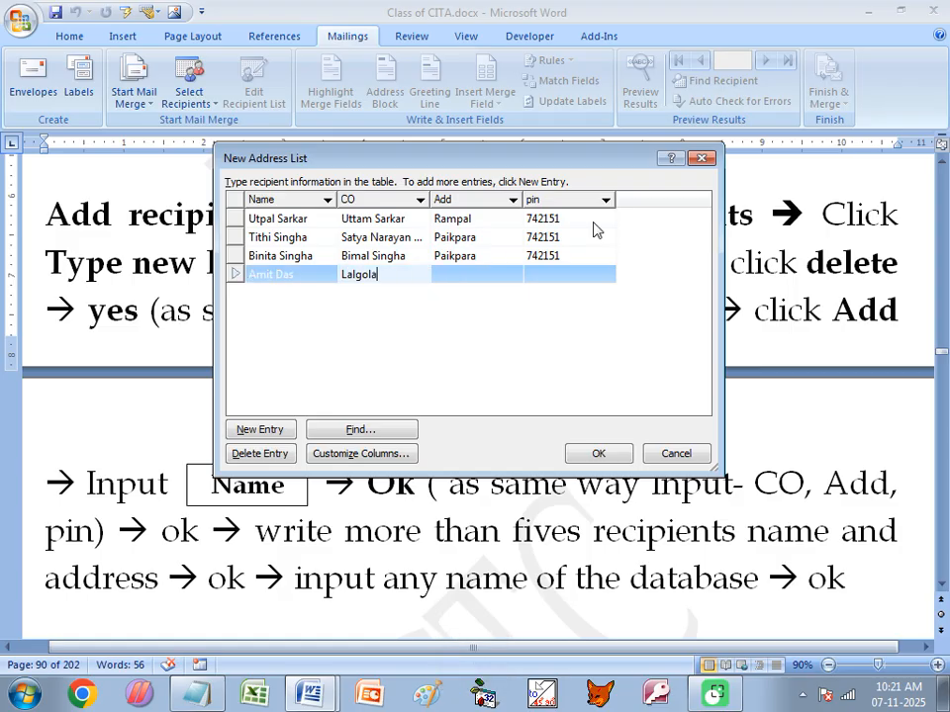
pyautogui.press('BackSpace')
pyautogui.press('BackSpace')
pyautogui.press('BackSpace')
pyautogui.press('BackSpace')
pyautogui.press('BackSpace')
pyautogui.press('BackSpace')
pyautogui.press('BackSpace')
pyautogui.press('Tab')
pyautogui.write('Lalkagola')
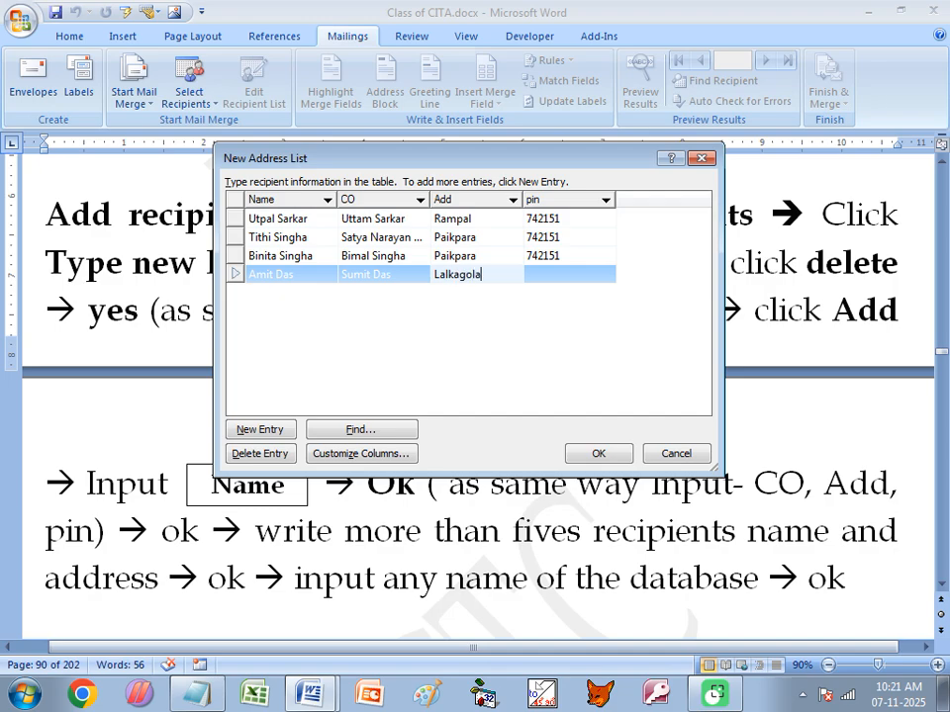
pyautogui.press('Tab')
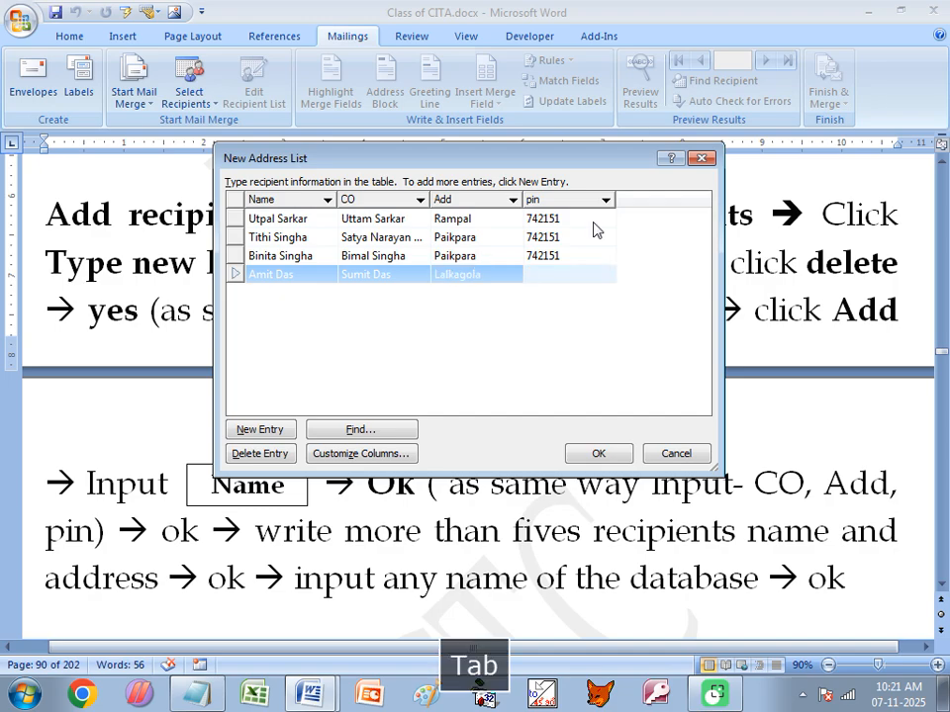
# - Correct the fourth recipient's address spelling and enter its pin, then open a new entry
pyautogui.click(453, 283)
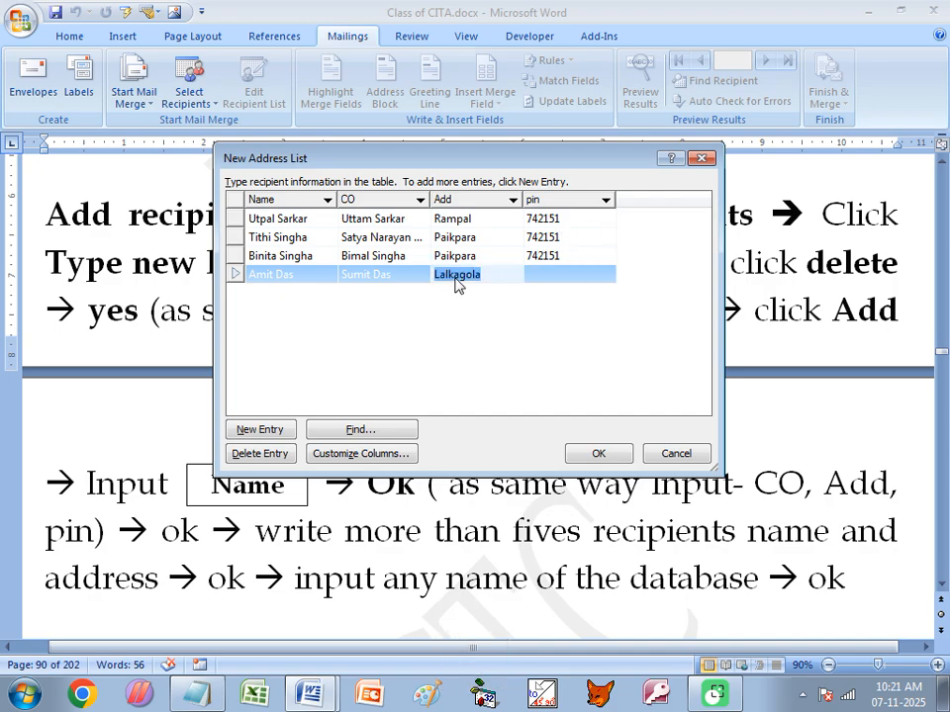
pyautogui.click(471, 278)
pyautogui.press('BackSpace')
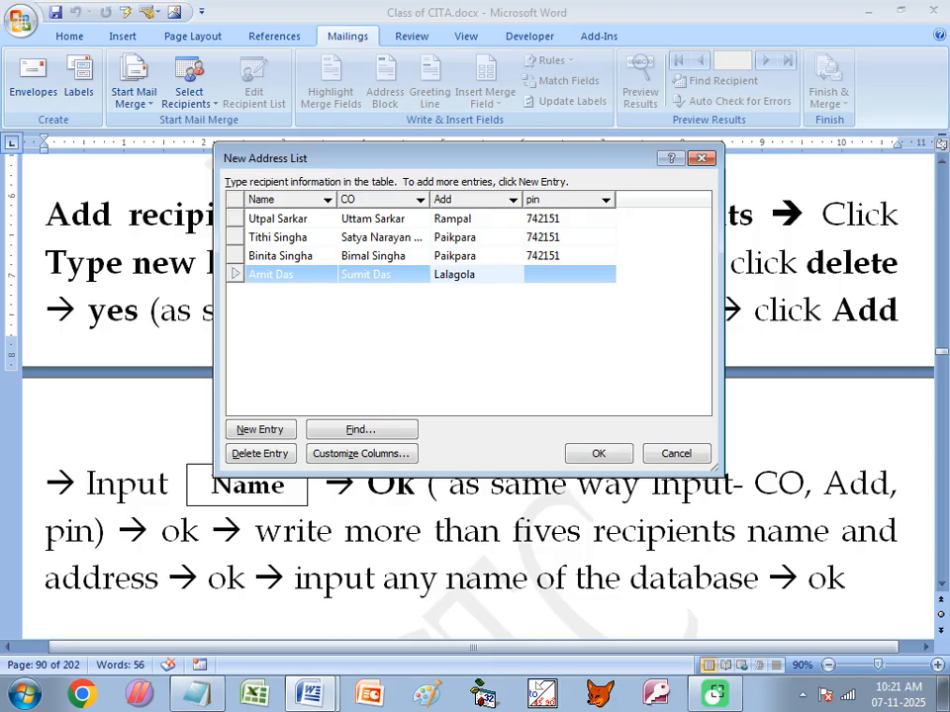
pyautogui.press('Delete')
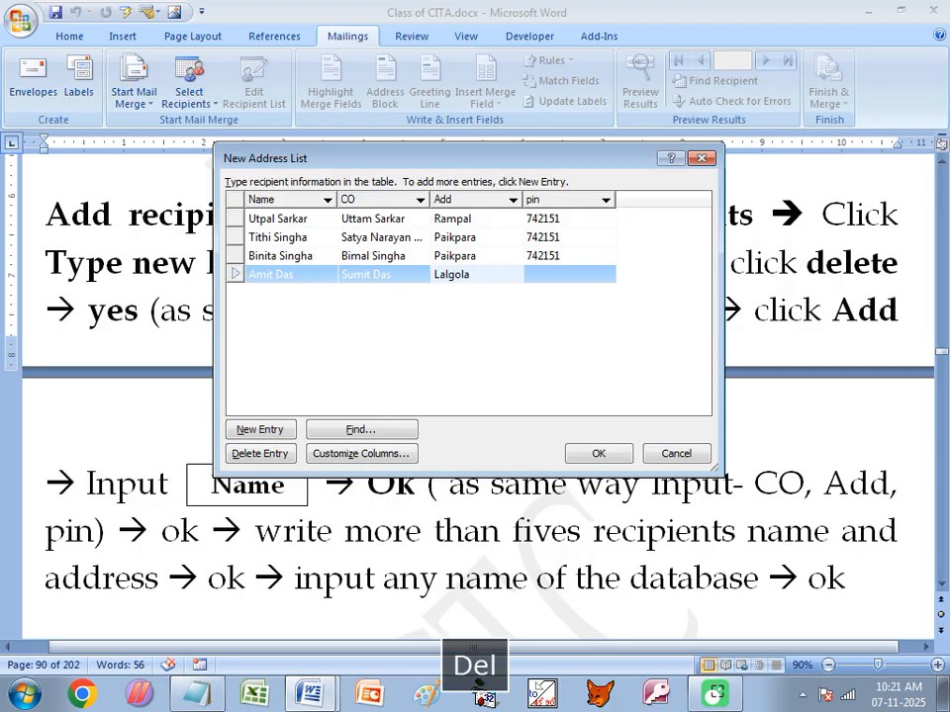
pyautogui.press('Tab')
pyautogui.write('74214')
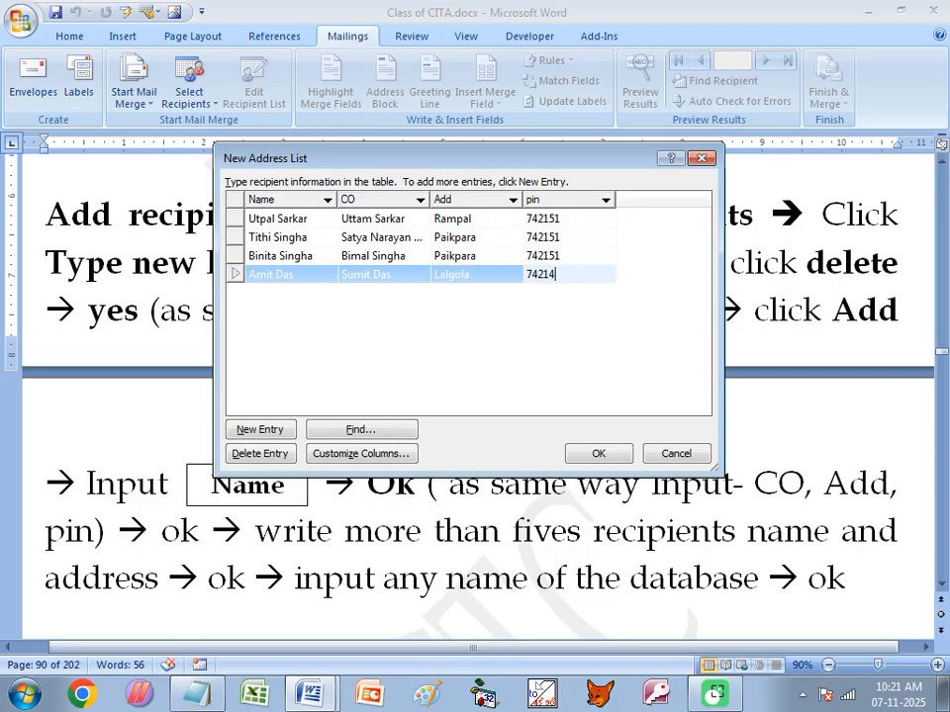
pyautogui.write('89')
pyautogui.press('BackSpace')
pyautogui.press('Tab')
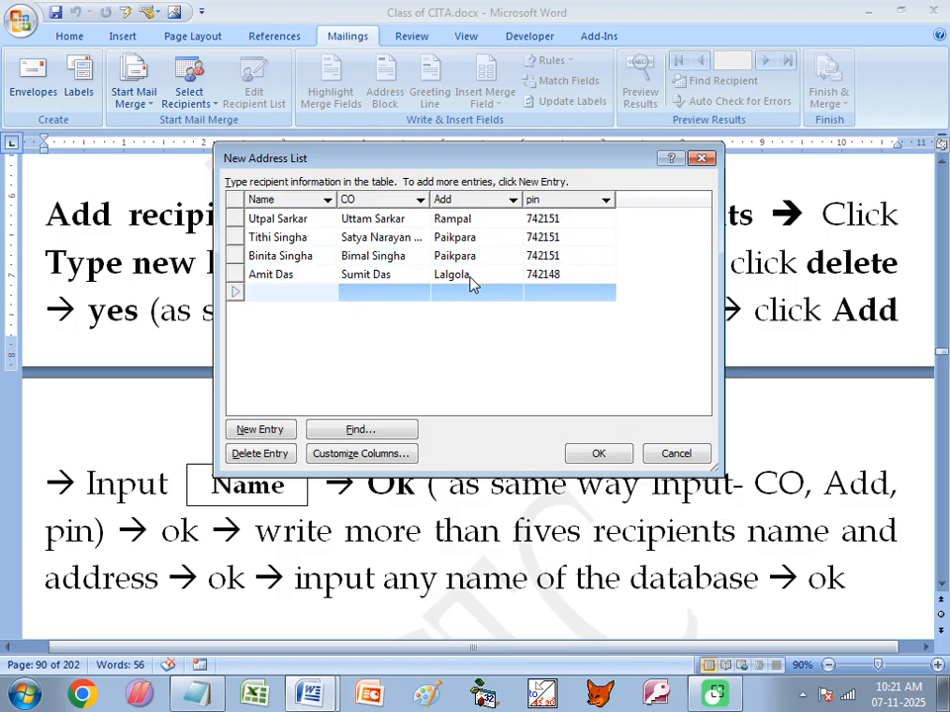
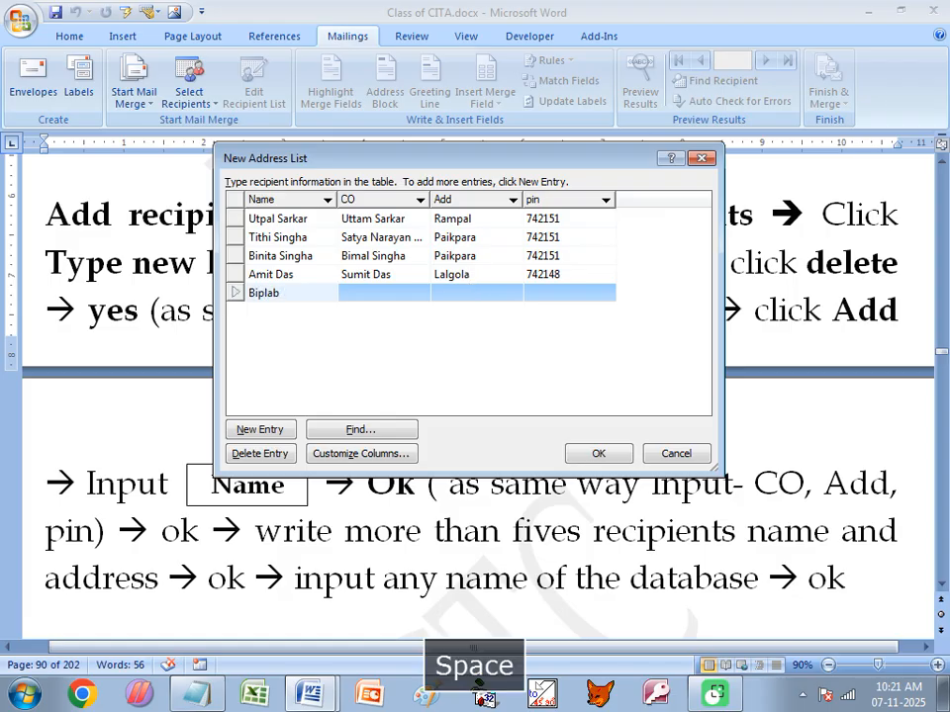
# - Enter the fifth recipient's name, care-of name and address, and begin the pin
pyautogui.press('Tab')
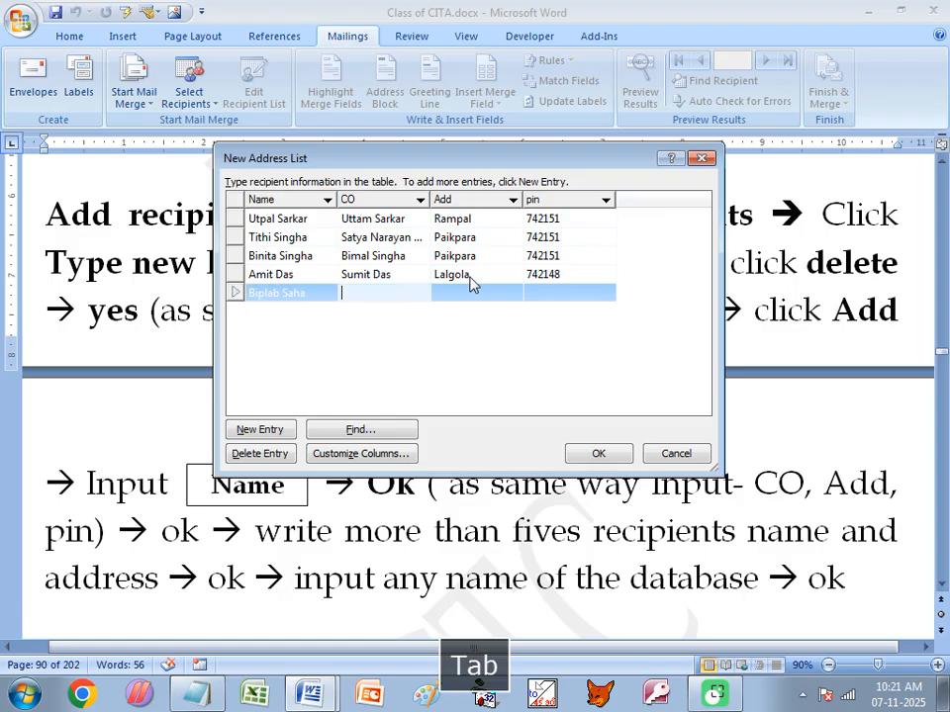
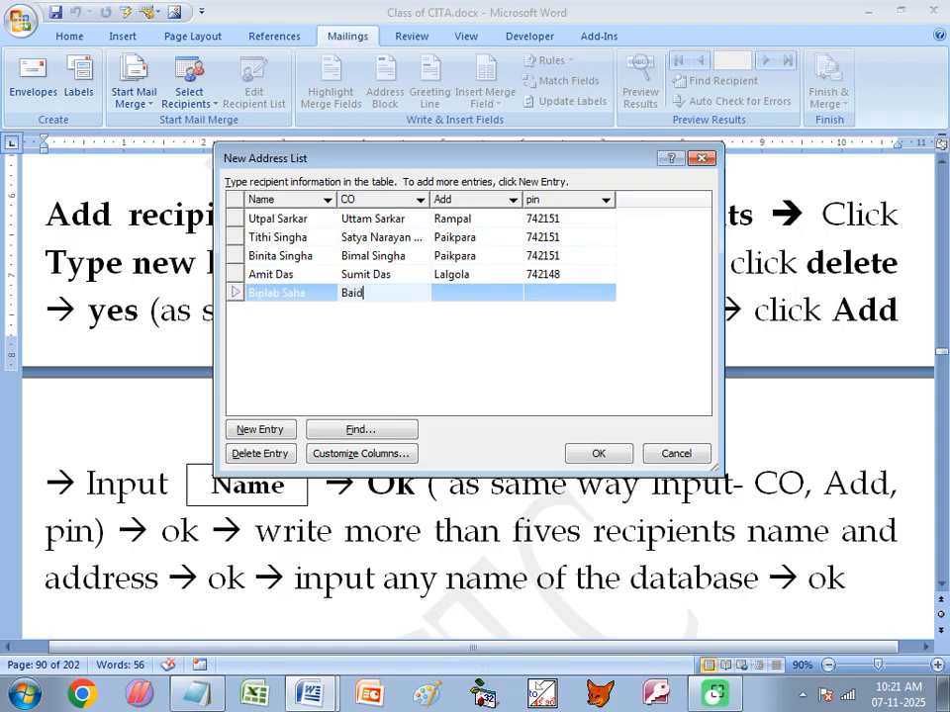
pyautogui.press('Tab')
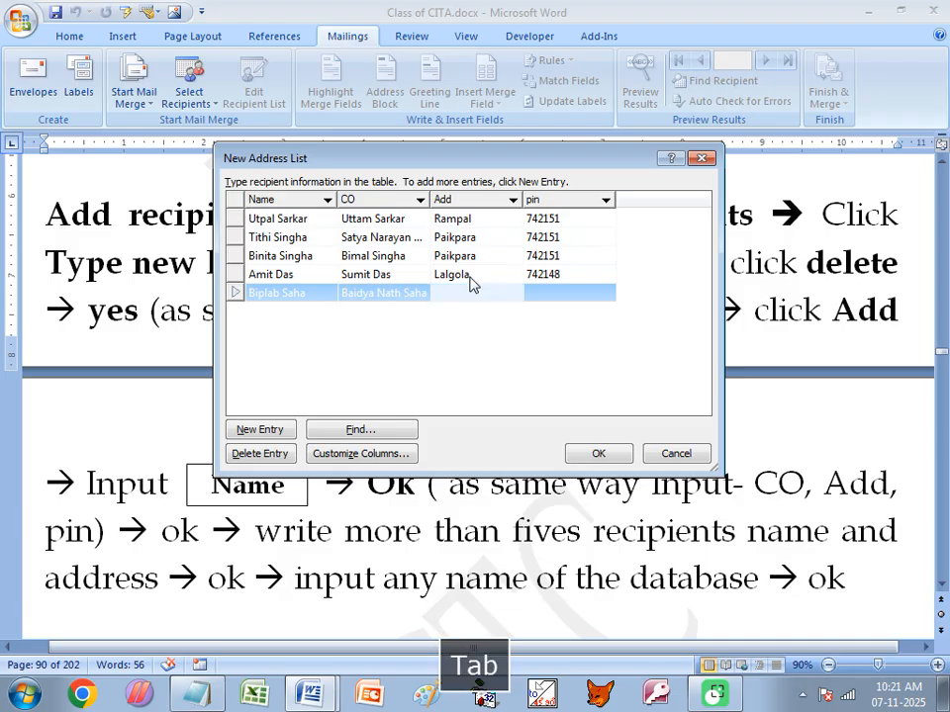
pyautogui.write('Raja')
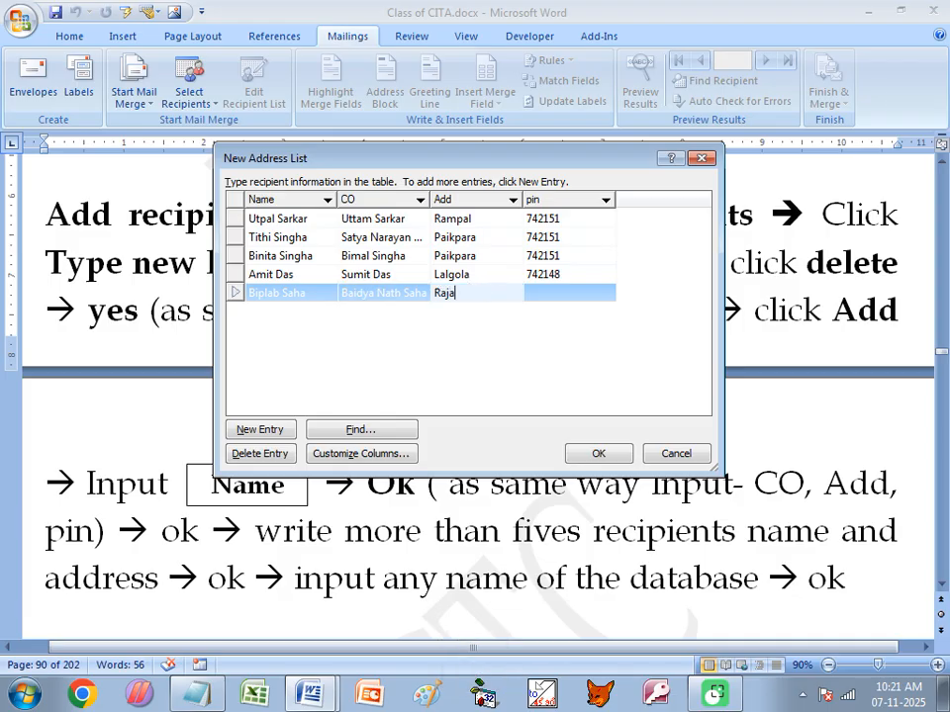
pyautogui.write('rampur')
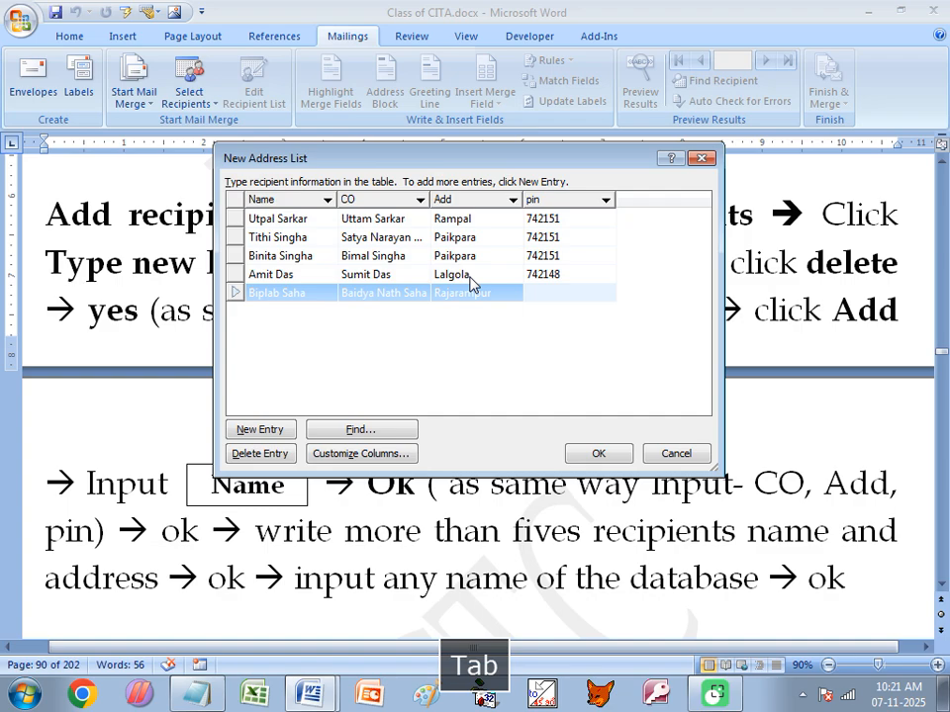
pyautogui.write('742151')
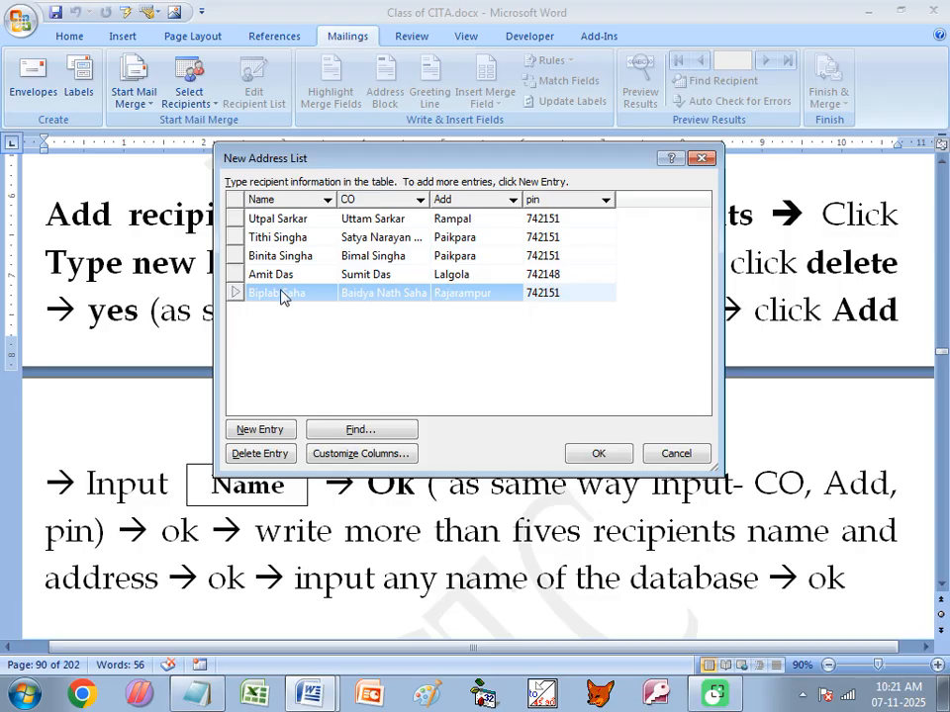
# - Confirm the recipient list and save it as 'ryctc2025' in My Data Sources
pyautogui.click(598, 455)
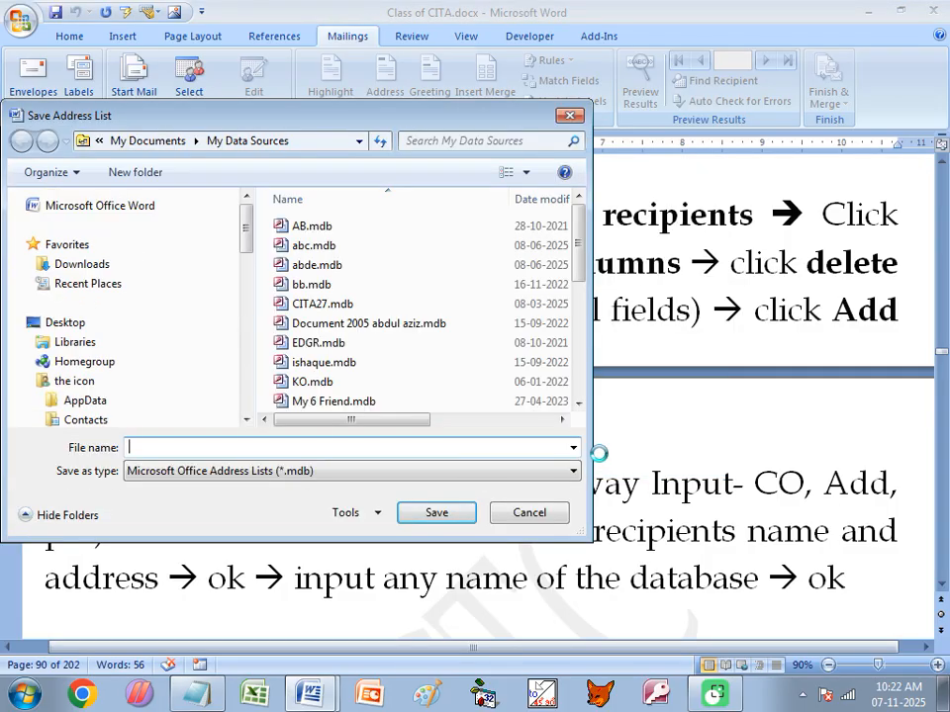
pyautogui.write('ryc')
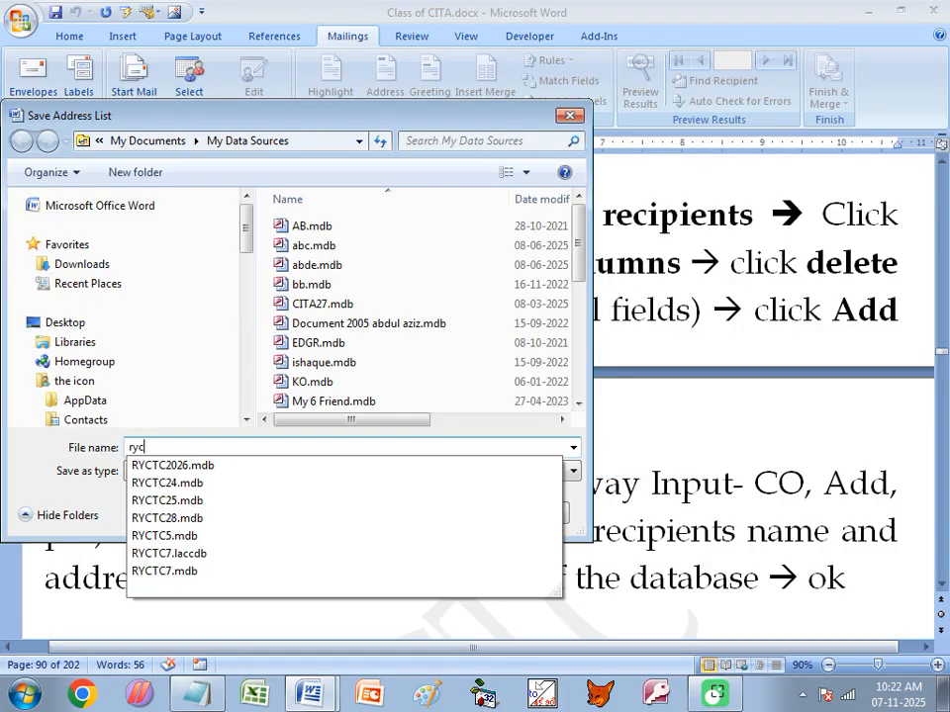
pyautogui.write('tc2025')
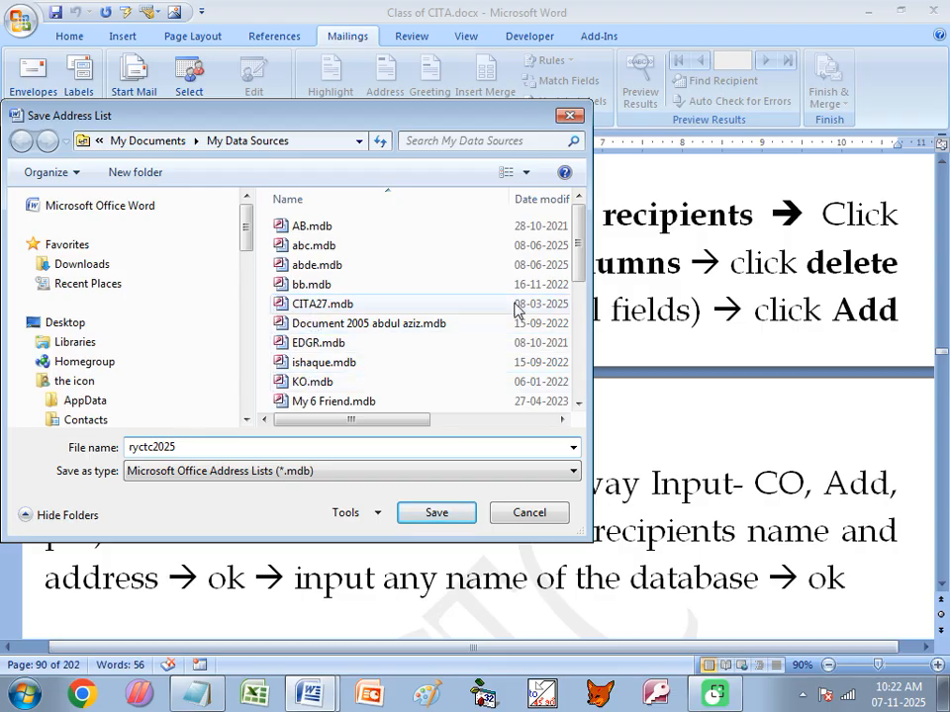
pyautogui.moveTo(573, 243); pyautogui.dragTo(575, 348)
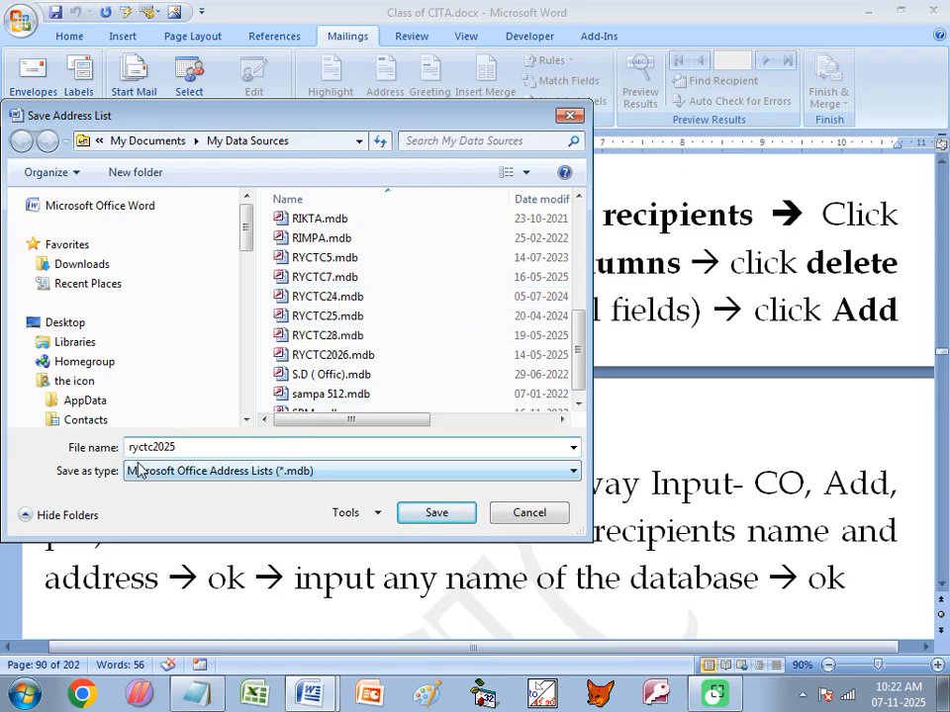
pyautogui.moveTo(132, 447); pyautogui.dragTo(177, 447)
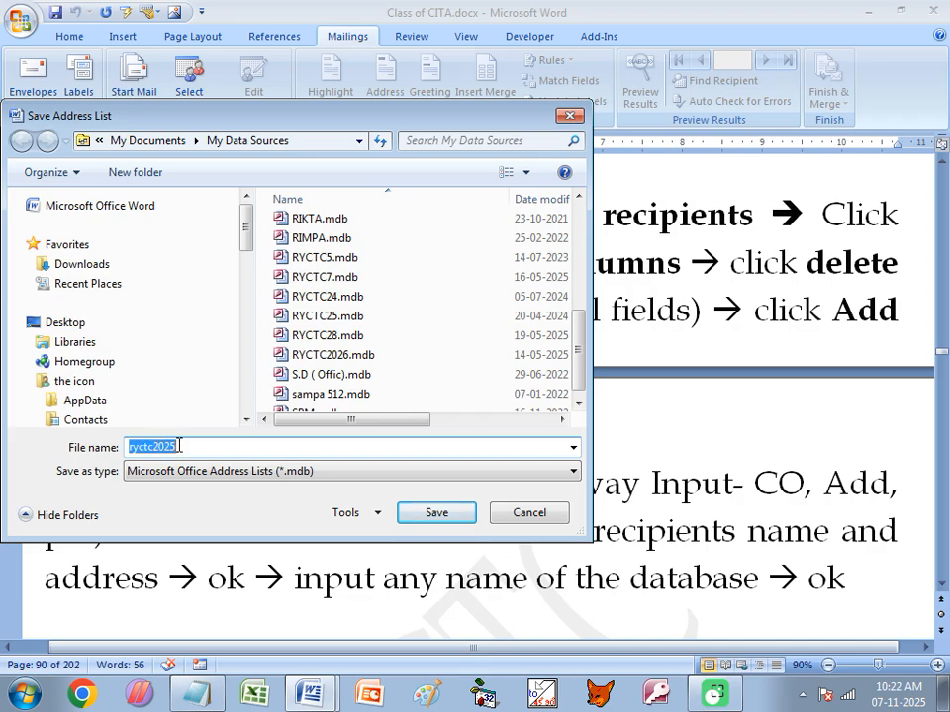
pyautogui.click(451, 513)
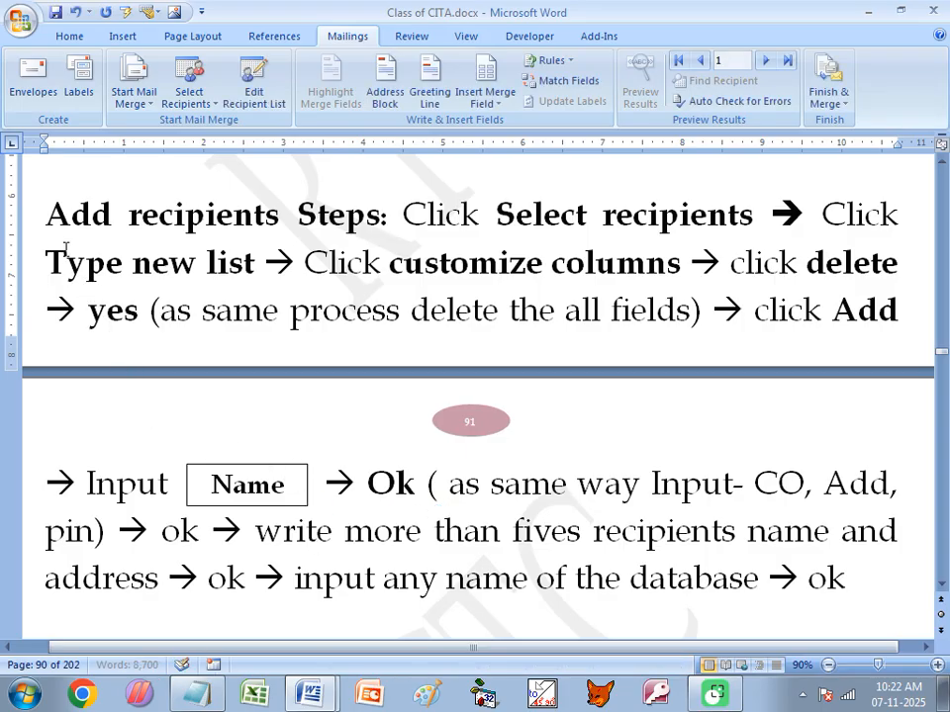
# - Review the Mail merge steps in the notes: select database, open, write the letter
pyautogui.moveTo(46, 211); pyautogui.dragTo(391, 215)
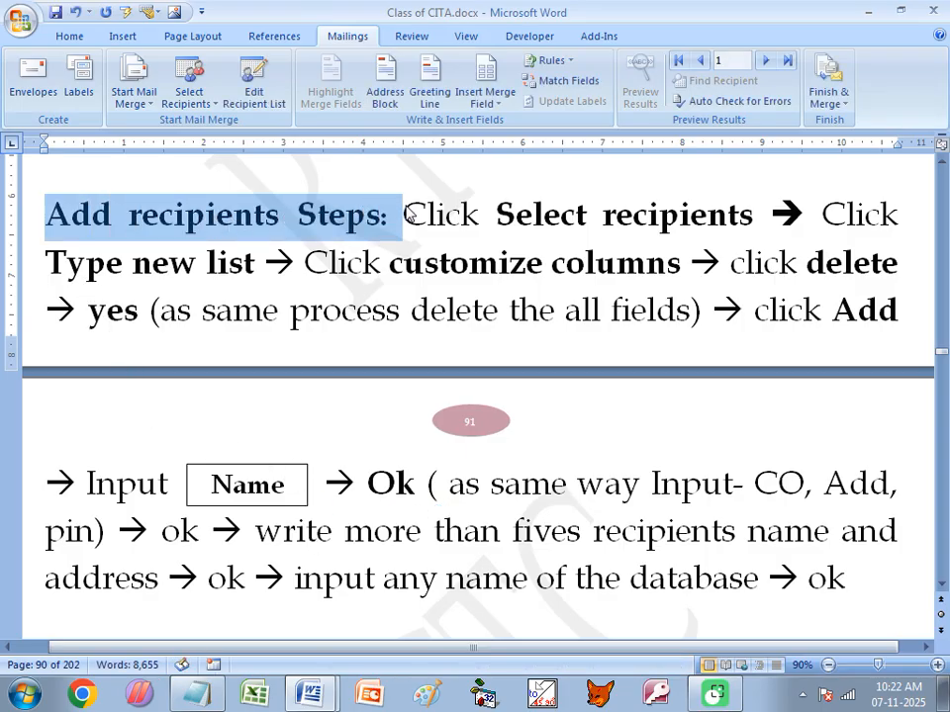
pyautogui.scroll(-5, 410, 271)
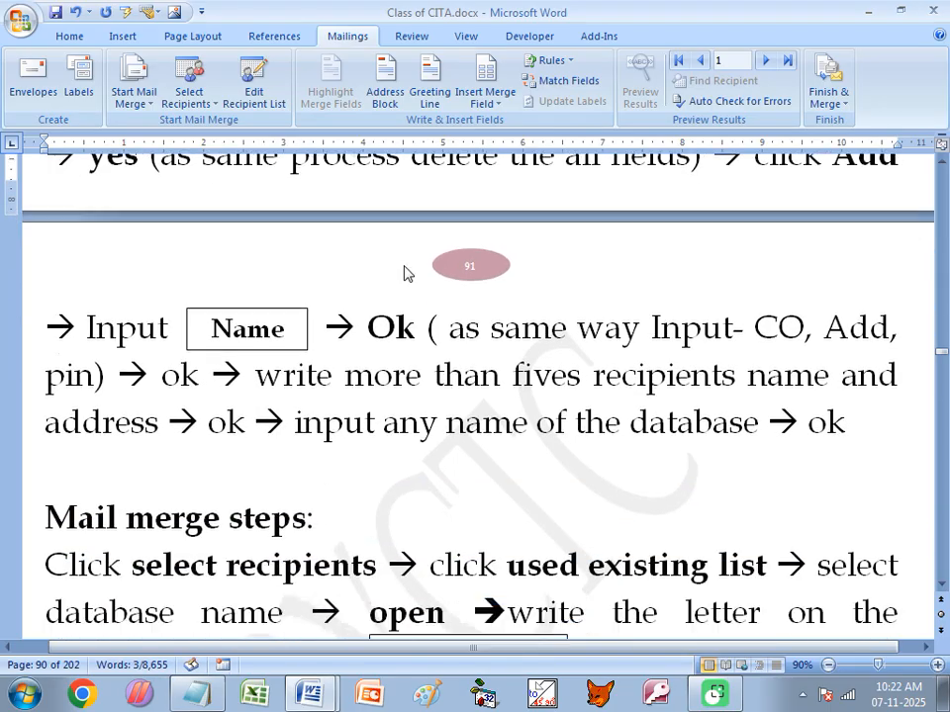
pyautogui.moveTo(45, 362); pyautogui.dragTo(314, 369)
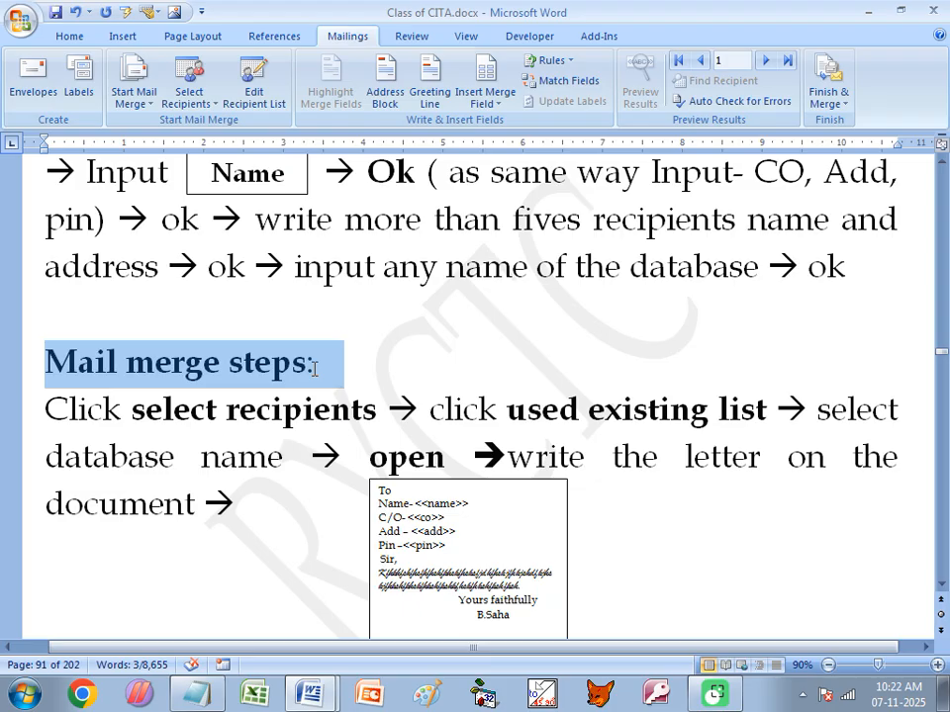
pyautogui.scroll(-3, 265, 379)
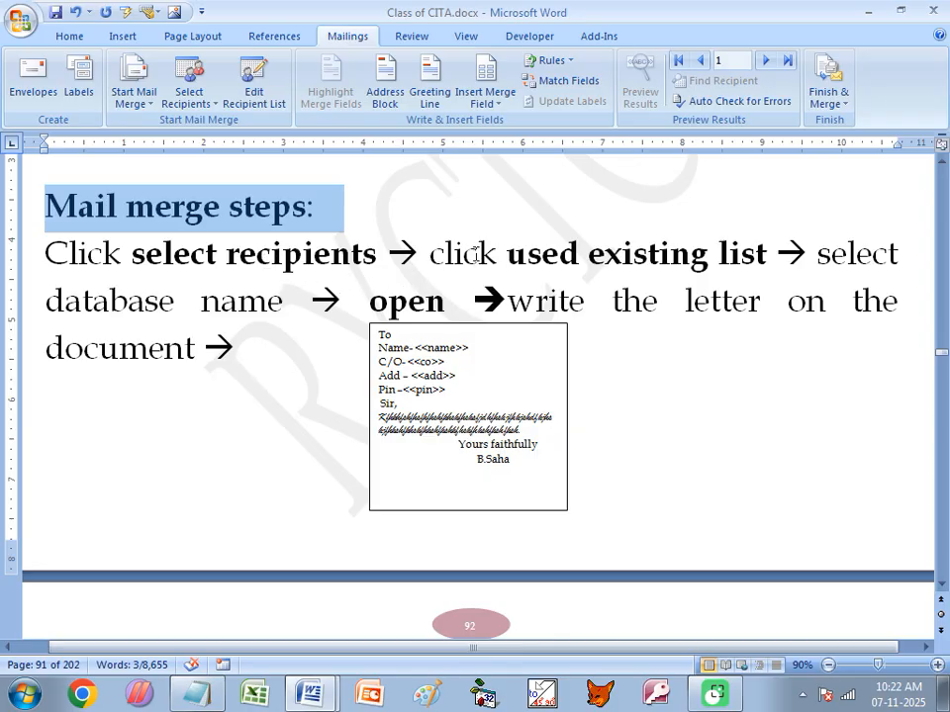
pyautogui.click(179, 301)
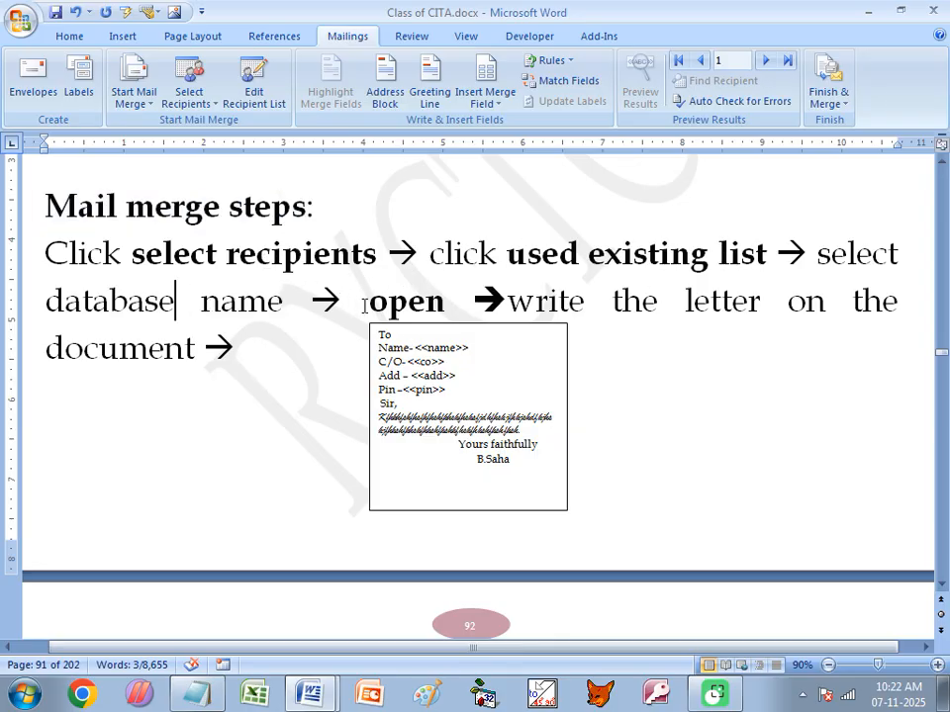
pyautogui.click(366, 303)
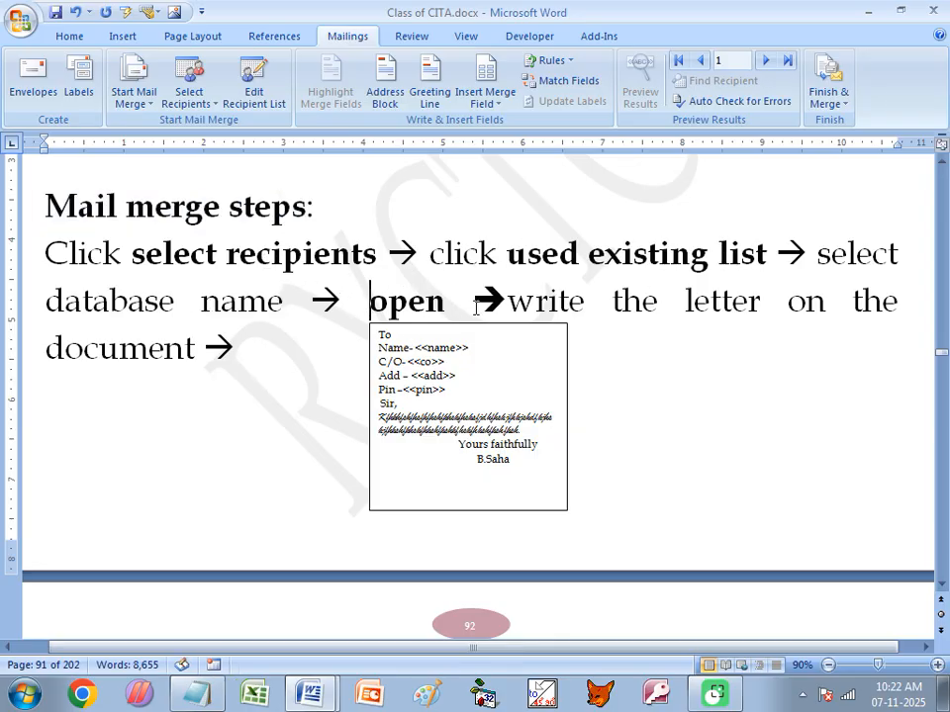
pyautogui.click(191, 361)
# - Highlight the notes paragraph on inserting merge fields, then switch to the blank Document1
pyautogui.scroll(-5, 287, 359)
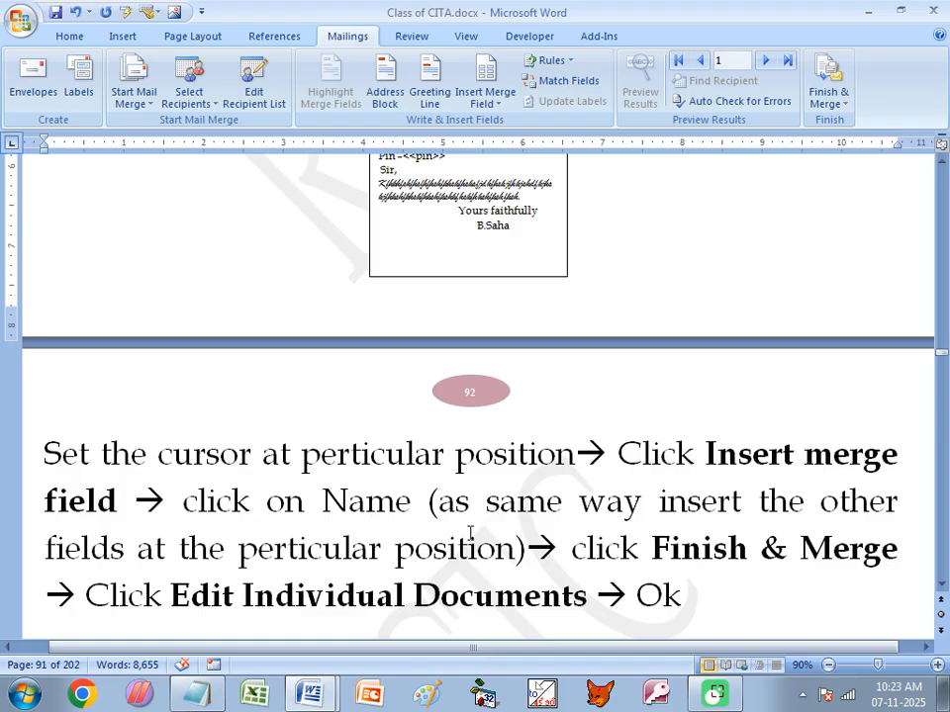
pyautogui.moveTo(740, 596); pyautogui.dragTo(55, 458)
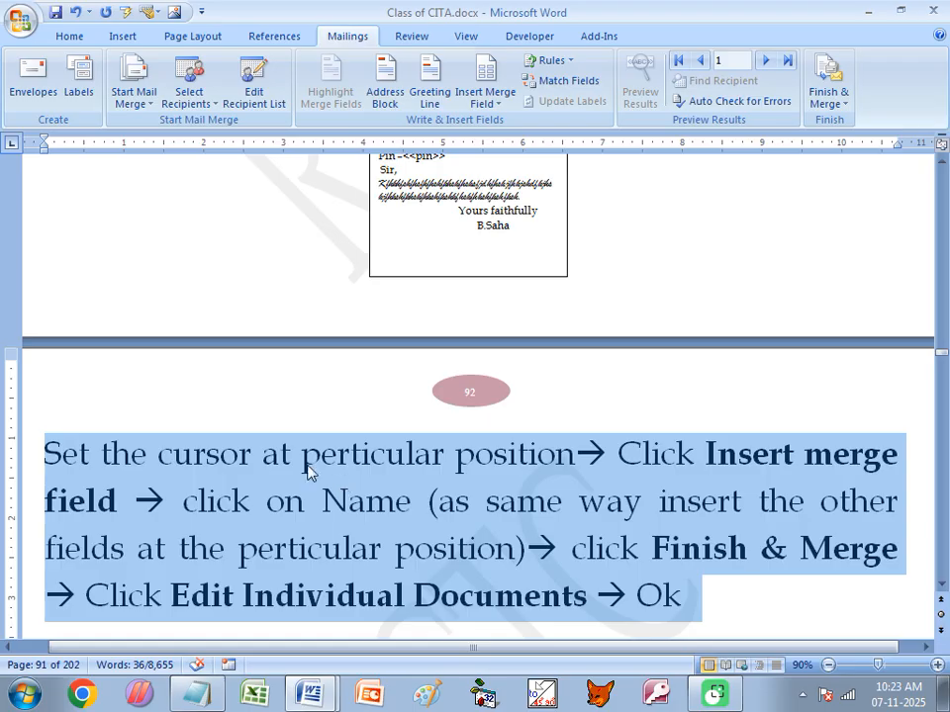
pyautogui.click(465, 479)
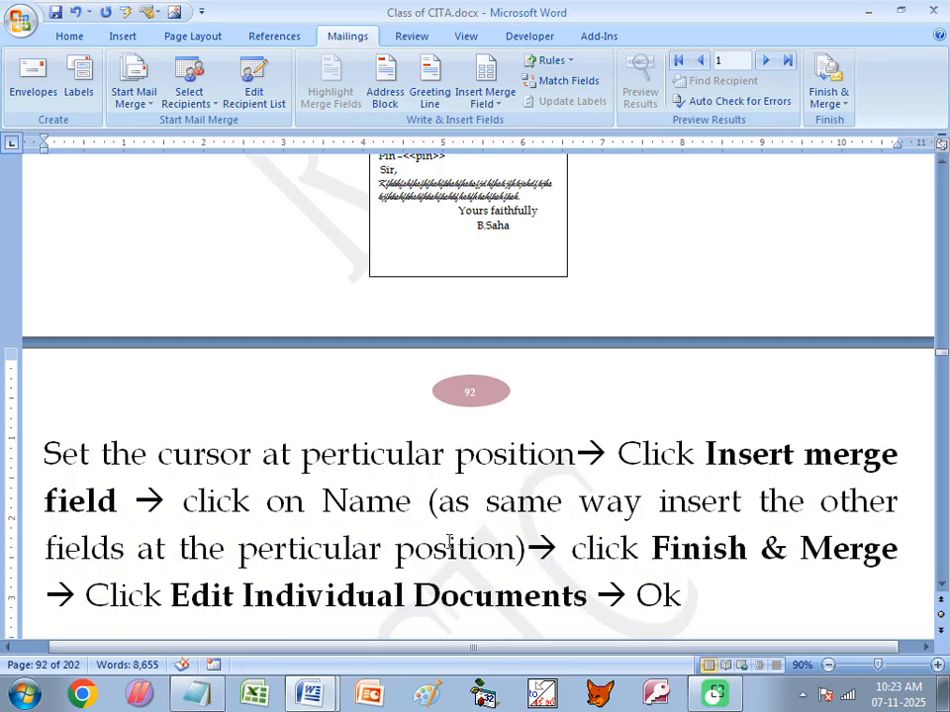
pyautogui.moveTo(317, 699)
pyautogui.click(321, 653)
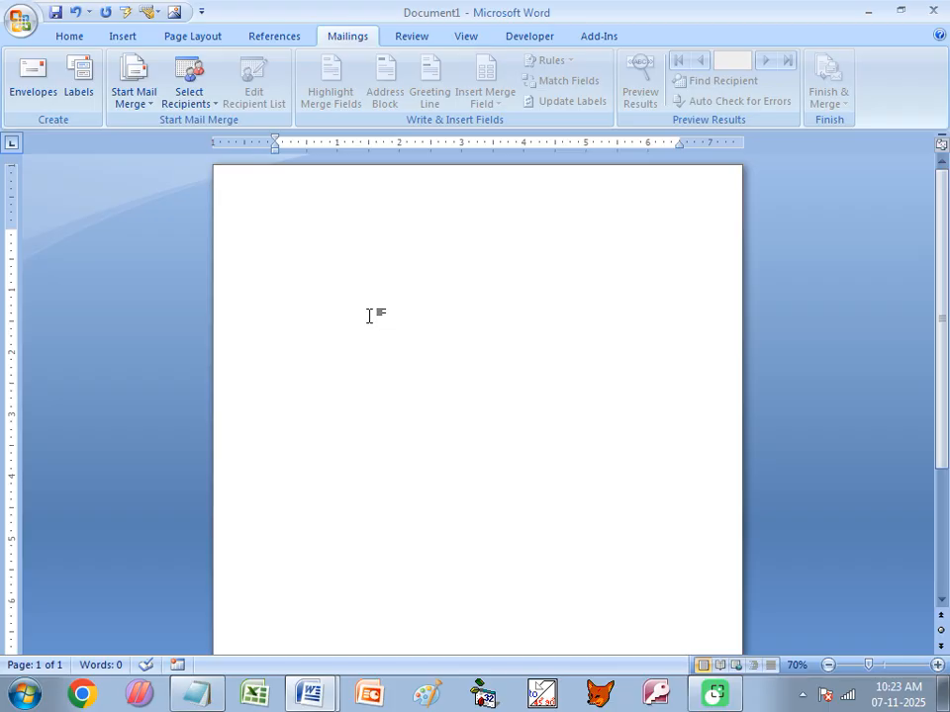
# - Type the To, Name- and C/O- lines at the top of the letter
pyautogui.keyDown('ctrl'); pyautogui.scroll(3, 369, 315); pyautogui.keyUp('ctrl')
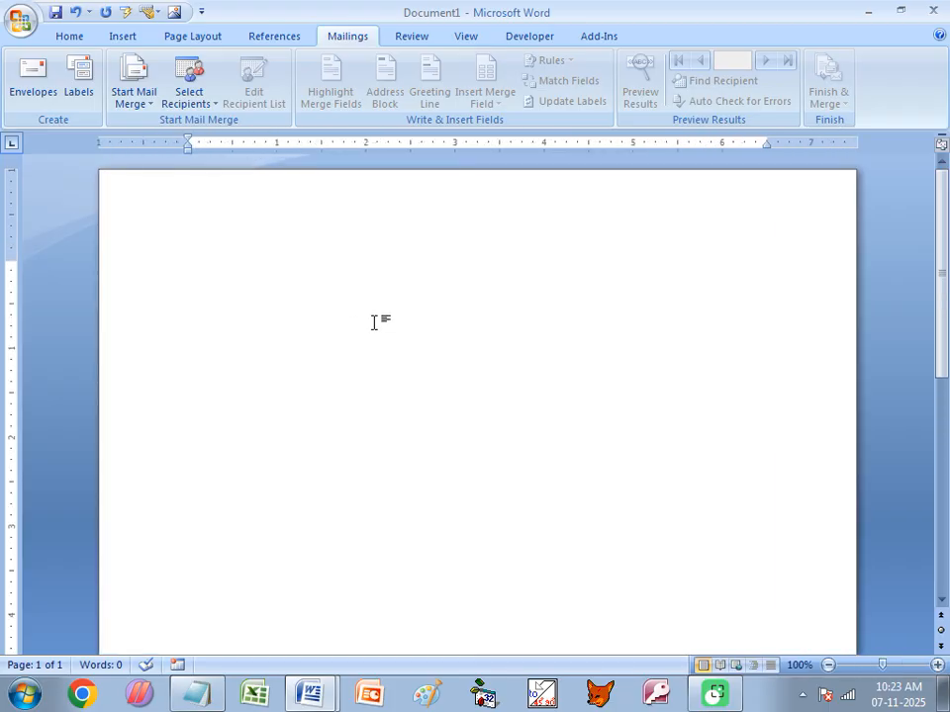
pyautogui.write('To')
pyautogui.press('Return')
pyautogui.write('Name-')
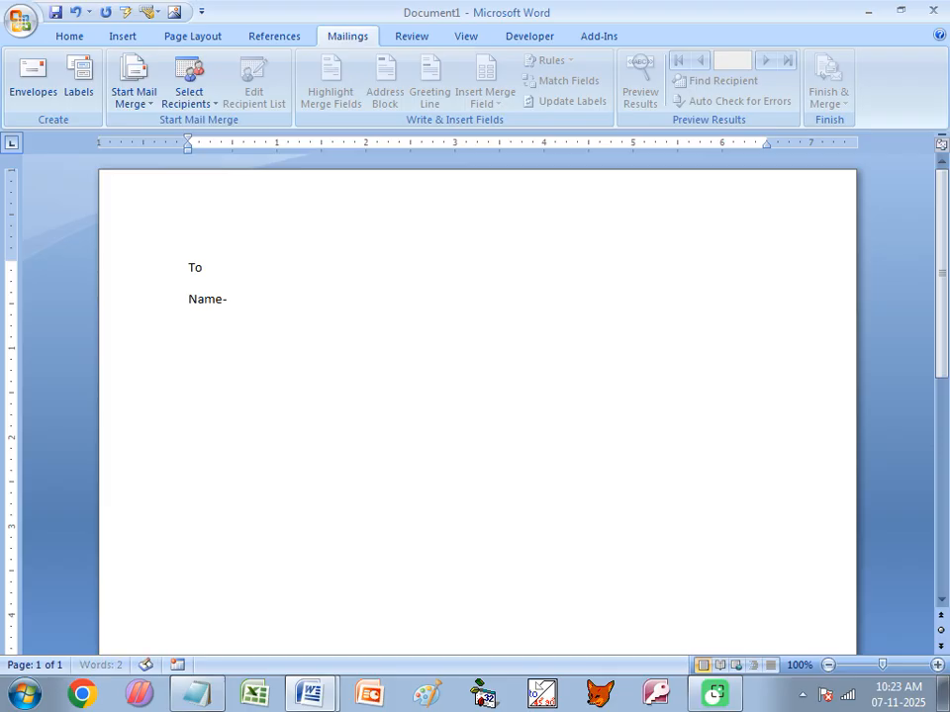
pyautogui.press('Return')
pyautogui.write('C/O-')
pyautogui.press('Return')
# - Add the Add- and Pin - lines, a blank line, and a draft 'Sir ?madam' salutation
pyautogui.write('Addre')
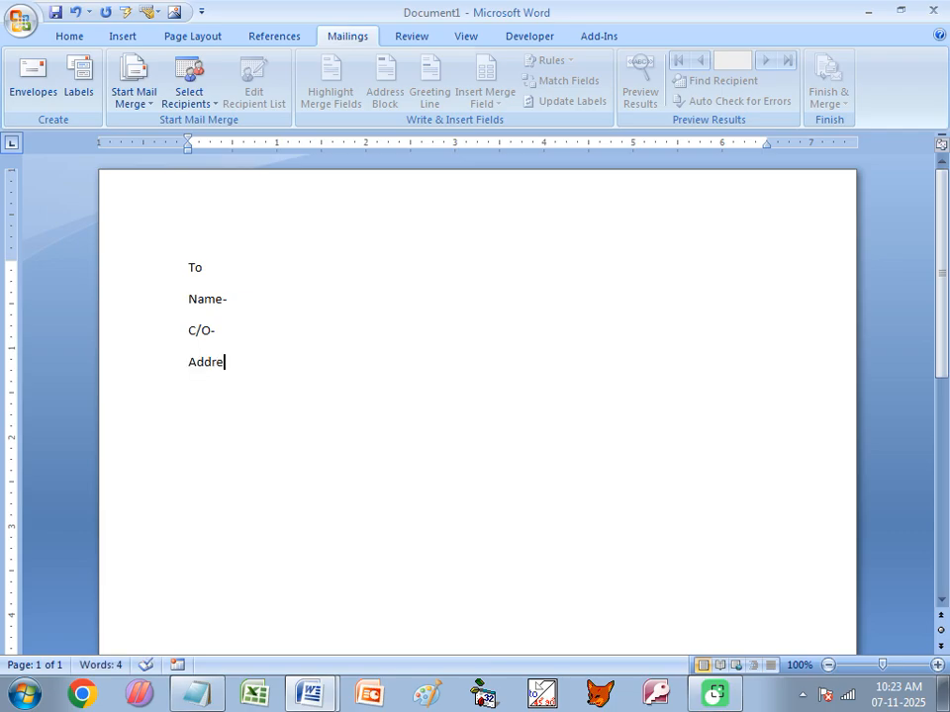
pyautogui.press('BackSpace')
pyautogui.press('BackSpace')
pyautogui.write('-')
pyautogui.press('Return')
pyautogui.write('Pin -')
pyautogui.press('Return')
pyautogui.write('Sir ?mada')
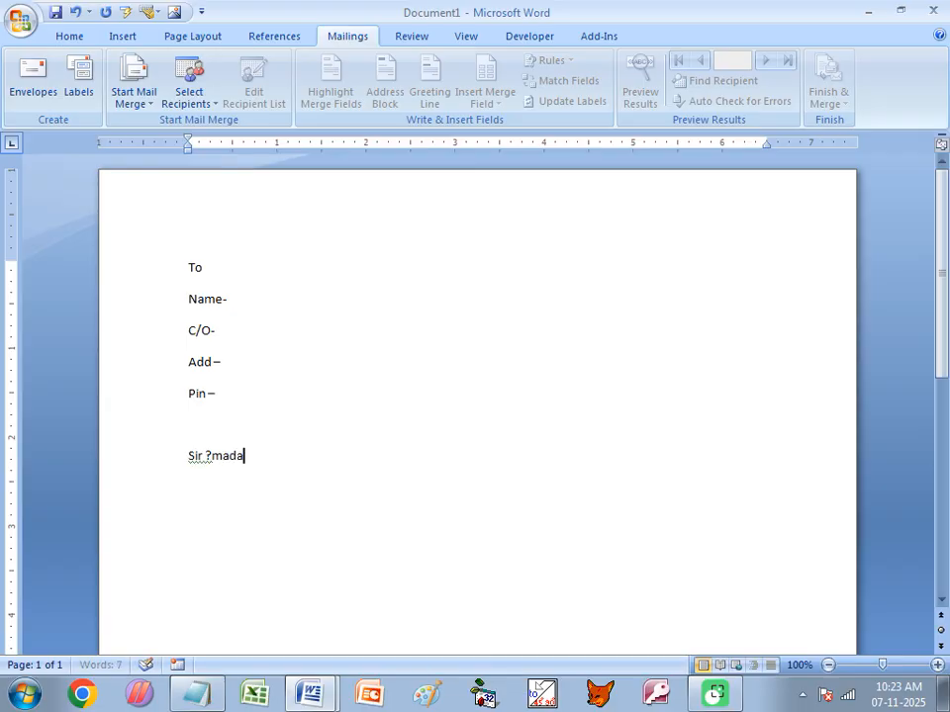
pyautogui.write('m')
pyautogui.press('Return')
# - Correct the salutation to read 'Sir / Madam'
pyautogui.click(212, 458)
pyautogui.press('BackSpace')
pyautogui.press('BackSpace')
pyautogui.write('/')
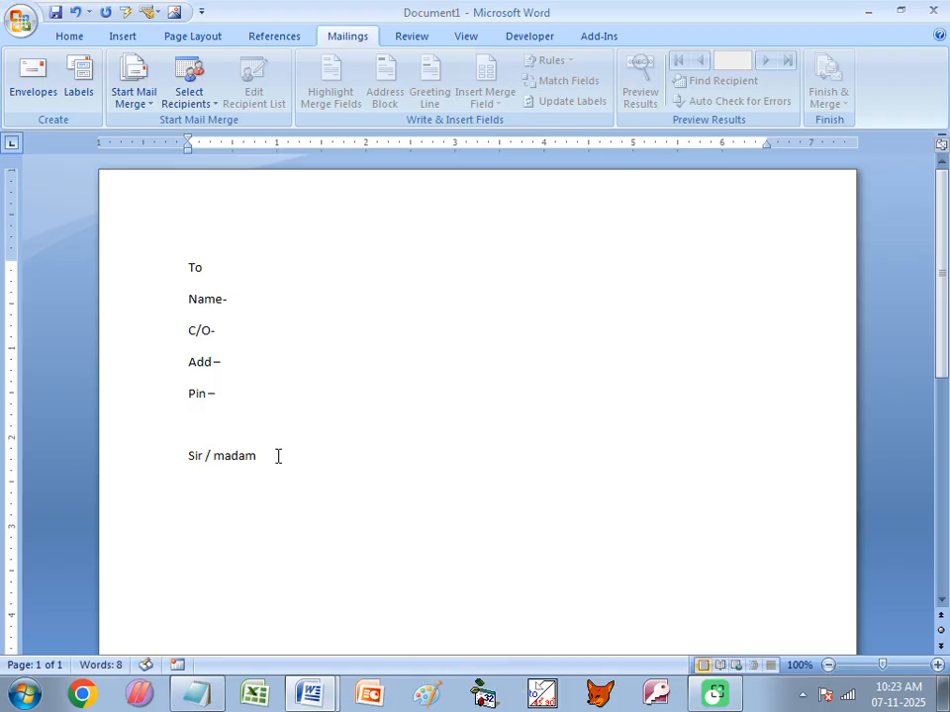
pyautogui.moveTo(223, 456); pyautogui.dragTo(214, 456)
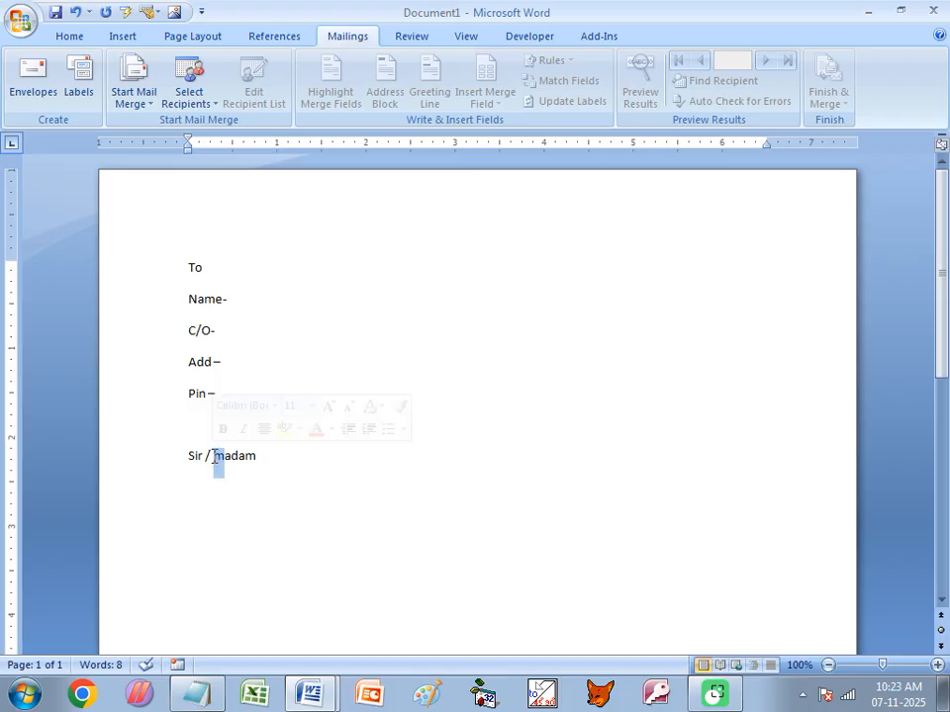
pyautogui.write('M')
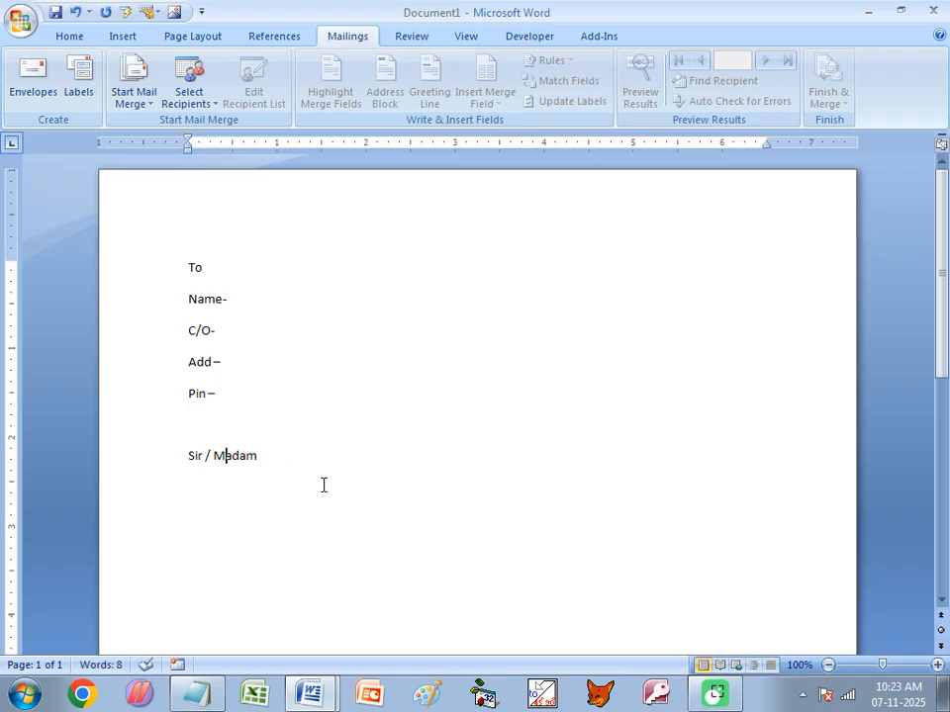
# - Generate two paragraphs of sample body text below it with =rand(2)
pyautogui.click(294, 468)
pyautogui.press('Return')
pyautogui.write('=rand')
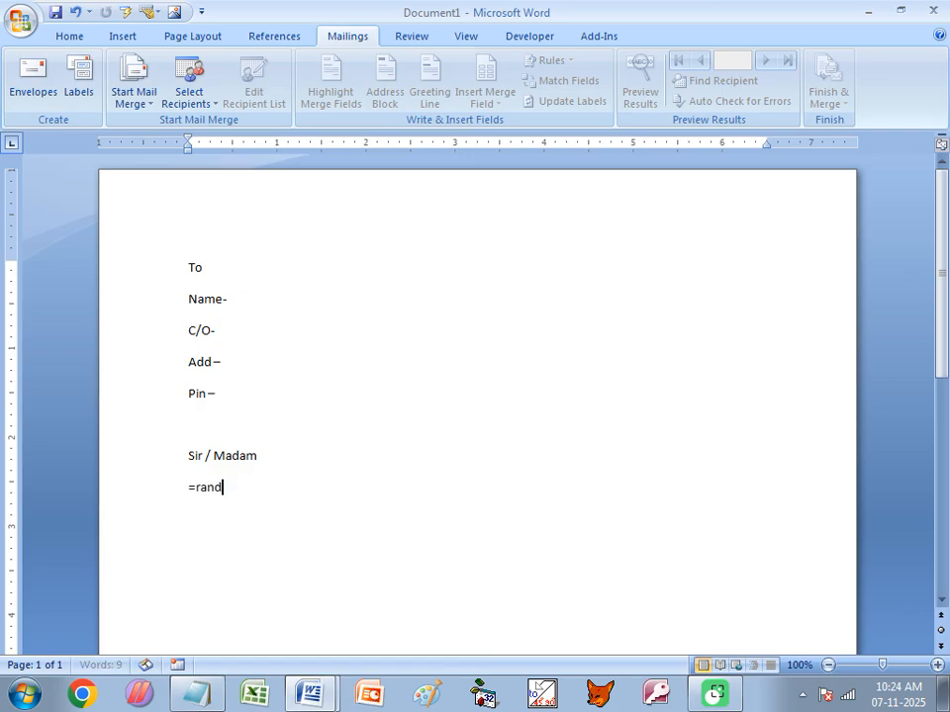
pyautogui.write('(2)')
pyautogui.press('Return')
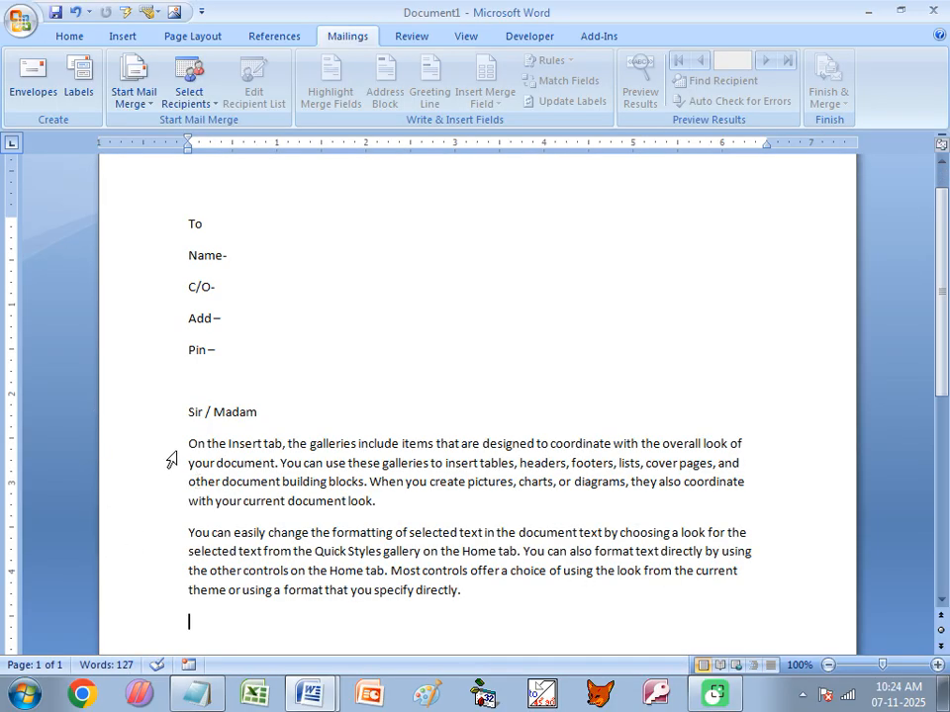
# - Justify both body paragraphs and indent each first line with a tab
pyautogui.moveTo(189, 444); pyautogui.dragTo(485, 583)
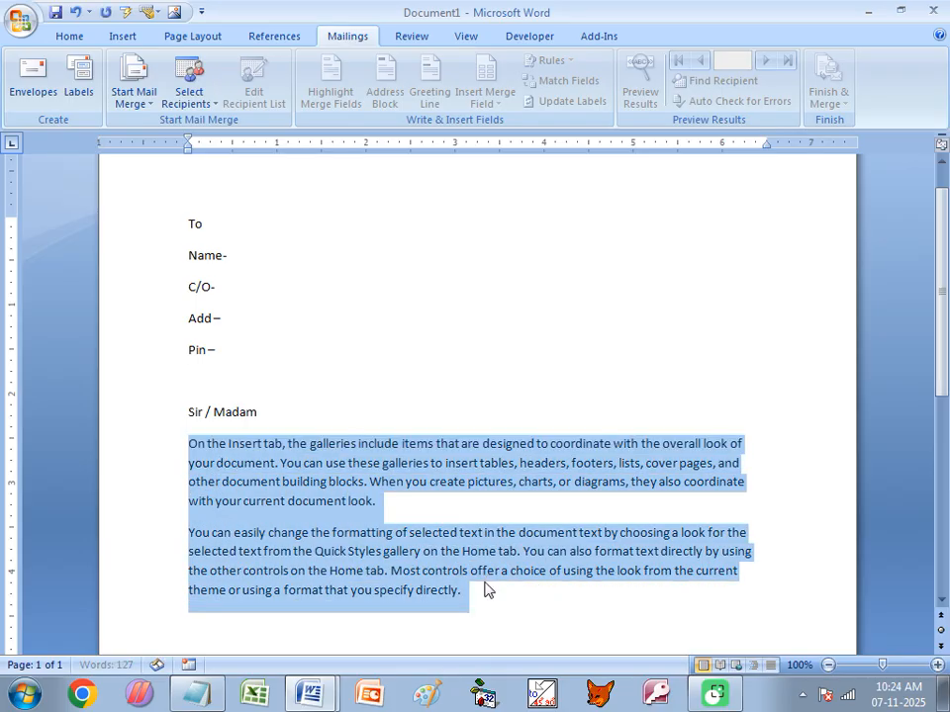
pyautogui.hotkey('ctrl', 'j')
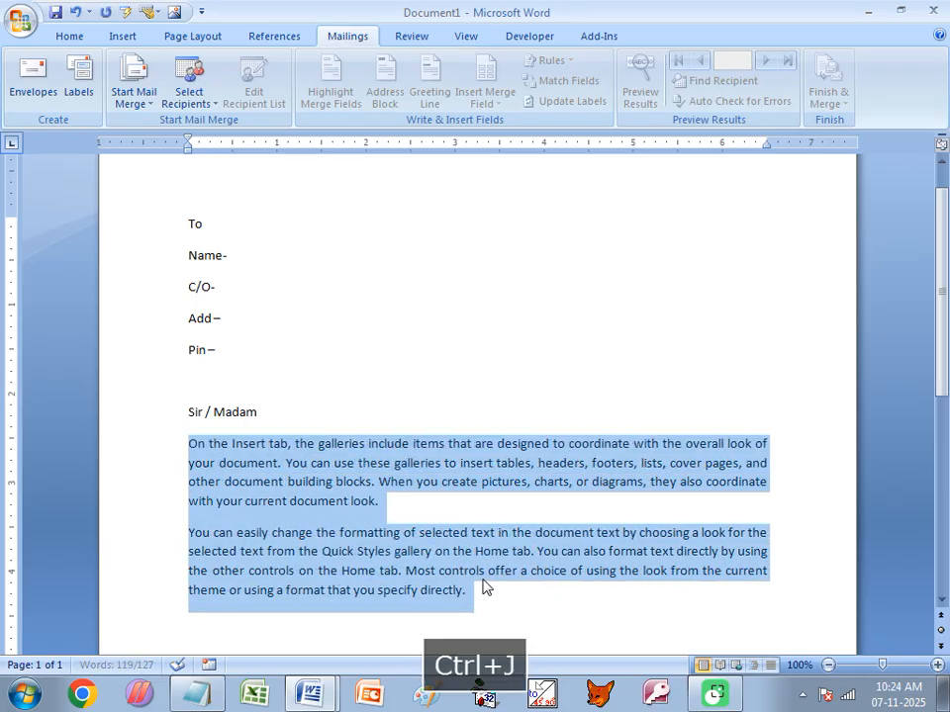
pyautogui.click(191, 442)
pyautogui.press('Tab')
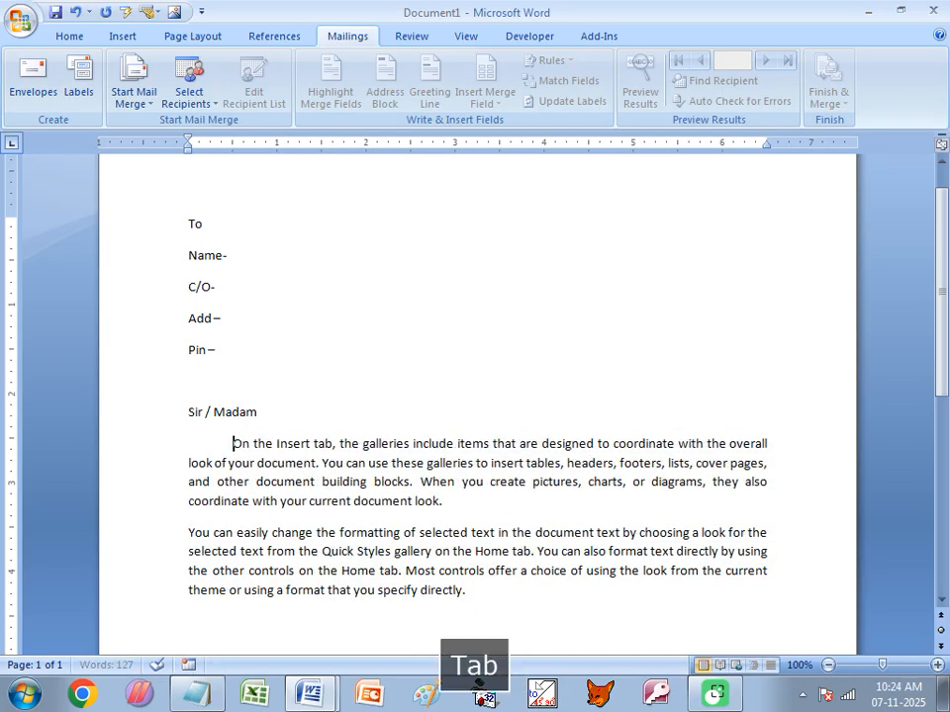
pyautogui.click(190, 532)
pyautogui.press('Tab')
# - Start a new tab-indented line below the body for the closing
pyautogui.scroll(-2, 384, 511)
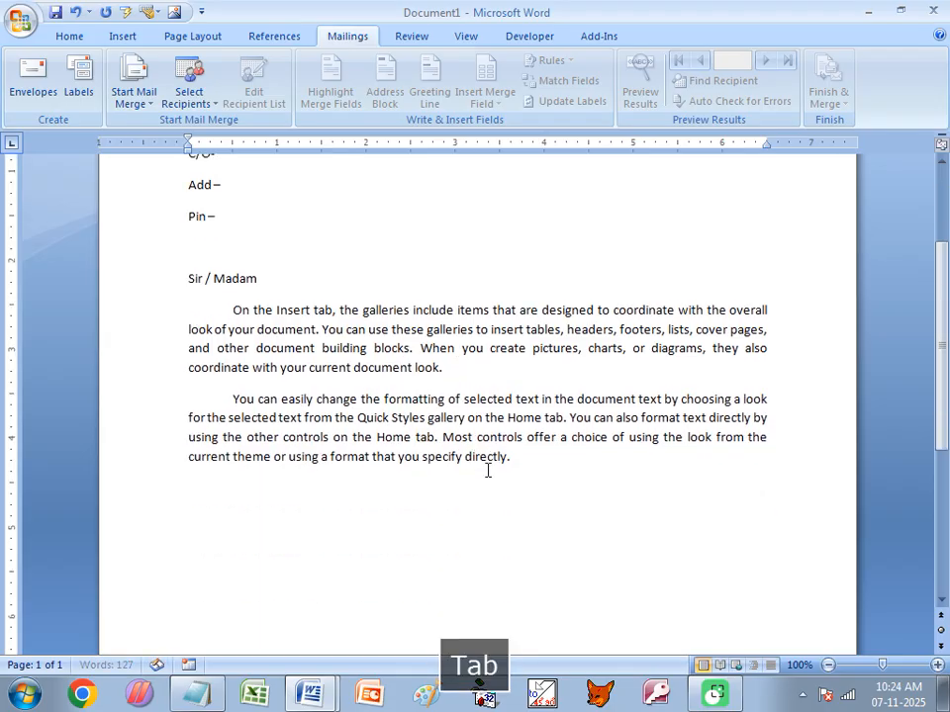
pyautogui.click(528, 458)
pyautogui.press('Return')
pyautogui.press('Return')
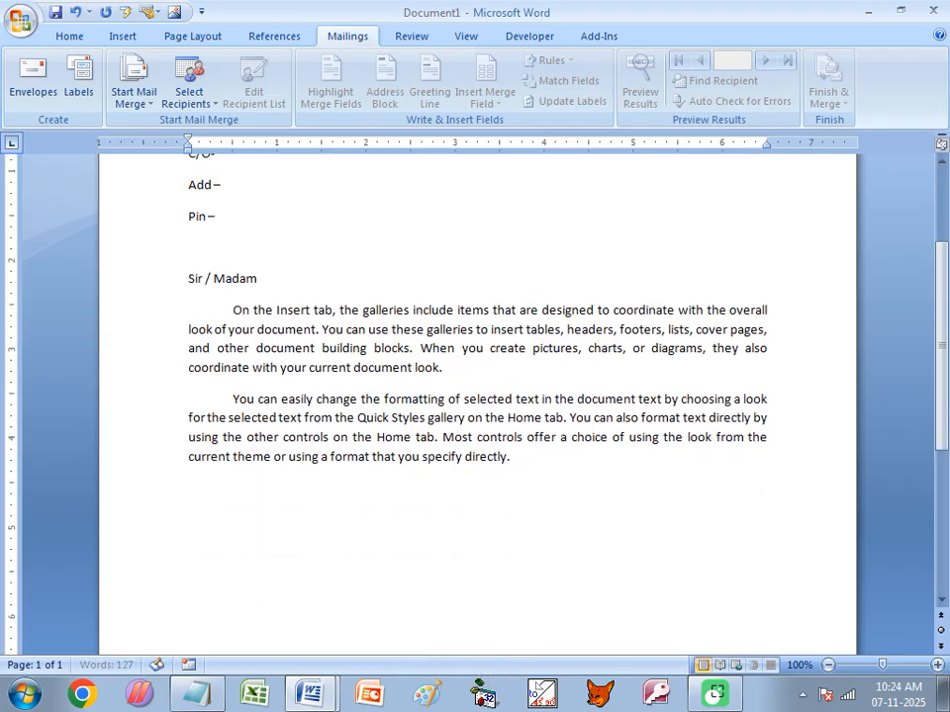
pyautogui.press('Tab')
pyautogui.press('Tab')
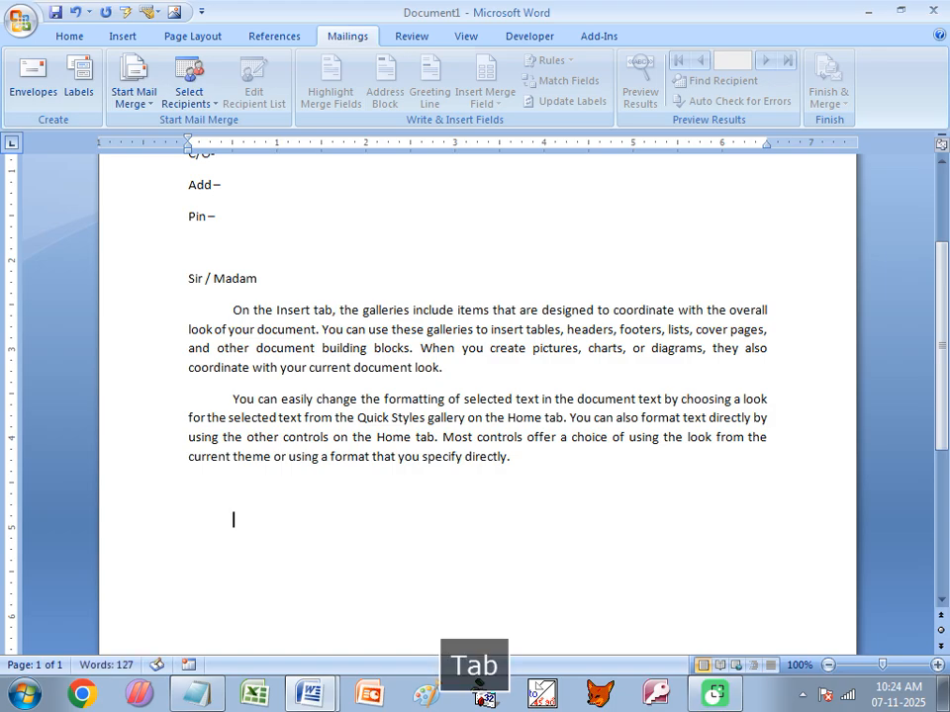
pyautogui.press('Tab')
pyautogui.press('Tab')
pyautogui.press('Tab')
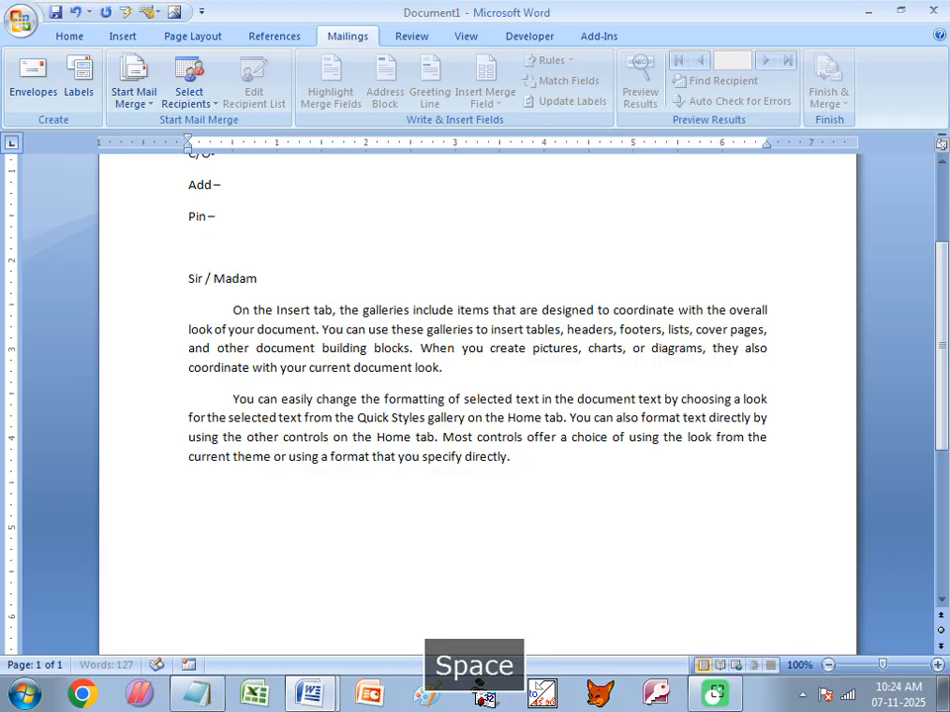
# - Type the closing 'Yours Faith fully' with the signature 'A. Sarkar' indented below it
pyautogui.press('Tab')
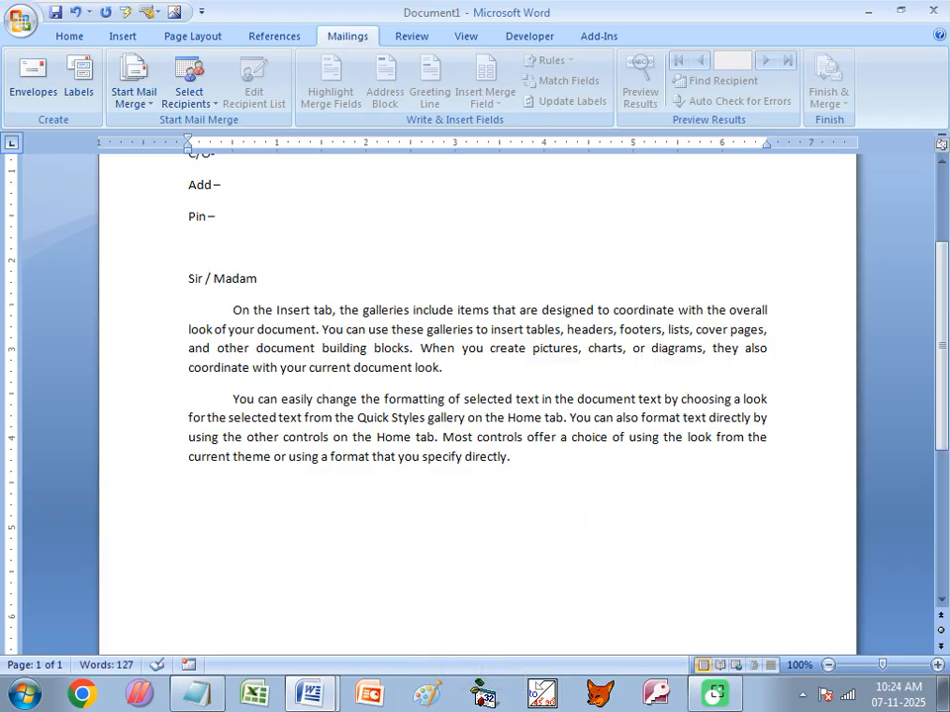
pyautogui.write('Yours Faith f')
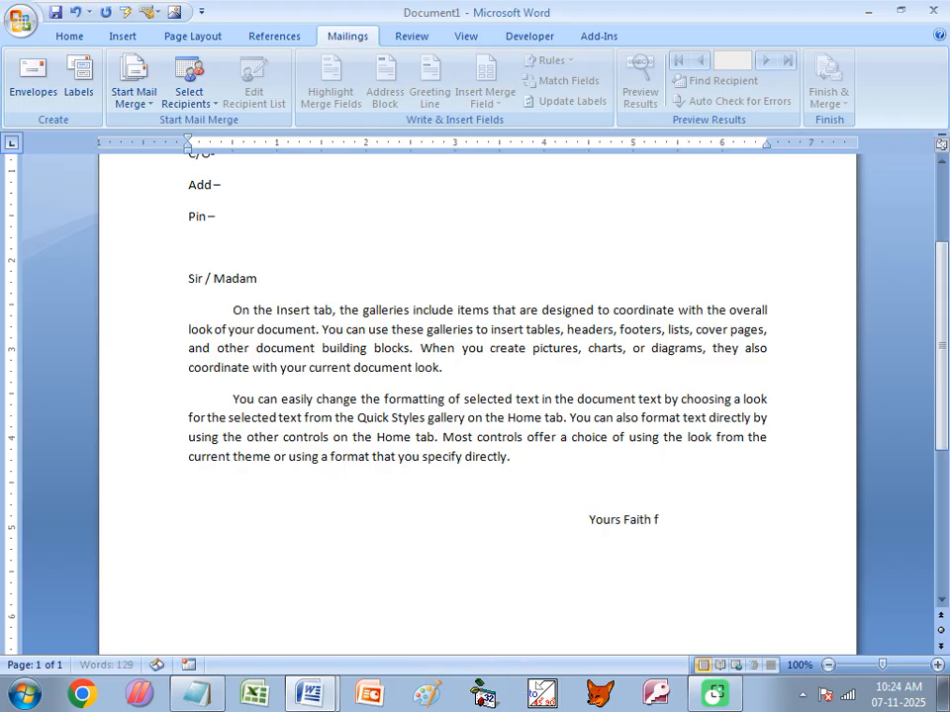
pyautogui.write('ully')
pyautogui.press('Return')
pyautogui.press('Tab')
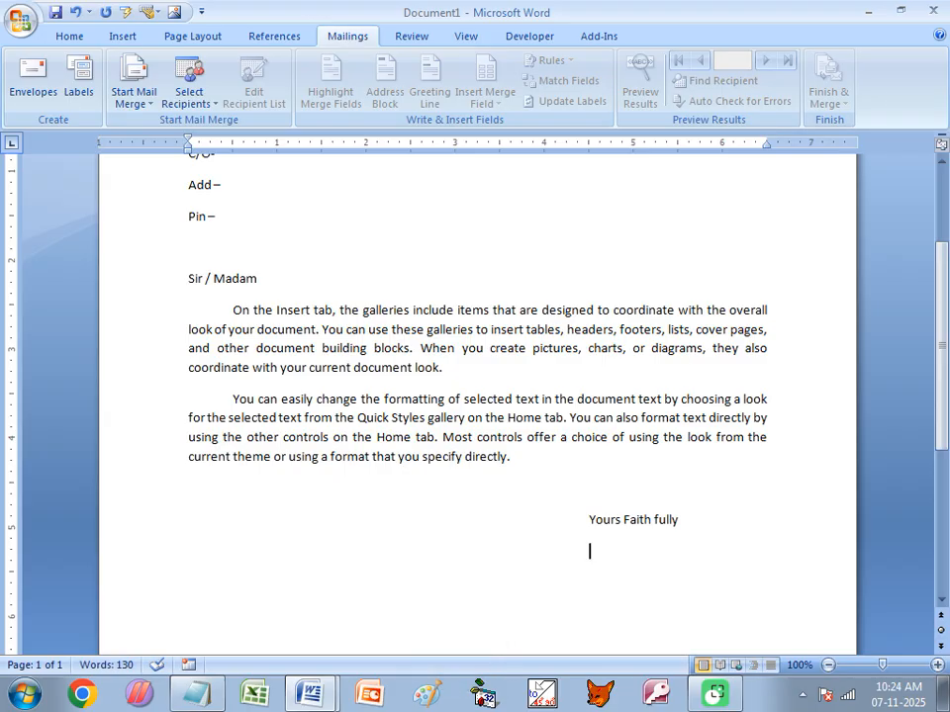
pyautogui.write('A. Sarkar')
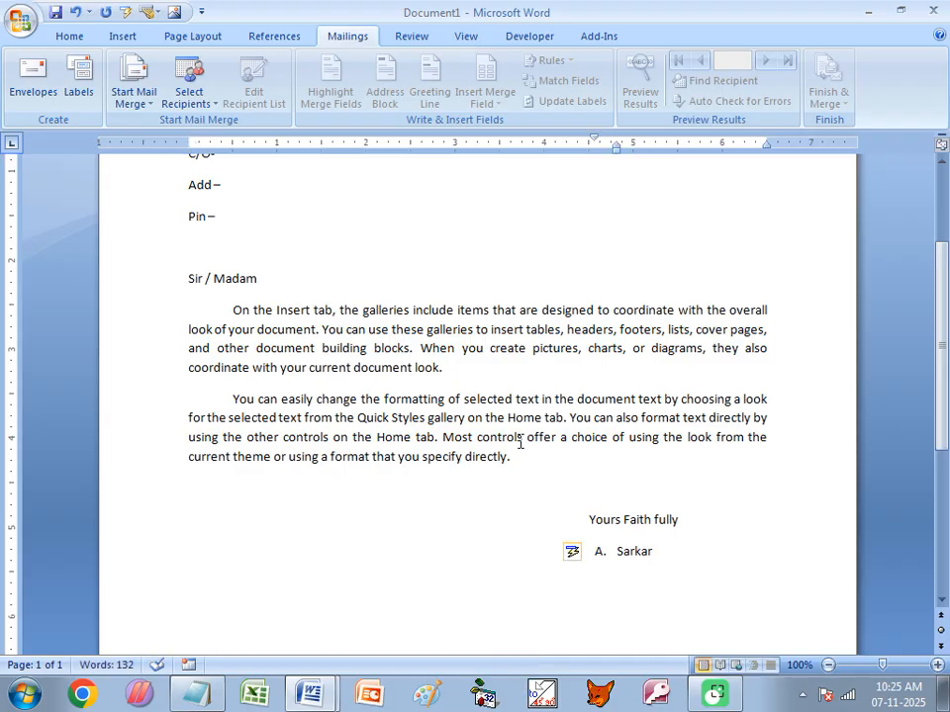
# - Remove the automatic list numbering and extra leading spaces so A Sarkar aligns under the closing
pyautogui.click(613, 554)
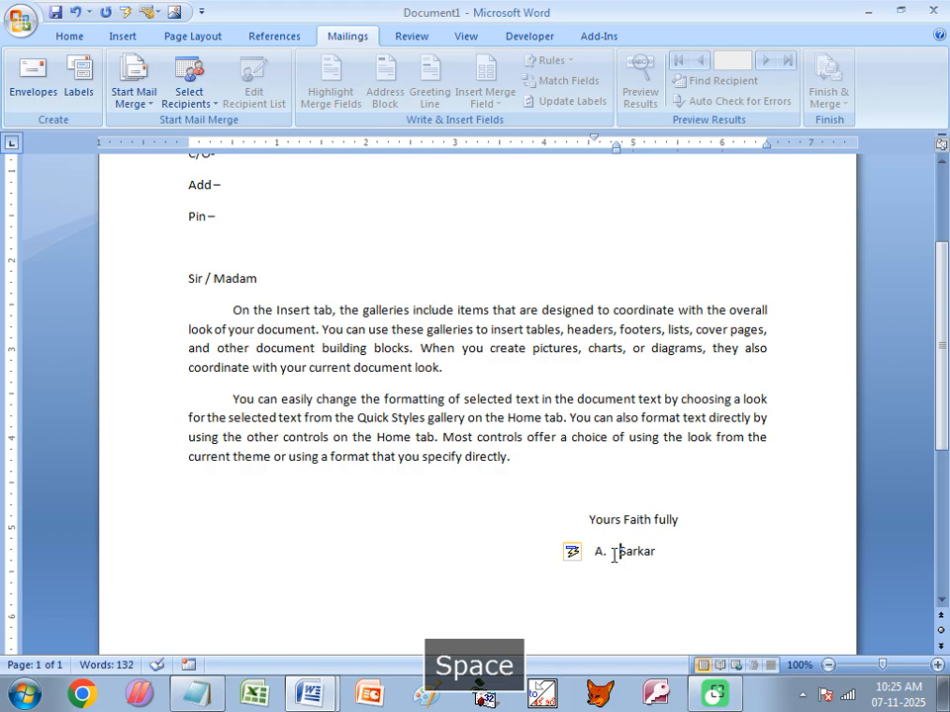
pyautogui.press('BackSpace')
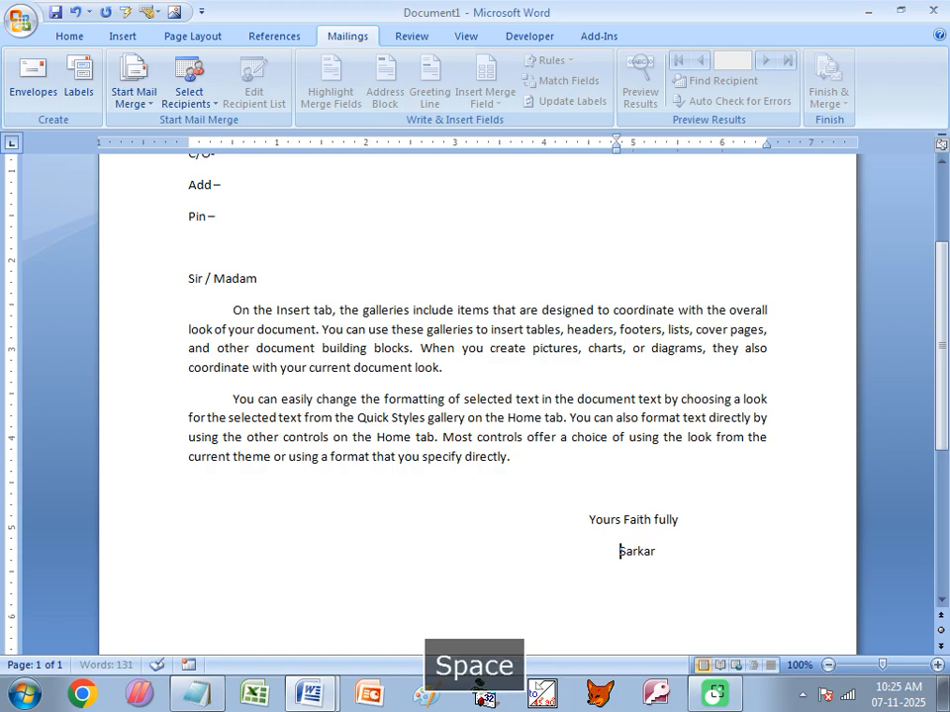
pyautogui.write('A')
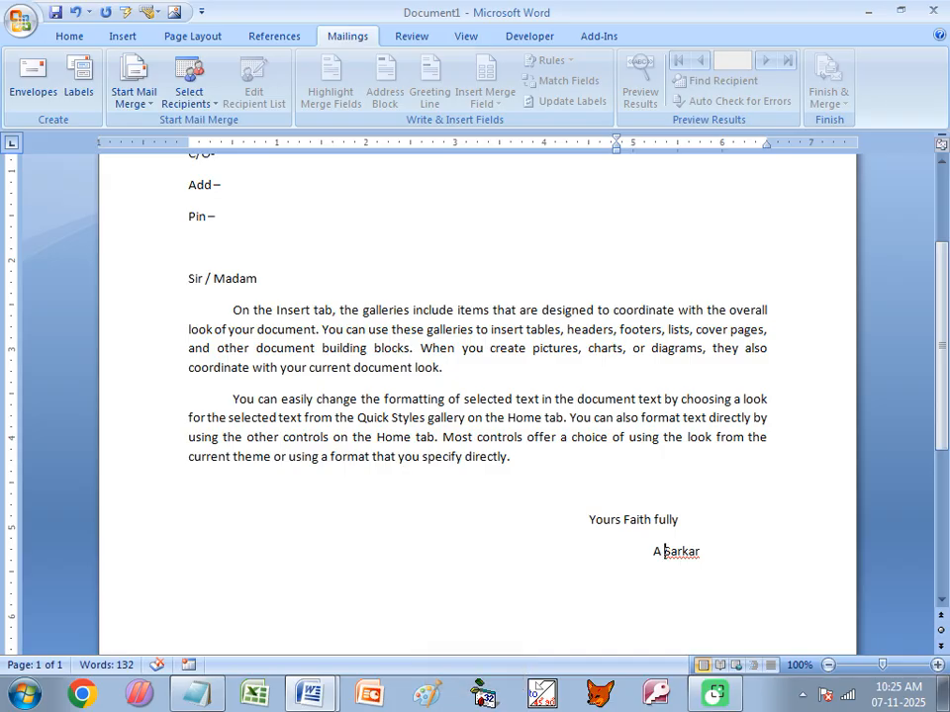
pyautogui.press('Left')
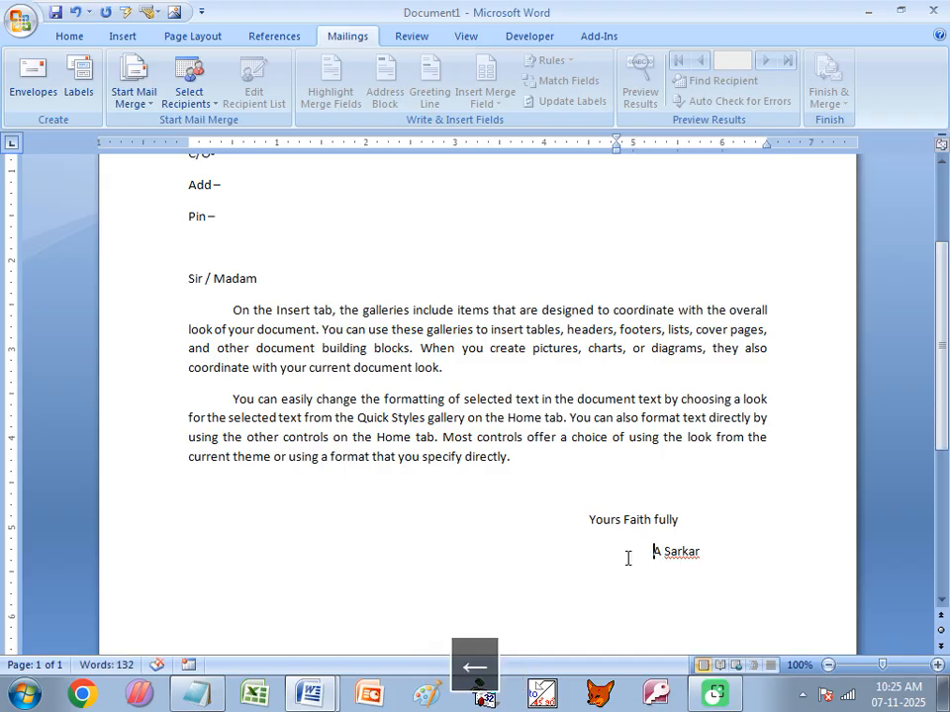
pyautogui.press('BackSpace')
pyautogui.press('BackSpace')
pyautogui.press('BackSpace')
pyautogui.press('BackSpace')
pyautogui.press('BackSpace')
pyautogui.press('BackSpace')
pyautogui.press('BackSpace')
pyautogui.press('BackSpace')
pyautogui.press('BackSpace')
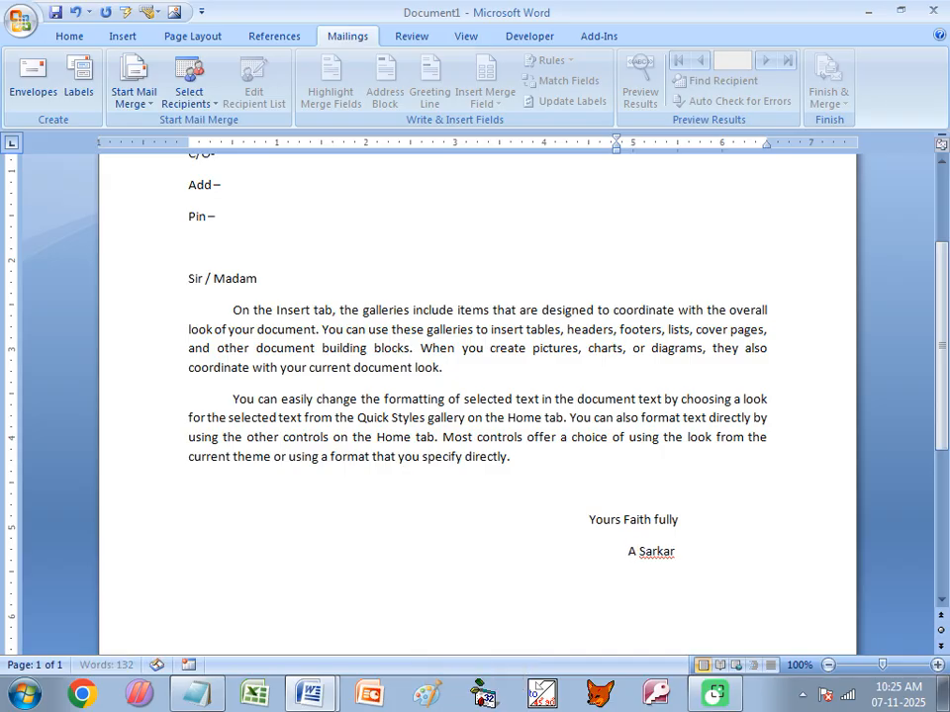
pyautogui.press('BackSpace')
pyautogui.press('BackSpace')
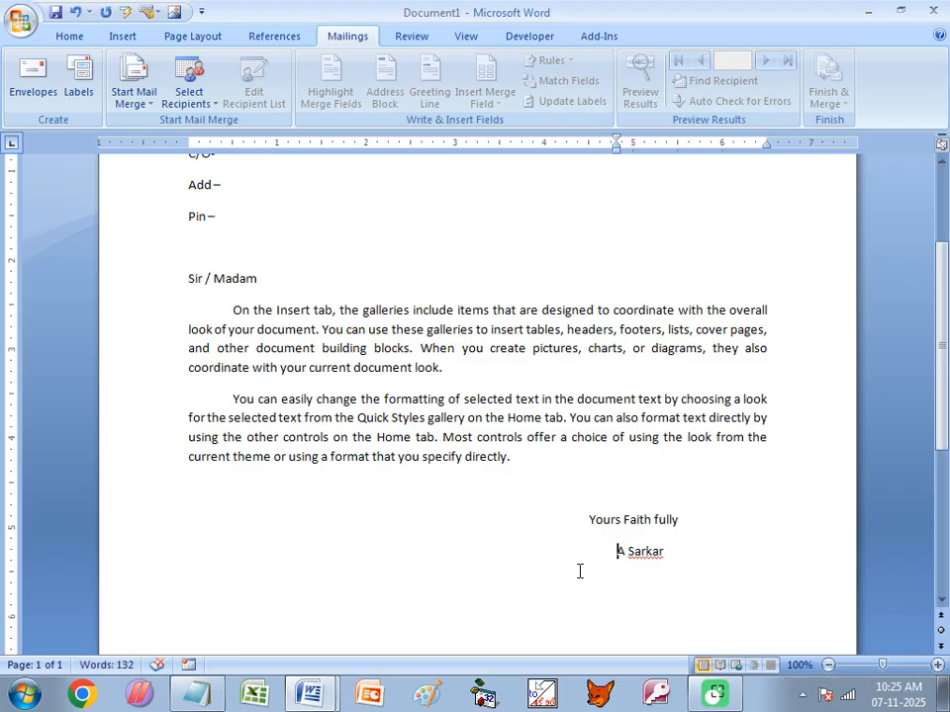
# - Return to the end of the Name- line, then switch to the Class of CITA.docx notes
pyautogui.scroll(3, 373, 508)
pyautogui.scroll(-8, 373, 500)
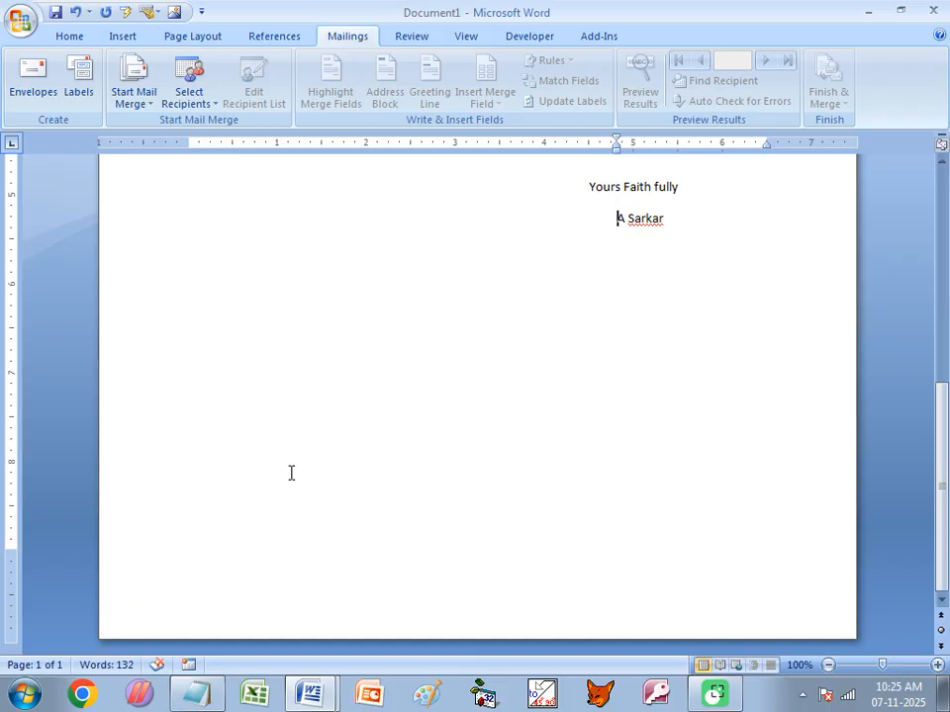
pyautogui.scroll(8, 281, 471)
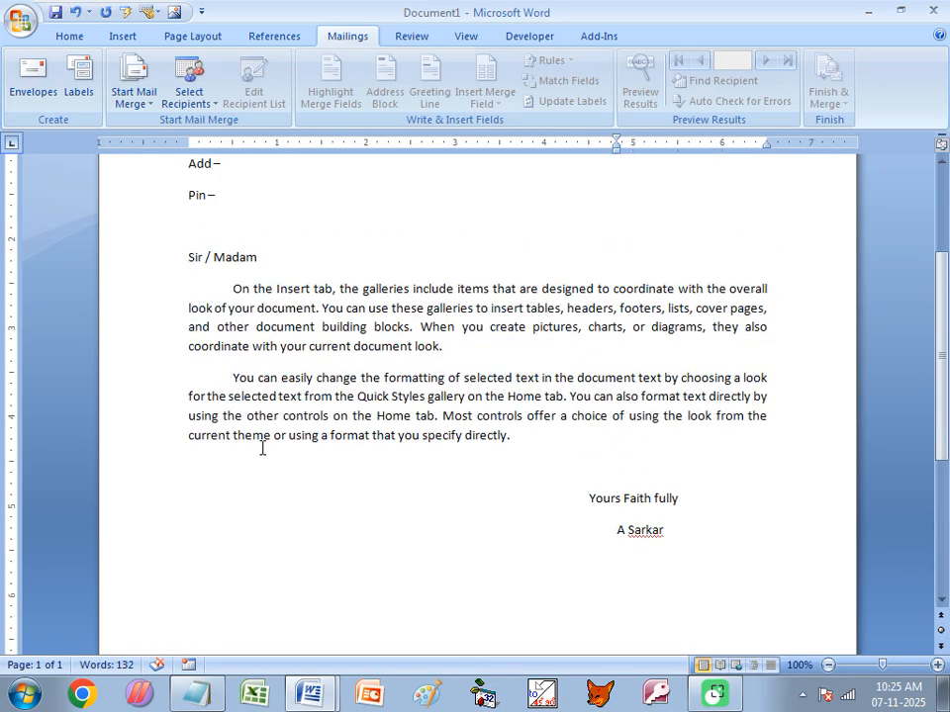
pyautogui.click(237, 238)
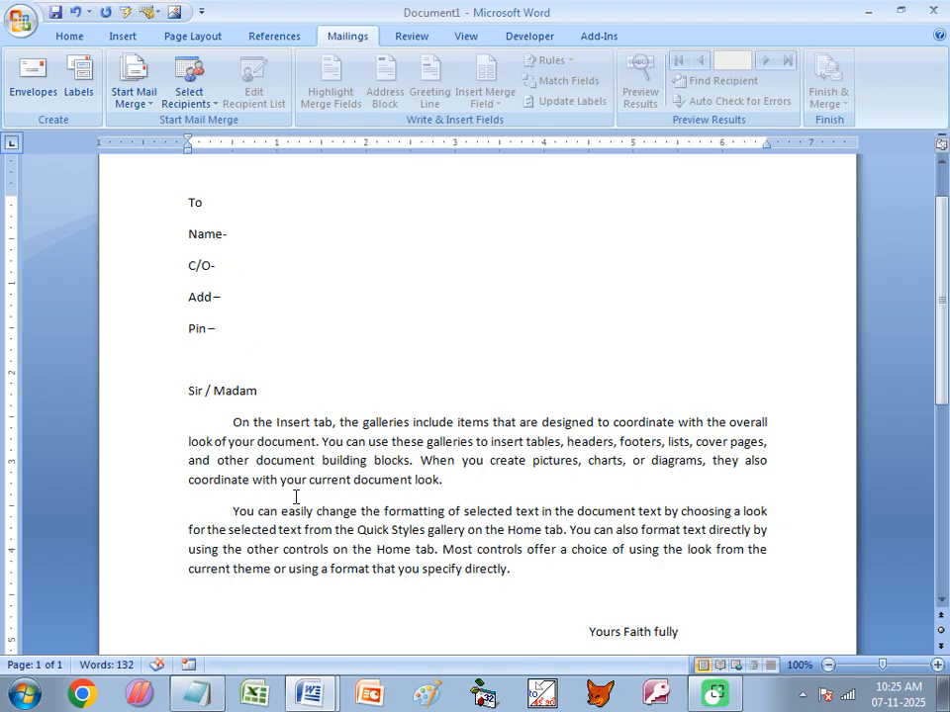
pyautogui.moveTo(300, 675)
pyautogui.click(267, 621)
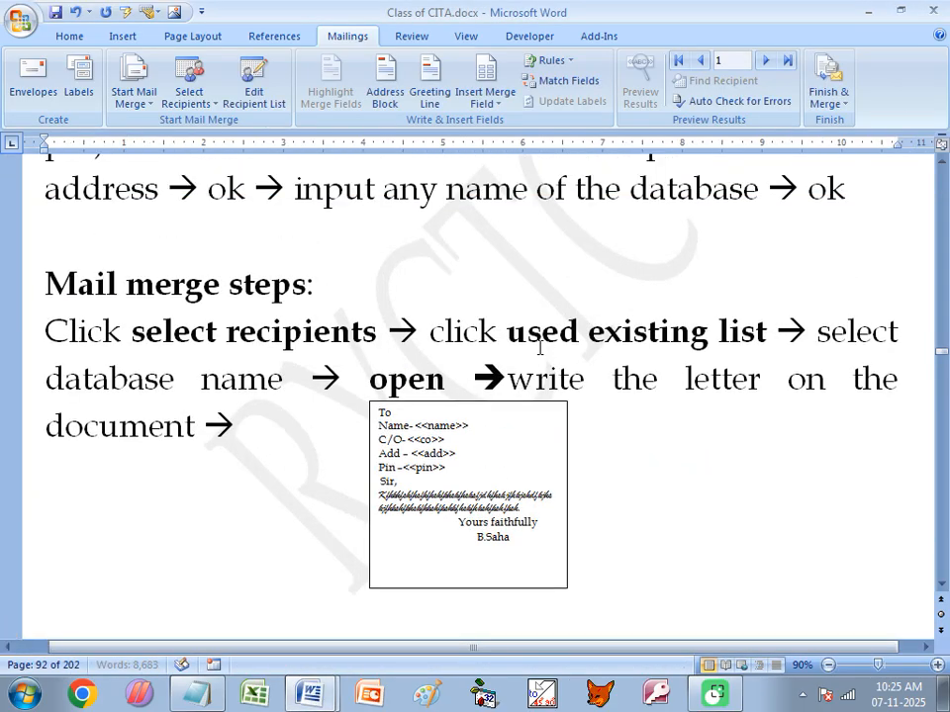
pyautogui.click(508, 333)
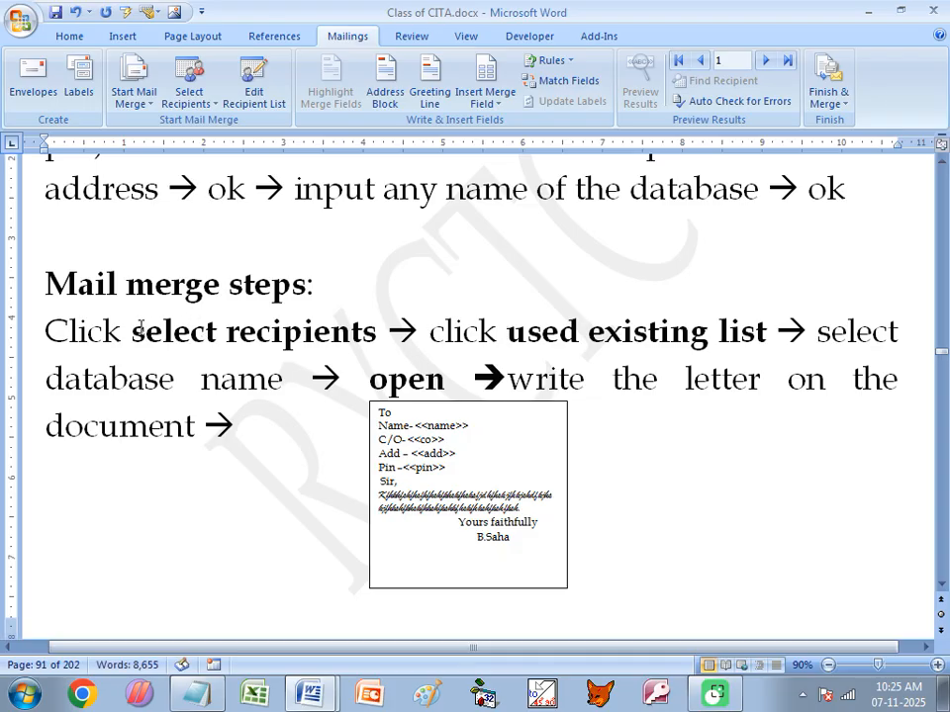
pyautogui.moveTo(138, 328); pyautogui.dragTo(276, 335)
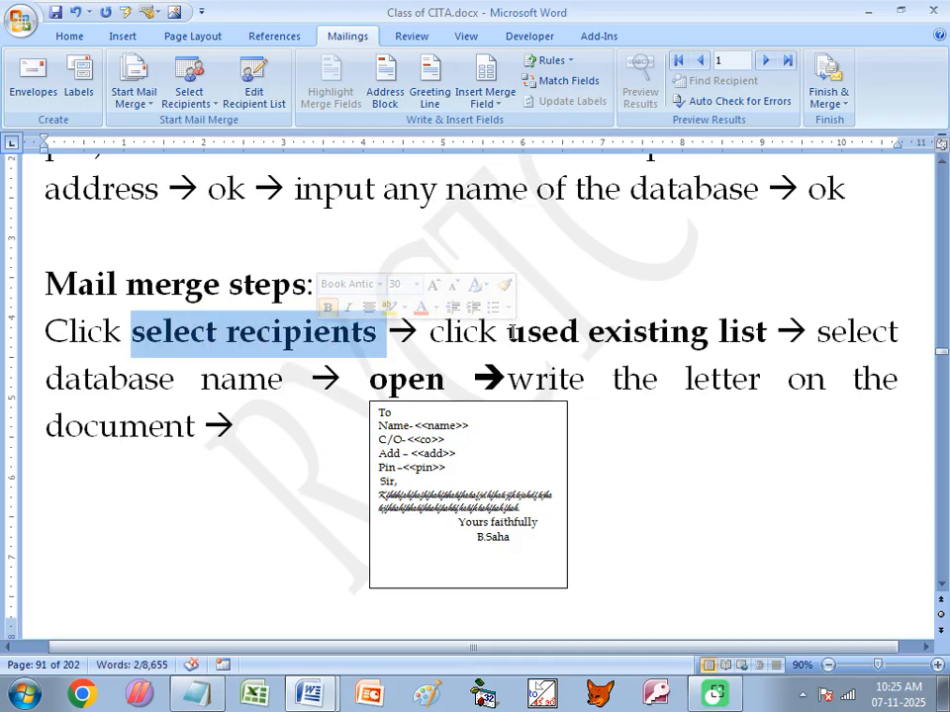
pyautogui.moveTo(507, 333); pyautogui.dragTo(739, 346)
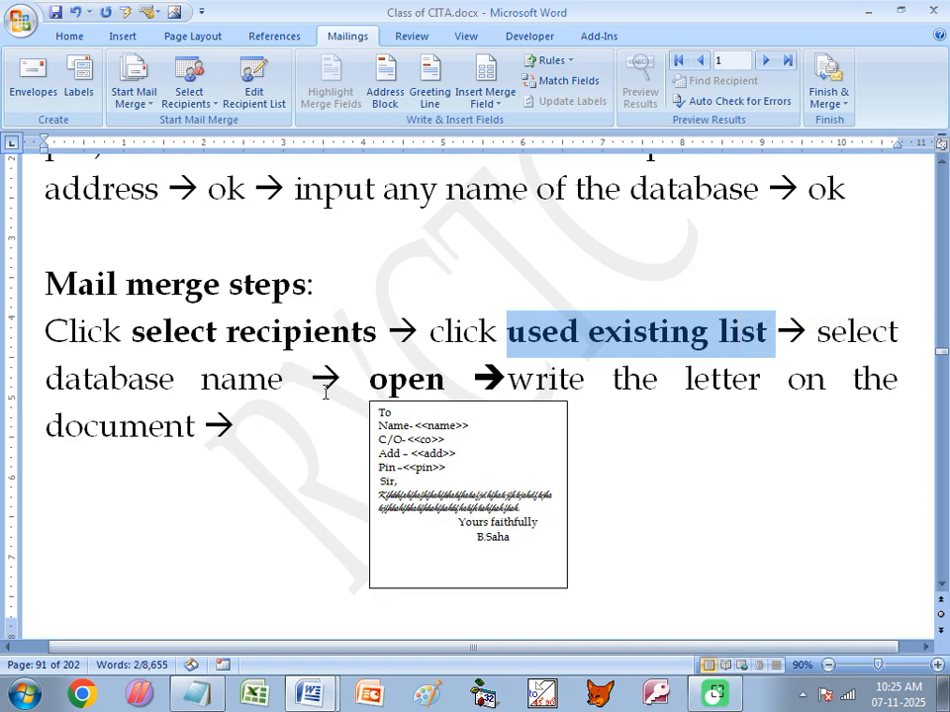
pyautogui.click(248, 377)
pyautogui.click(390, 380)
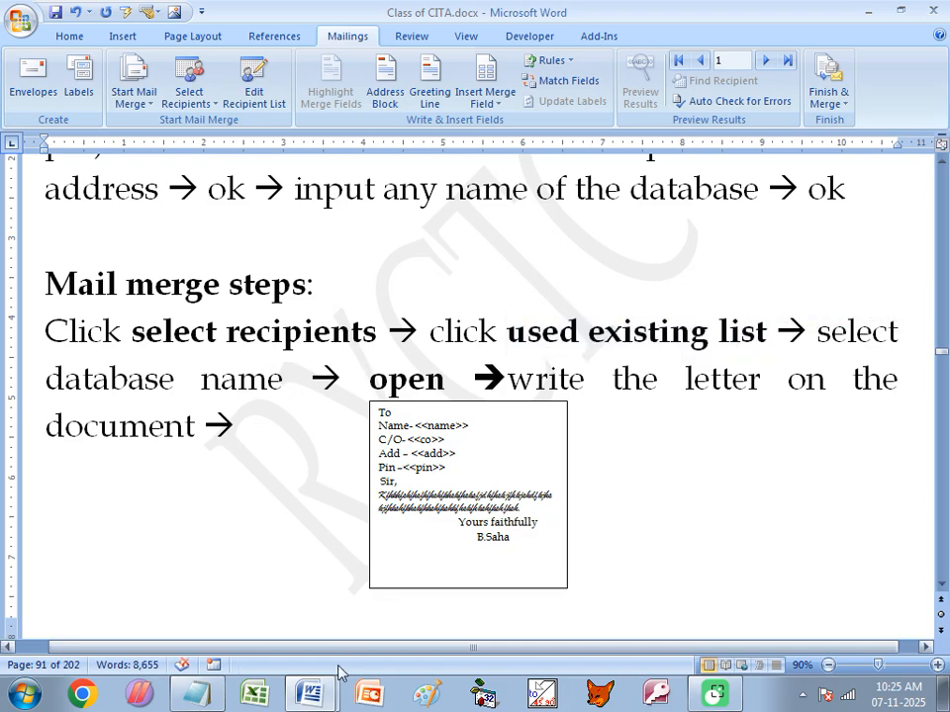
pyautogui.click(310, 692)
pyautogui.click(331, 657)
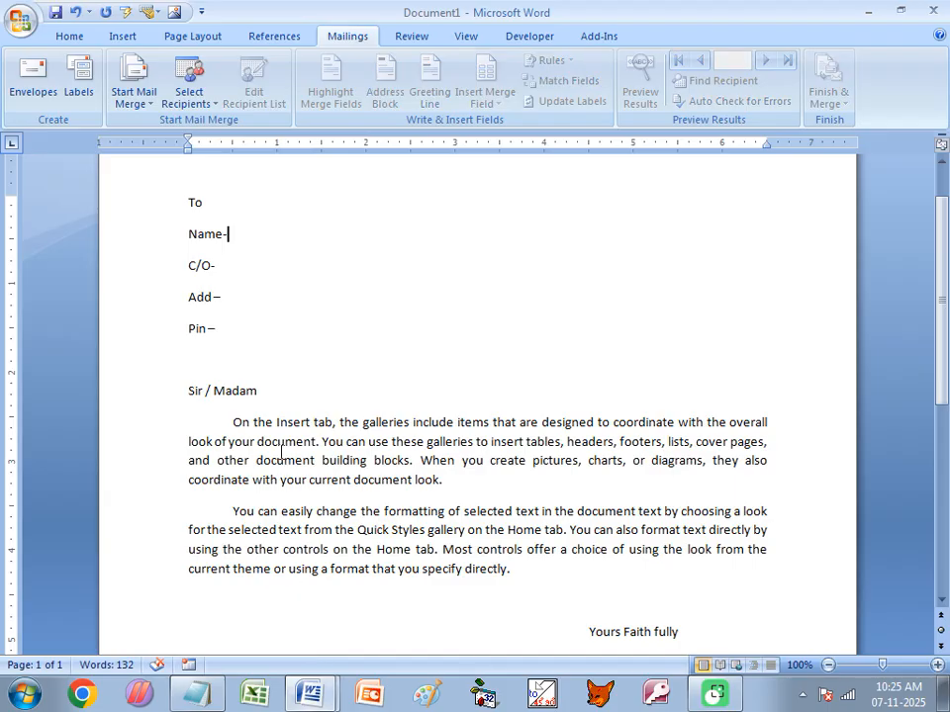
# - Use the existing ryctc2025.mdb database as the letter's recipient list
pyautogui.click(190, 102)
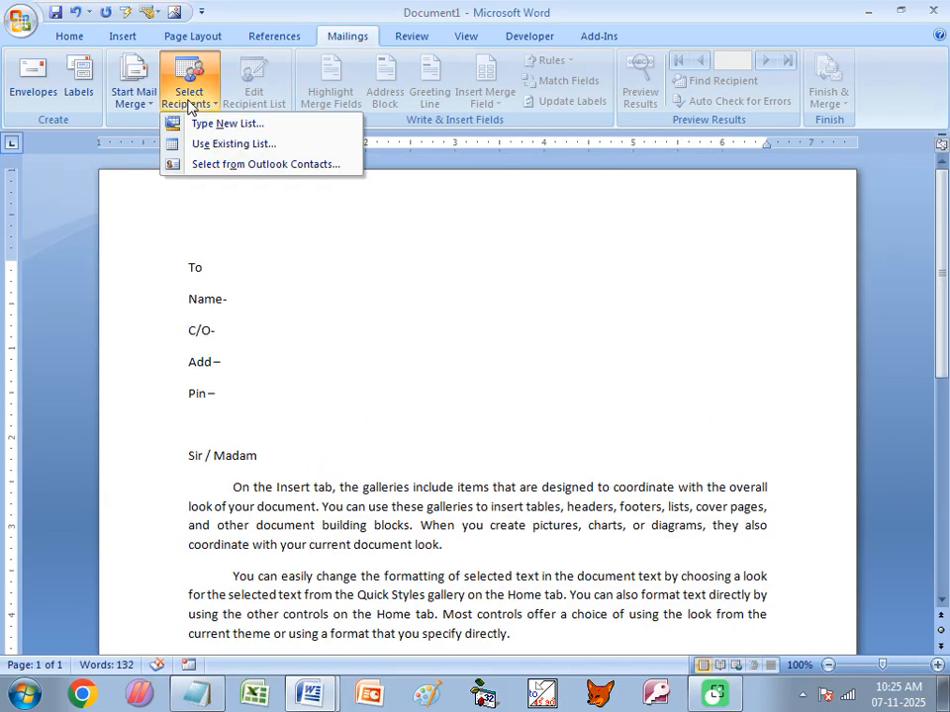
pyautogui.click(212, 144)
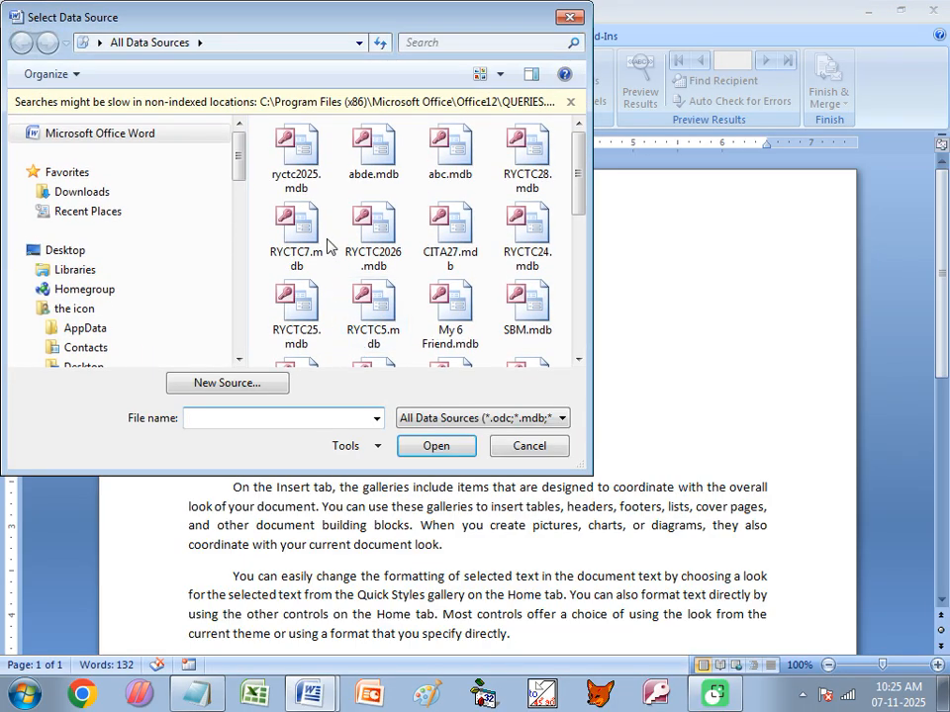
pyautogui.click(297, 158)
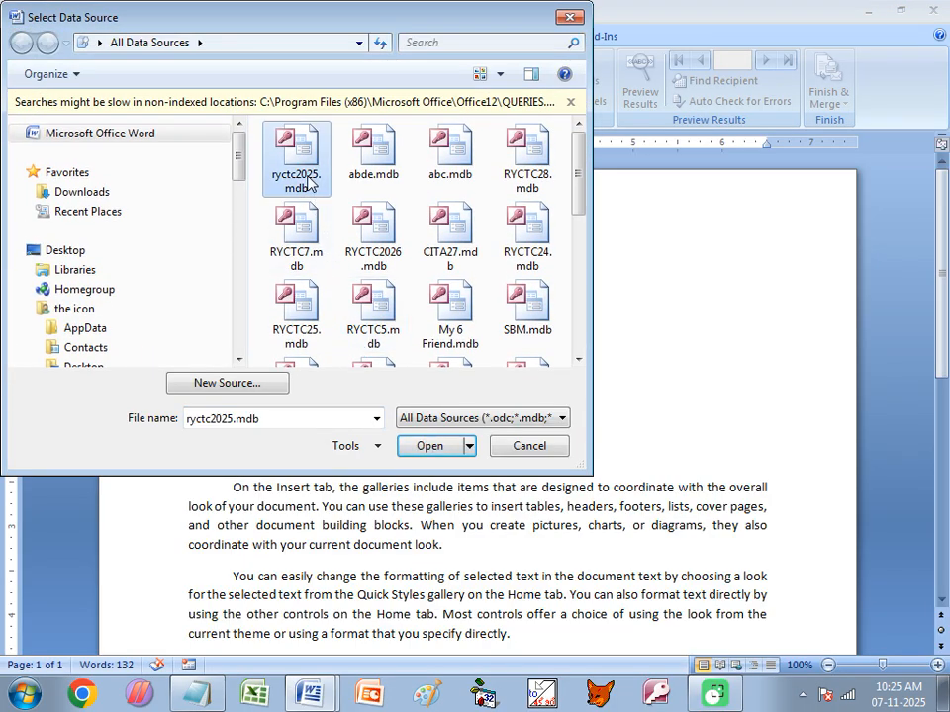
pyautogui.click(429, 446)
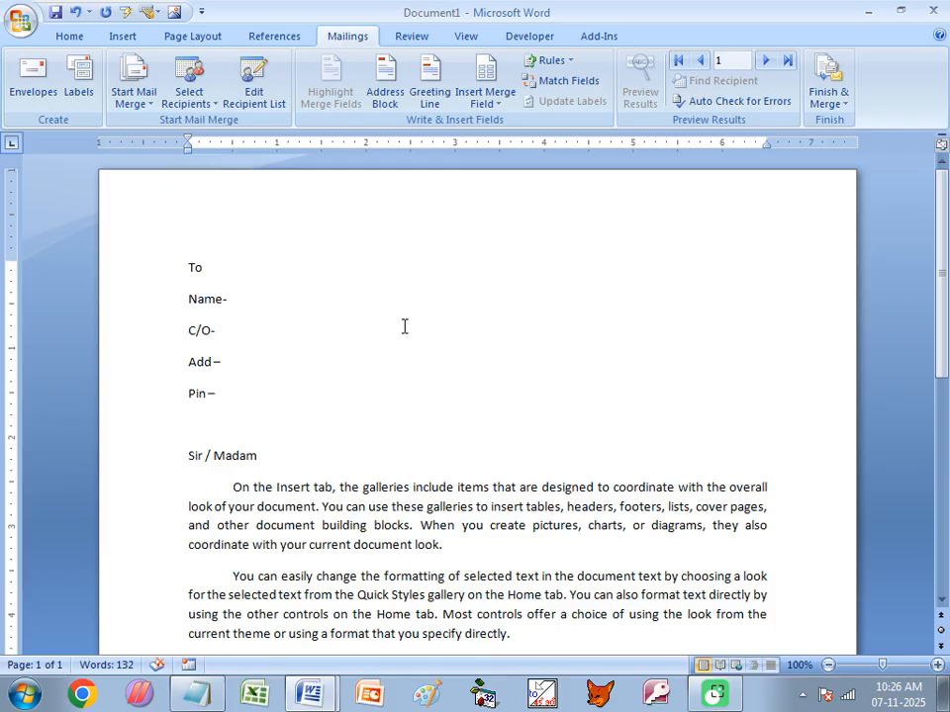
pyautogui.click(499, 111)
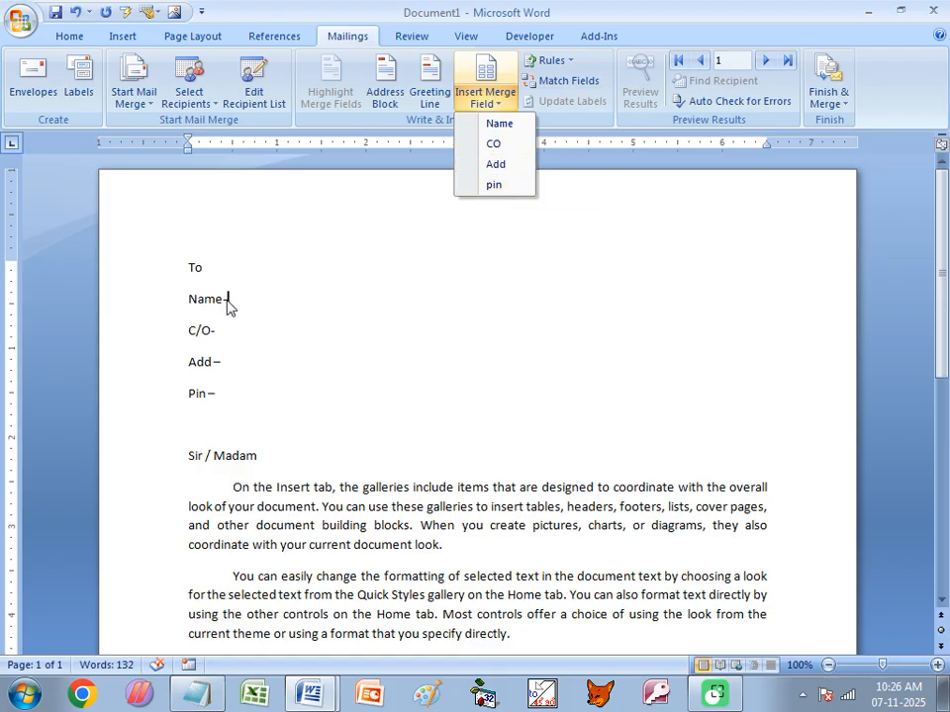
# - Insert the Name, CO, Add and pin merge fields after their matching labels
pyautogui.click(495, 126)
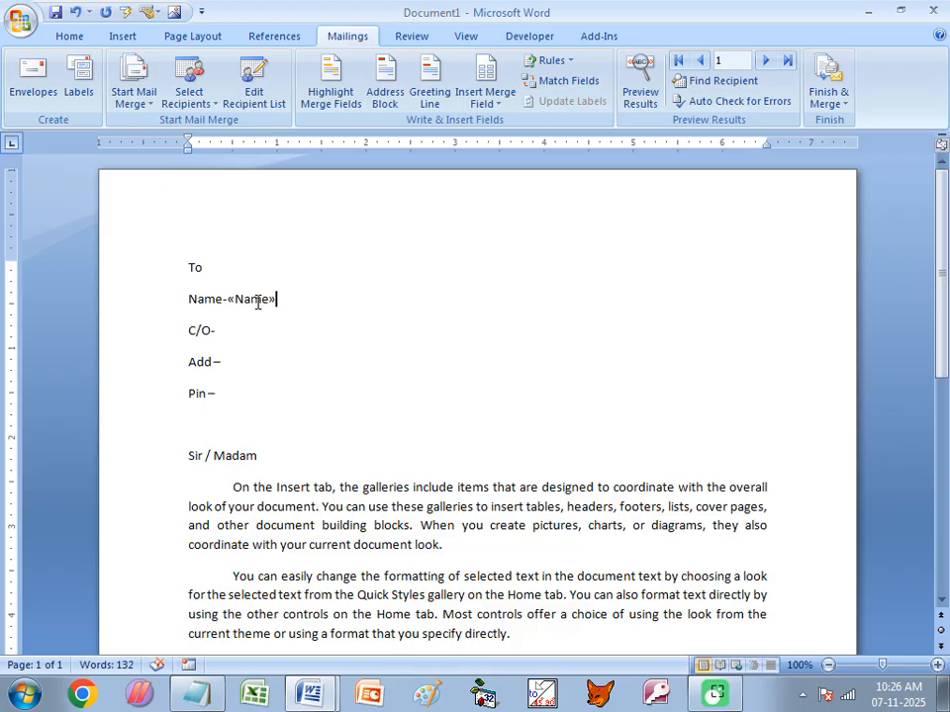
pyautogui.click(224, 332)
pyautogui.click(500, 103)
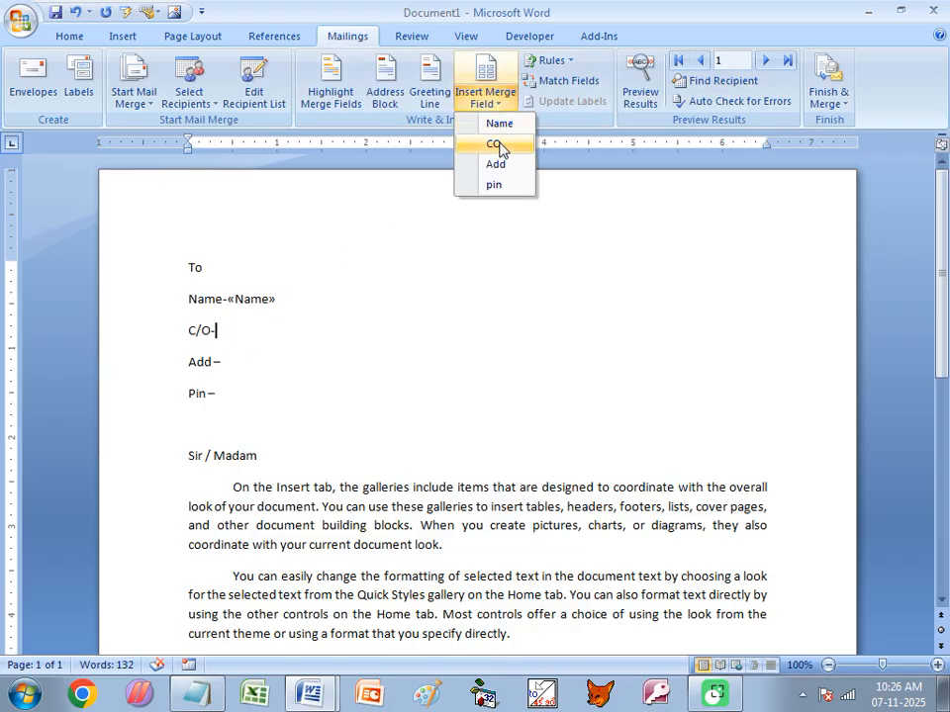
pyautogui.click(498, 145)
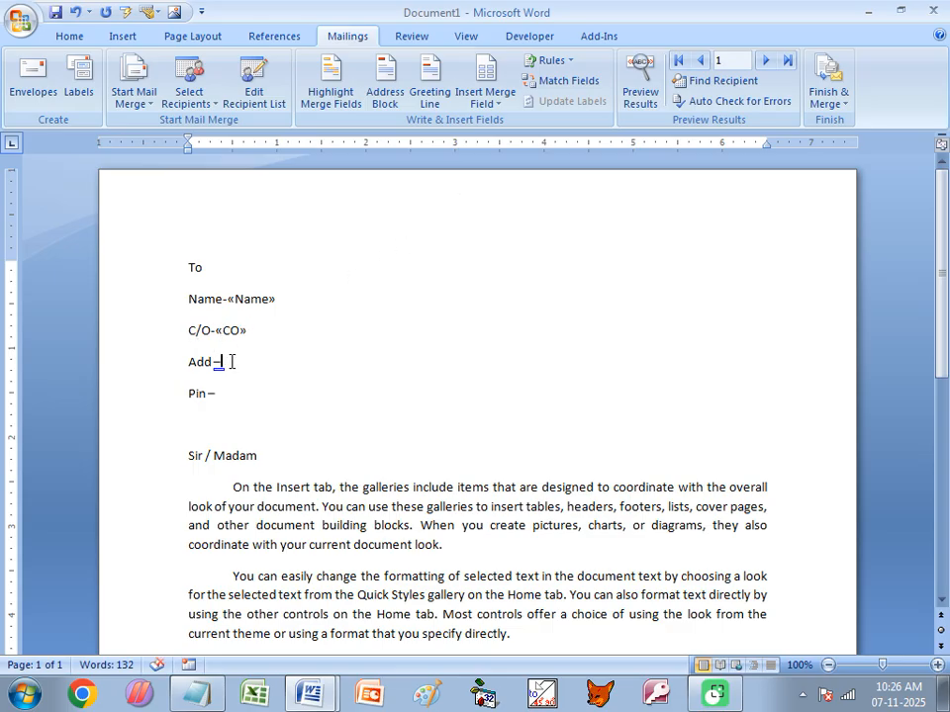
pyautogui.click(486, 101)
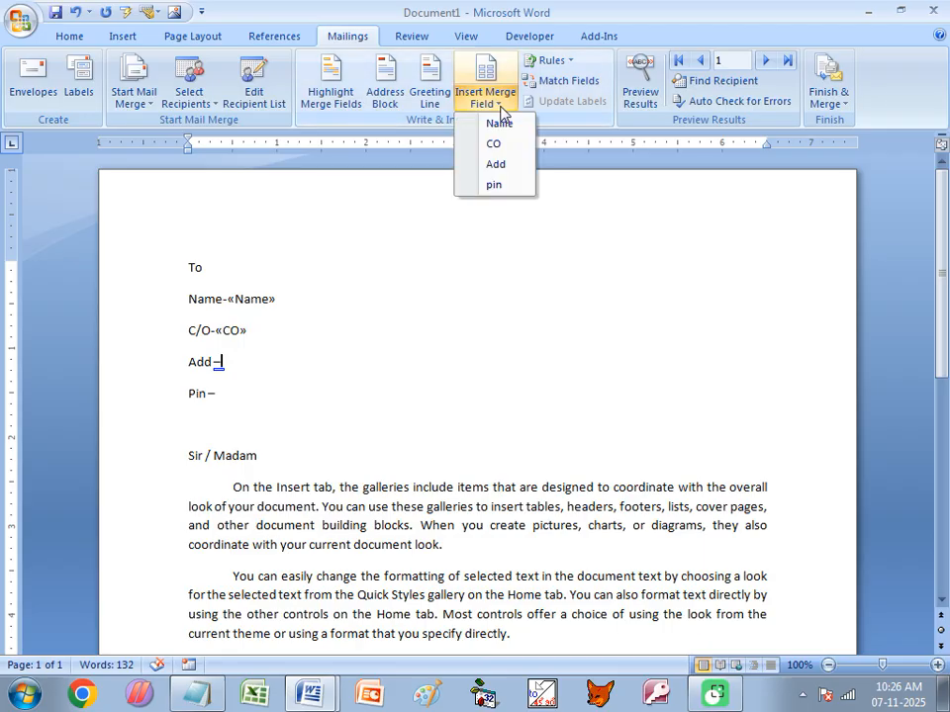
pyautogui.click(496, 164)
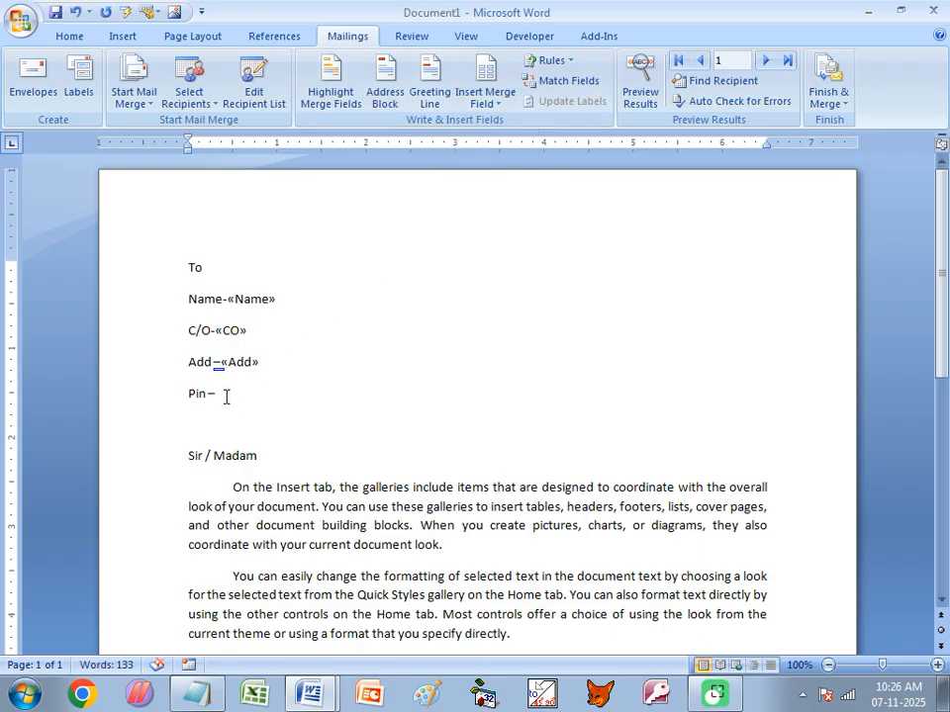
pyautogui.click(225, 395)
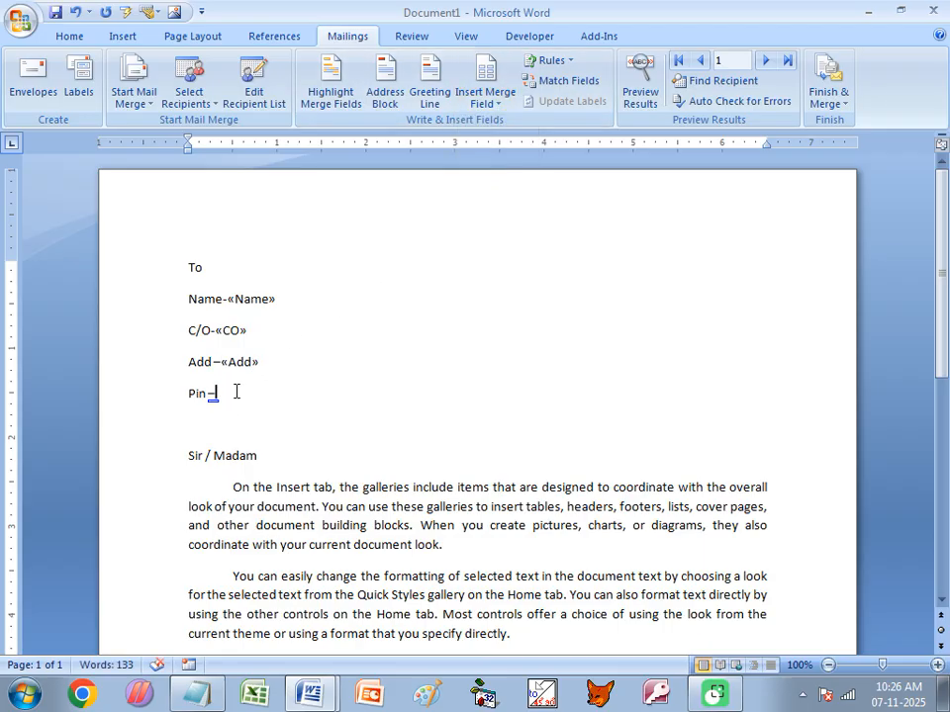
pyautogui.click(500, 109)
pyautogui.click(493, 184)
# - Replace 'Sir / Madam' with 'Dear' followed by the «Name» merge field
pyautogui.moveTo(257, 455); pyautogui.dragTo(193, 453)
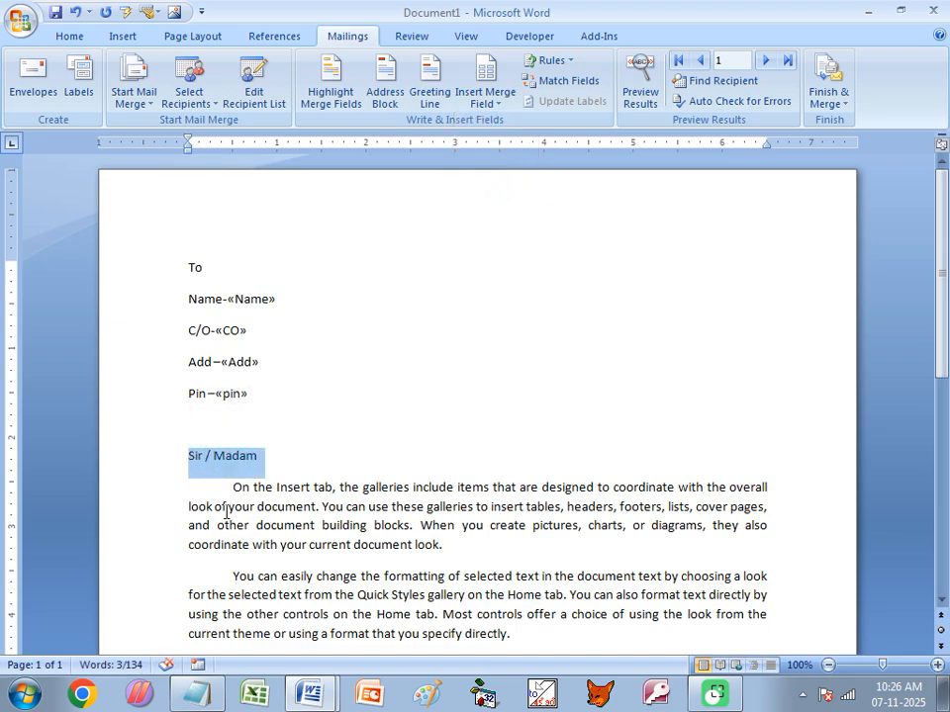
pyautogui.write('Dear')
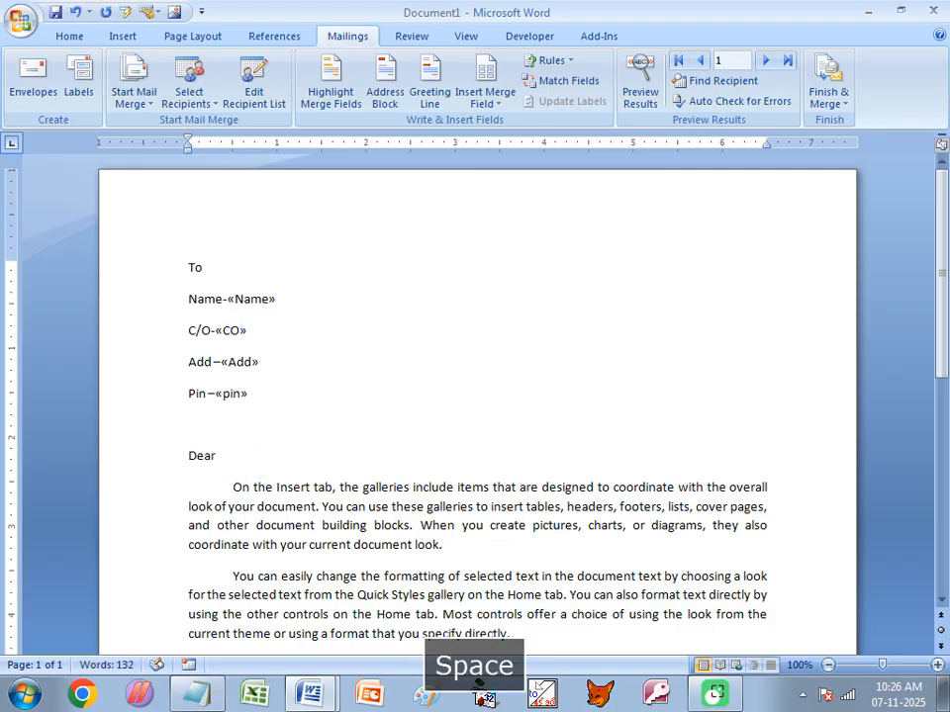
pyautogui.click(500, 107)
pyautogui.click(503, 126)
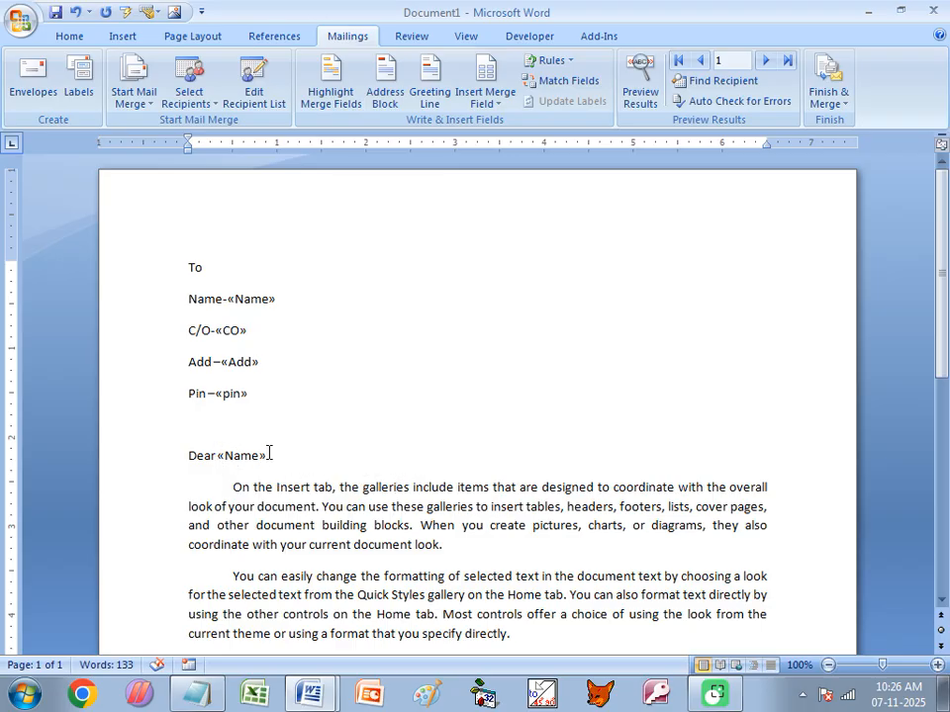
pyautogui.scroll(-8, 345, 415)
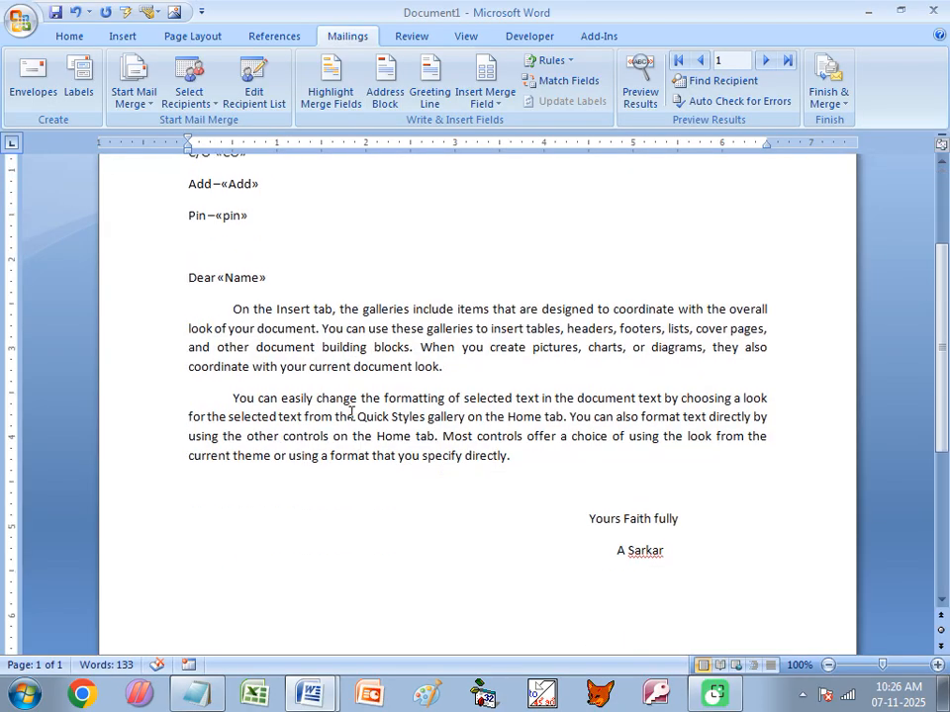
pyautogui.scroll(8, 354, 439)
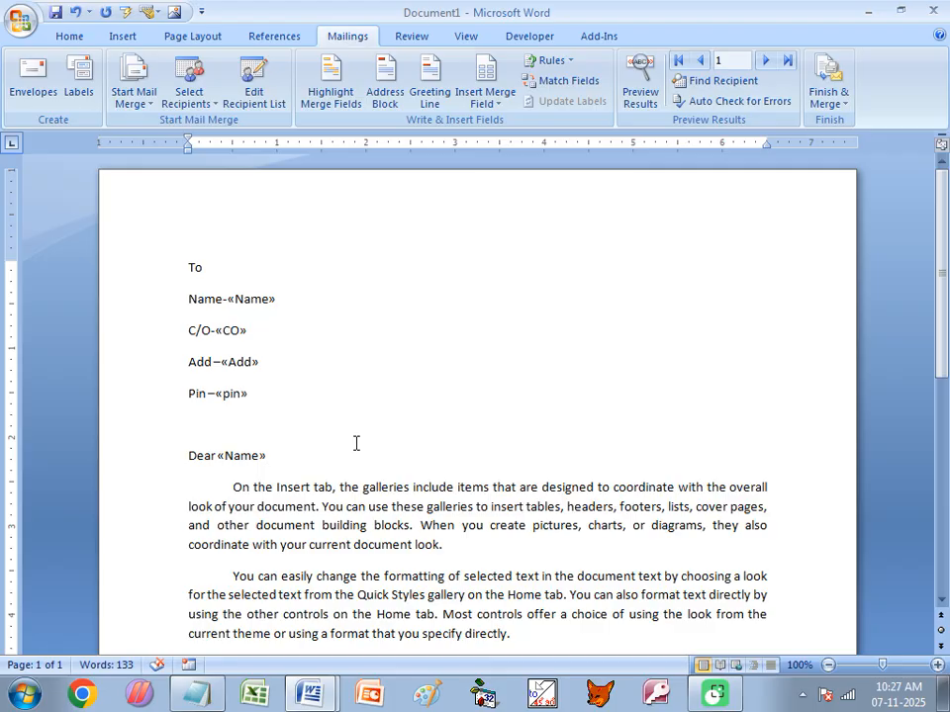
# - Finish the merge as individual documents, merging all records into Letters1
pyautogui.click(834, 109)
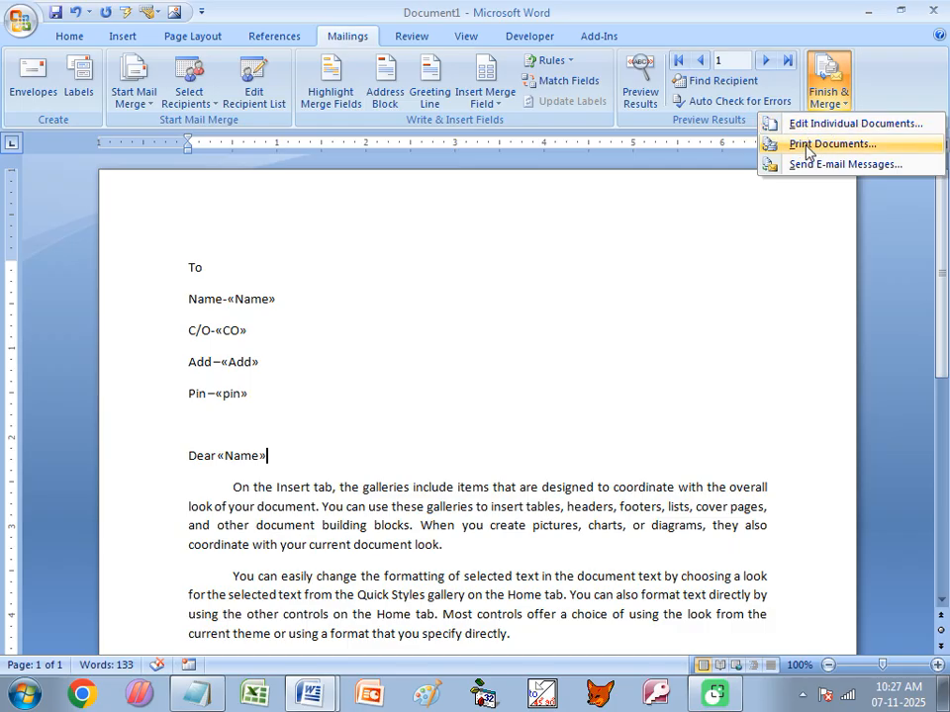
pyautogui.click(855, 125)
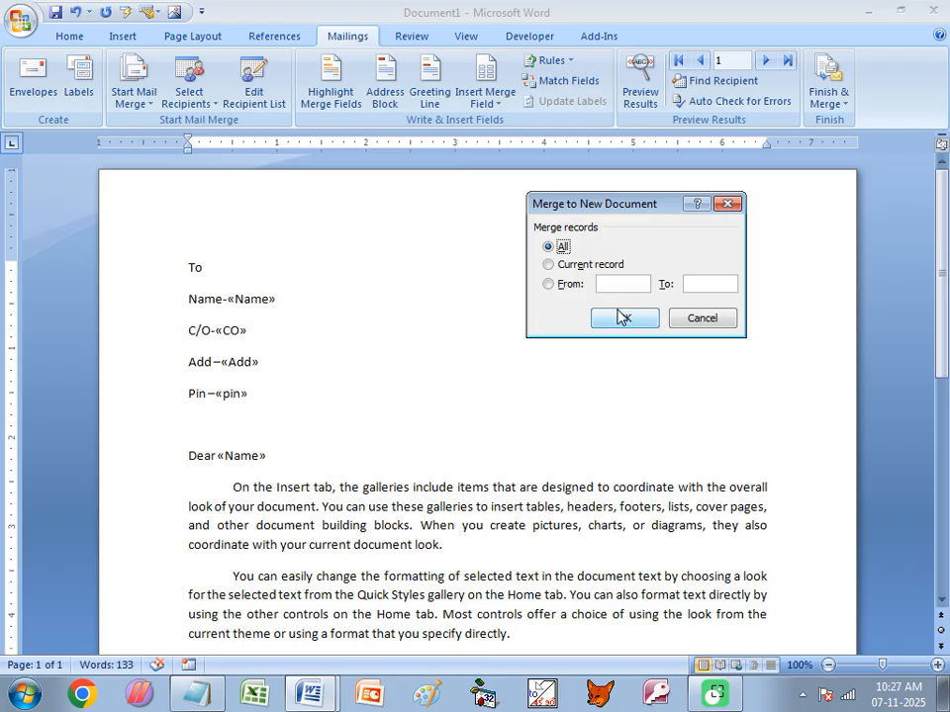
pyautogui.click(562, 286)
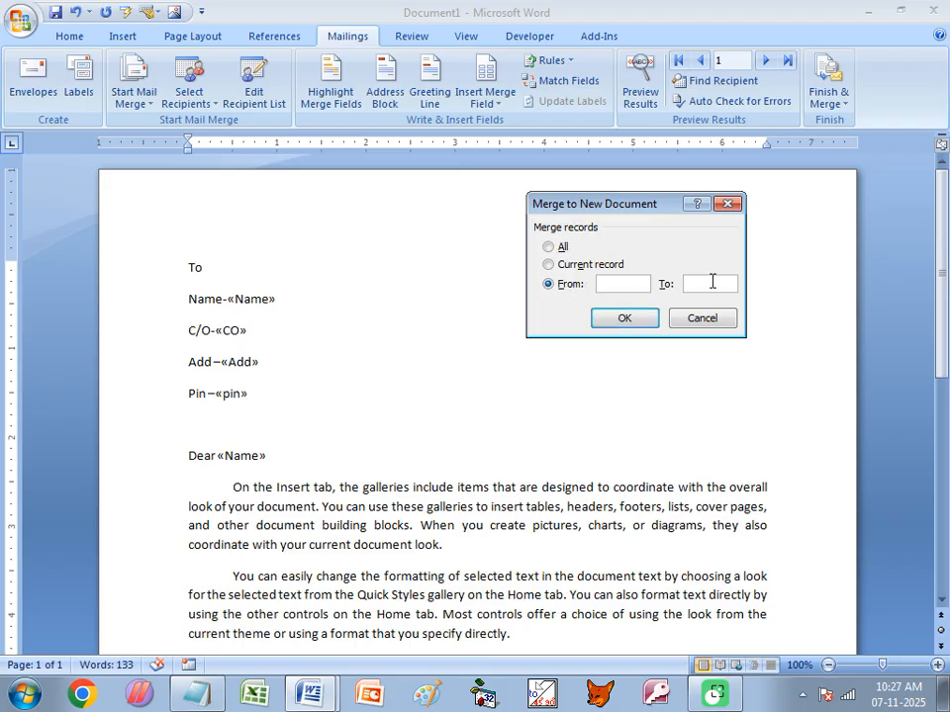
pyautogui.click(552, 246)
pyautogui.click(624, 322)
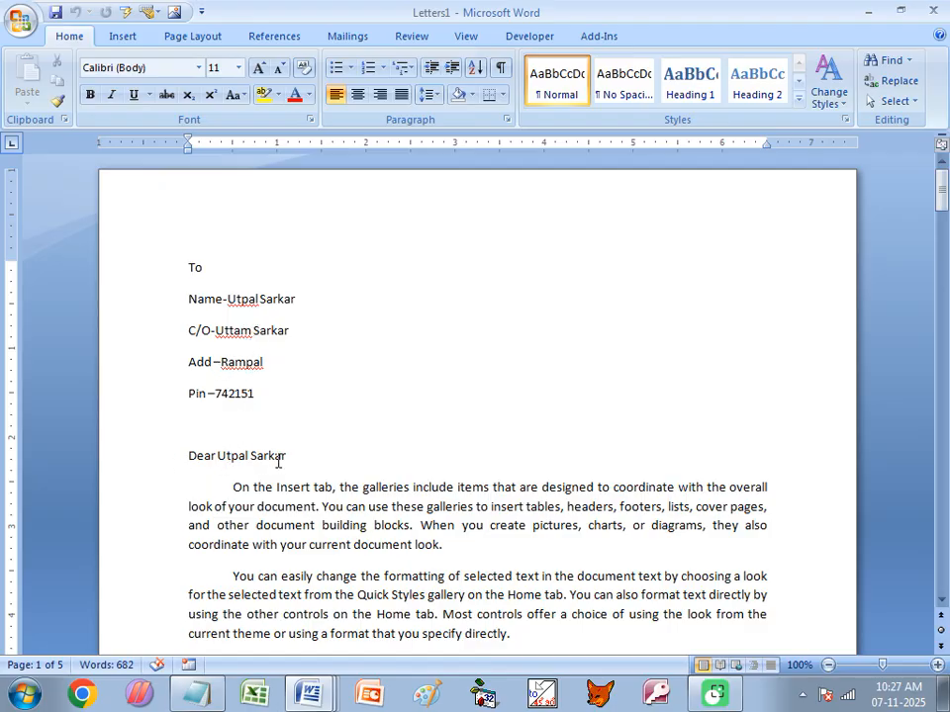
# - Review the five merged letters in Letters1, then close it without saving
pyautogui.scroll(-8, 287, 459)
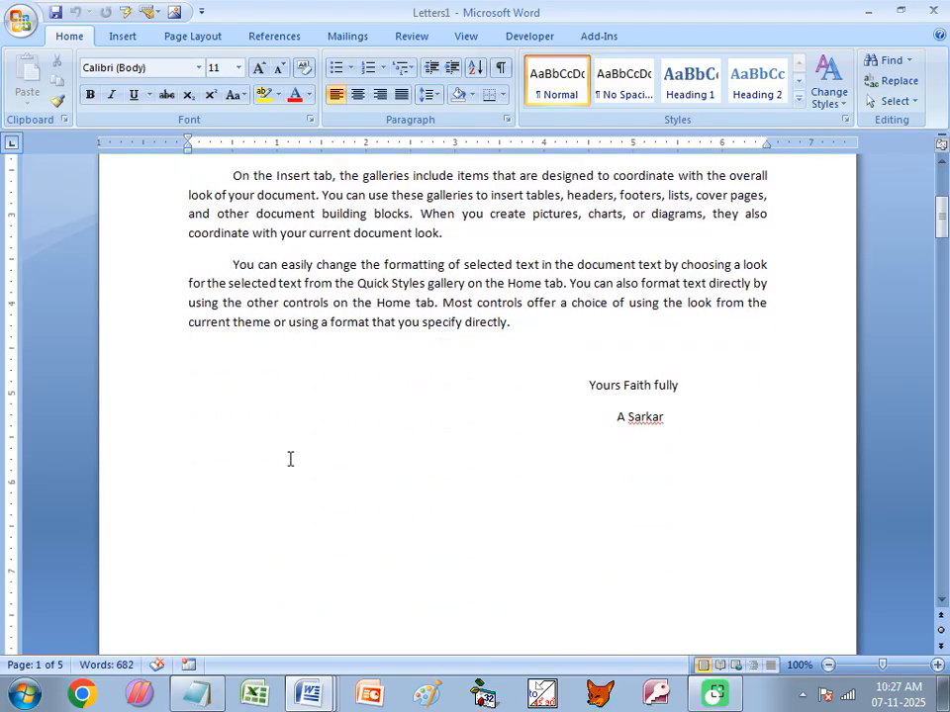
pyautogui.scroll(-8, 290, 459)
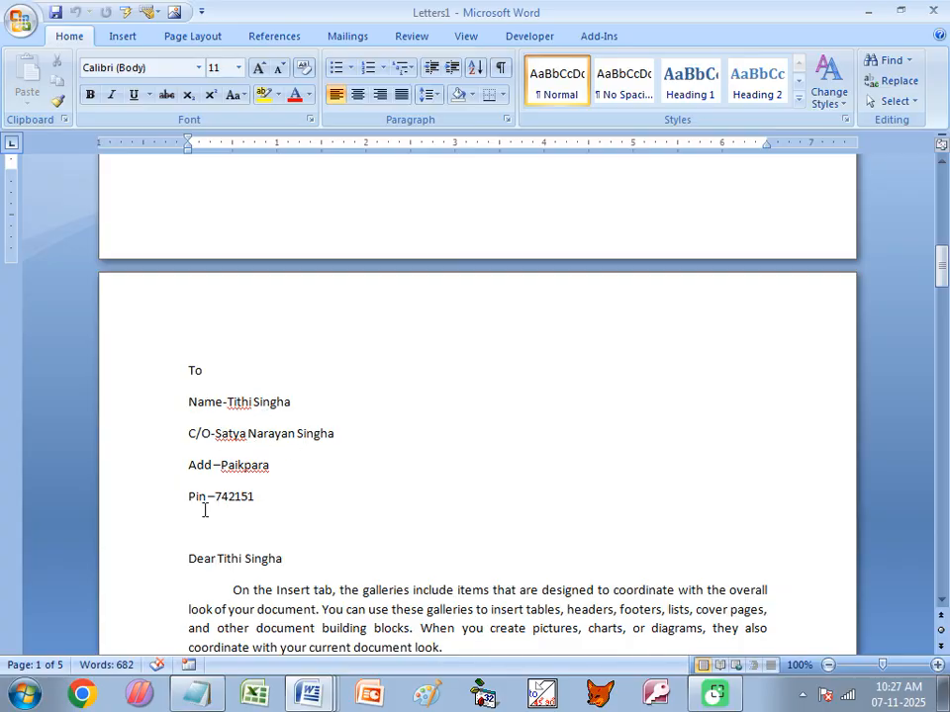
pyautogui.scroll(-9, 277, 560)
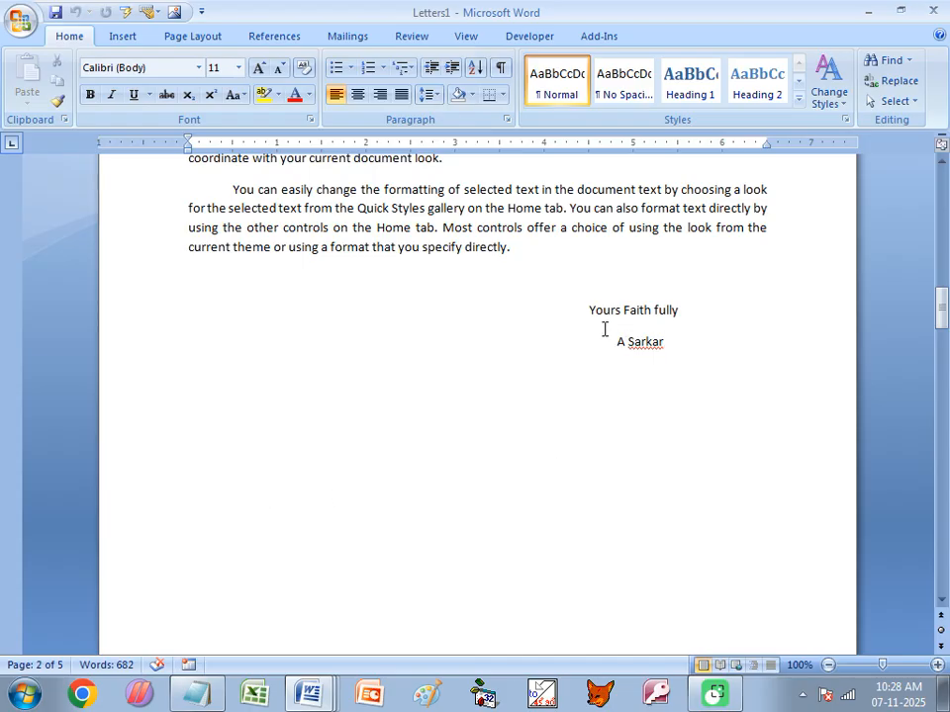
pyautogui.scroll(-3, 274, 545)
pyautogui.scroll(-6, 273, 545)
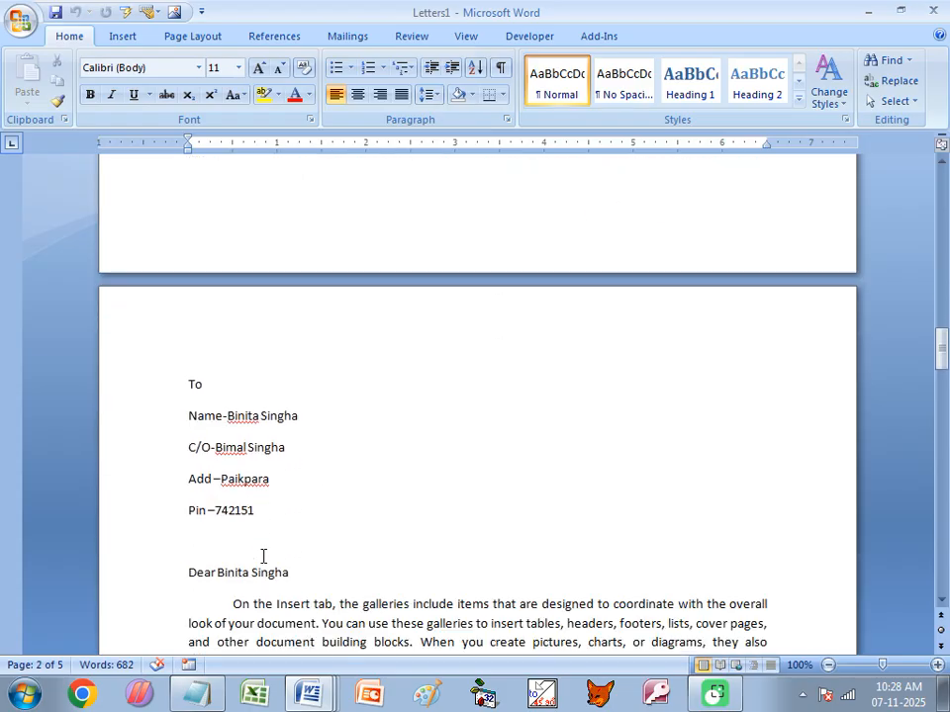
pyautogui.scroll(-14, 269, 471)
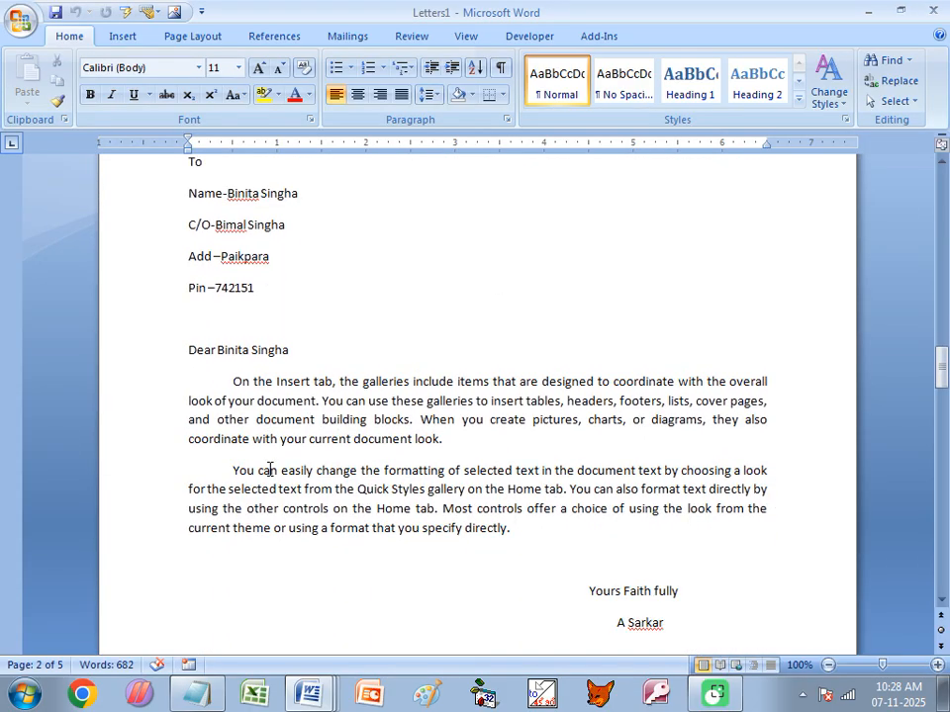
pyautogui.scroll(-4, 269, 485)
pyautogui.scroll(-14, 268, 487)
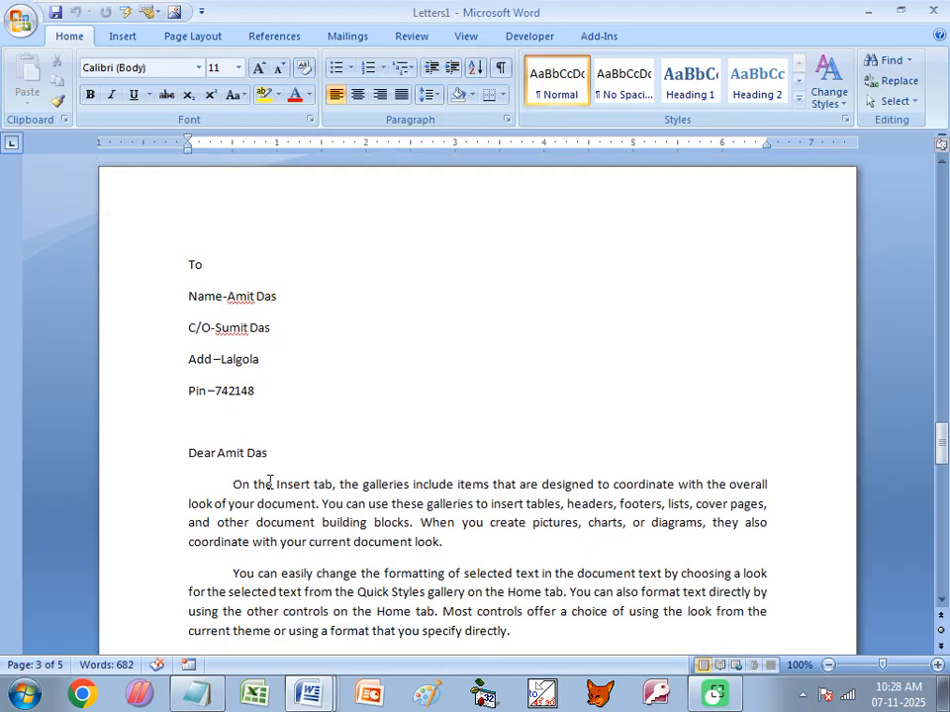
pyautogui.scroll(-4, 270, 495)
pyautogui.scroll(-4, 280, 575)
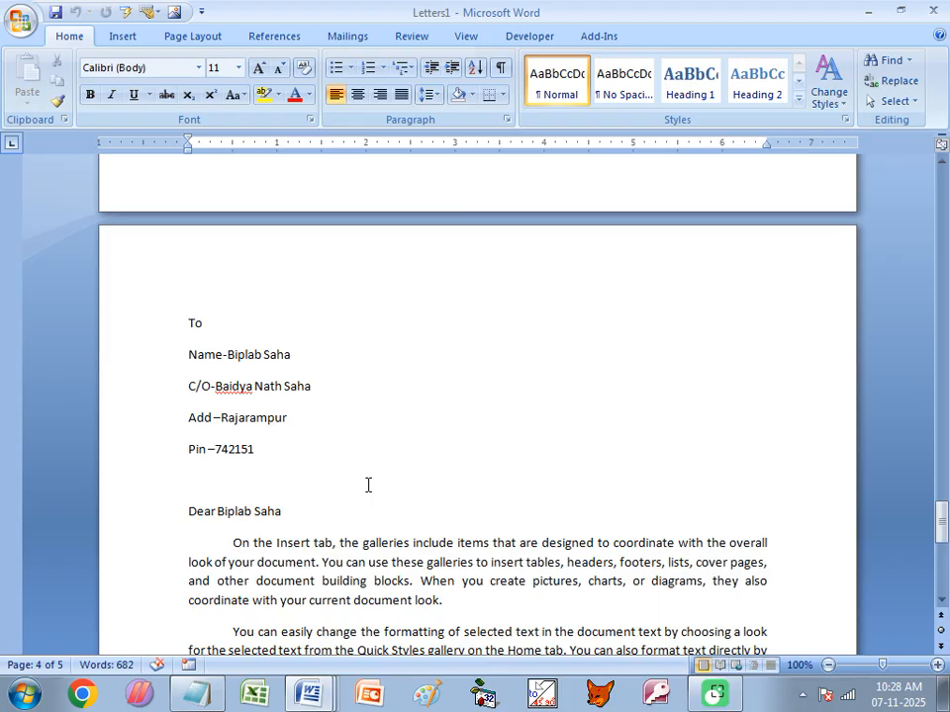
pyautogui.scroll(-6, 354, 417)
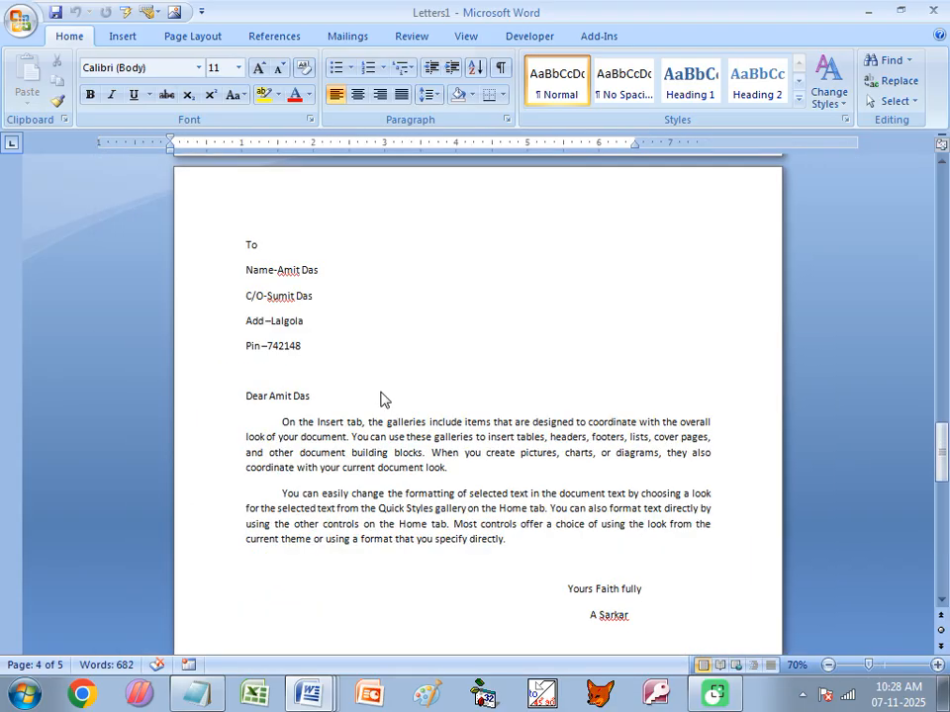
pyautogui.scroll(5, 375, 427)
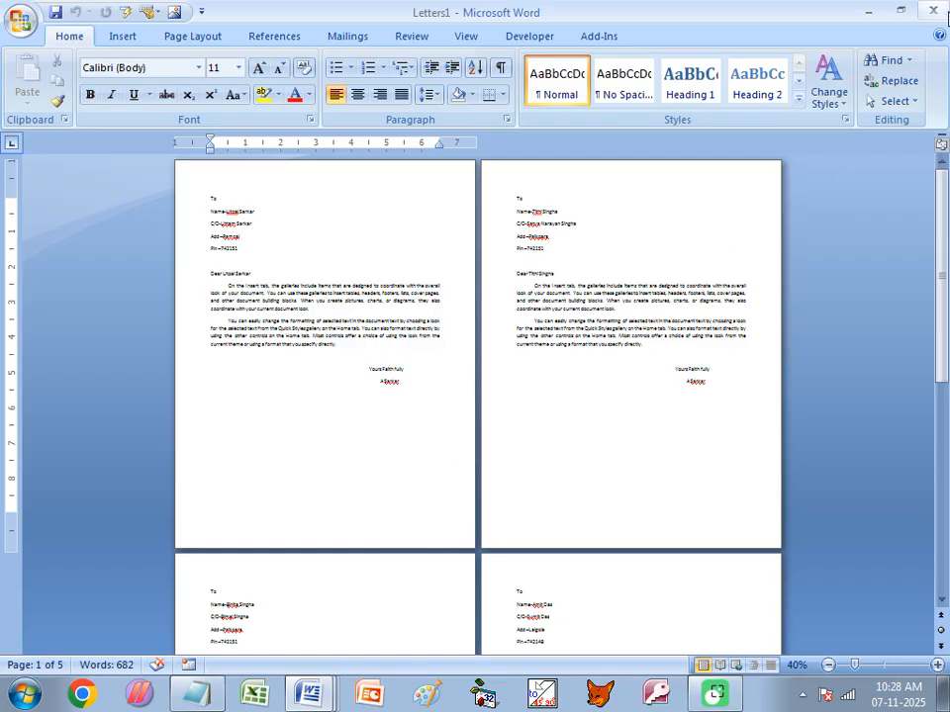
pyautogui.click(936, 12)
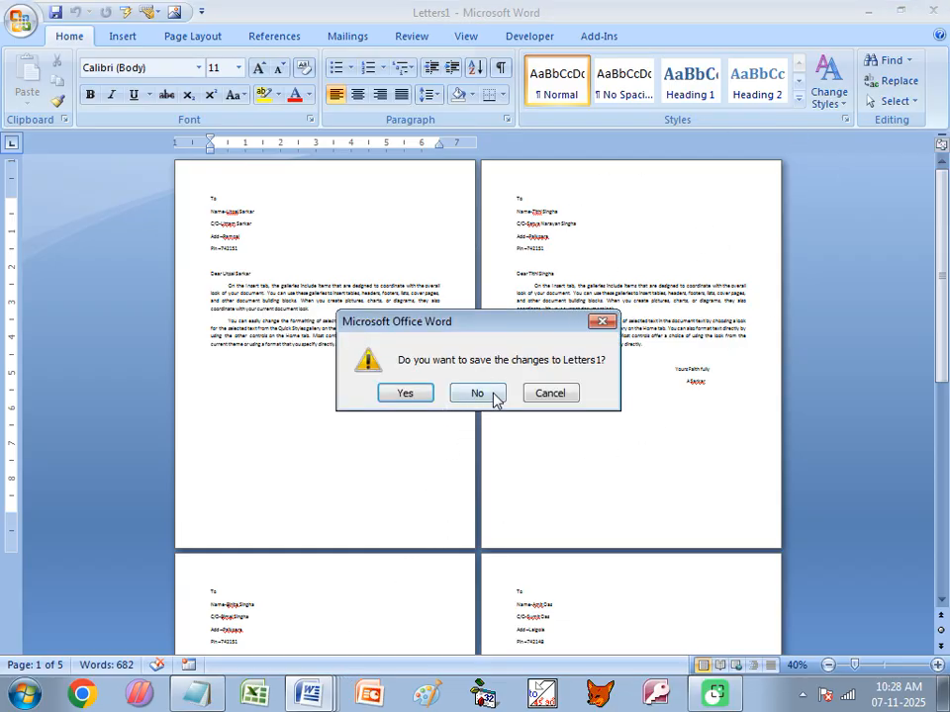
pyautogui.click(480, 394)
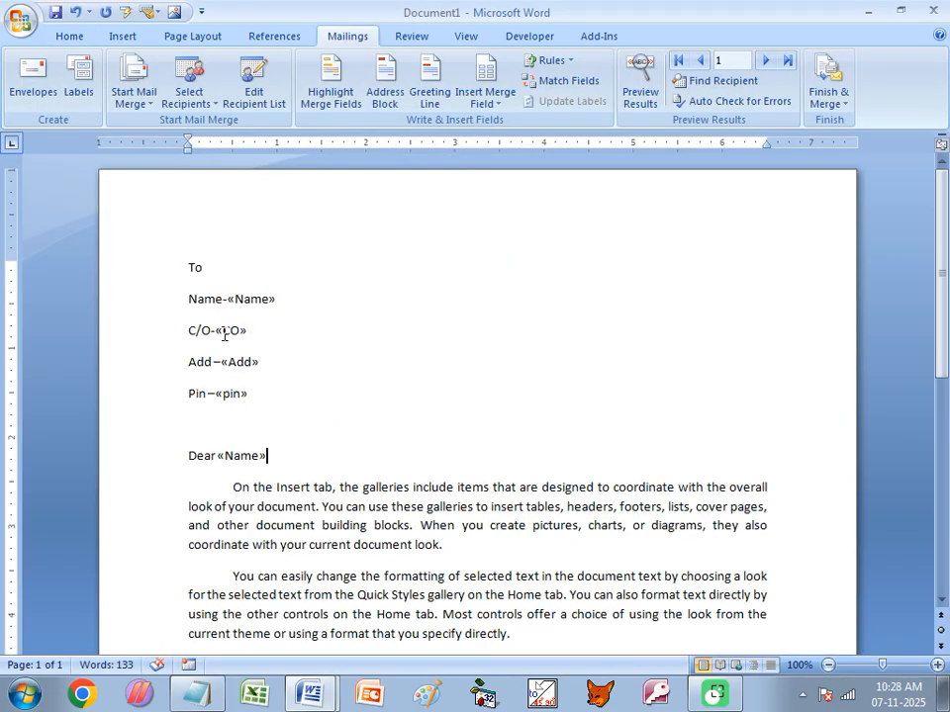
# - Make the Name, C/O, Add and Pin lines bold with no space after paragraphs
pyautogui.moveTo(188, 299); pyautogui.dragTo(256, 392)
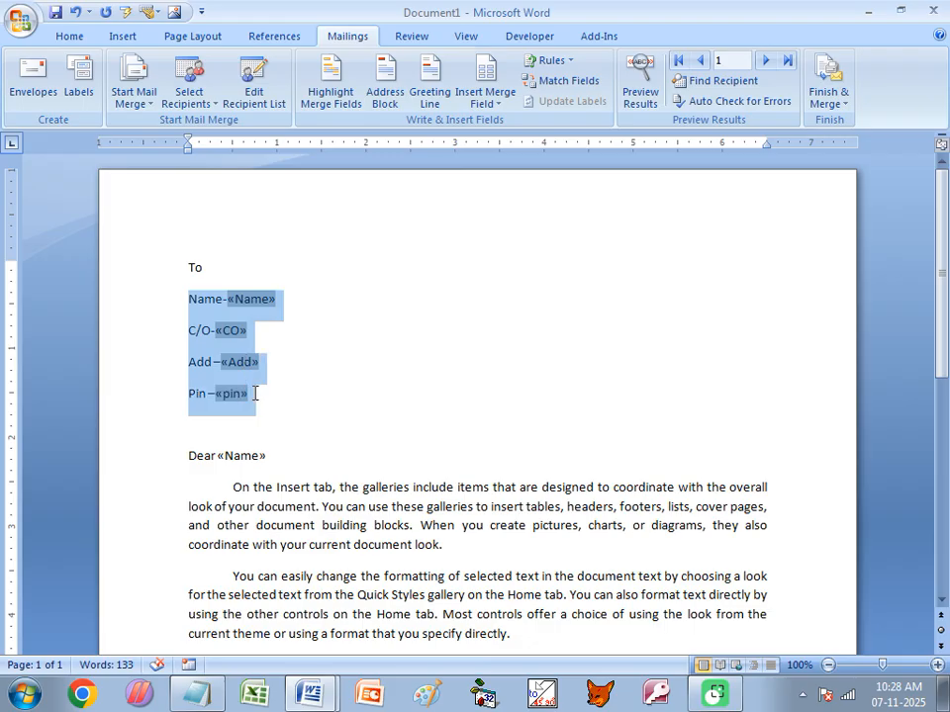
pyautogui.click(69, 37)
pyautogui.click(90, 95)
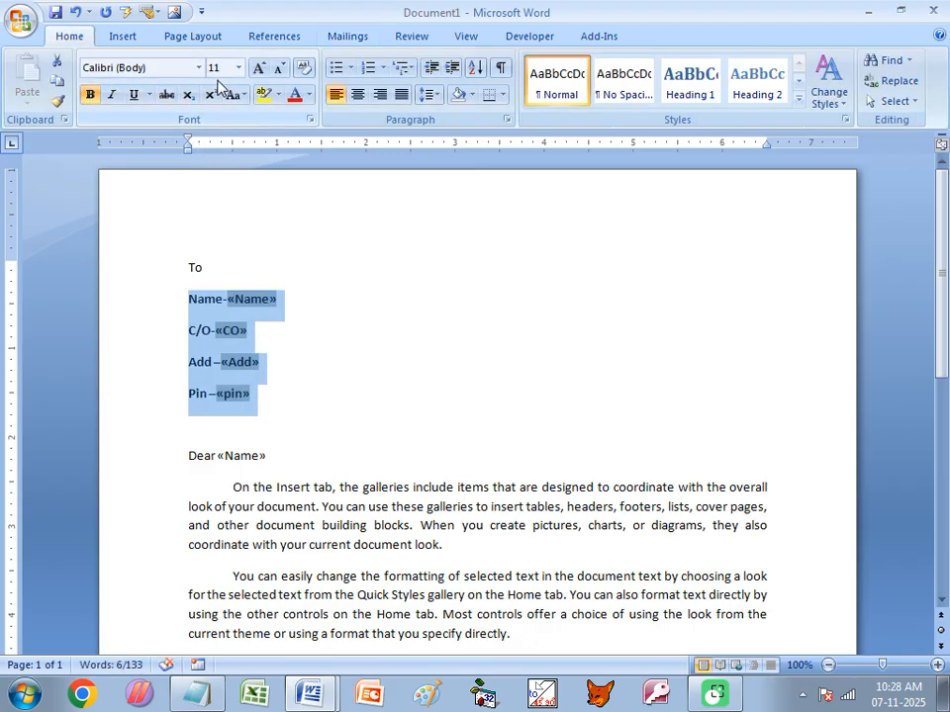
pyautogui.click(431, 95)
pyautogui.click(461, 284)
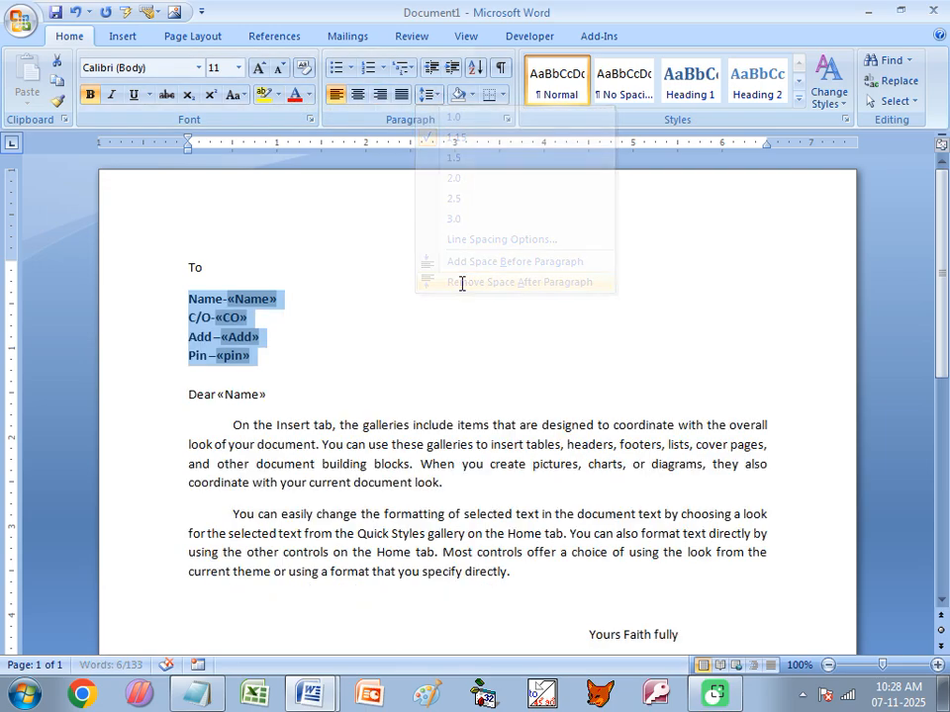
# - Colour the four recipient lines blue and enlarge them to 14 pt
pyautogui.click(310, 95)
pyautogui.click(419, 256)
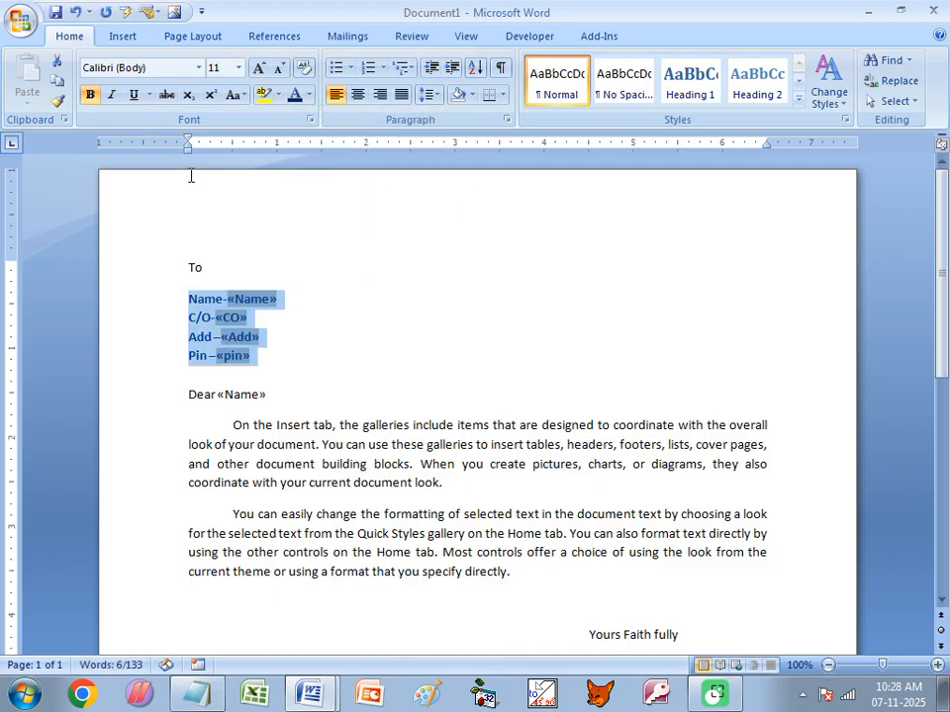
pyautogui.click(256, 69)
pyautogui.click(256, 70)
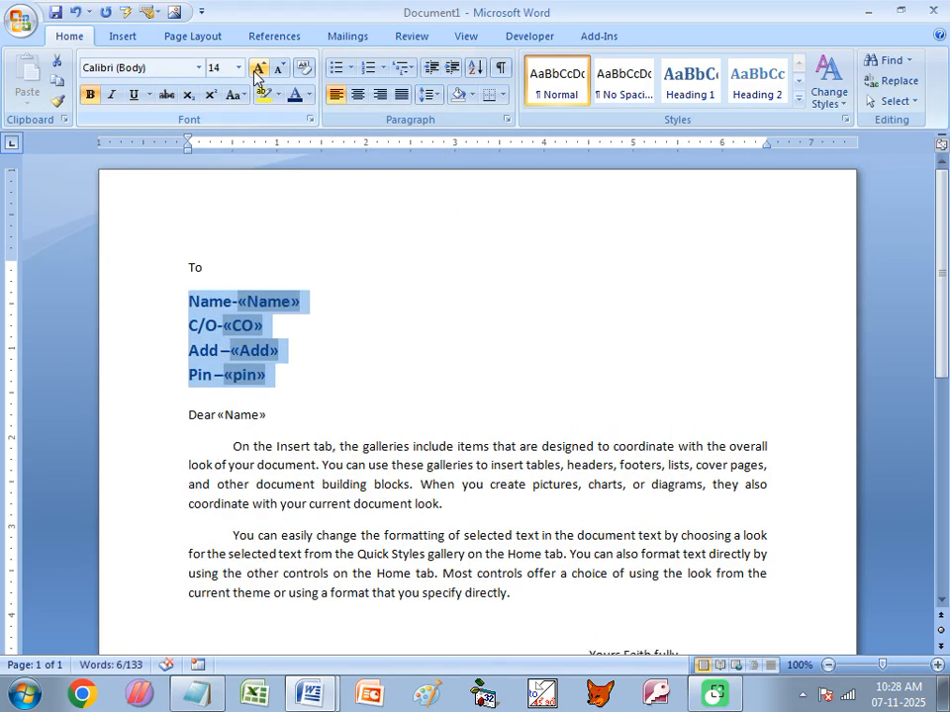
pyautogui.click(348, 337)
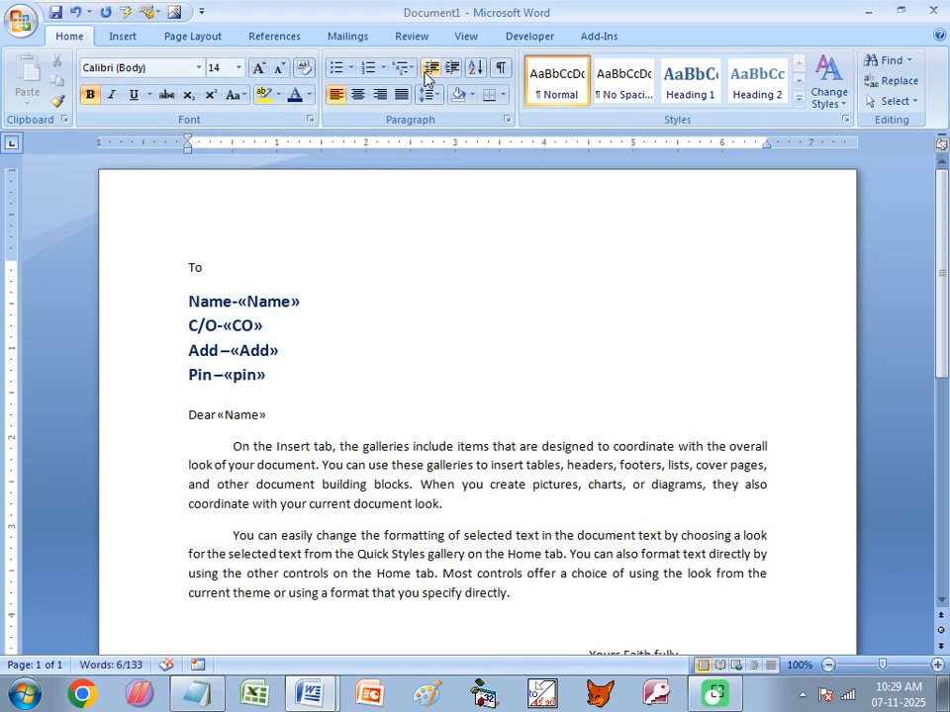
pyautogui.click(342, 38)
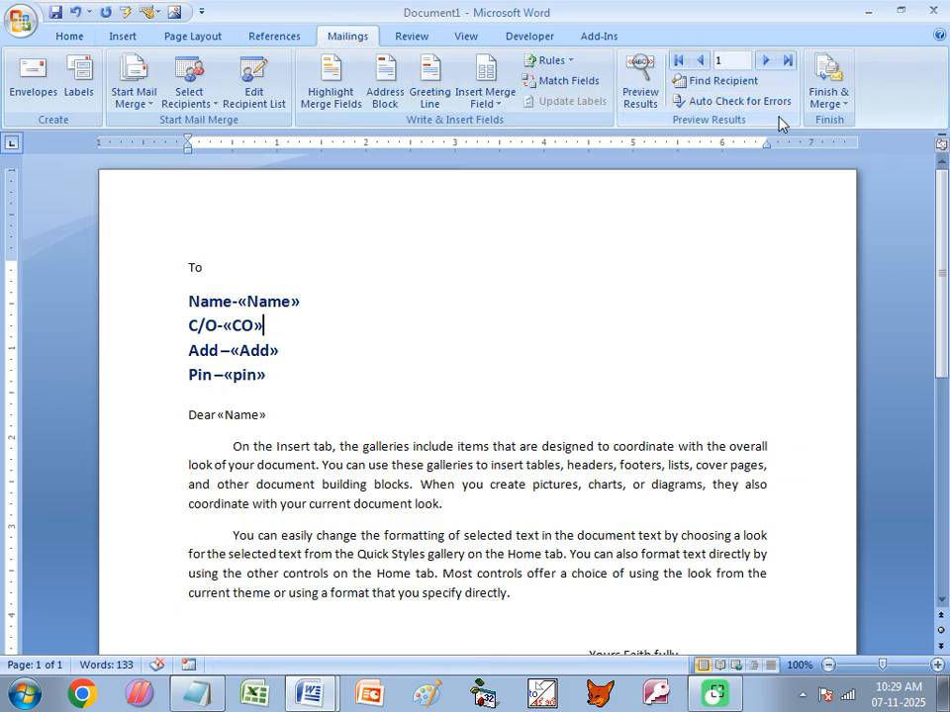
# - Merge all records into a new document of editable individual letters
pyautogui.click(823, 109)
pyautogui.click(778, 122)
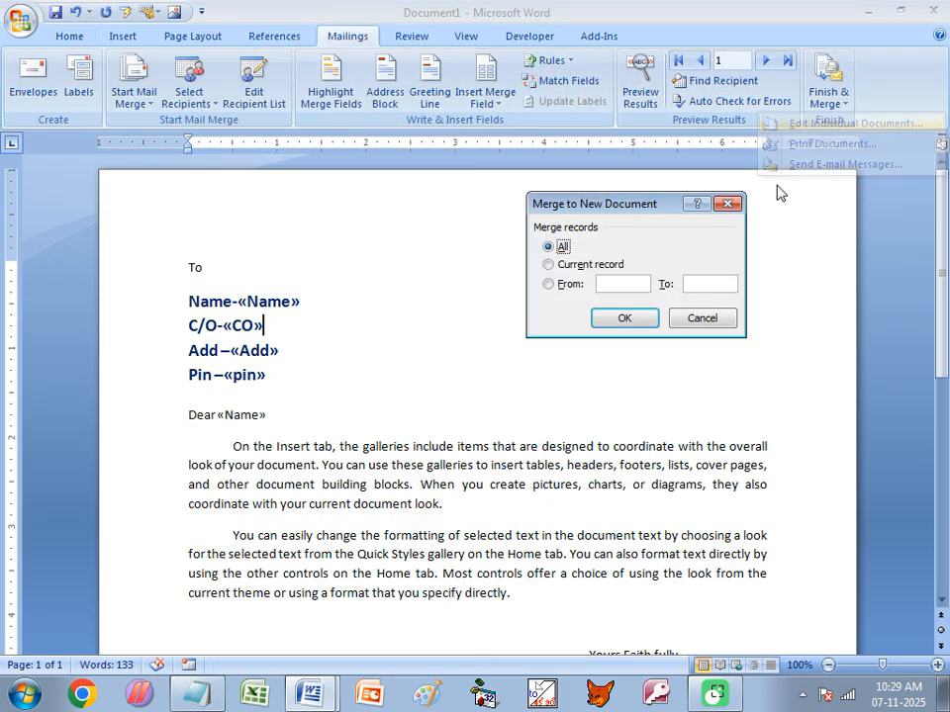
pyautogui.click(633, 320)
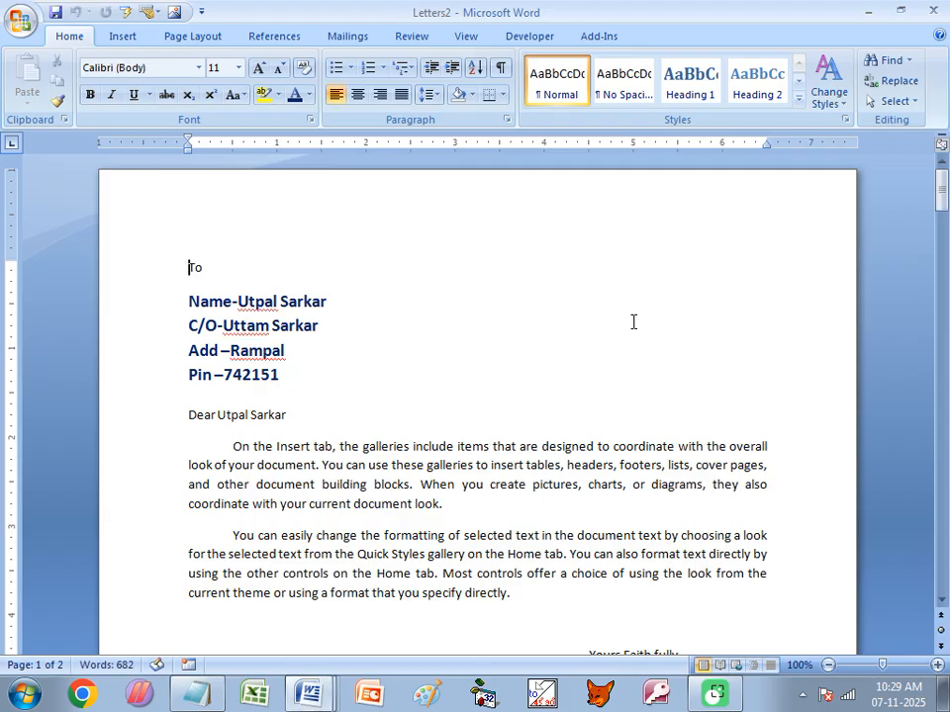
pyautogui.scroll(-15, 437, 379)
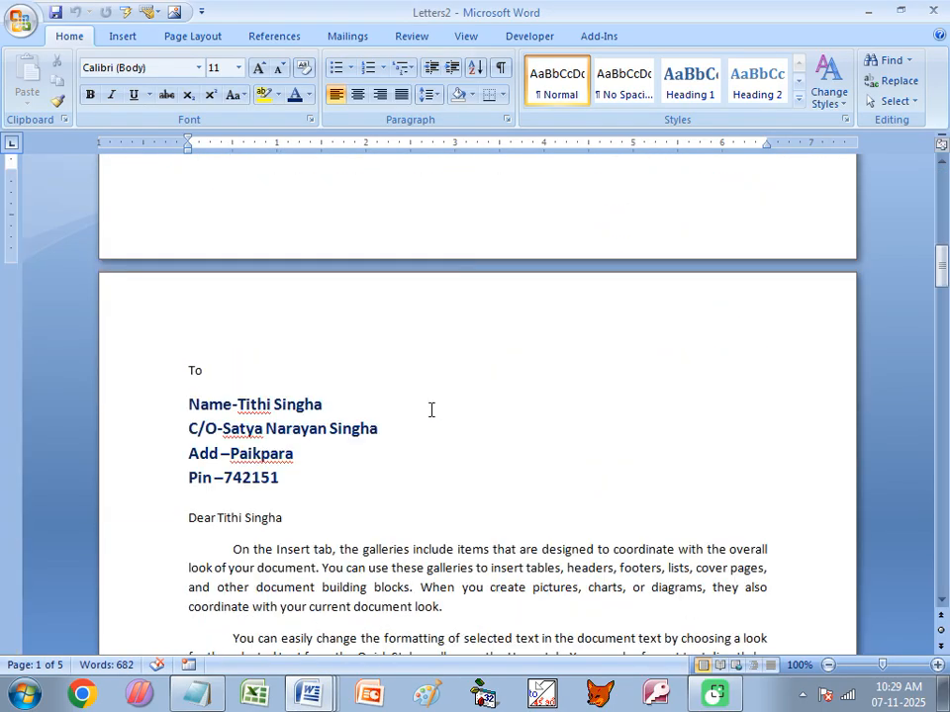
pyautogui.scroll(-4, 429, 410)
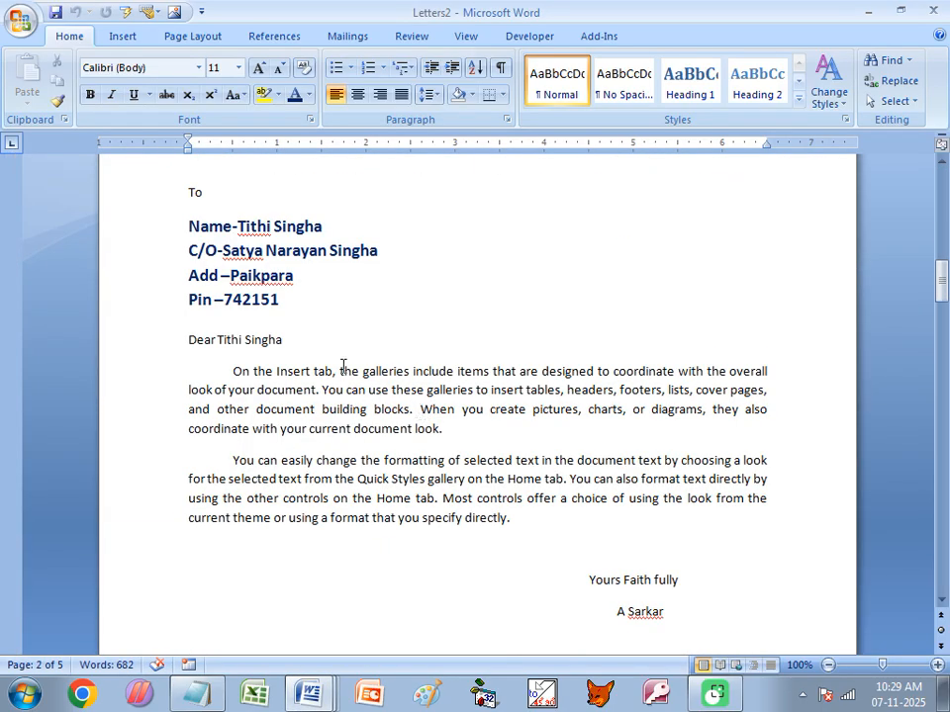
pyautogui.keyDown('ctrl'); pyautogui.scroll(-5, 343, 366); pyautogui.keyUp('ctrl')
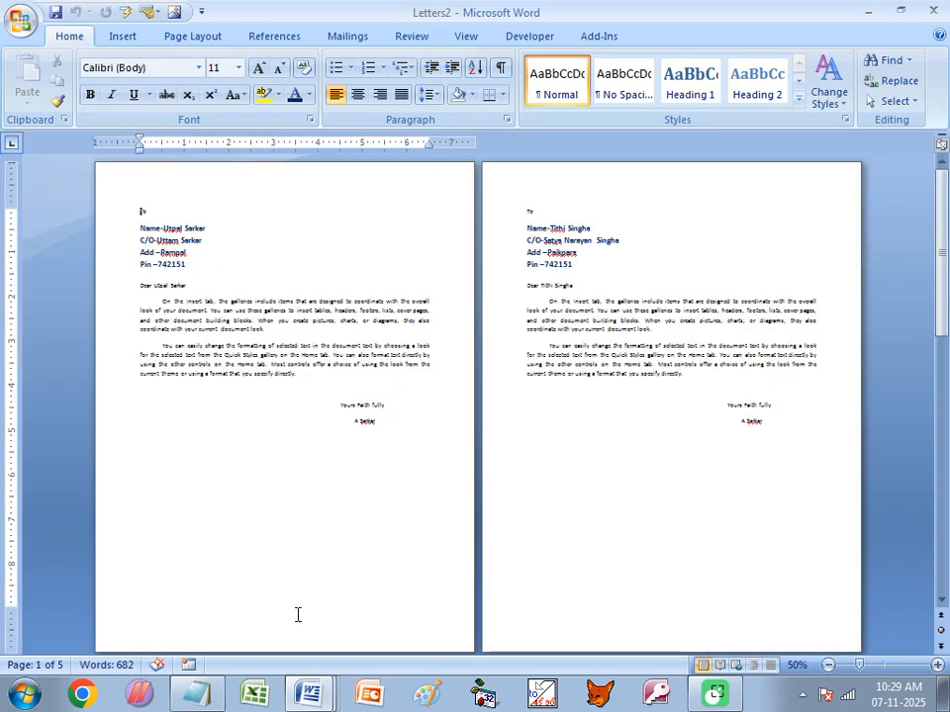
# - Switch to Letters2 and scroll through its five letters with bold blue recipient lines
pyautogui.click(324, 682)
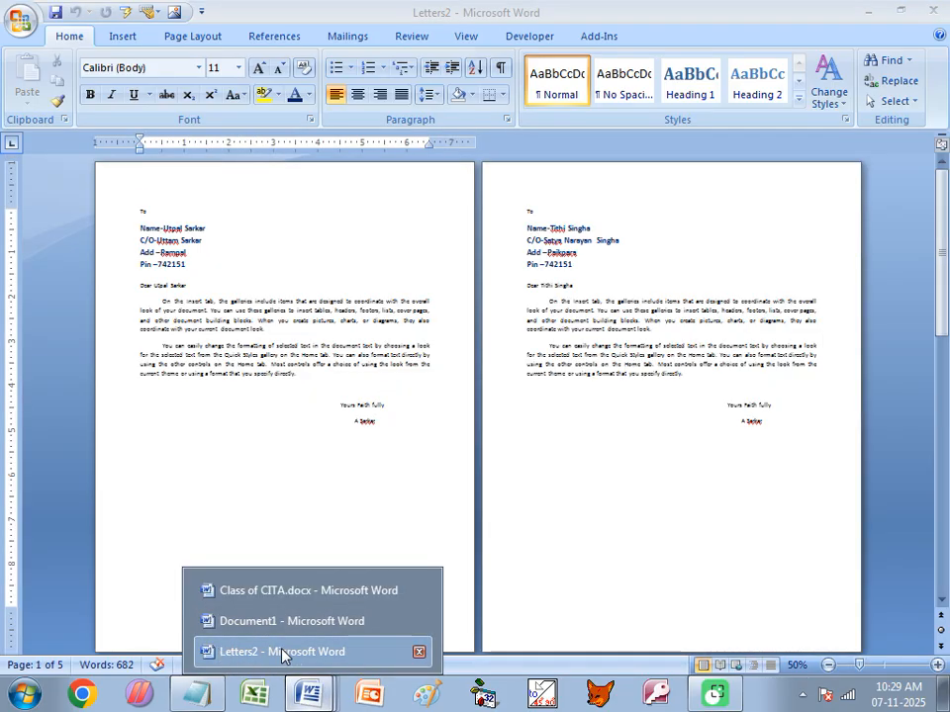
pyautogui.click(282, 653)
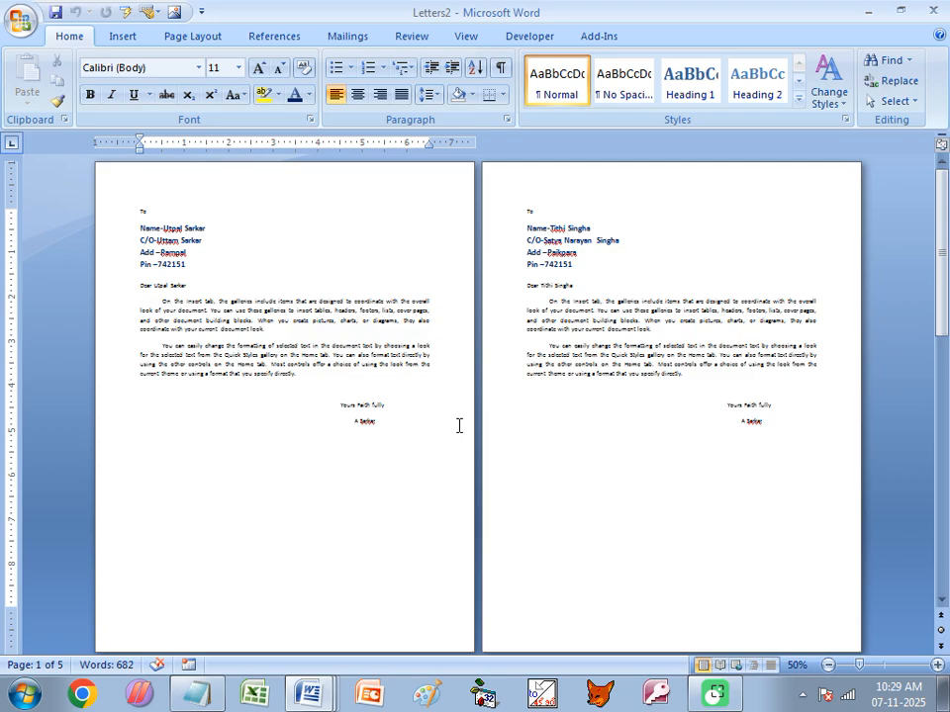
pyautogui.keyDown('ctrl'); pyautogui.scroll(2, 323, 455); pyautogui.keyUp('ctrl')
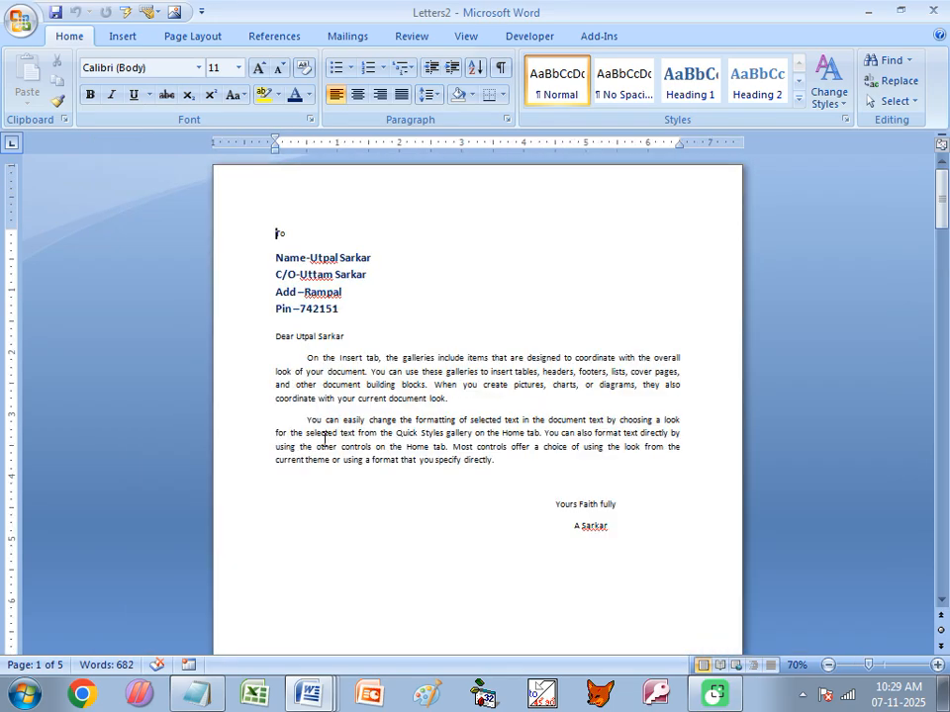
pyautogui.scroll(-2, 433, 393)
pyautogui.scroll(-10, 434, 392)
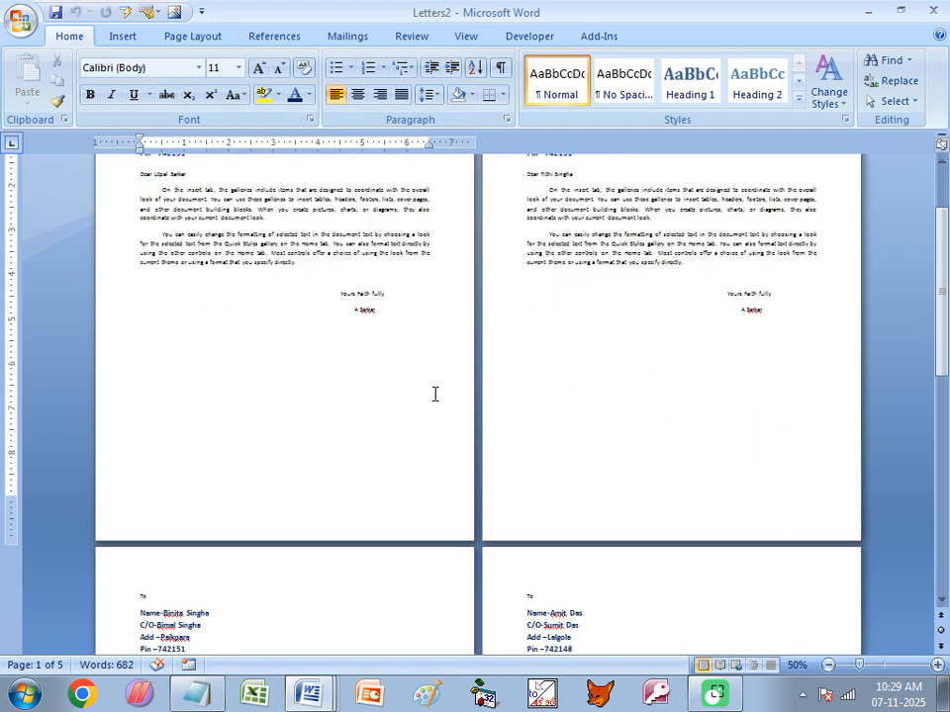
pyautogui.scroll(-8, 451, 460)
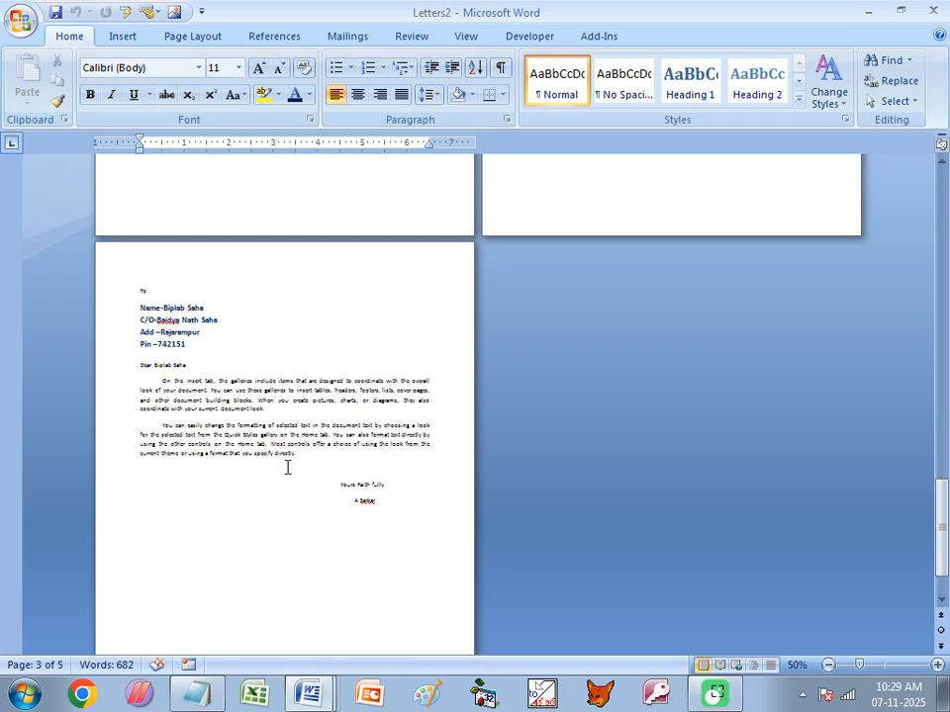
# - Close the merged Letters2 document without saving, returning to the letter template
pyautogui.click(932, 10)
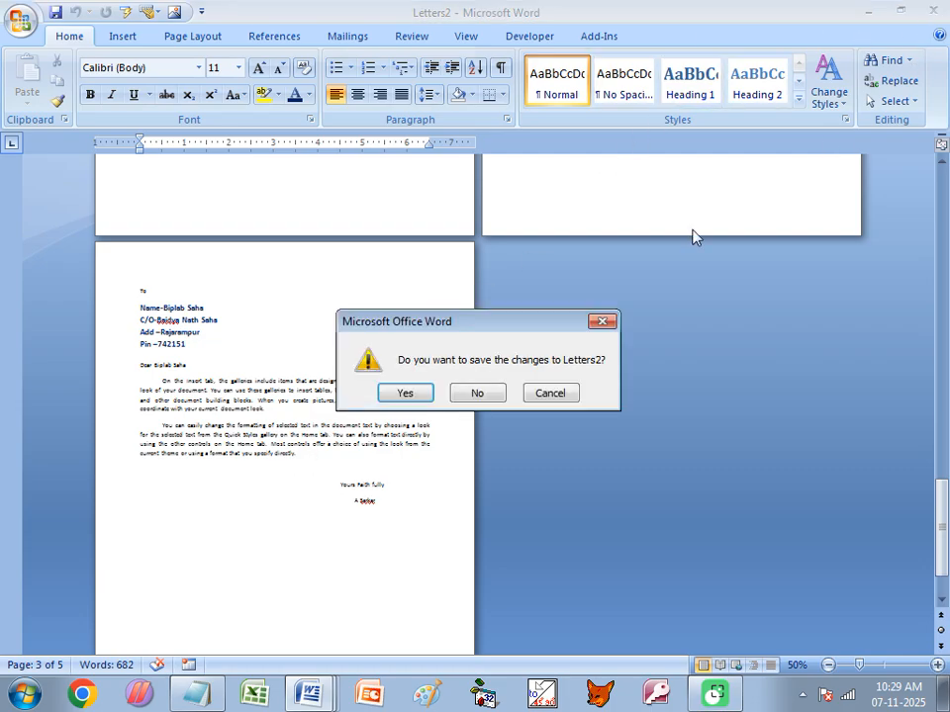
pyautogui.click(479, 393)
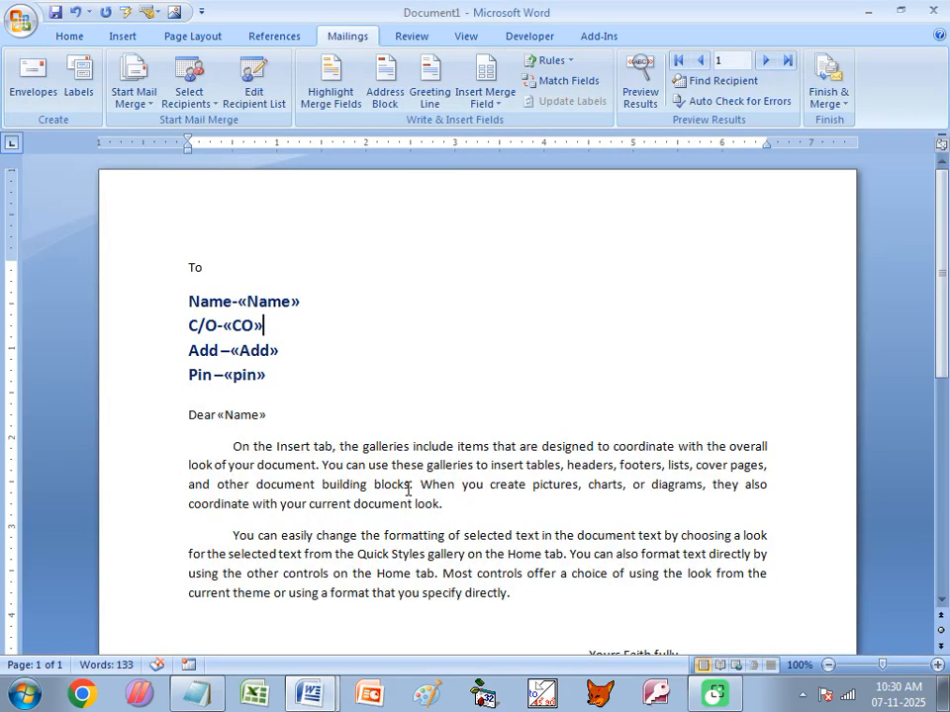
# - Delete the old «Name» field and keep the C/O line on its own line
pyautogui.click(268, 303)
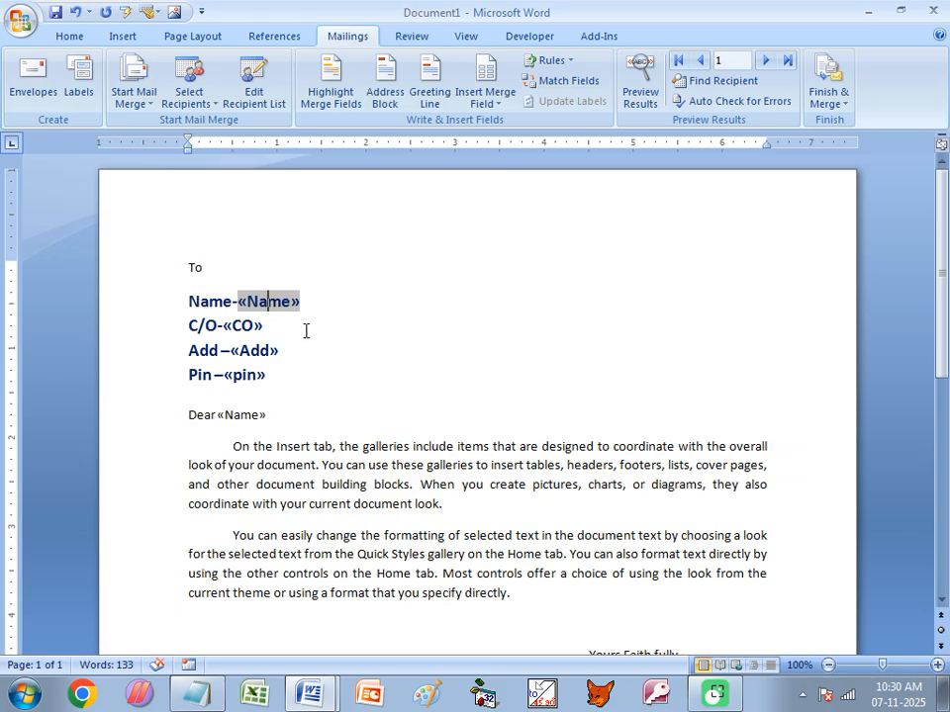
pyautogui.press('Delete')
pyautogui.press('Delete')
pyautogui.press('Delete')
pyautogui.press('Delete')
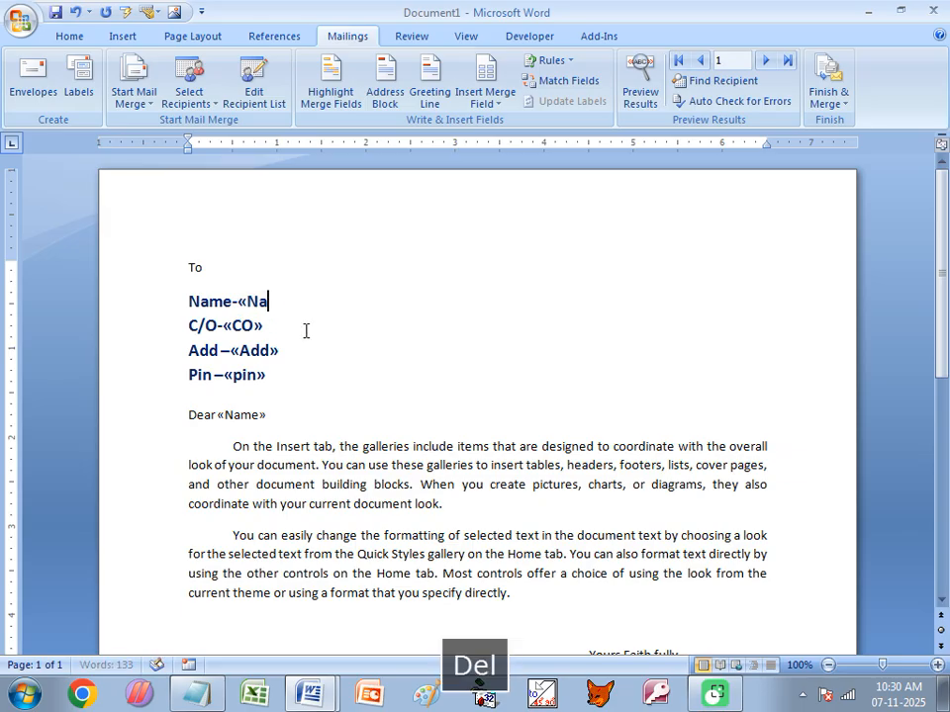
pyautogui.press('Return')
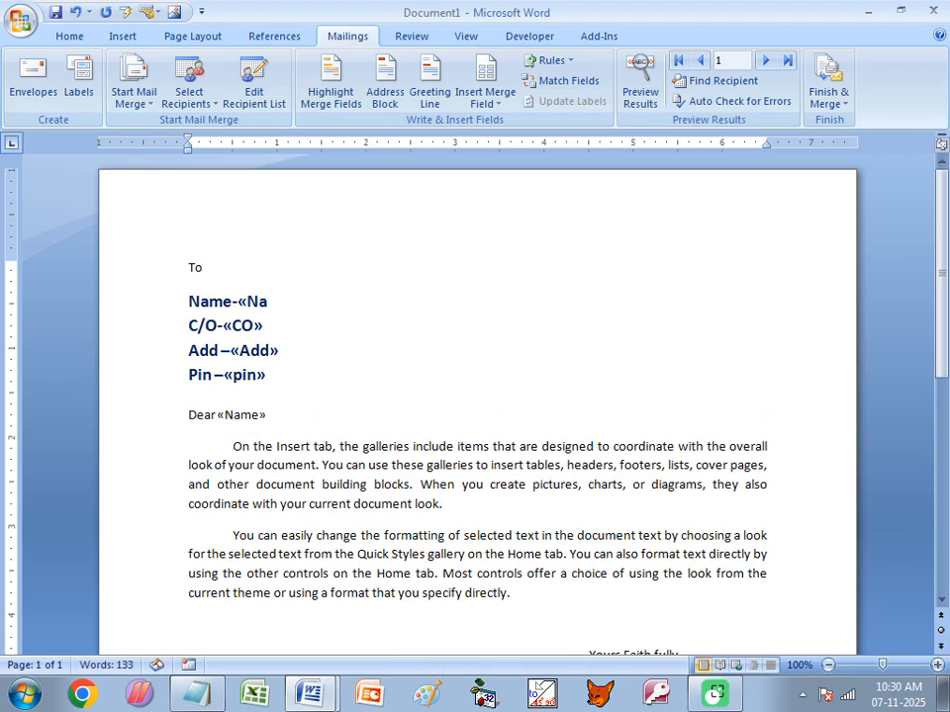
pyautogui.press('BackSpace')
pyautogui.press('Return')
pyautogui.click(256, 297)
pyautogui.press('Delete')
pyautogui.press('Delete')
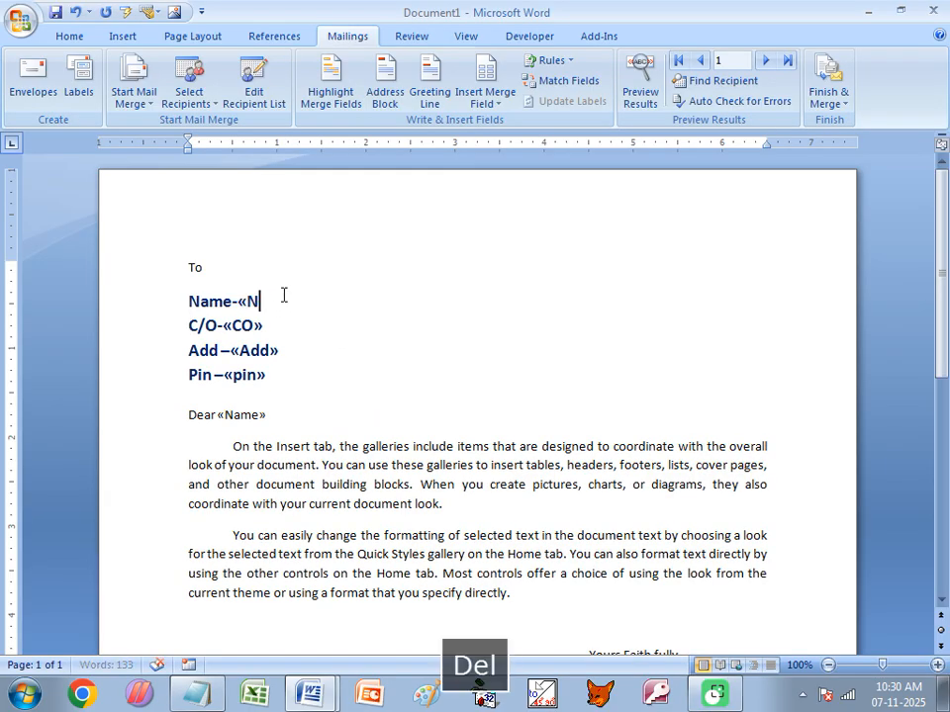
pyautogui.press('Return')
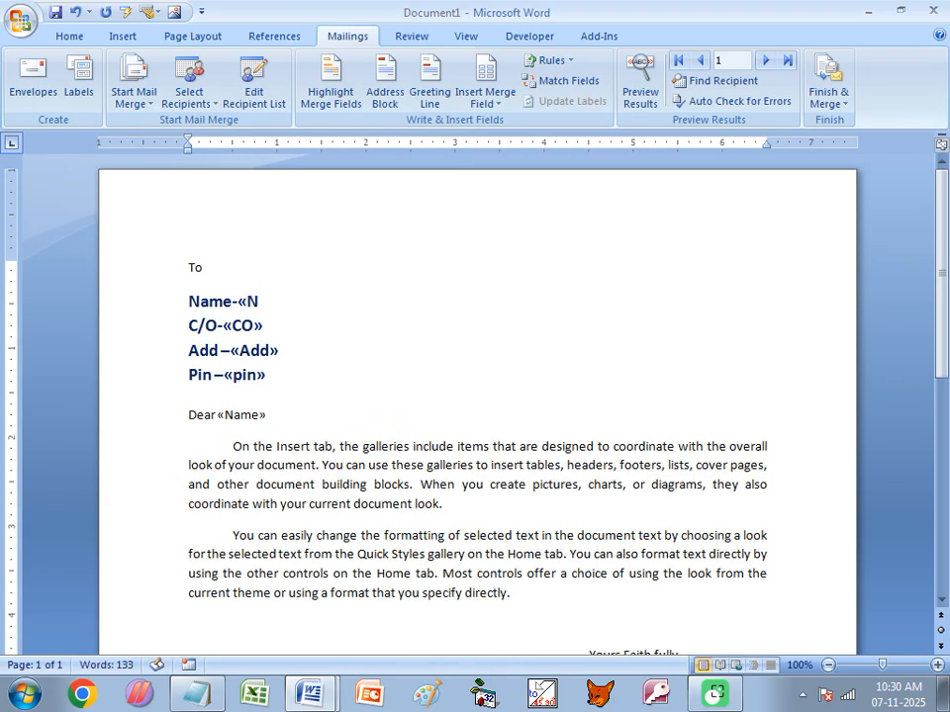
pyautogui.doubleClick(263, 302)
pyautogui.press('Delete')
# - Delete the «CO», «Add» and «pin» fields and the «Name» field after Dear
pyautogui.doubleClick(259, 324)
pyautogui.press('Delete')
pyautogui.doubleClick(273, 350)
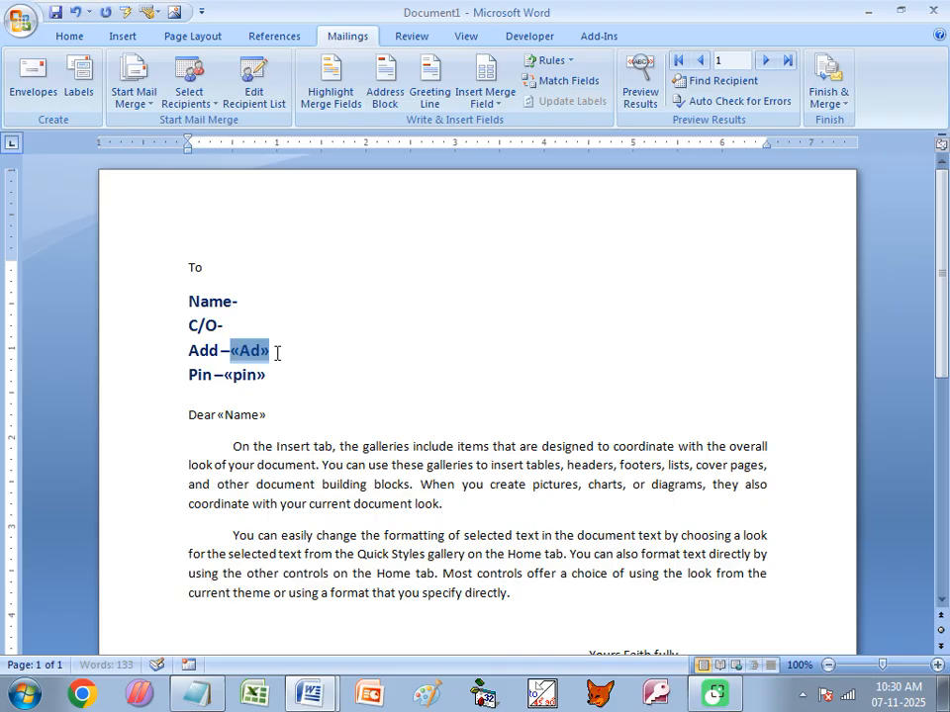
pyautogui.press('Delete')
pyautogui.doubleClick(267, 374)
pyautogui.press('Delete')
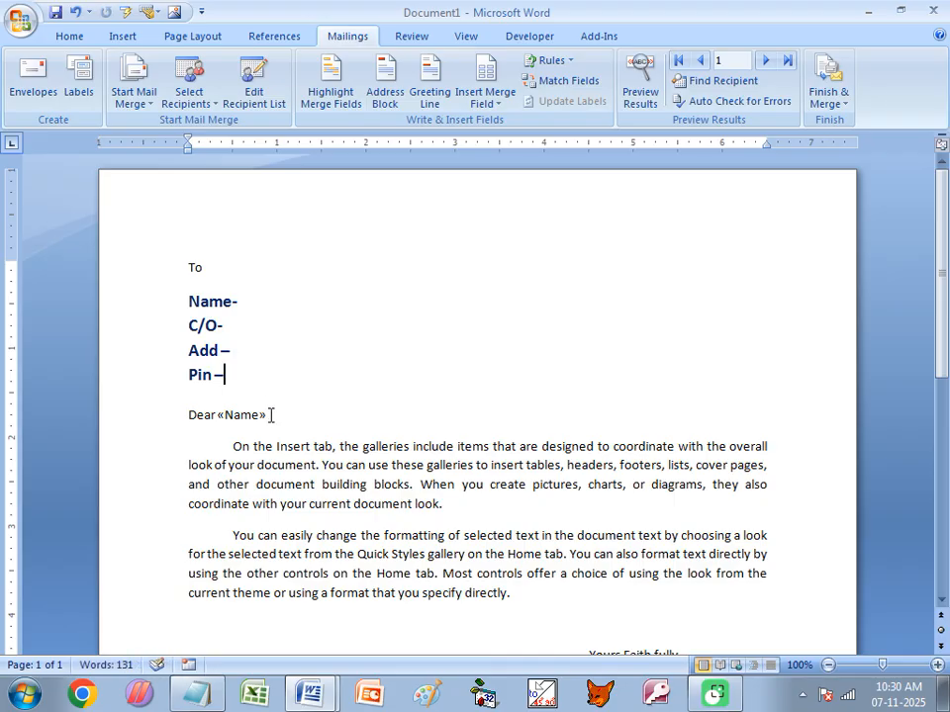
pyautogui.doubleClick(271, 414)
pyautogui.press('Delete')
pyautogui.click(188, 95)
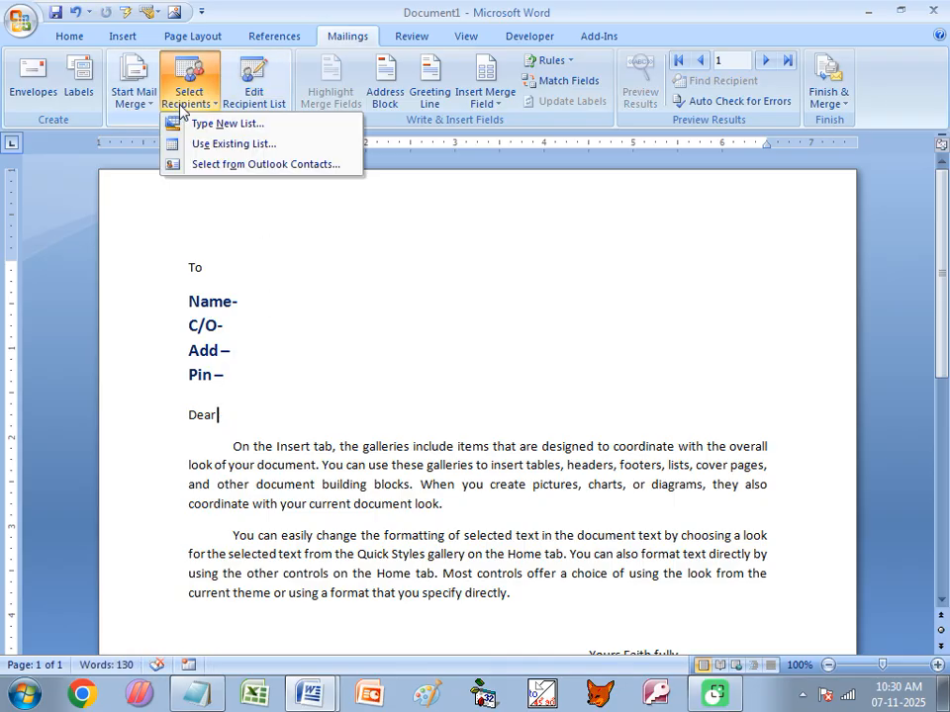
# - Use RYCTC25.mdb as the existing recipient list
pyautogui.click(211, 148)
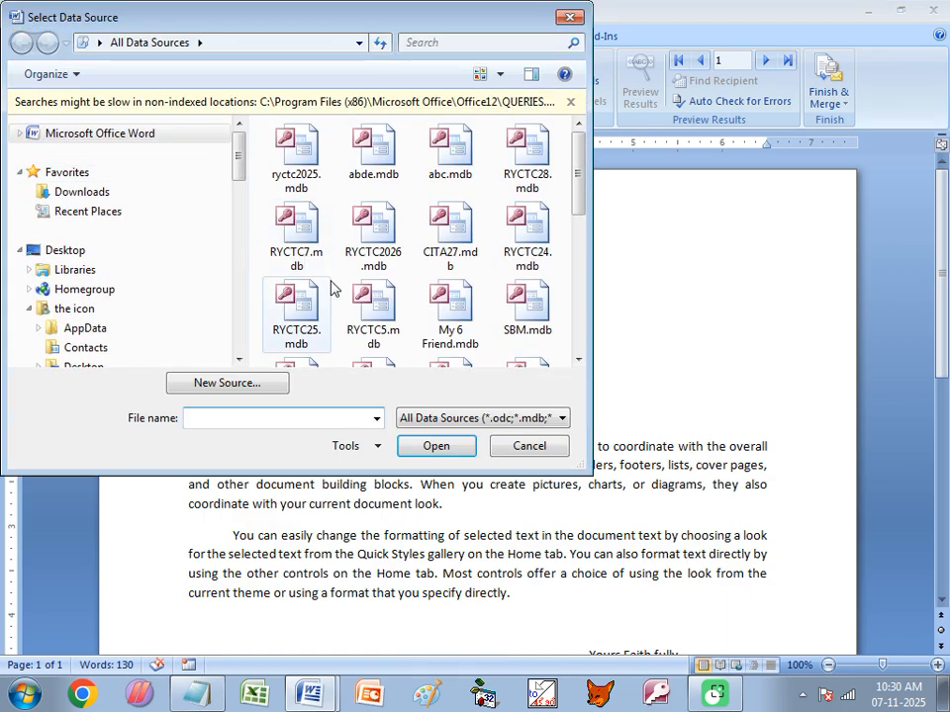
pyautogui.click(303, 322)
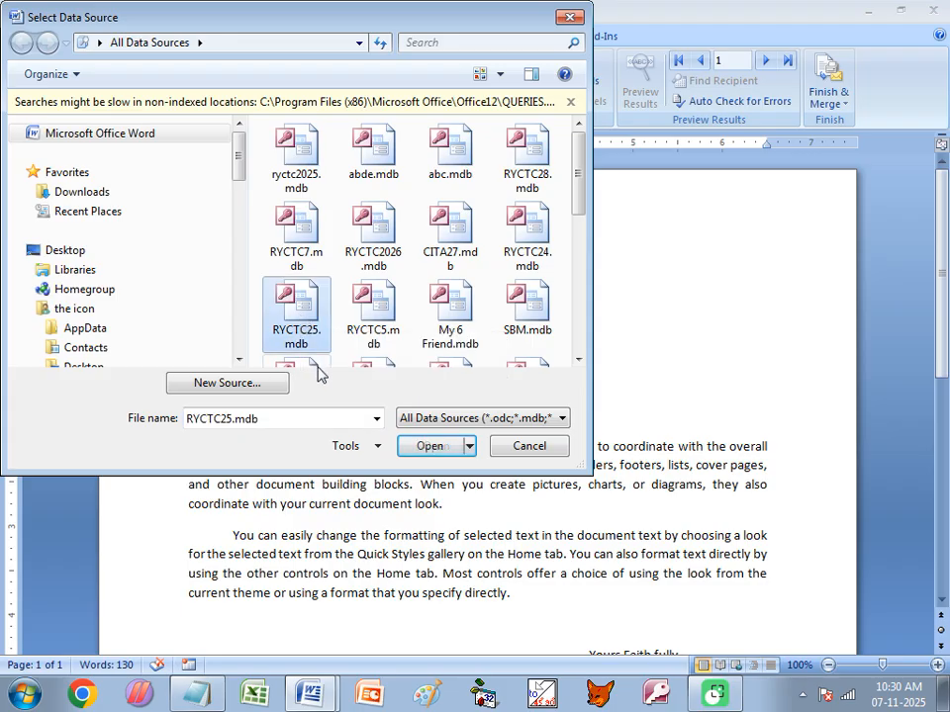
pyautogui.click(428, 447)
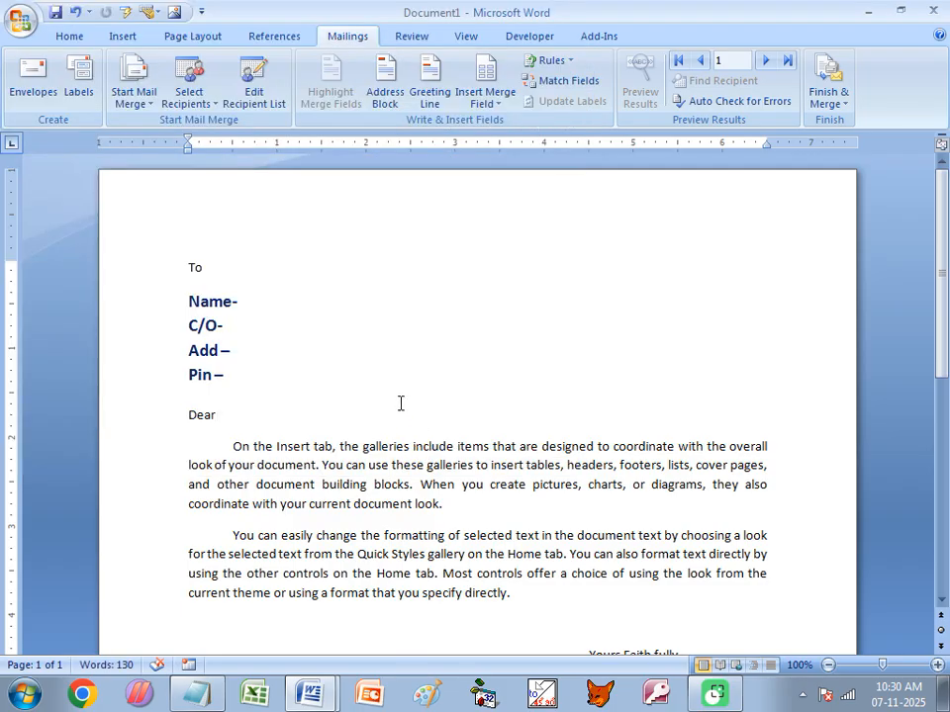
# - Insert the NAME, CO, ADD and PIN merge fields after their labels
pyautogui.click(264, 305)
pyautogui.click(485, 95)
pyautogui.click(501, 124)
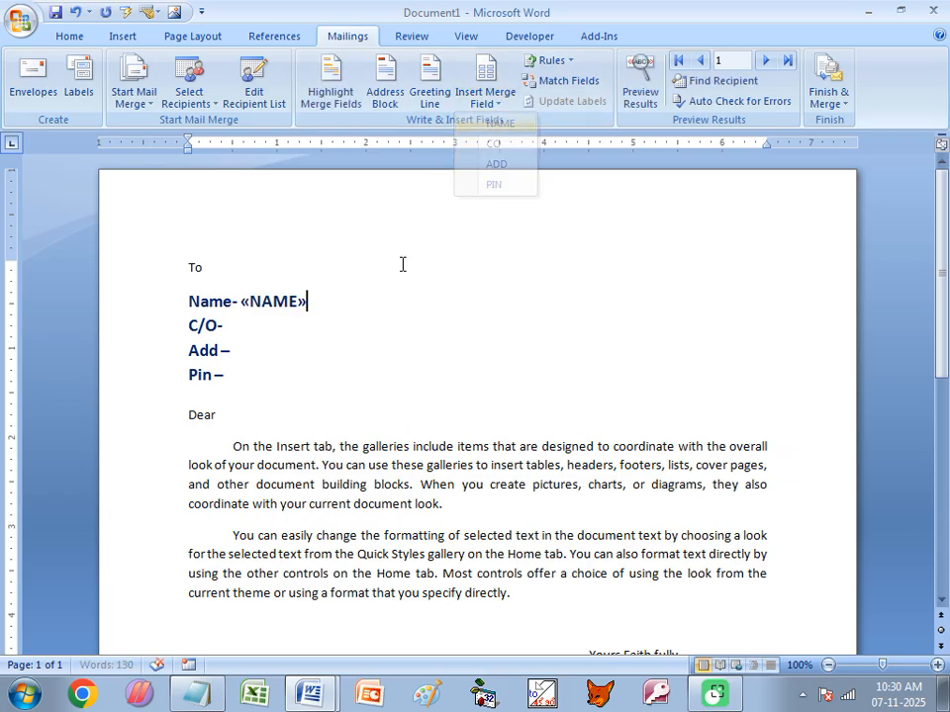
pyautogui.click(229, 326)
pyautogui.click(490, 99)
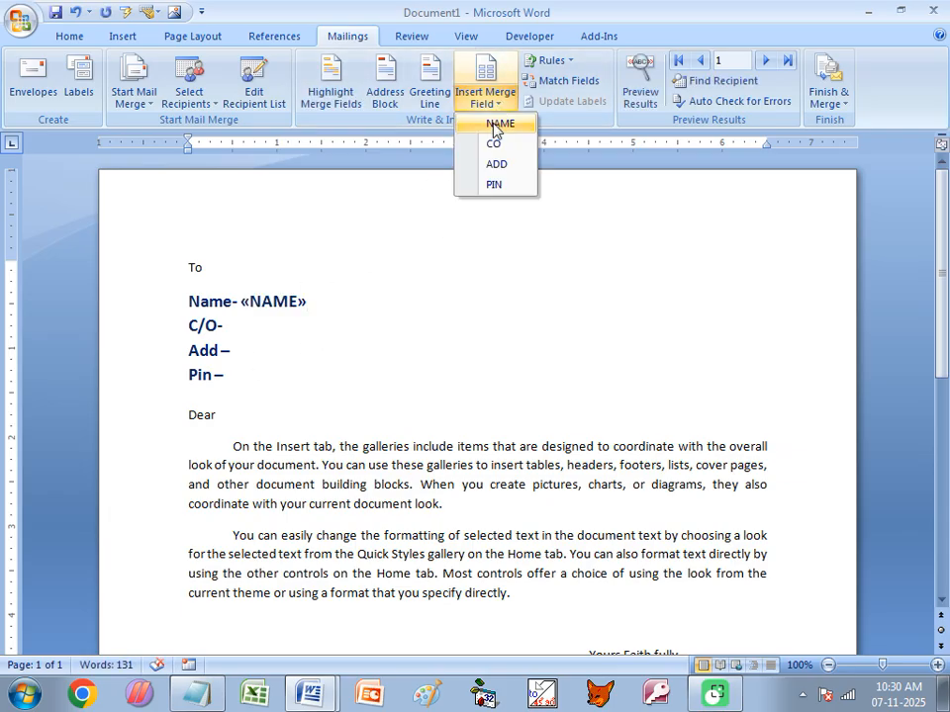
pyautogui.click(494, 146)
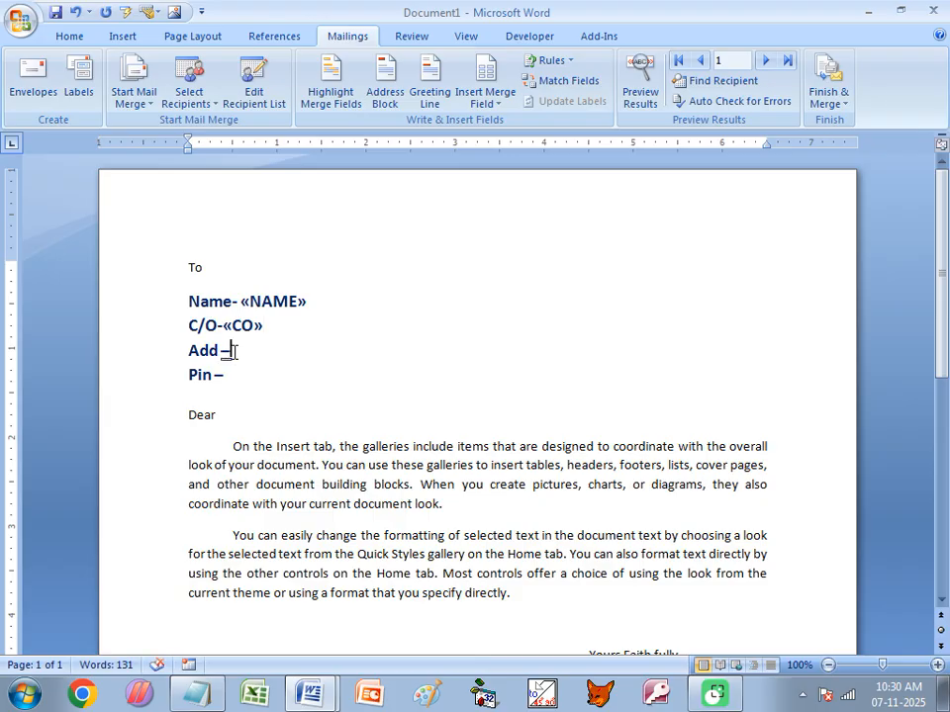
pyautogui.click(486, 103)
pyautogui.click(496, 164)
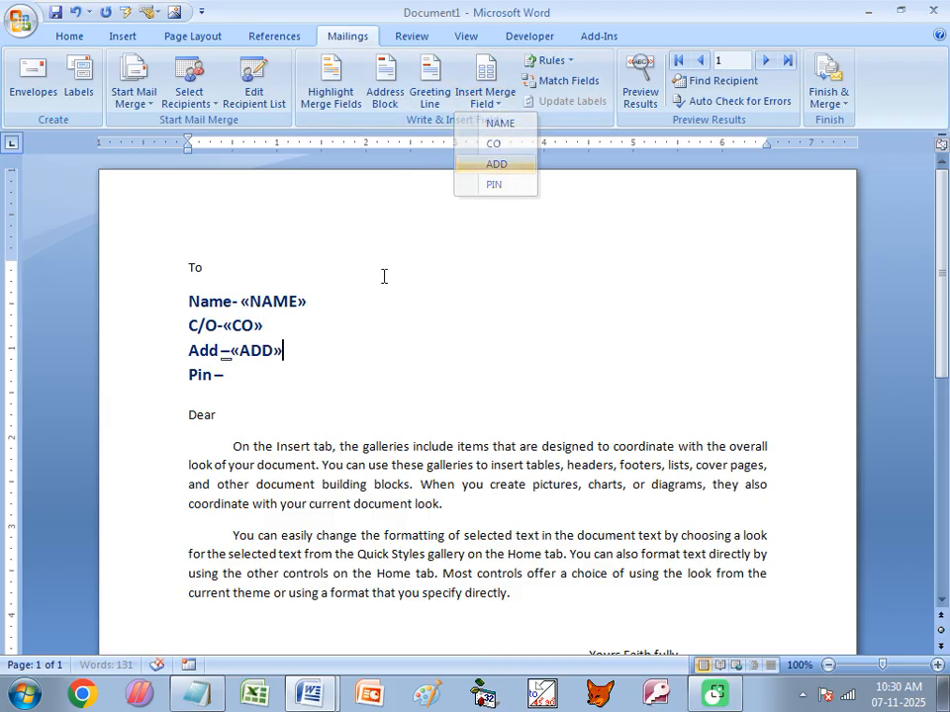
pyautogui.click(229, 376)
pyautogui.click(494, 105)
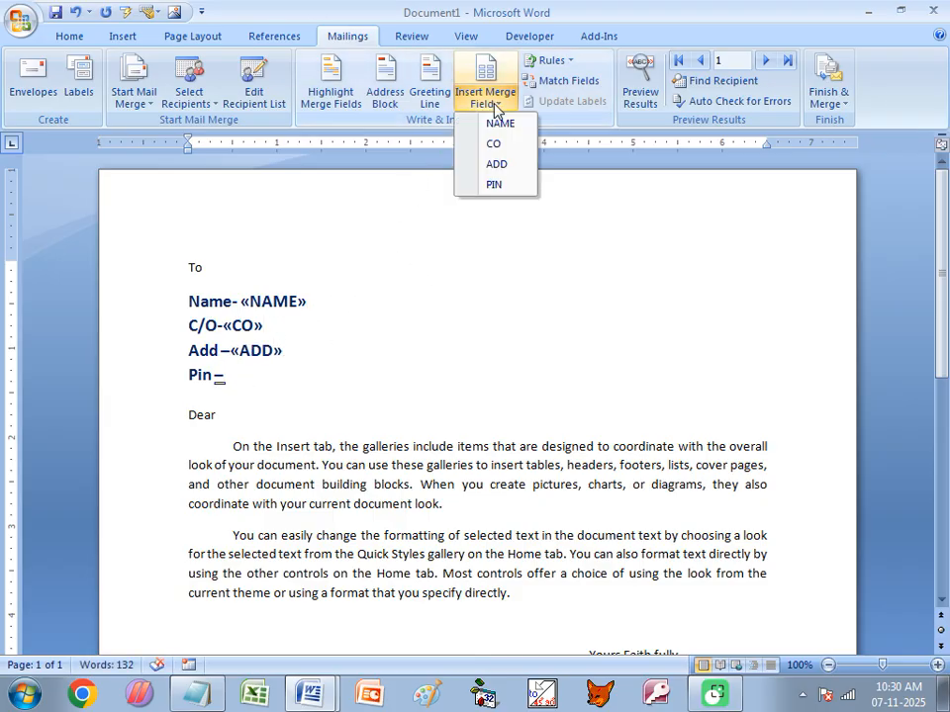
pyautogui.click(495, 185)
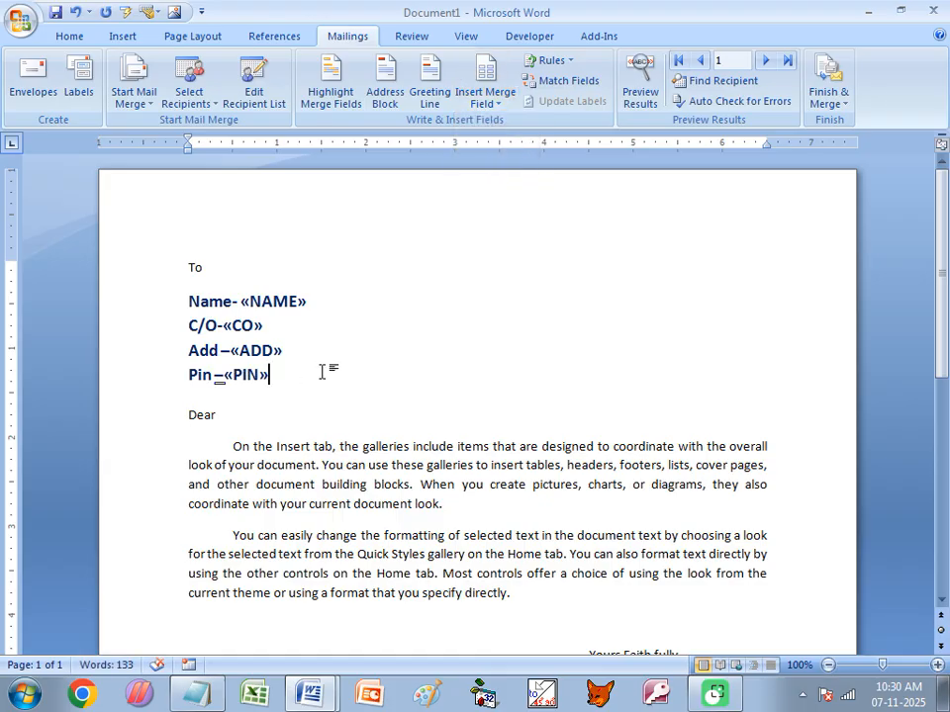
pyautogui.click(829, 95)
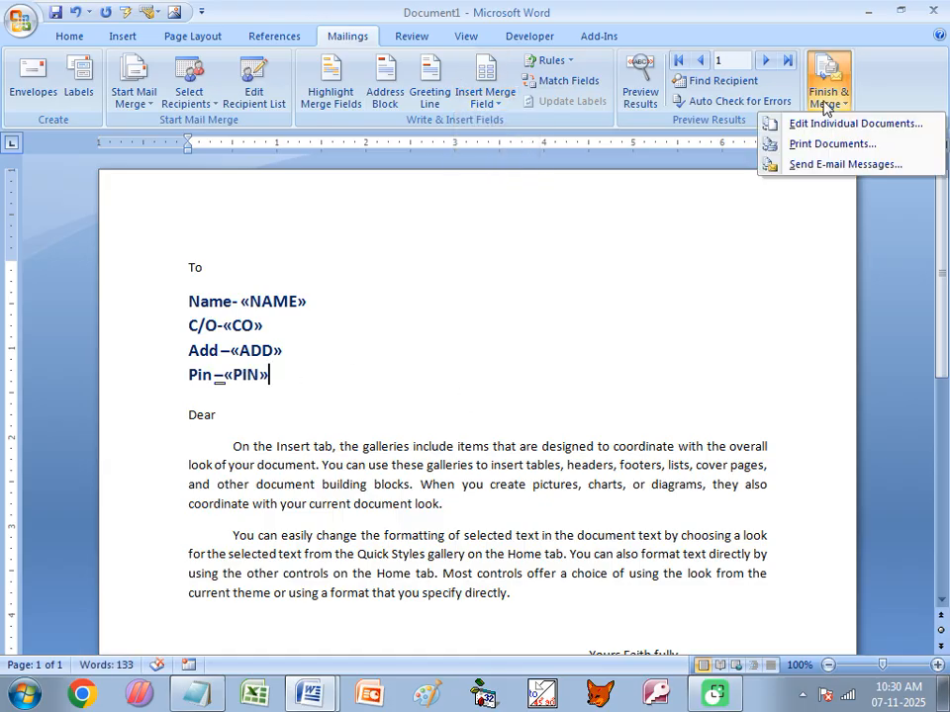
pyautogui.click(815, 127)
pyautogui.click(622, 317)
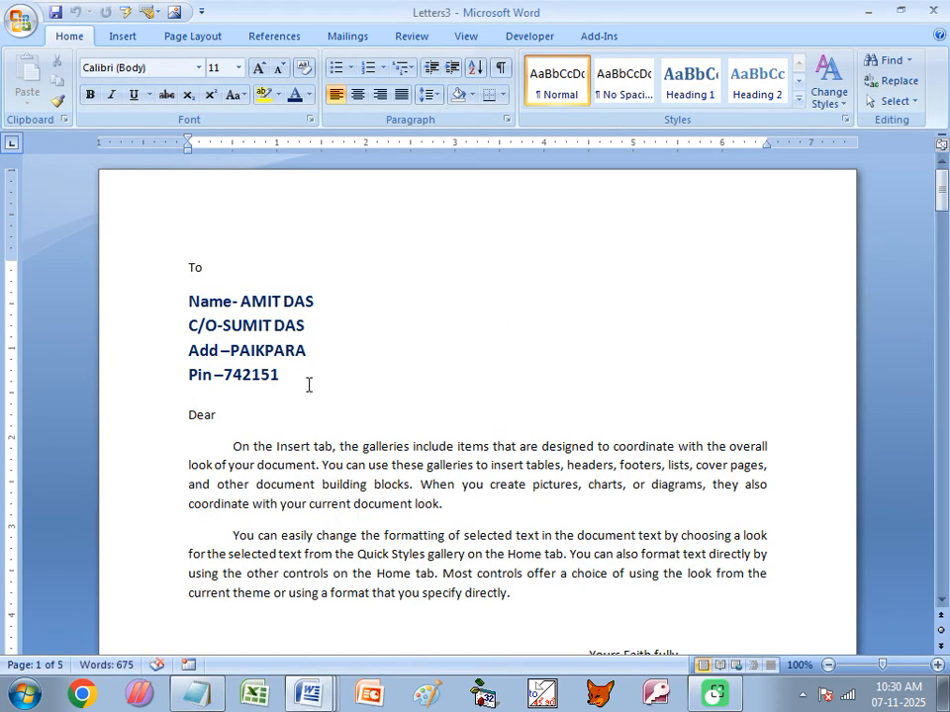
pyautogui.scroll(-15, 308, 385)
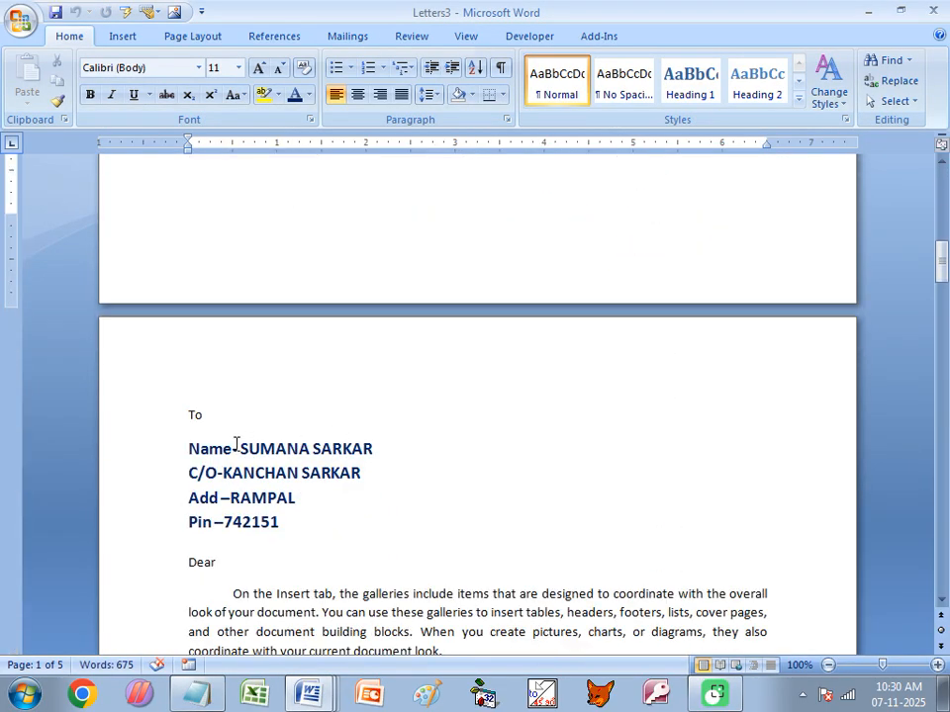
pyautogui.scroll(-18, 331, 477)
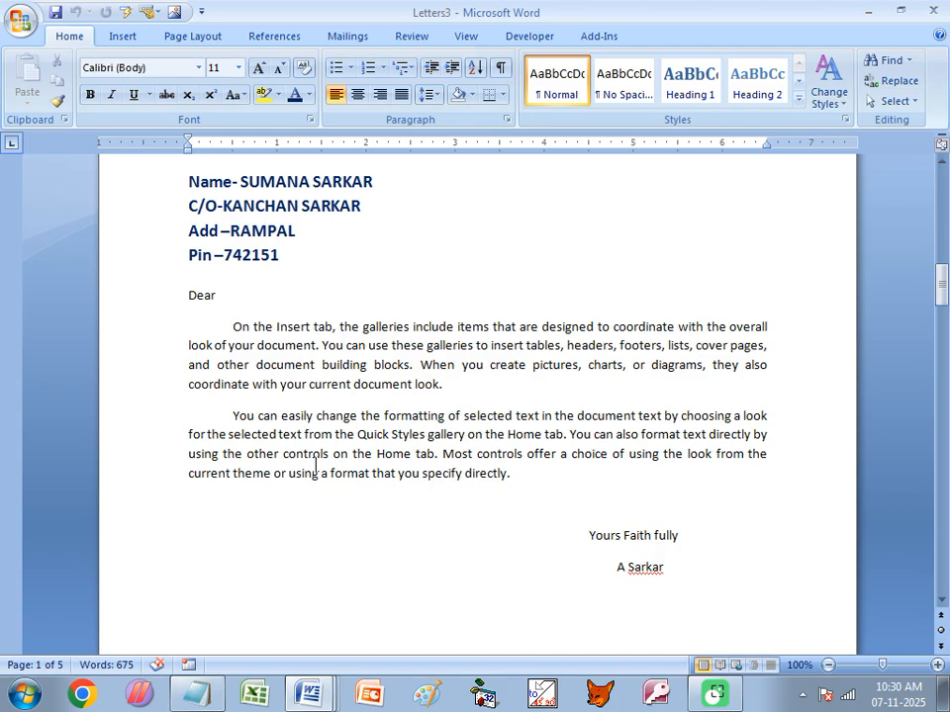
pyautogui.scroll(-3, 334, 465)
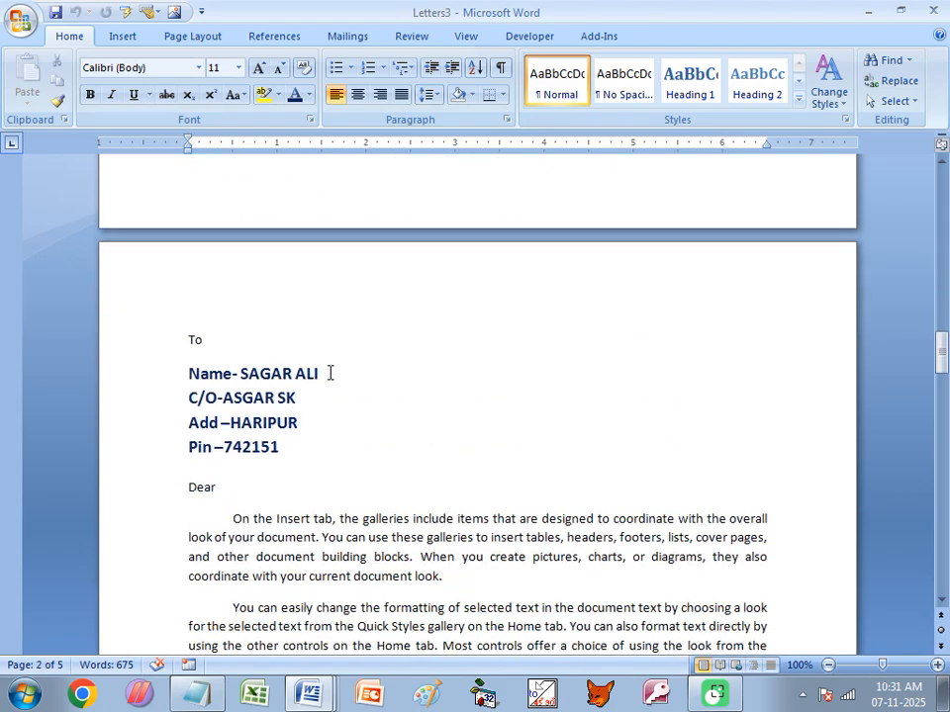
pyautogui.scroll(-20, 247, 426)
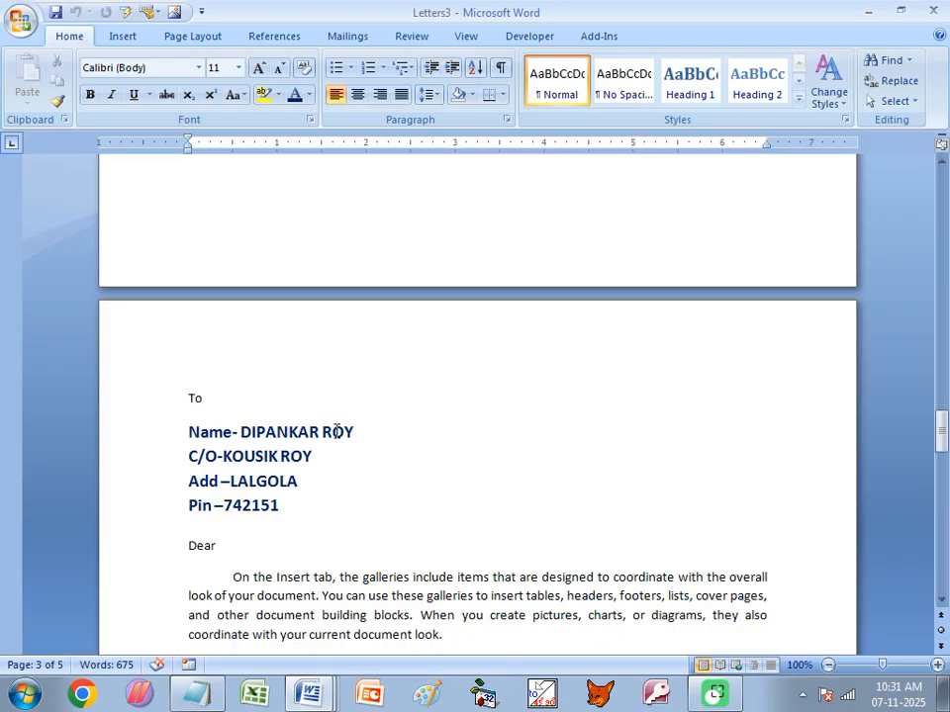
pyautogui.scroll(-5, 431, 486)
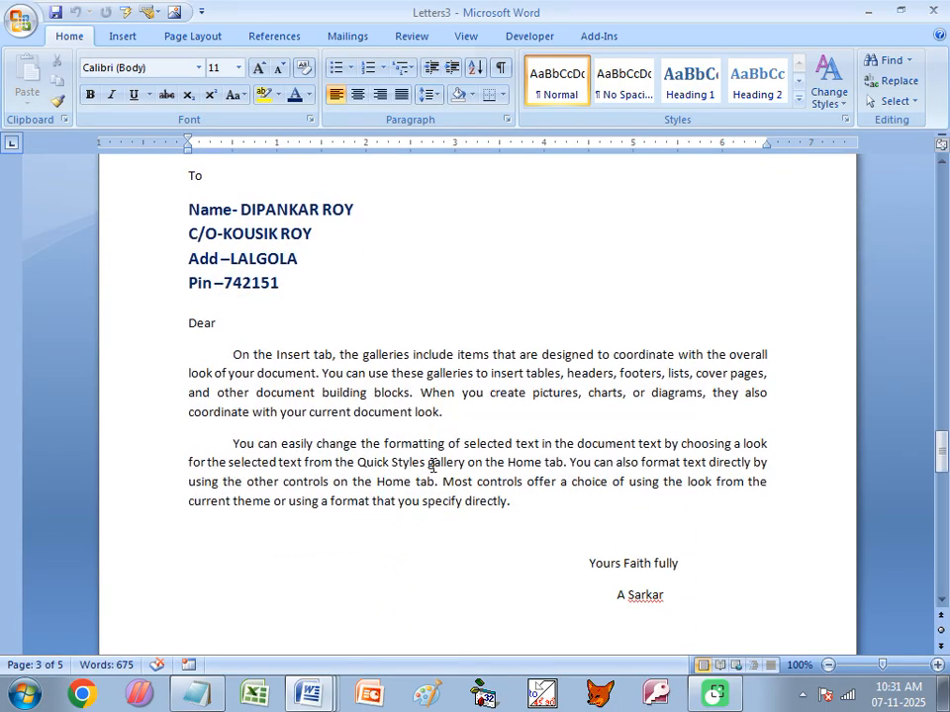
pyautogui.scroll(-17, 297, 347)
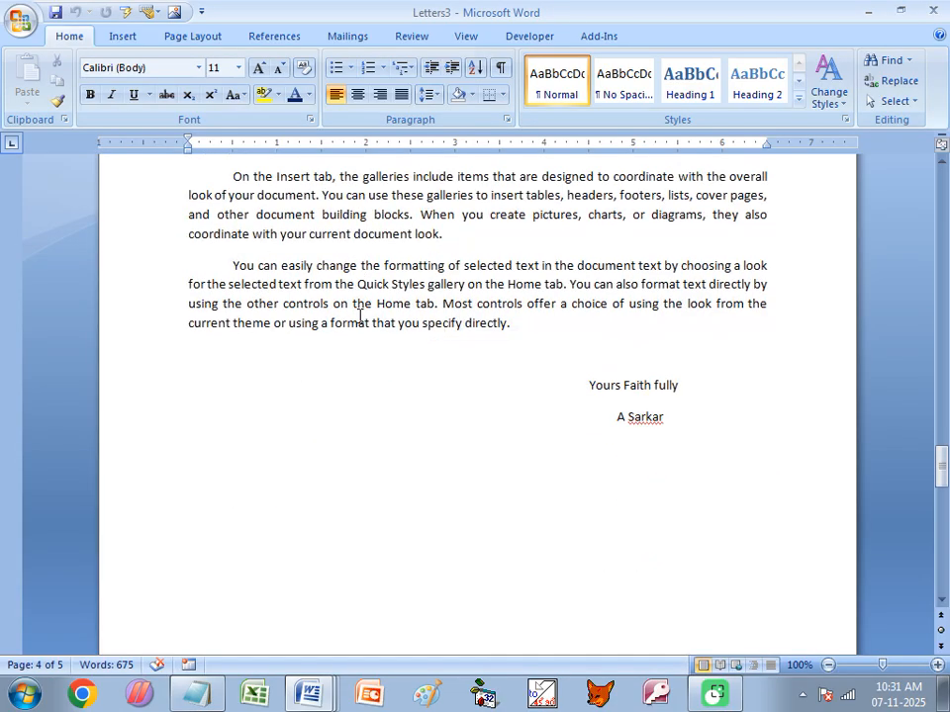
pyautogui.scroll(-17, 267, 455)
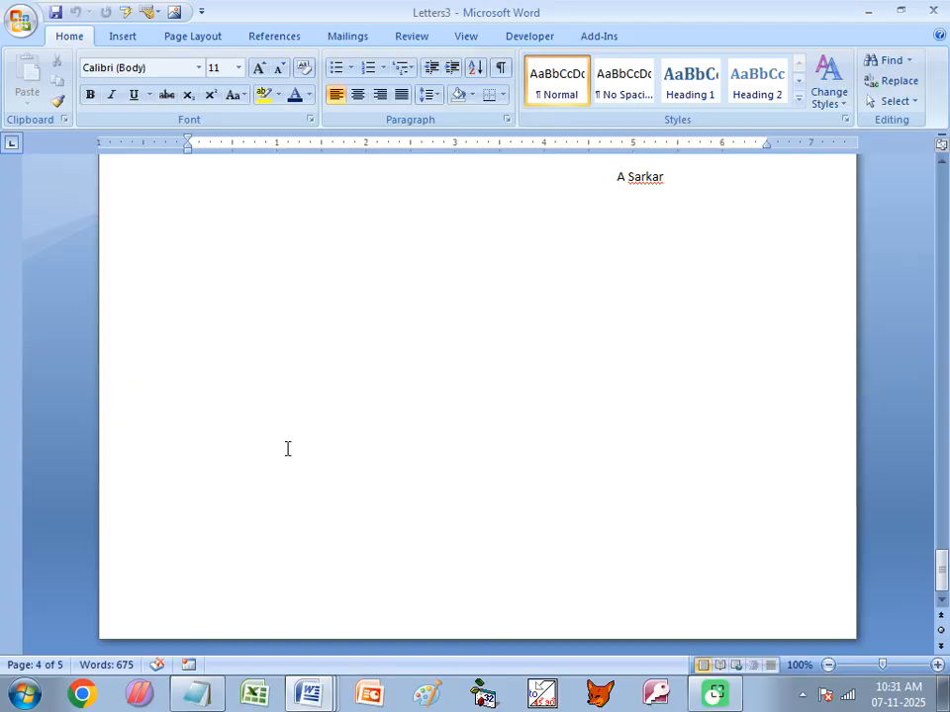
pyautogui.scroll(18, 287, 449)
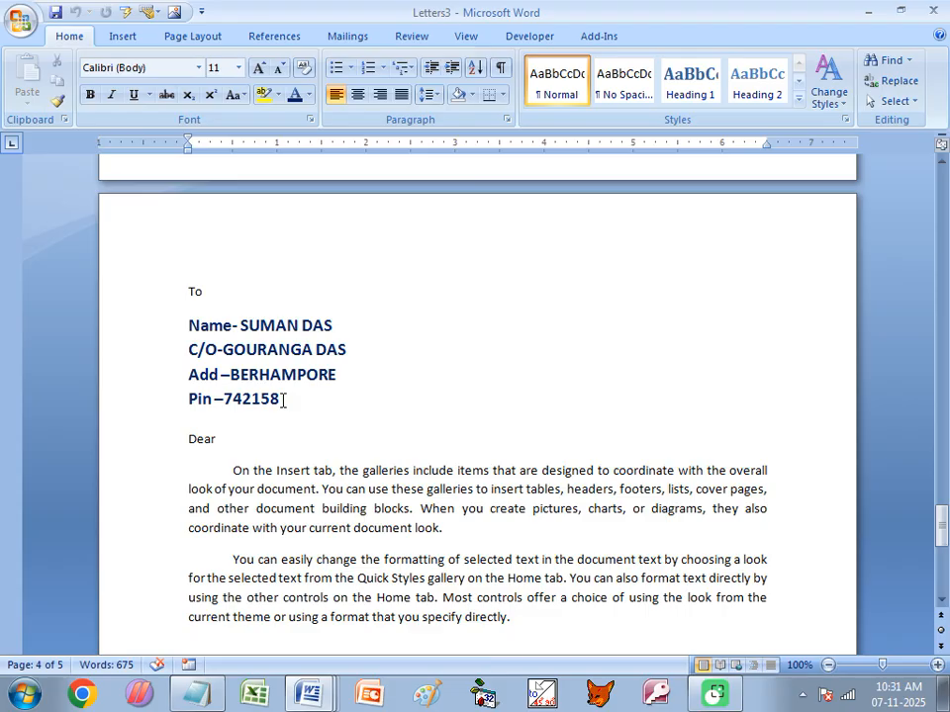
# - Close Letters3 without saving and delete the «NAME» and «CO» fields
pyautogui.click(933, 10)
pyautogui.click(490, 394)
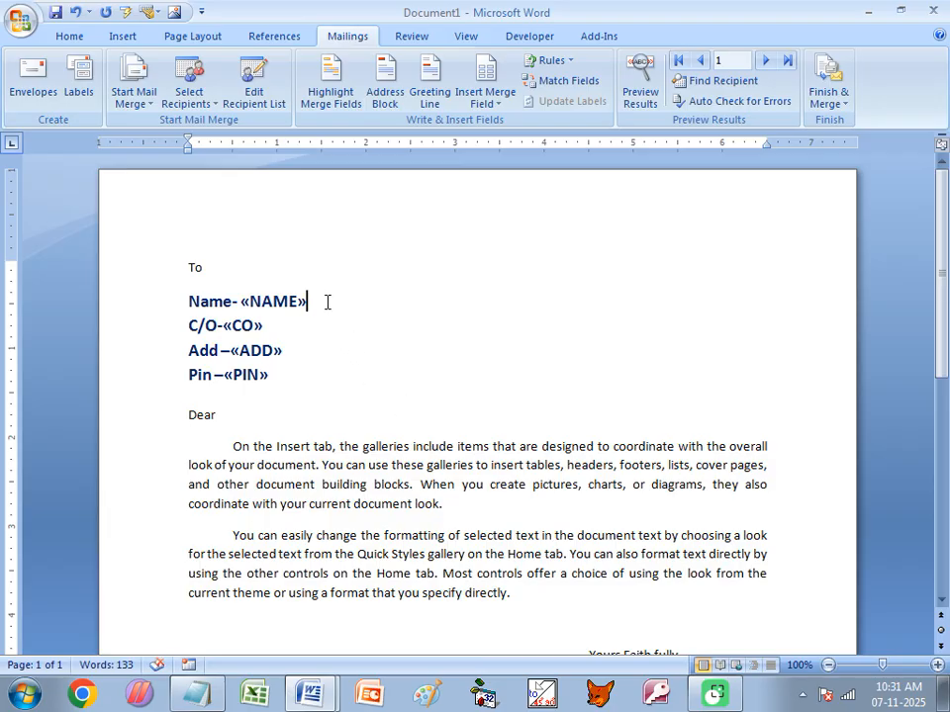
pyautogui.press('BackSpace')
pyautogui.press('BackSpace')
pyautogui.click(276, 332)
pyautogui.press('BackSpace')
# - Delete the «ADD» and «PIN» fields, then minimize both Word windows
pyautogui.press('BackSpace')
pyautogui.click(293, 358)
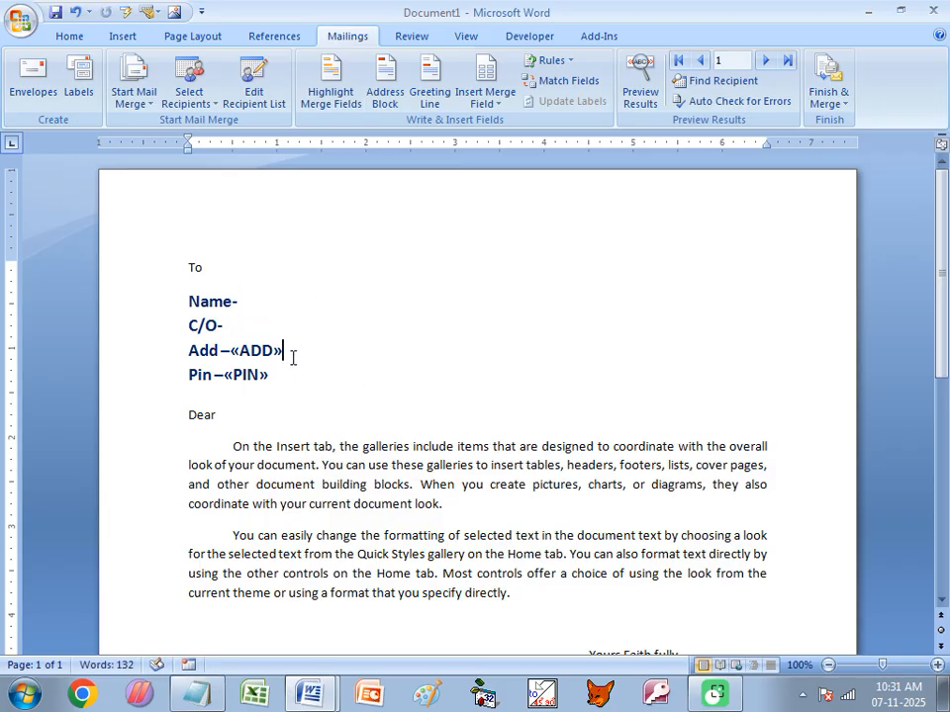
pyautogui.press('BackSpace')
pyautogui.press('BackSpace')
pyautogui.click(282, 375)
pyautogui.press('BackSpace')
pyautogui.press('BackSpace')
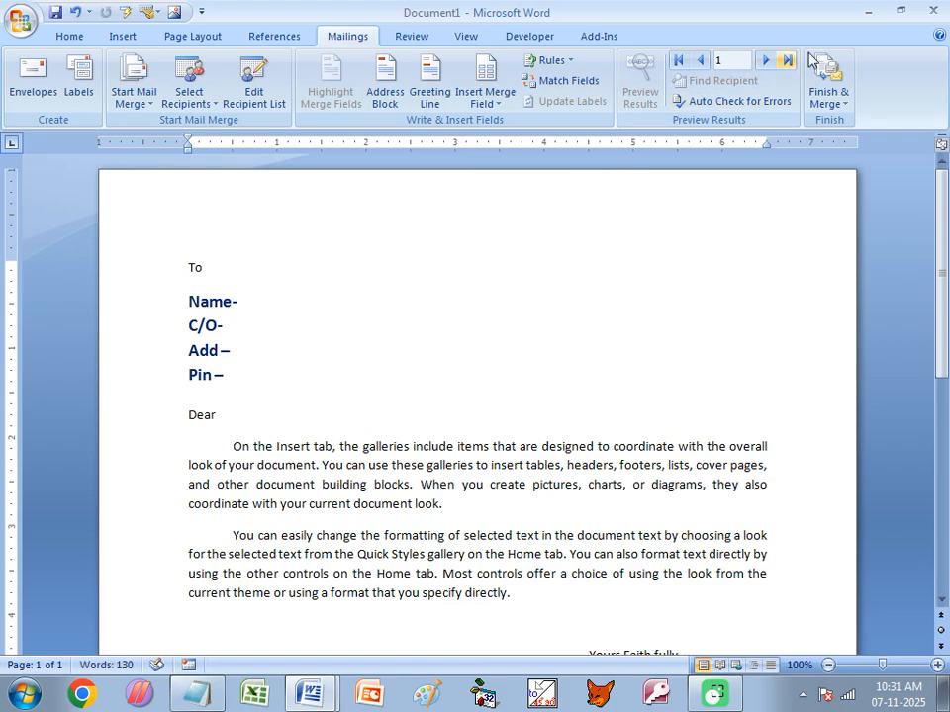
pyautogui.click(871, 12)
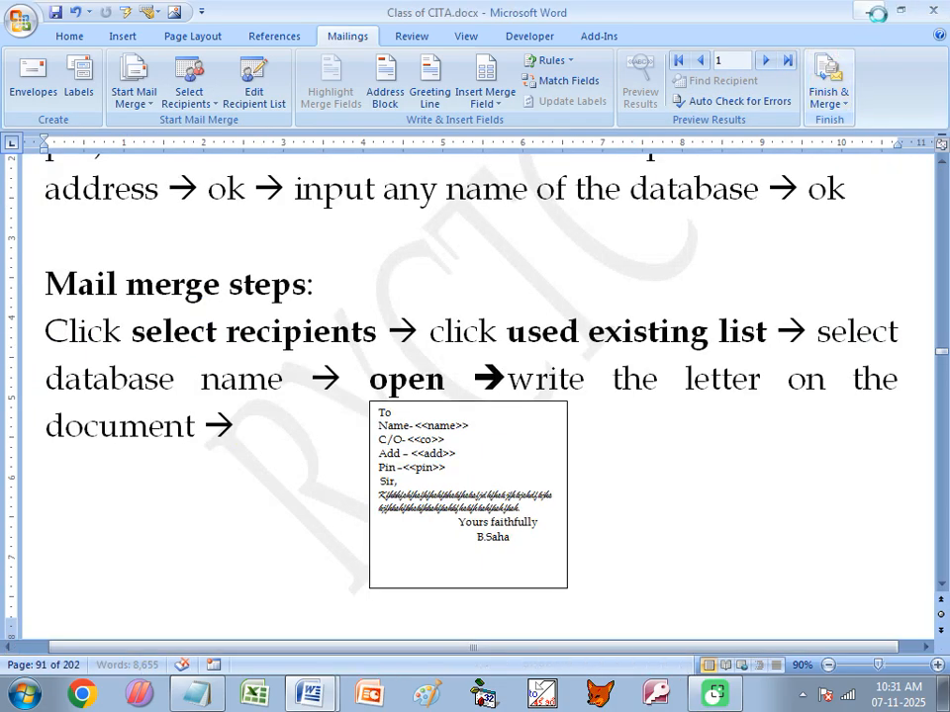
pyautogui.click(871, 11)
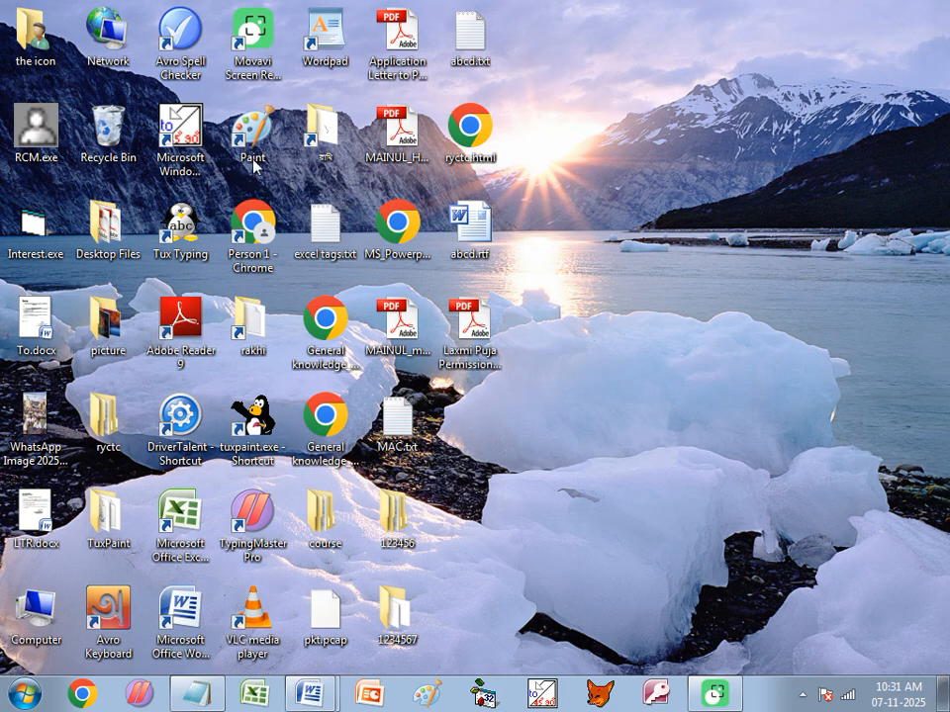
# - Open Software (D:) from Computer and scroll through its folders and files
pyautogui.doubleClick(42, 598)
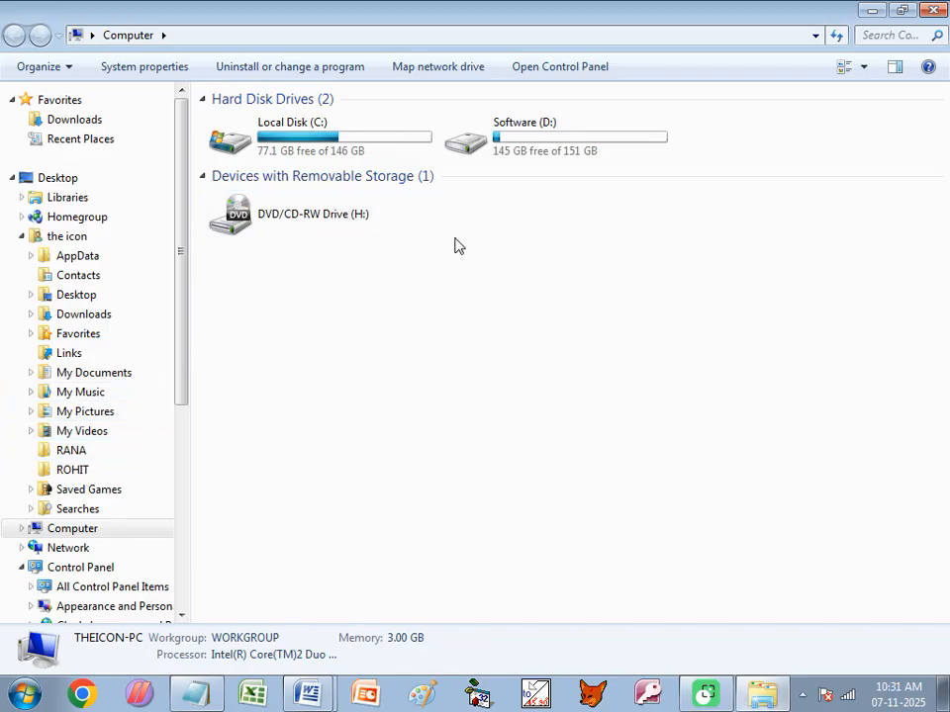
pyautogui.doubleClick(535, 153)
pyautogui.scroll(-10, 633, 406)
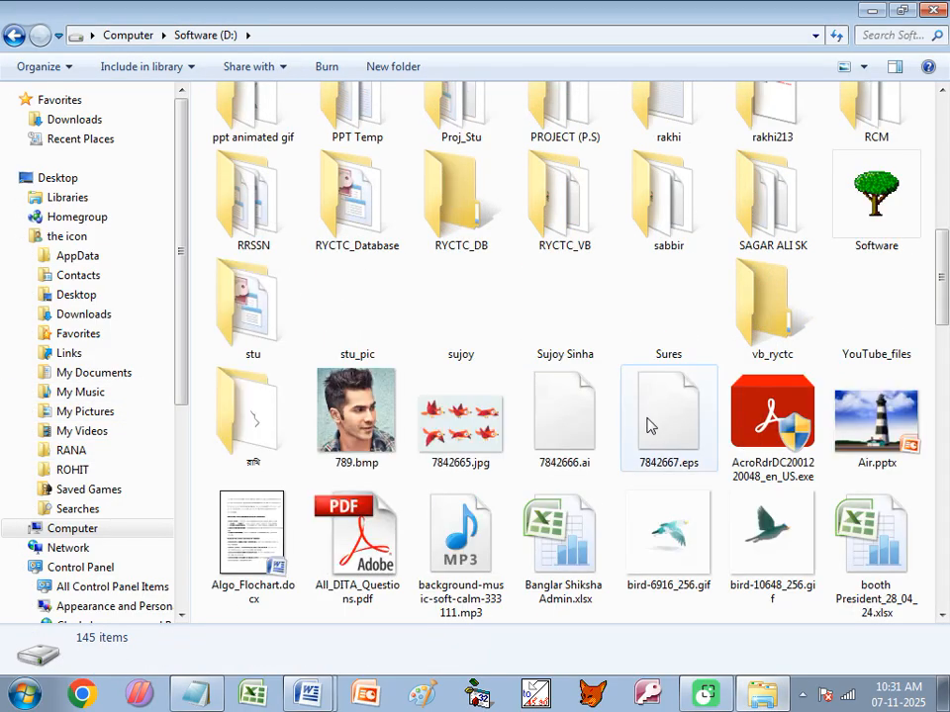
pyautogui.scroll(-5, 811, 574)
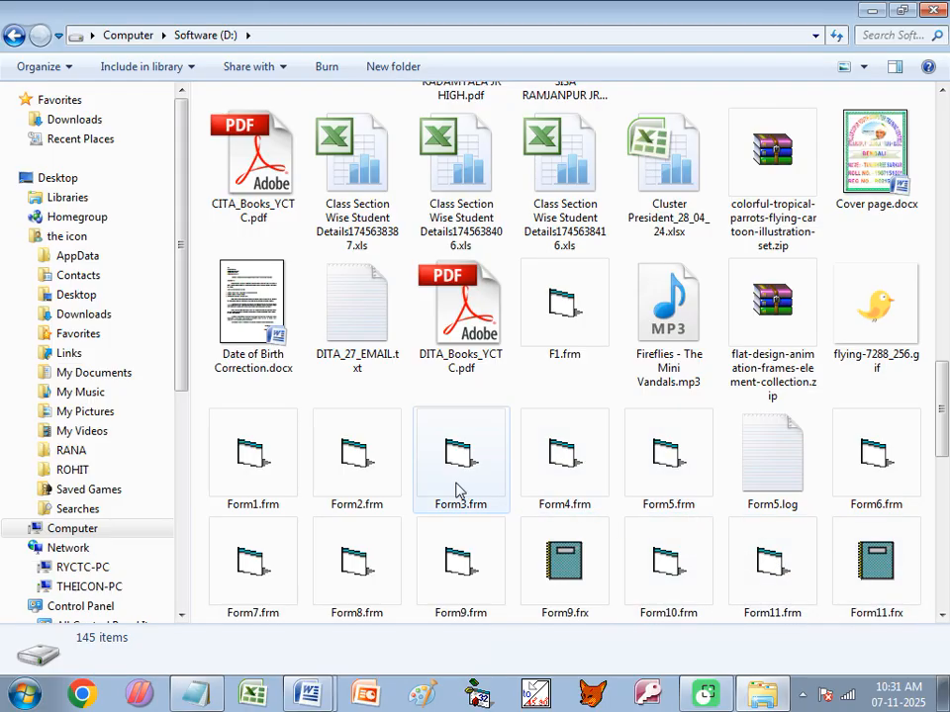
pyautogui.scroll(-4, 382, 471)
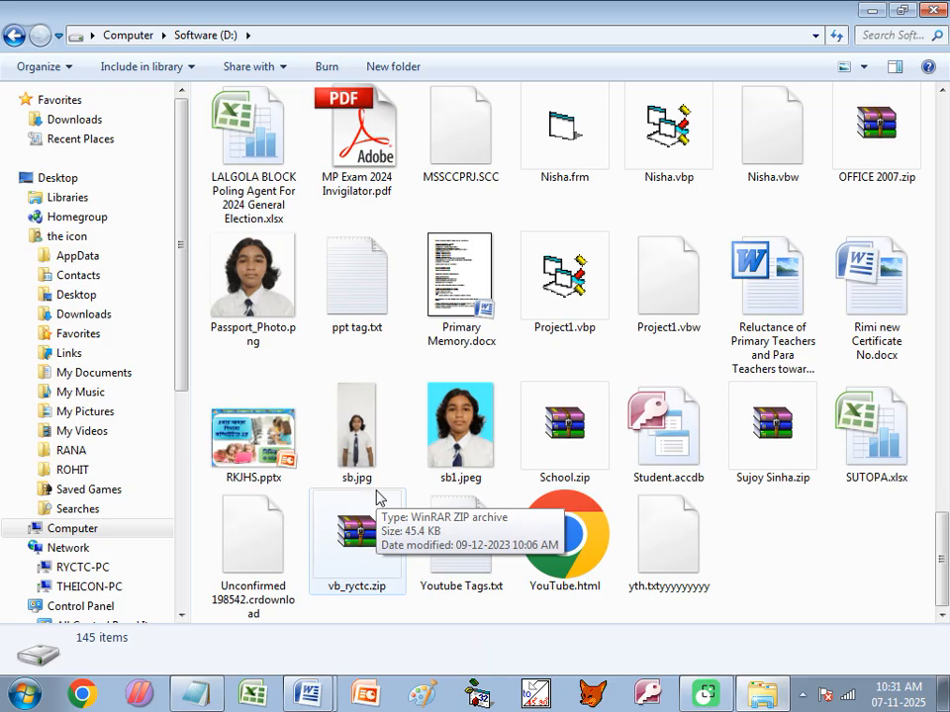
pyautogui.scroll(10, 424, 451)
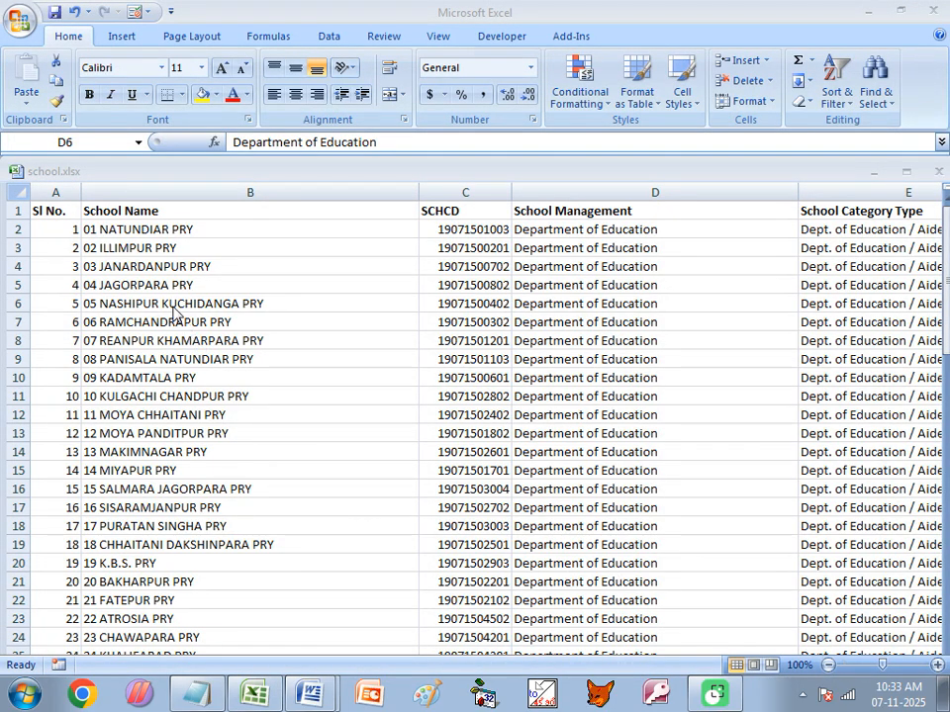
# - Select cell B4, then close school.xlsx, answering the save prompt
pyautogui.click(154, 264)
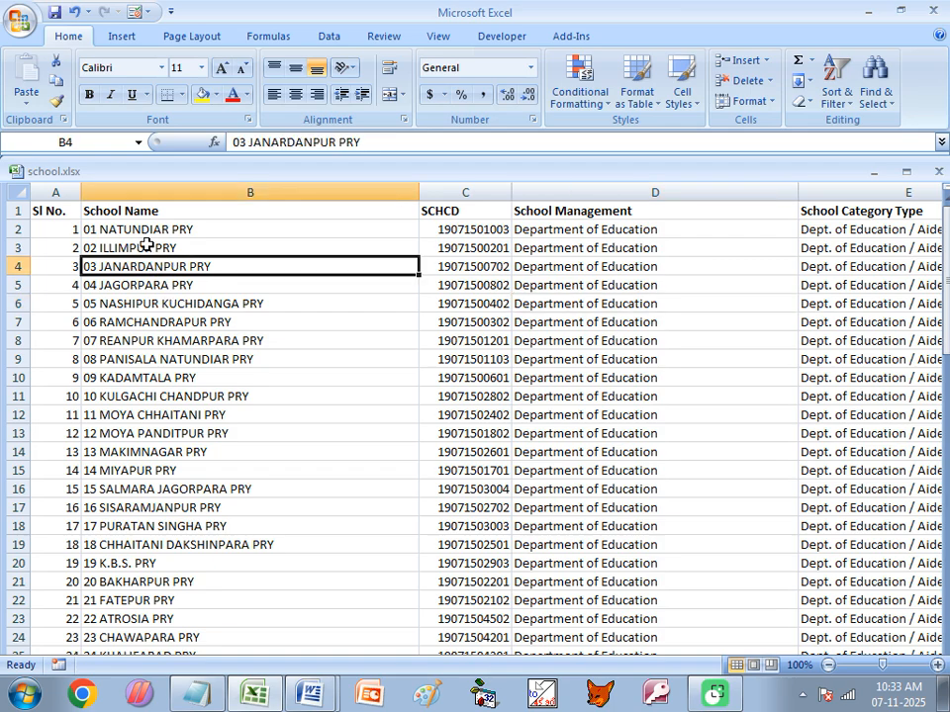
pyautogui.click(934, 10)
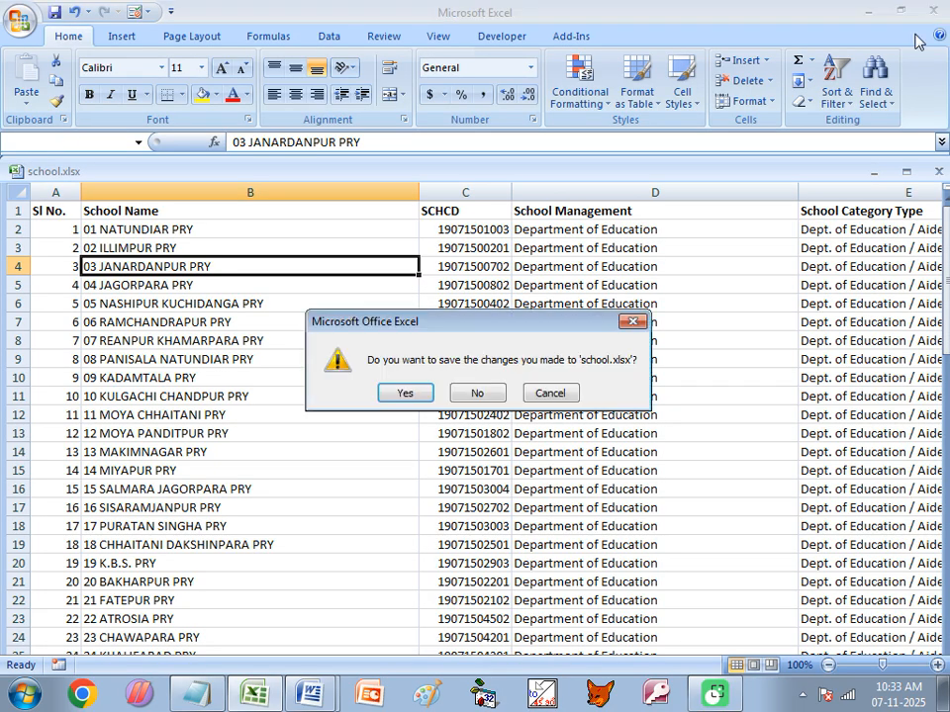
pyautogui.click(405, 393)
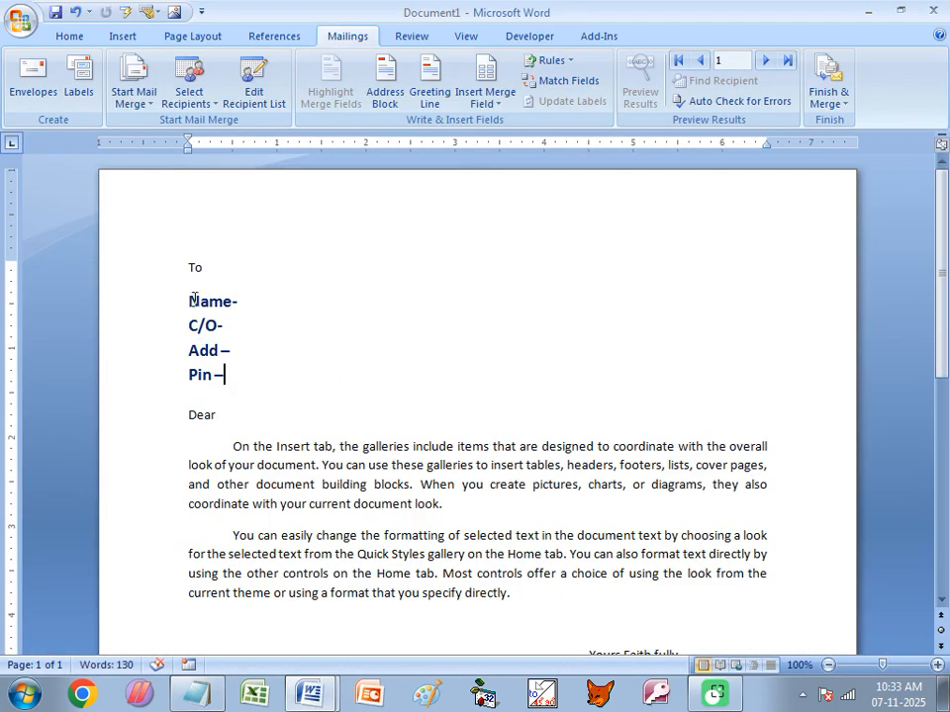
# - Relabel the Name and C/O lines as School Name- and UDISE Code-
pyautogui.write('School')
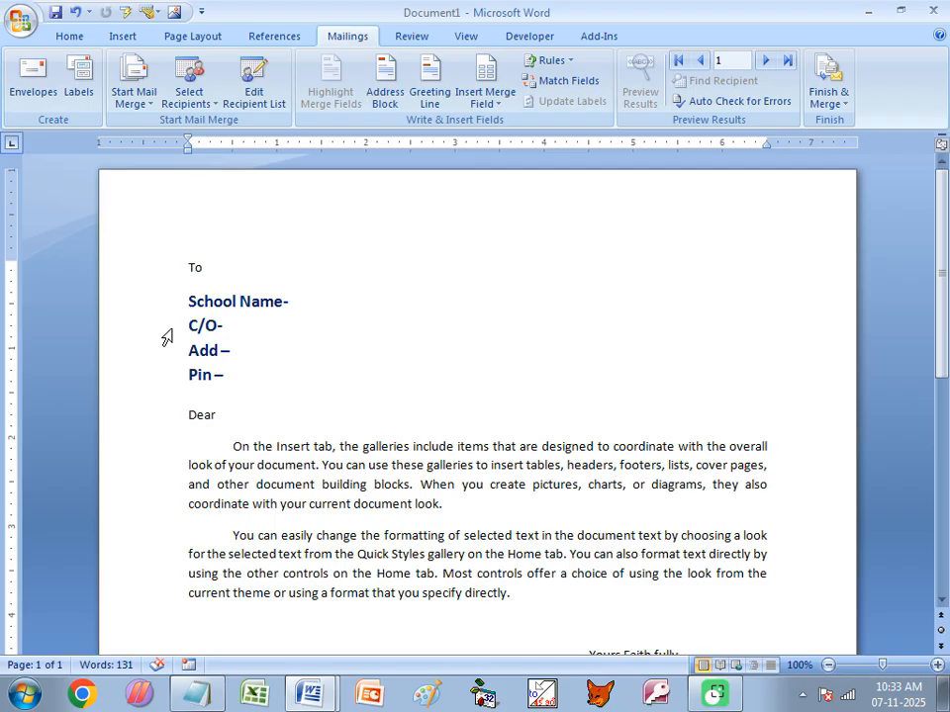
pyautogui.moveTo(188, 326); pyautogui.dragTo(224, 328)
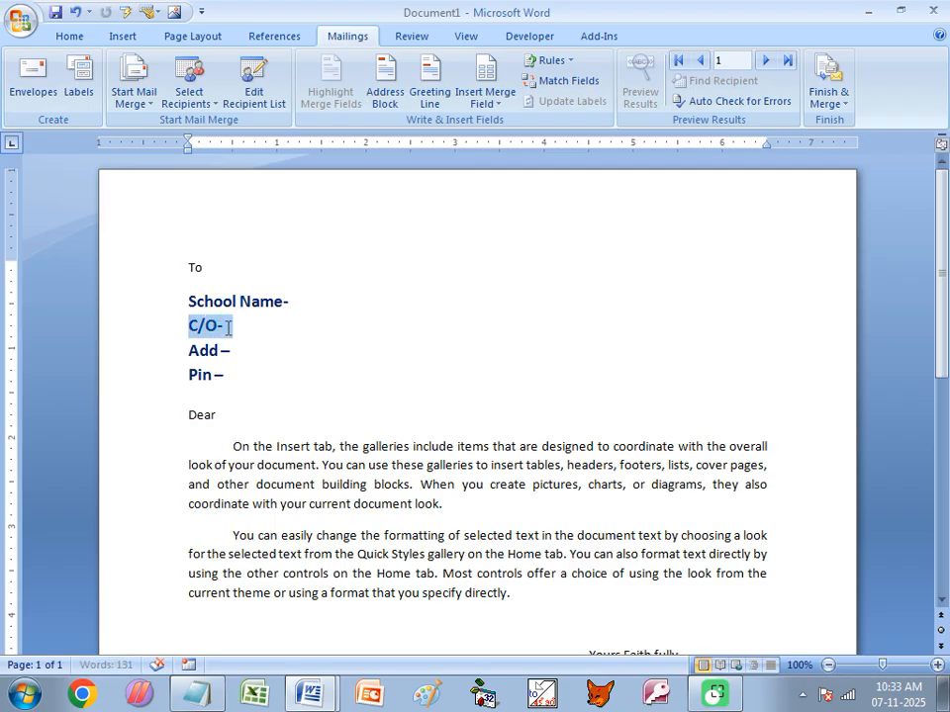
pyautogui.write('C')
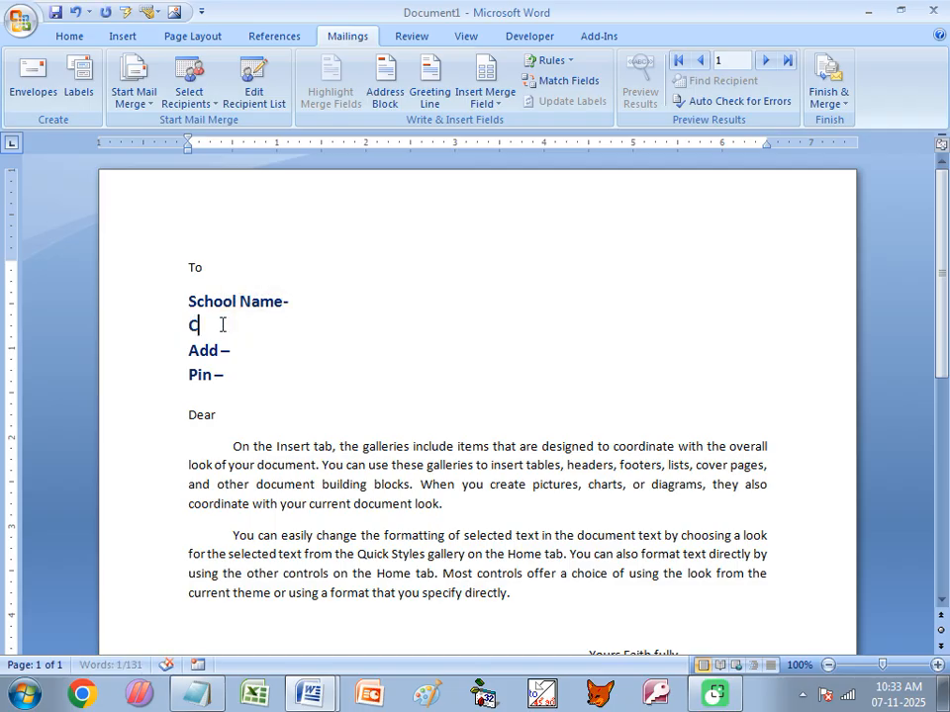
pyautogui.write('ode')
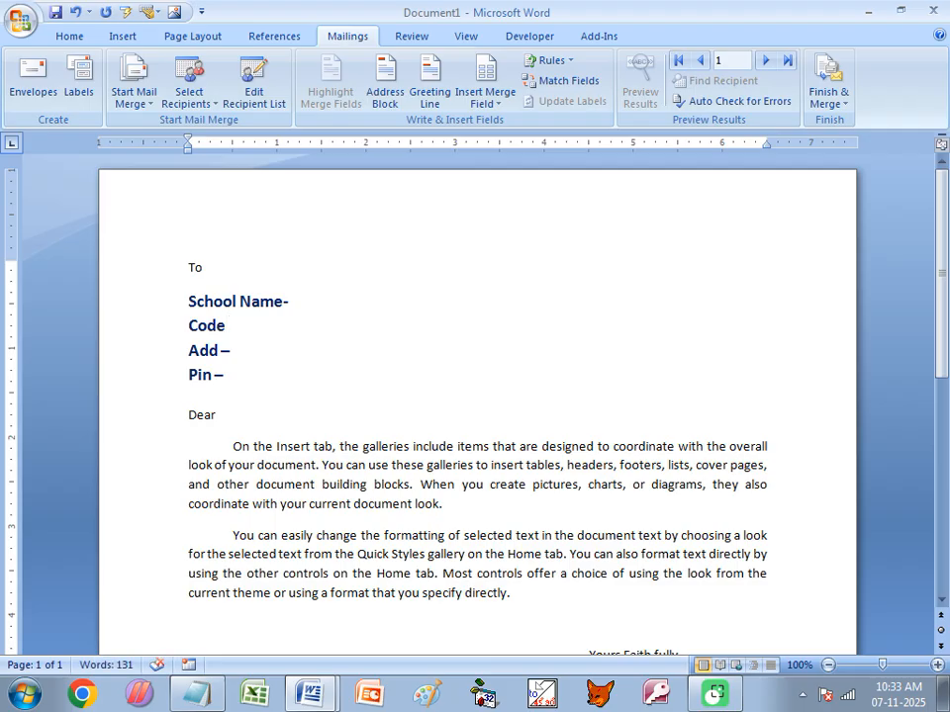
pyautogui.press('Left')
pyautogui.press('Left')
pyautogui.press('Left')
pyautogui.press('Left')
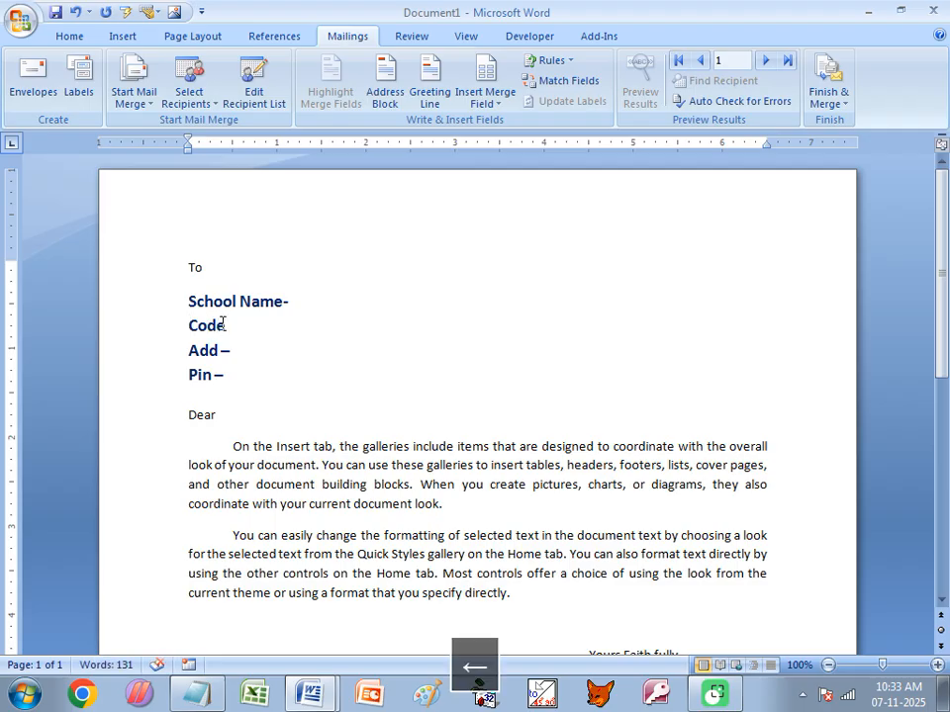
pyautogui.write('UDISE')
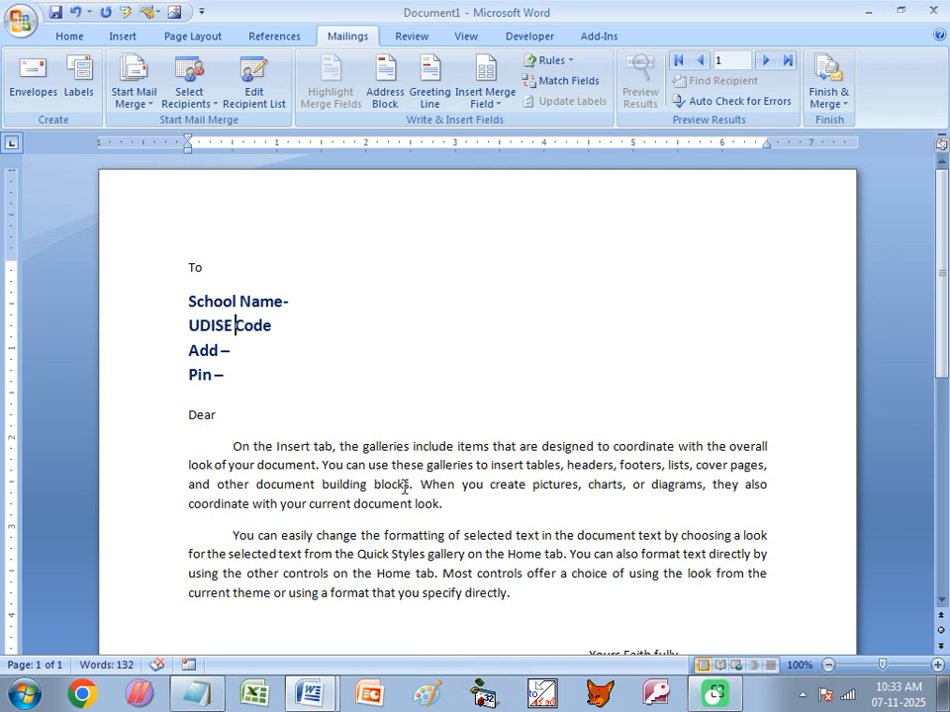
pyautogui.click(288, 333)
pyautogui.write('=')
pyautogui.press('BackSpace')
pyautogui.write('-')
# - Change the Add – label to Dept- and delete the Pin line and Dear greeting
pyautogui.moveTo(188, 350); pyautogui.dragTo(232, 355)
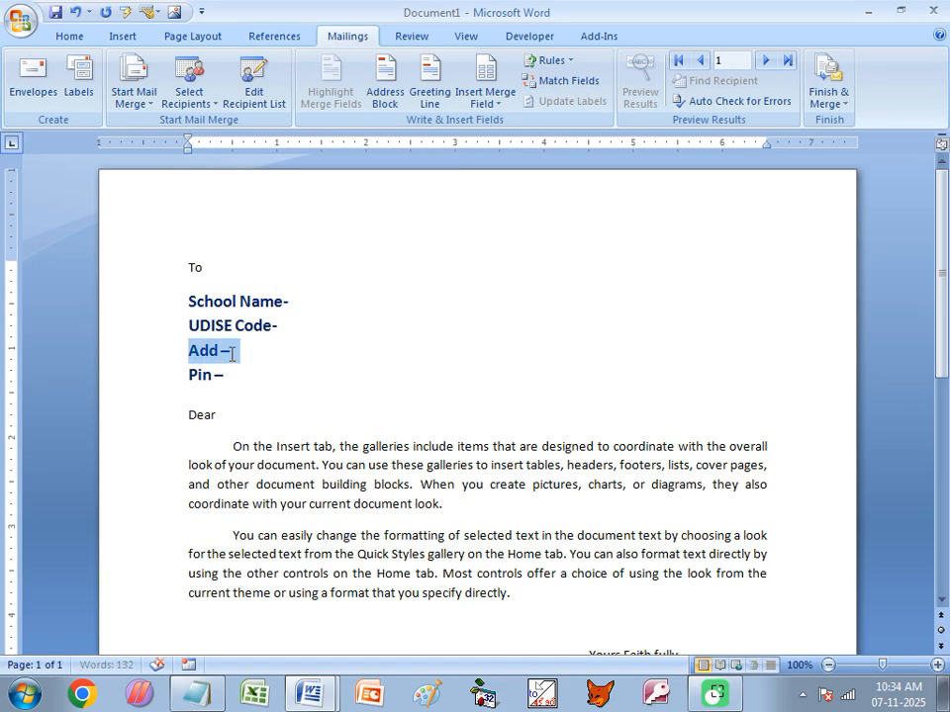
pyautogui.write('Dept-')
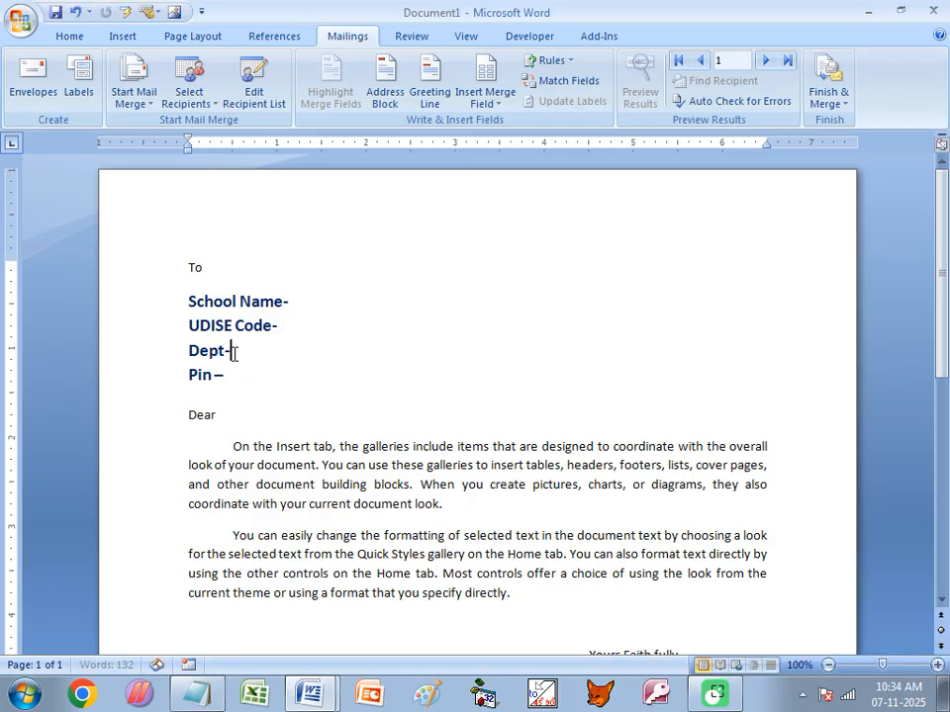
pyautogui.click(227, 377)
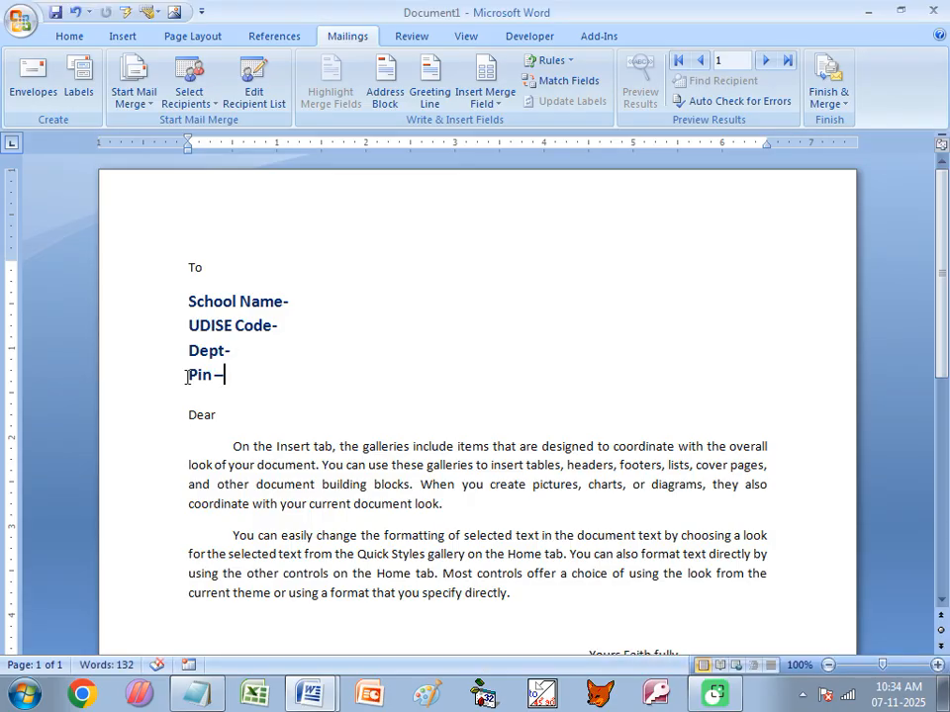
pyautogui.keyDown('shift'); pyautogui.click(187, 377); pyautogui.keyUp('shift')
pyautogui.press('Delete')
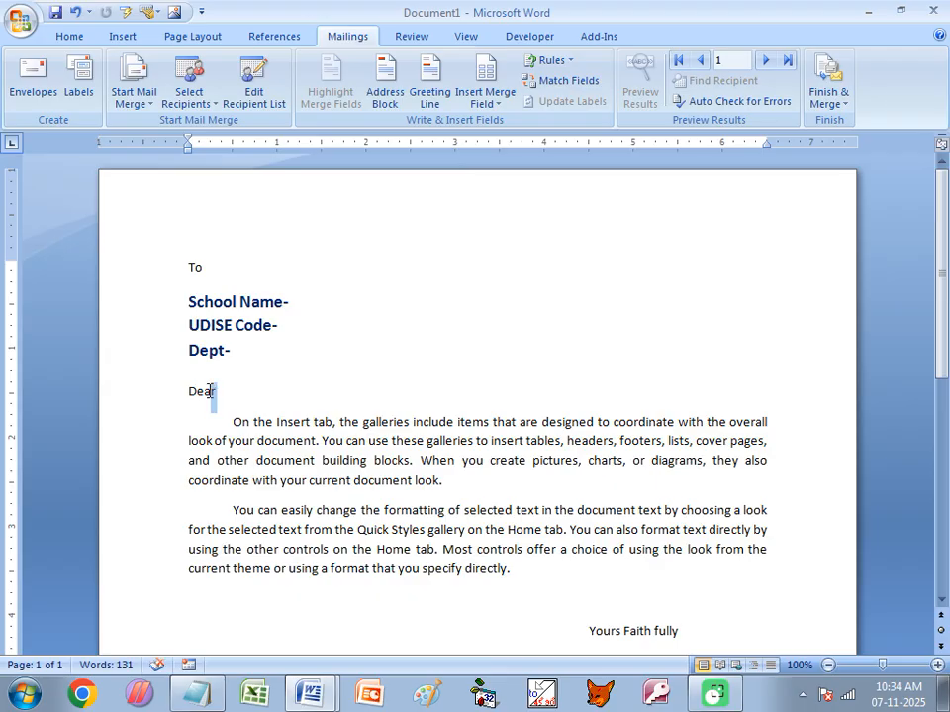
pyautogui.moveTo(210, 391); pyautogui.dragTo(191, 396)
pyautogui.press('Delete')
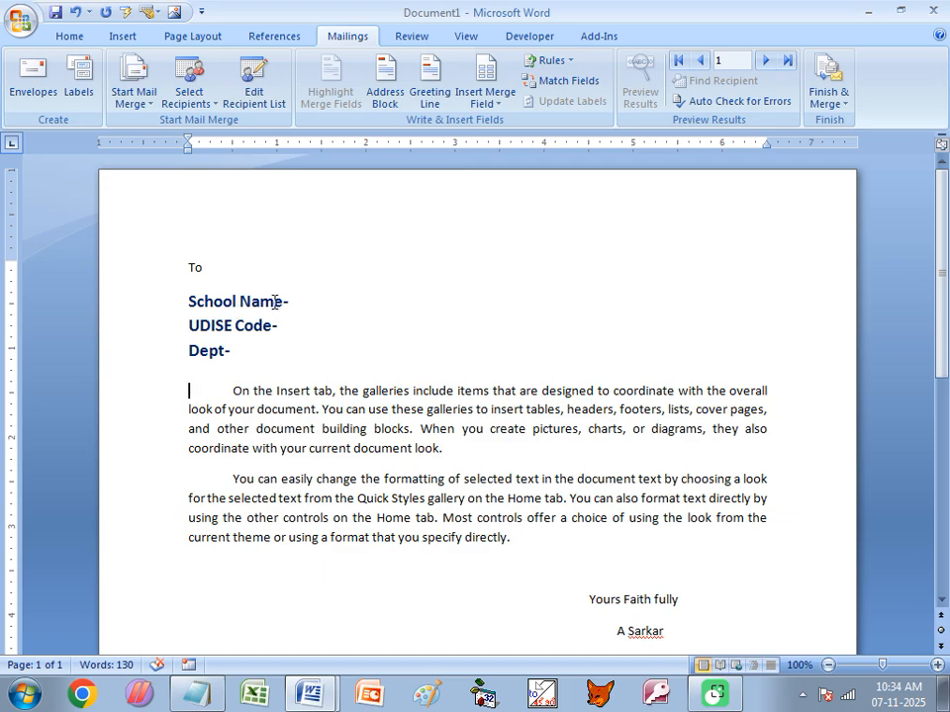
# - Link the letter to school.xlsx on the Desktop, using its Sheet1$ table
pyautogui.click(193, 99)
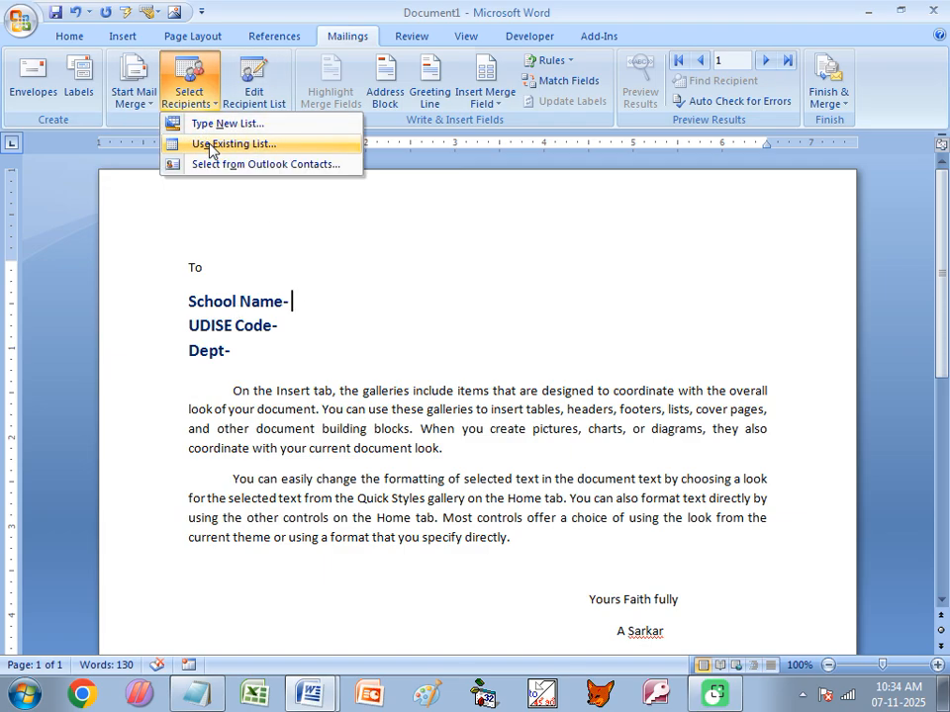
pyautogui.click(500, 109)
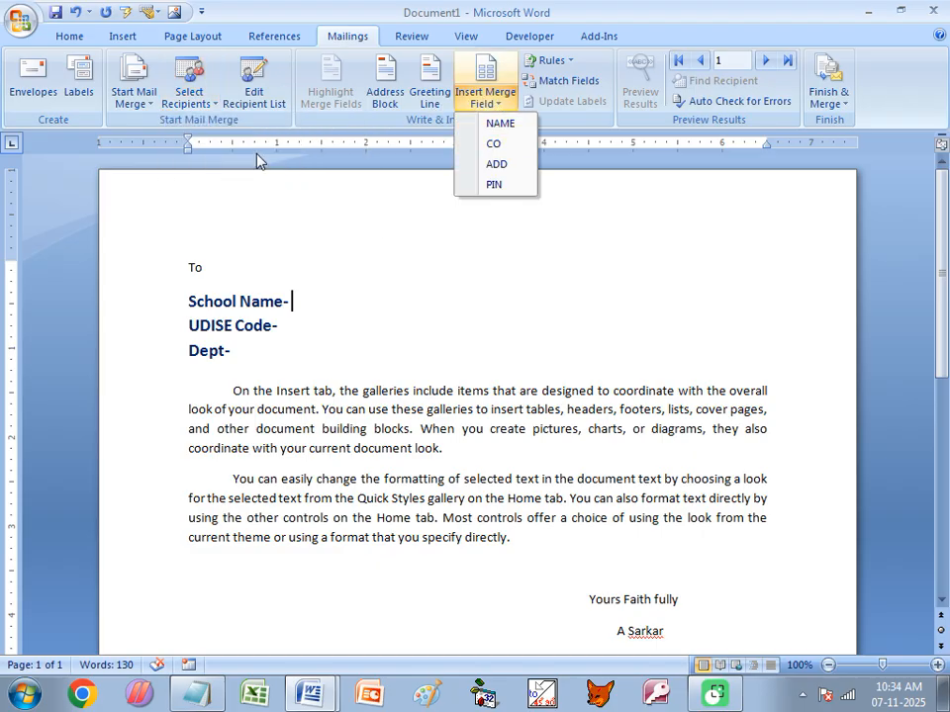
pyautogui.click(188, 97)
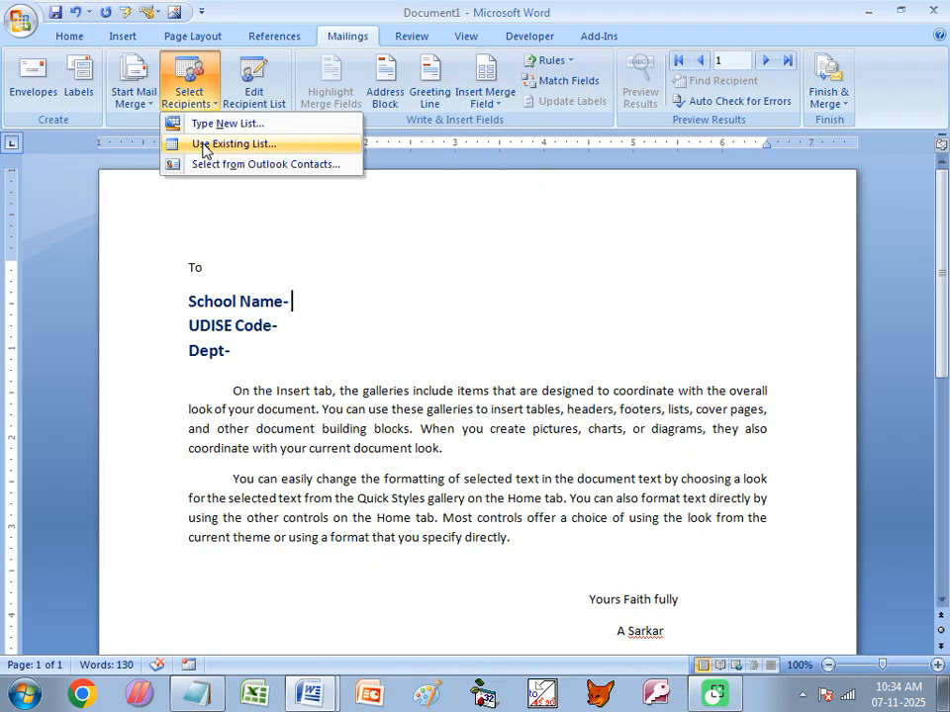
pyautogui.click(205, 146)
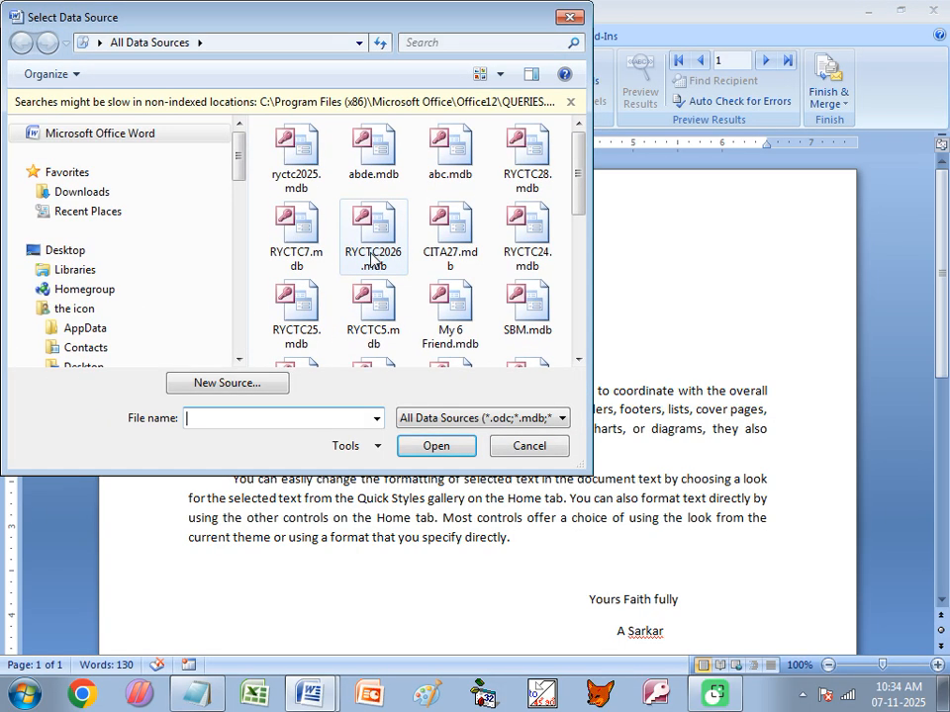
pyautogui.click(49, 250)
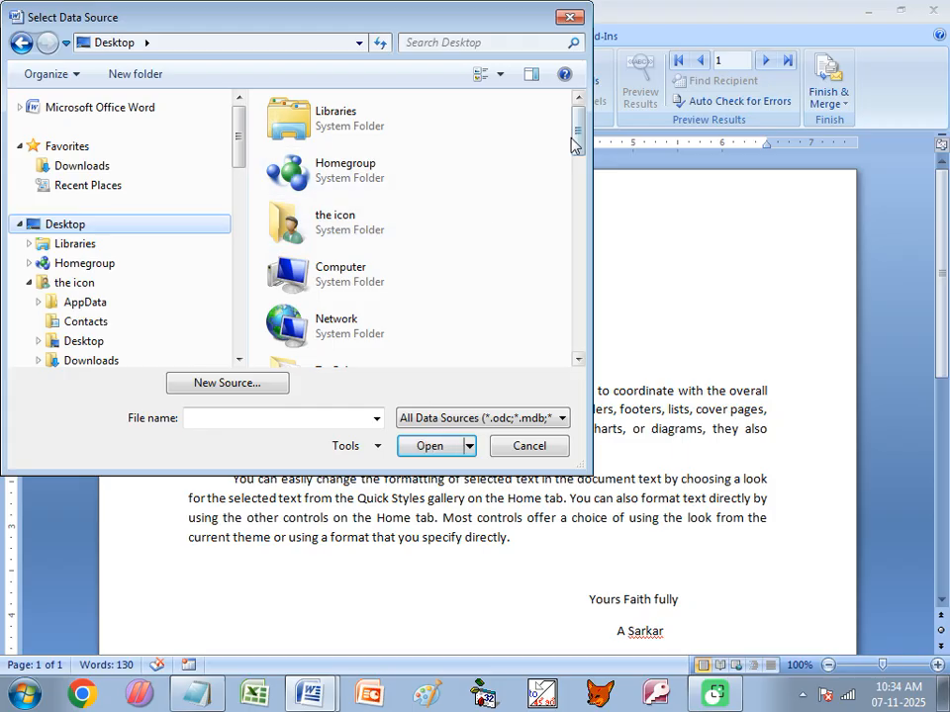
pyautogui.moveTo(572, 144); pyautogui.dragTo(566, 339)
pyautogui.click(324, 356)
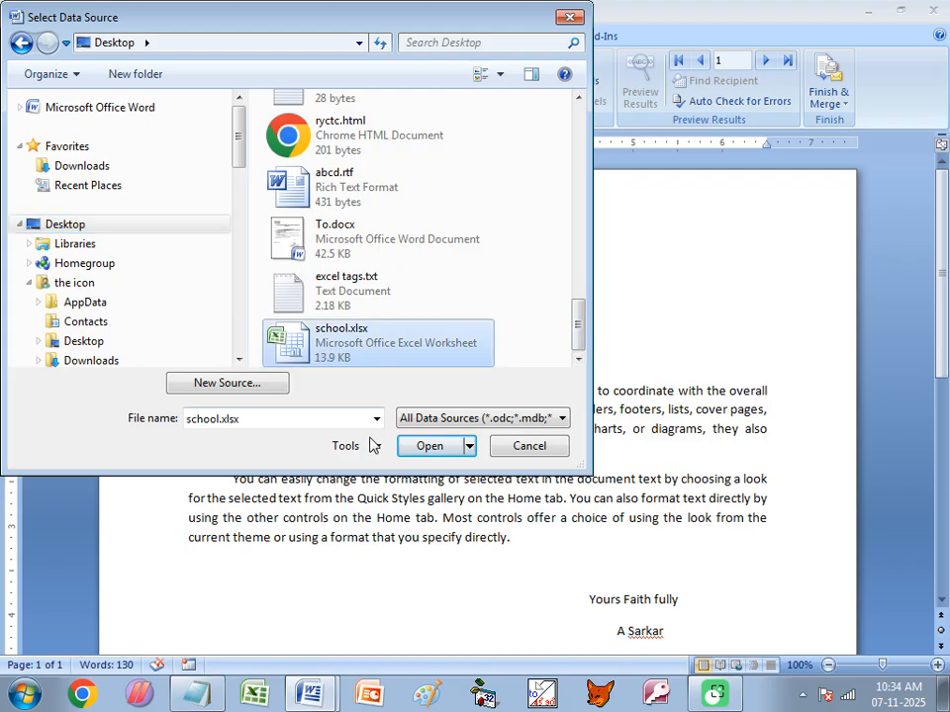
pyautogui.click(438, 446)
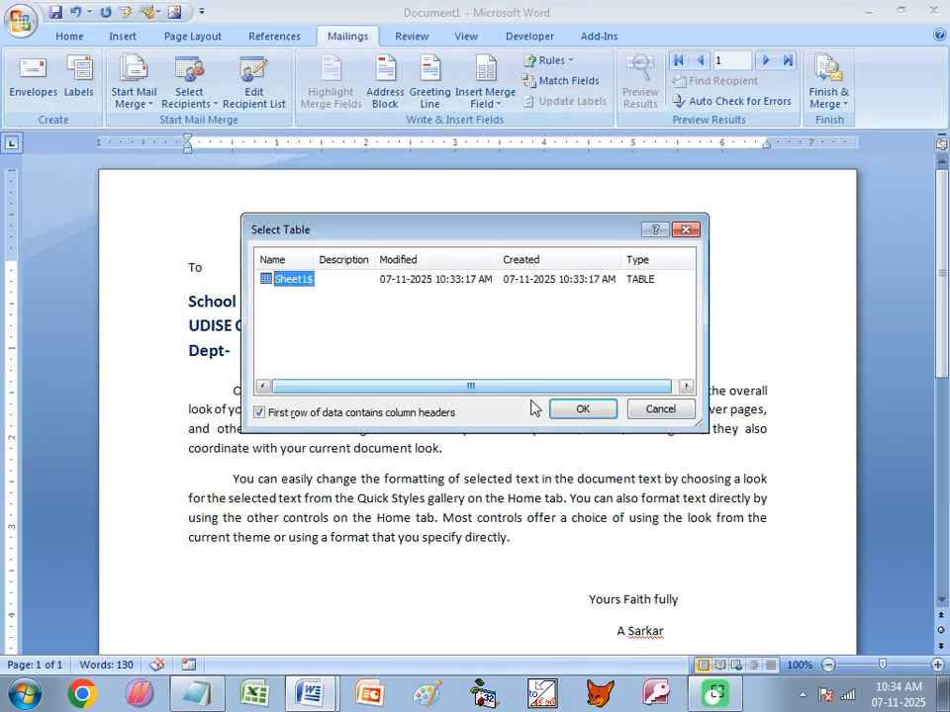
pyautogui.click(569, 412)
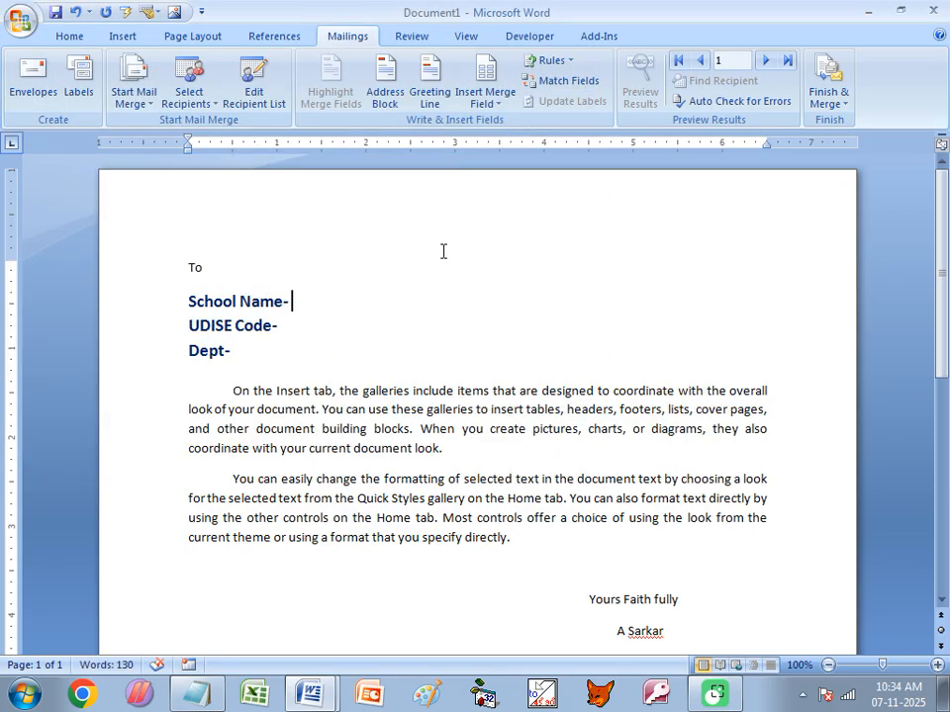
# - Insert «School_Name», «SCHCD», «School_Management», then «School_Category_Type» on a new line
pyautogui.click(498, 107)
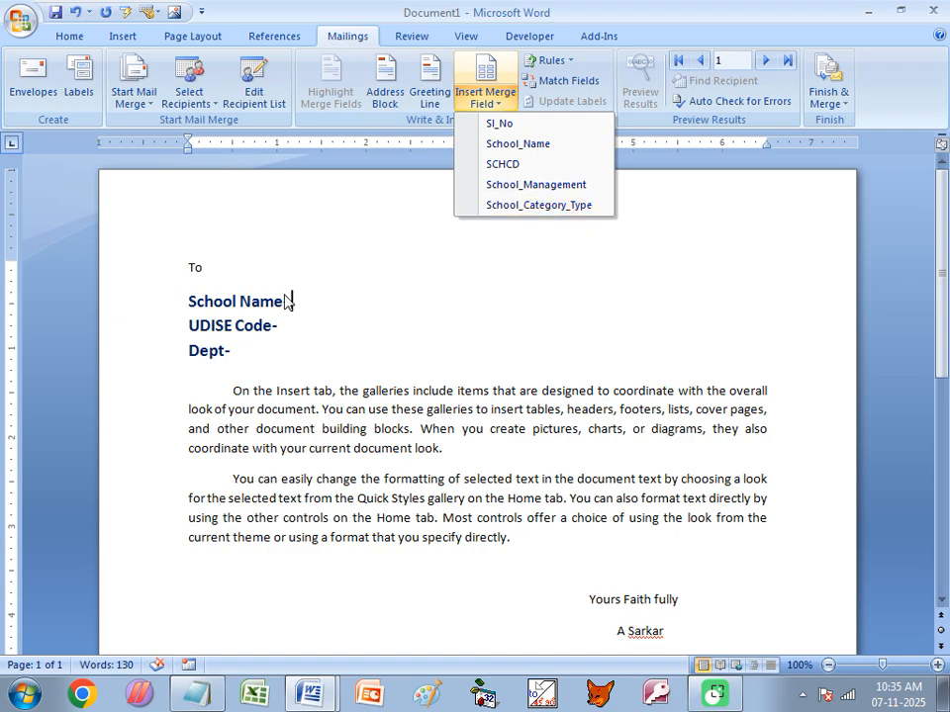
pyautogui.click(500, 144)
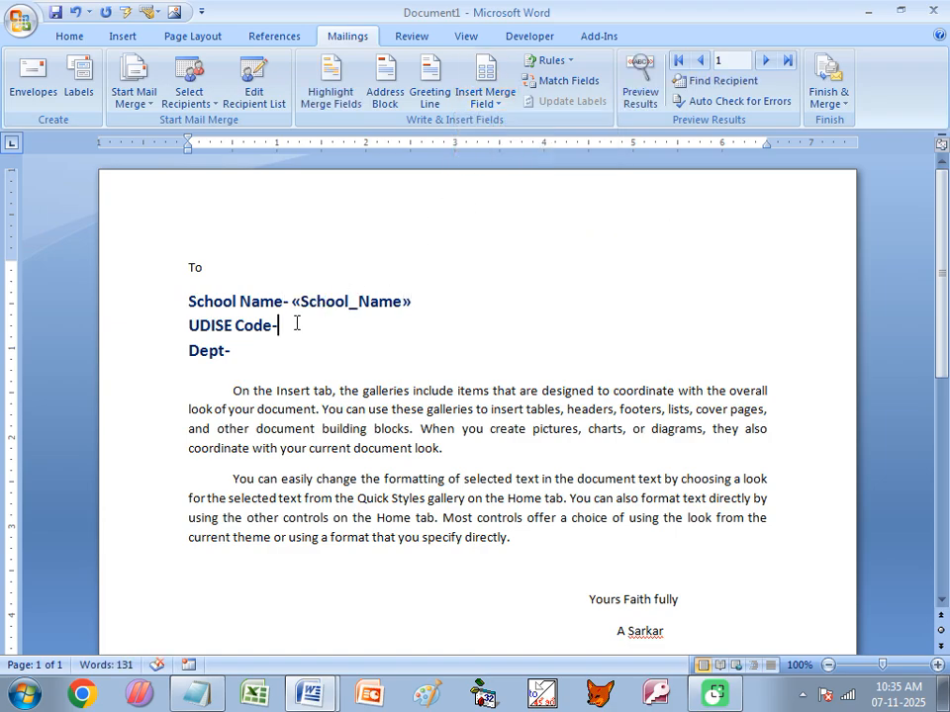
pyautogui.click(493, 102)
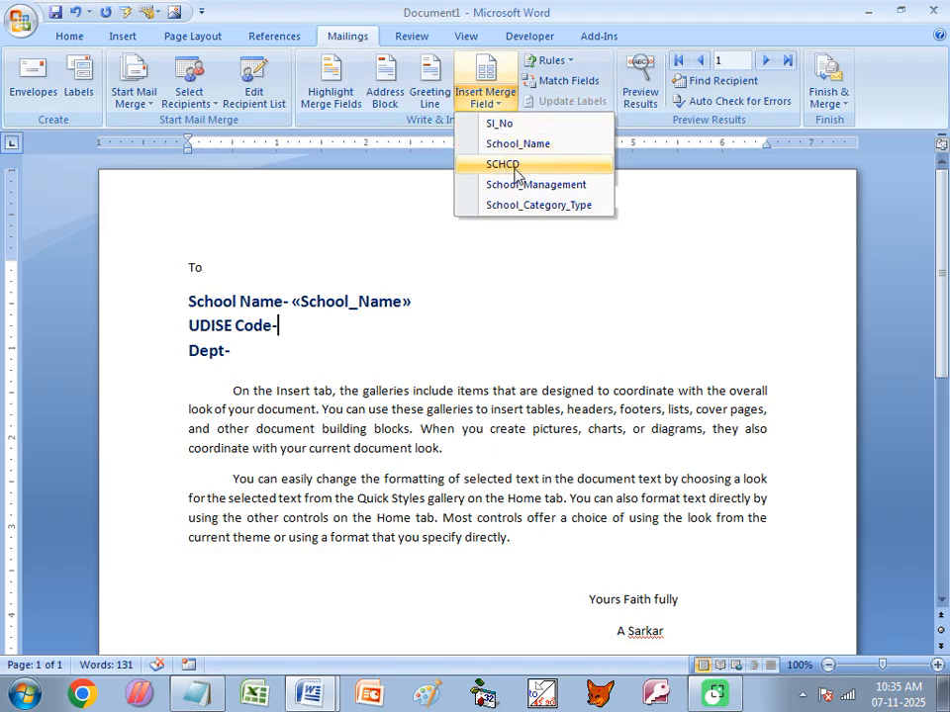
pyautogui.click(507, 165)
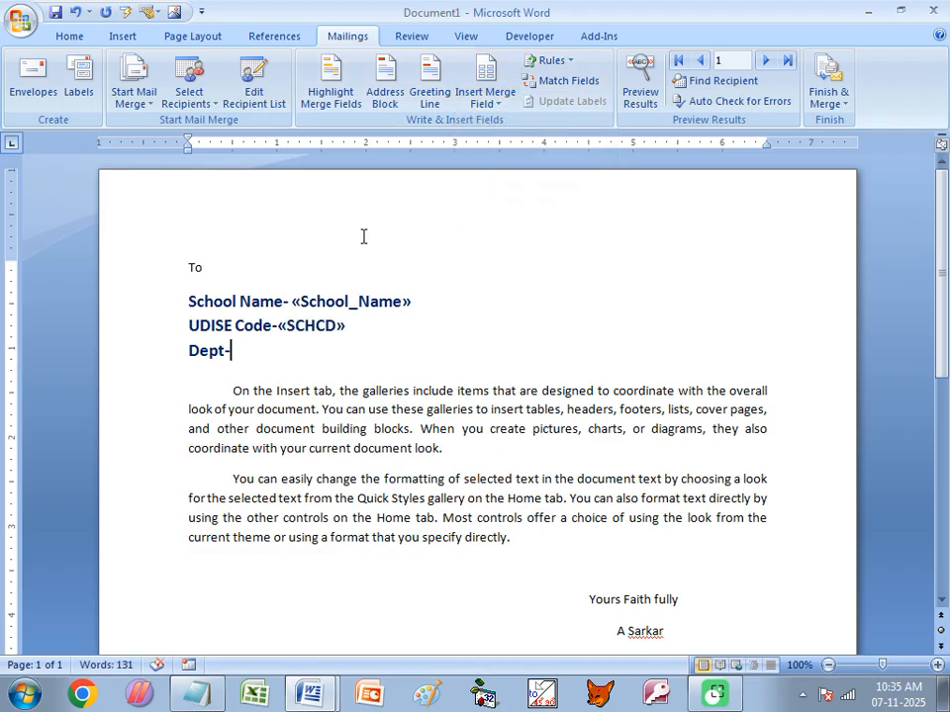
pyautogui.click(486, 99)
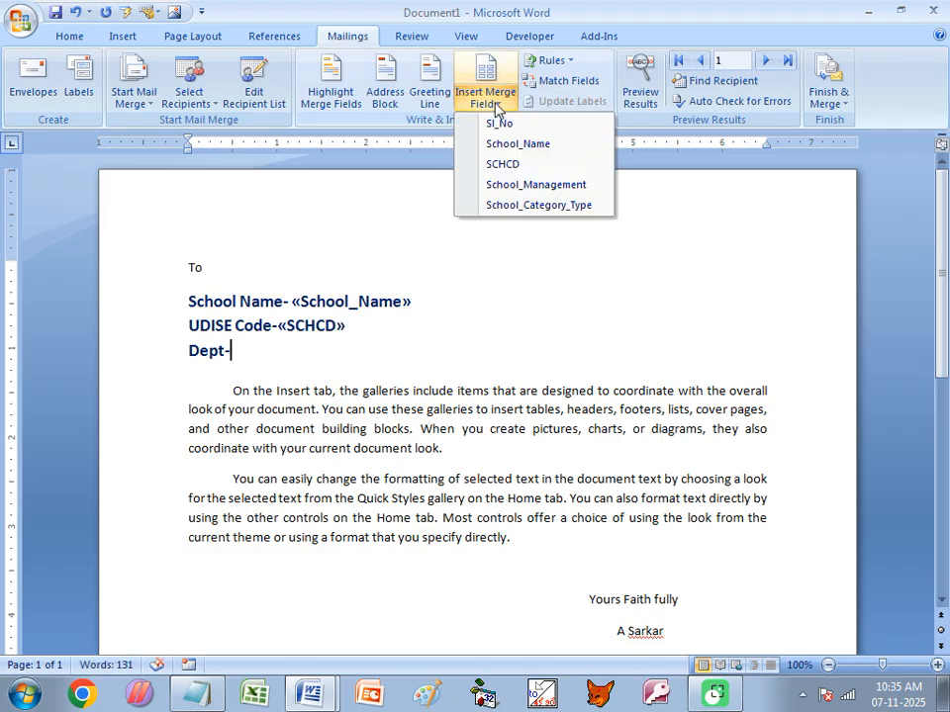
pyautogui.click(534, 188)
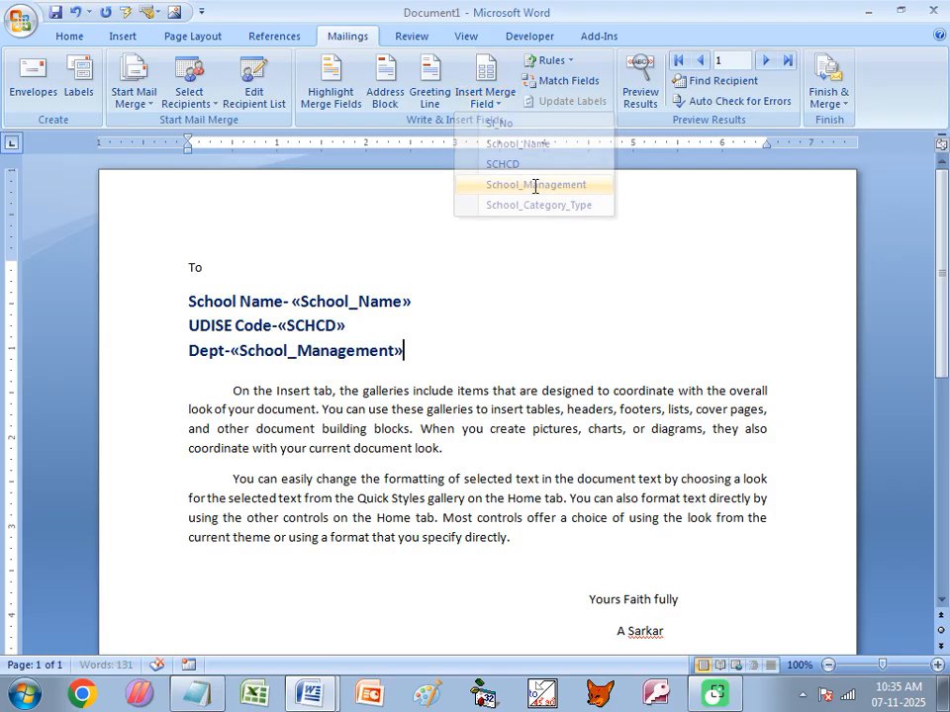
pyautogui.press('Return')
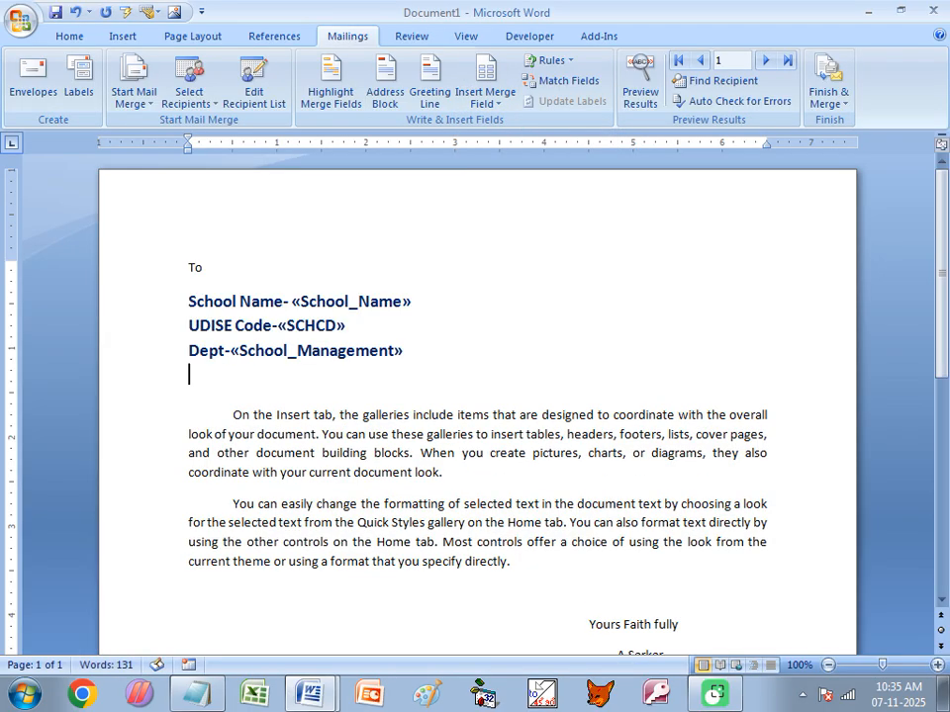
pyautogui.click(500, 103)
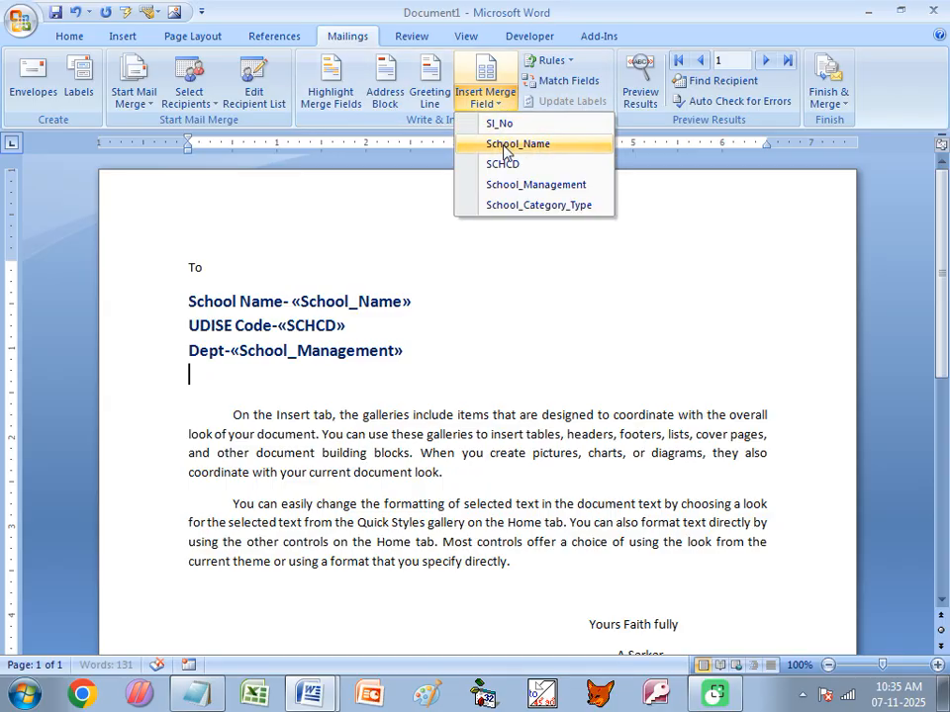
pyautogui.click(531, 206)
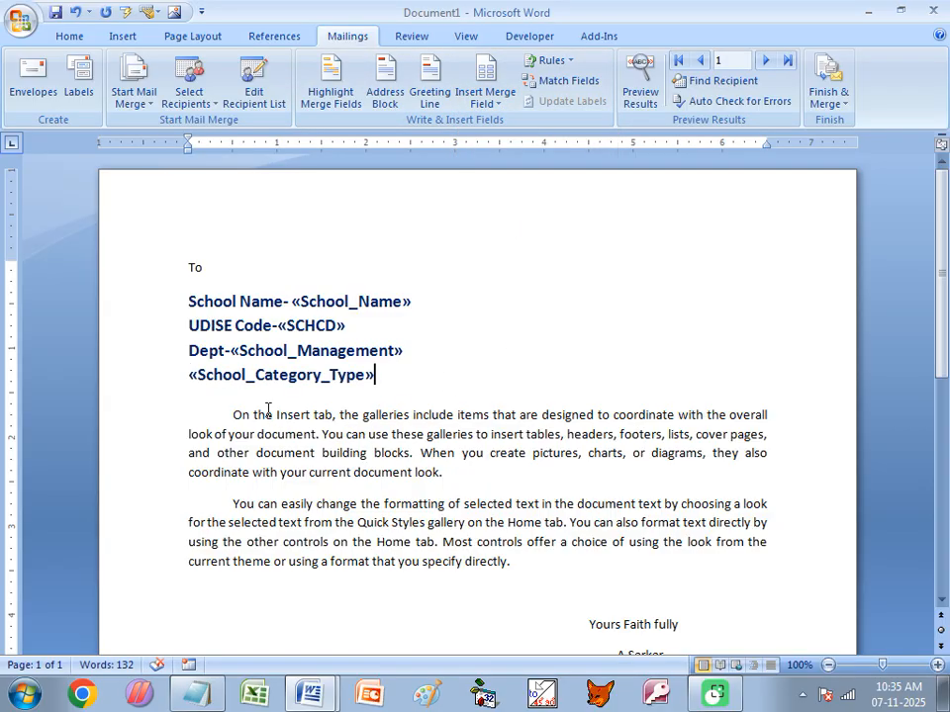
pyautogui.click(198, 319)
# - Merge all school records into editable individual letters, producing the 146-page Letters4
pyautogui.click(825, 99)
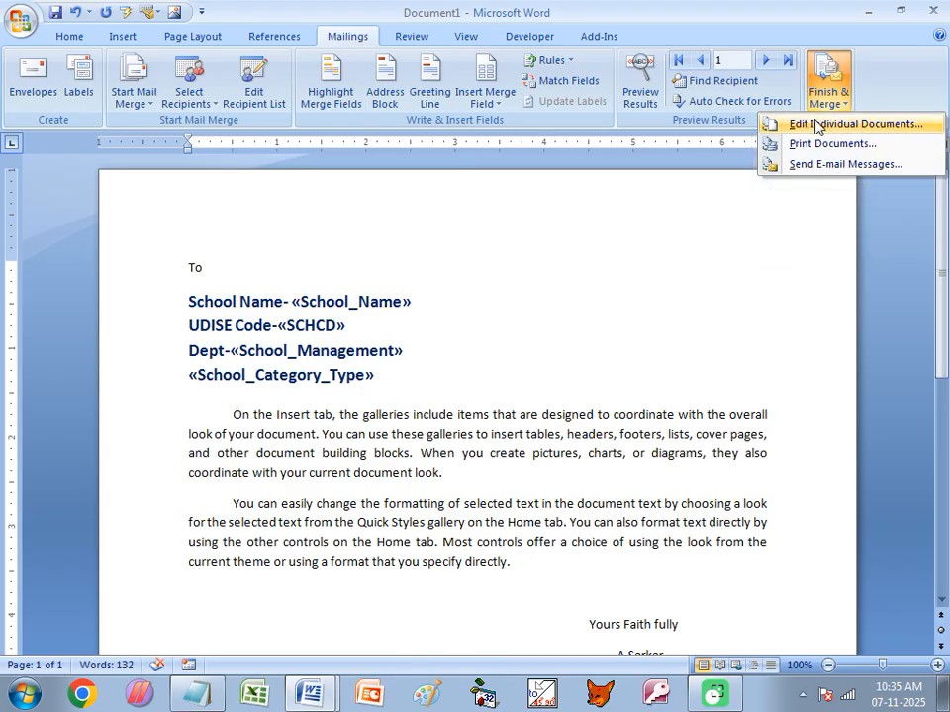
pyautogui.click(811, 125)
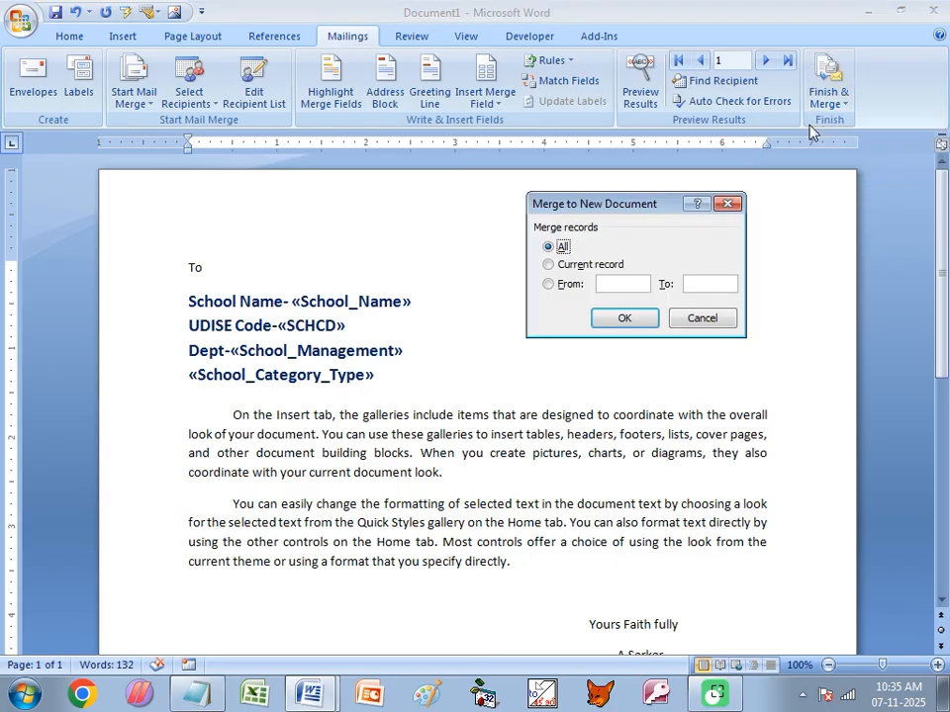
pyautogui.click(619, 322)
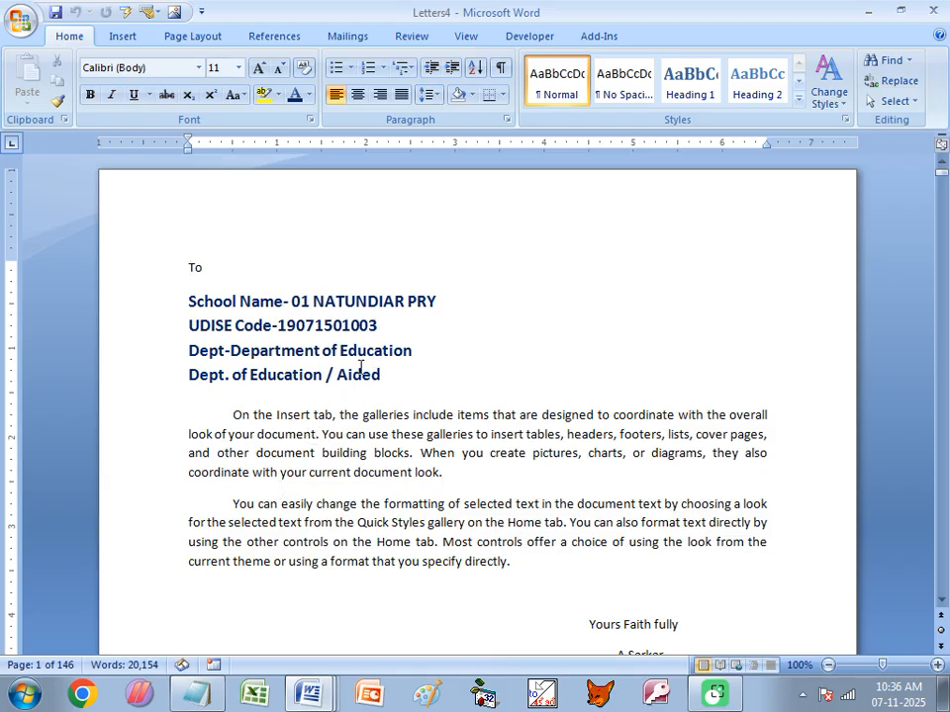
pyautogui.scroll(-15, 360, 366)
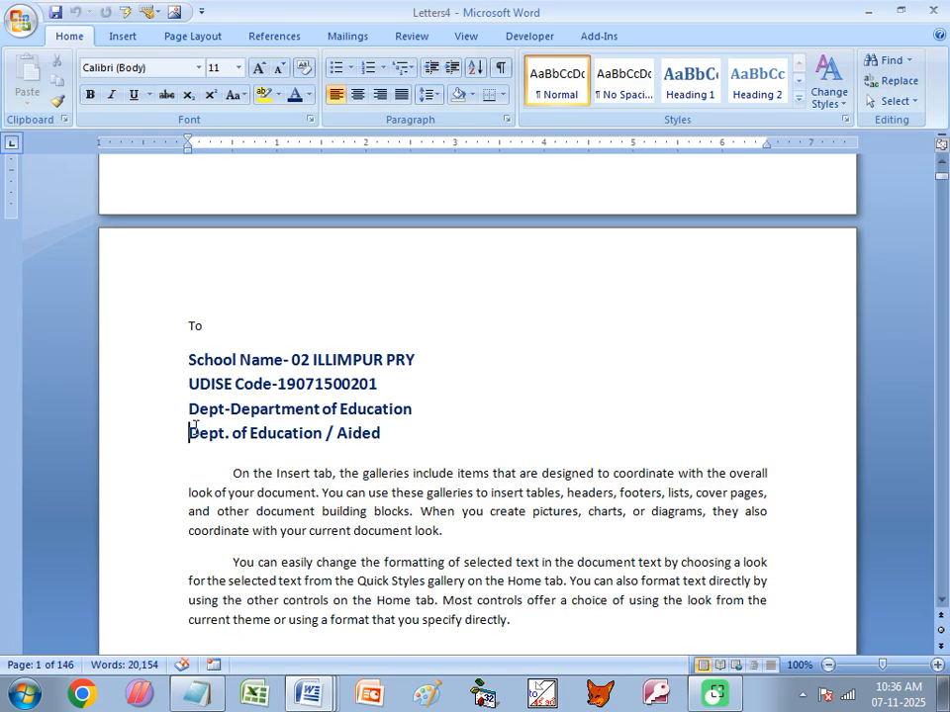
pyautogui.moveTo(193, 429); pyautogui.dragTo(353, 441)
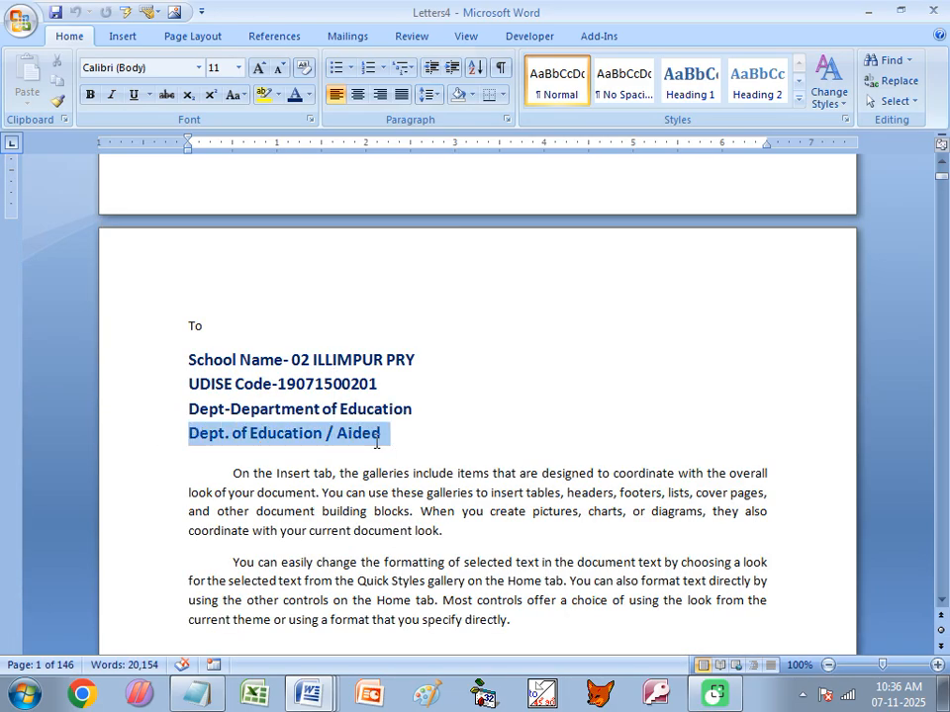
pyautogui.click(227, 409)
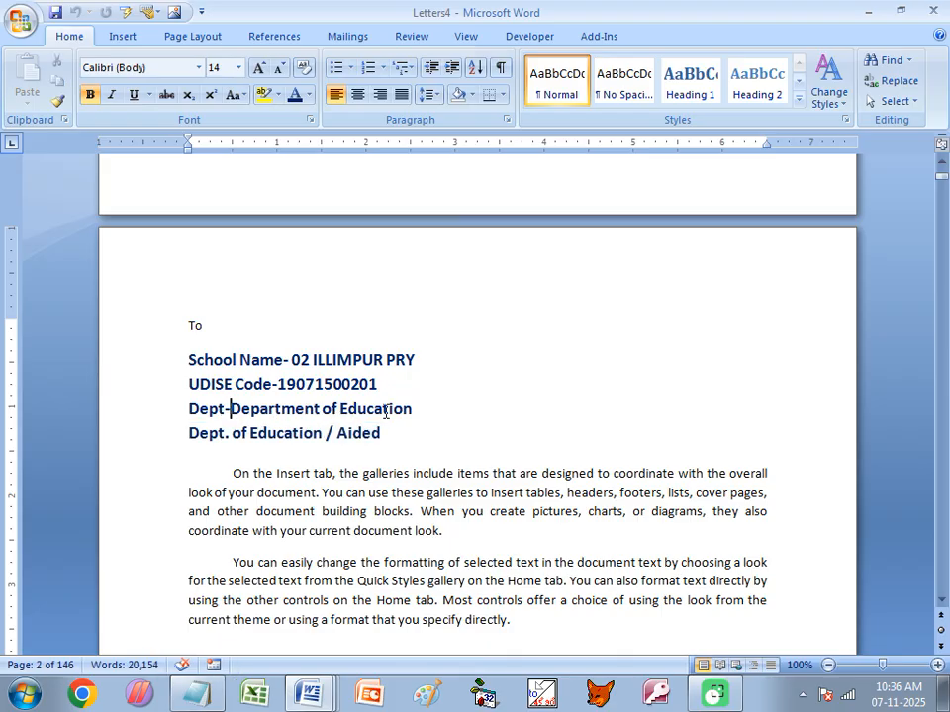
pyautogui.scroll(-10, 269, 436)
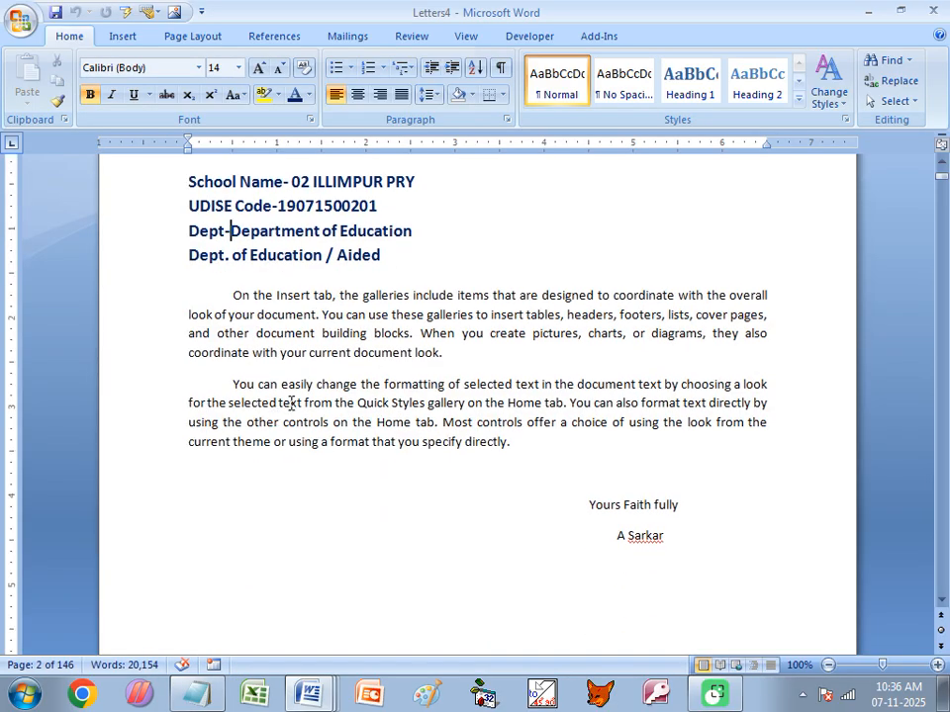
pyautogui.scroll(8, 291, 409)
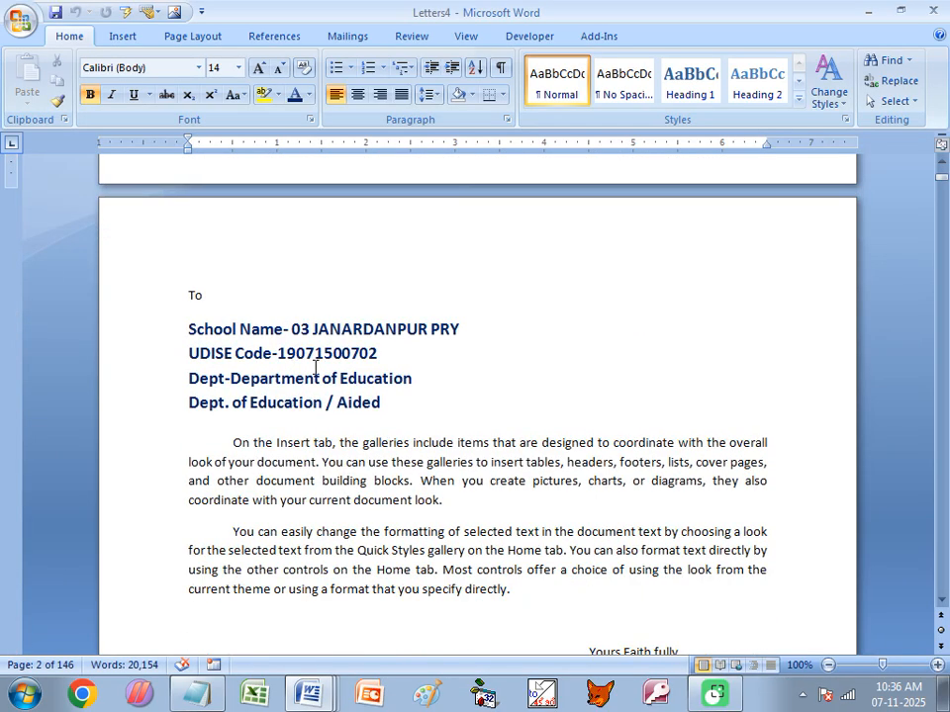
pyautogui.scroll(-6, 322, 356)
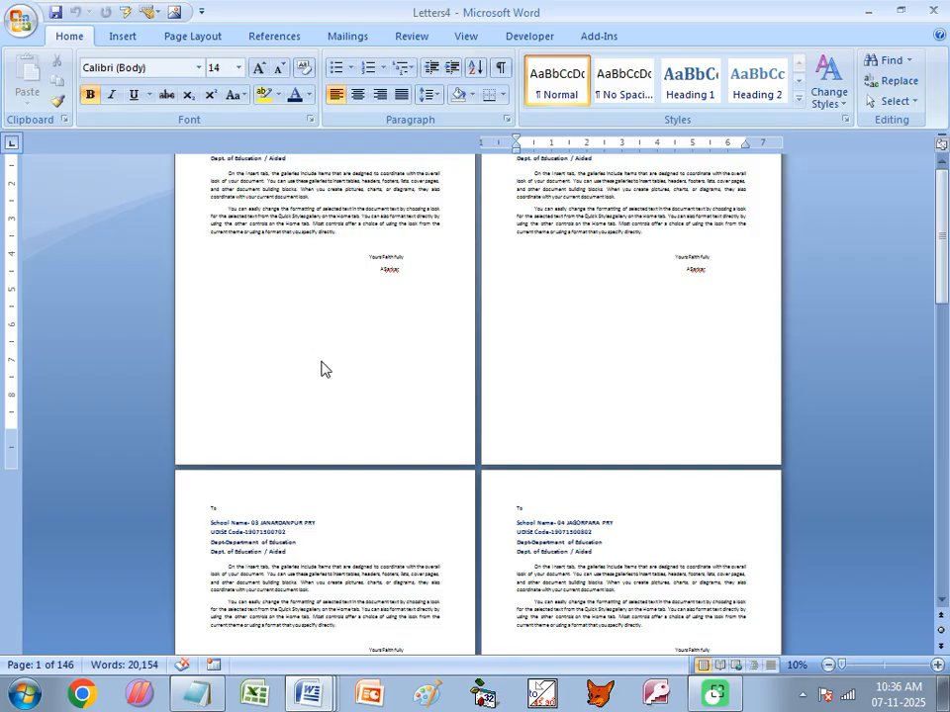
# - Scroll the 10% page grid of Letters4 down to its last pages
pyautogui.scroll(-3, 322, 366)
pyautogui.scroll(-5, 325, 381)
pyautogui.scroll(-6, 326, 394)
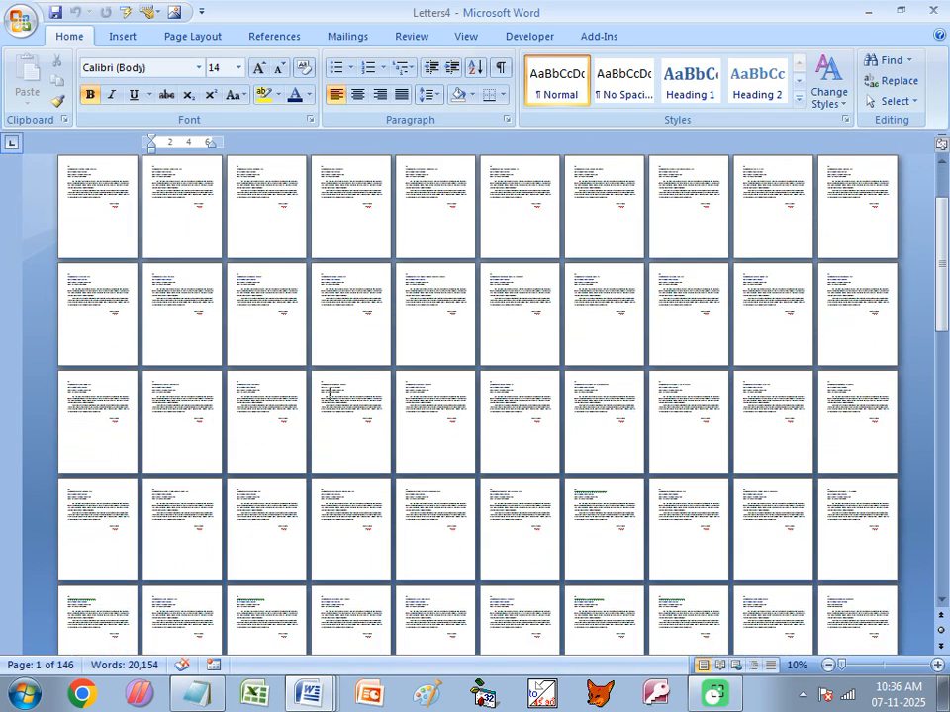
pyautogui.scroll(-6, 394, 435)
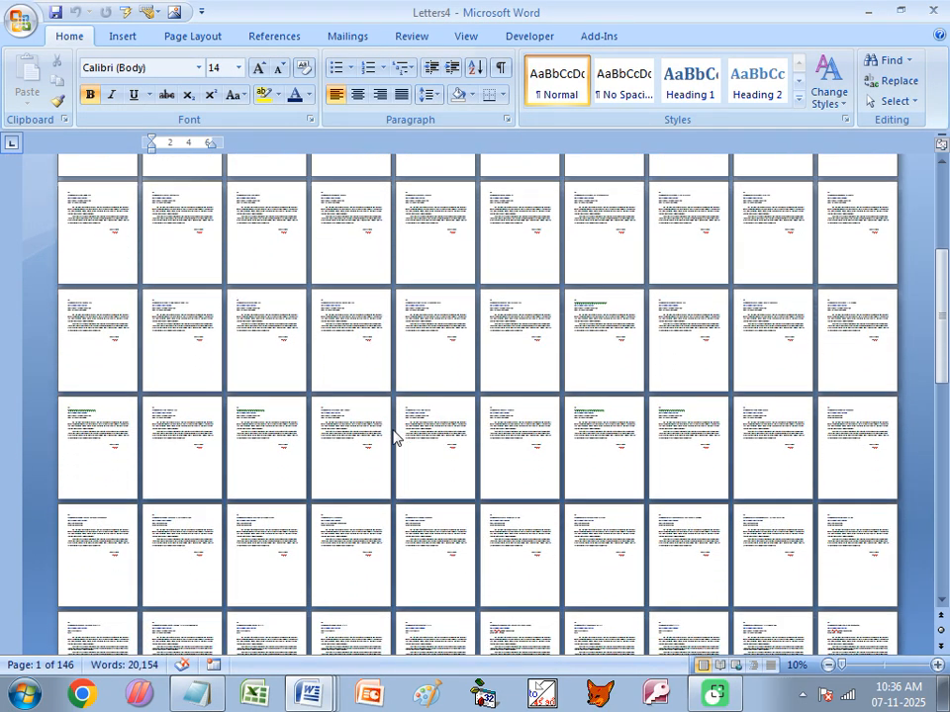
pyautogui.scroll(-3, 557, 425)
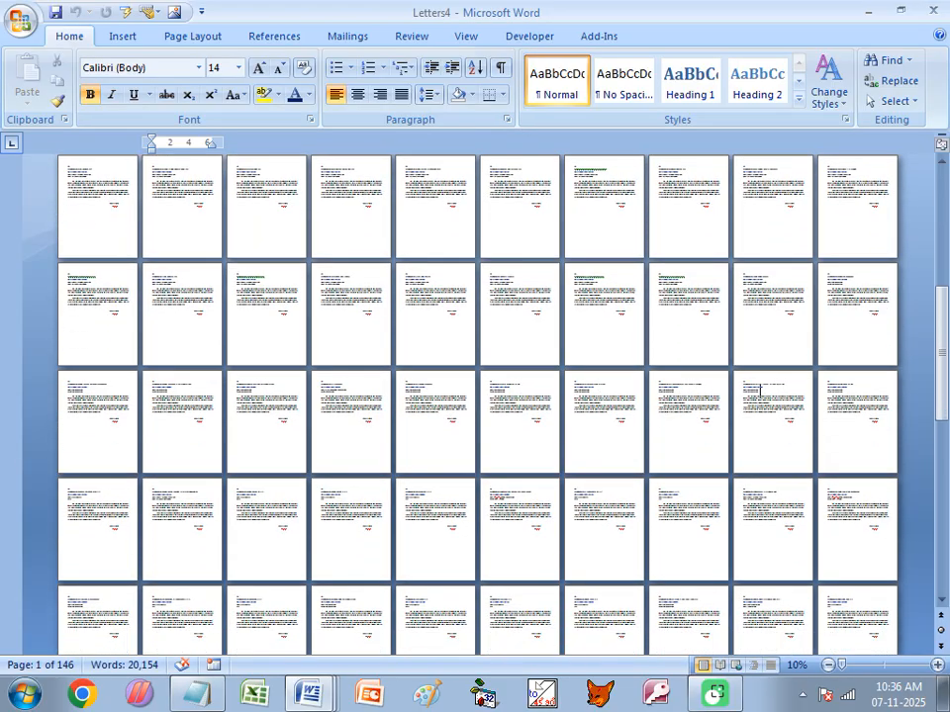
pyautogui.moveTo(948, 388); pyautogui.dragTo(948, 449)
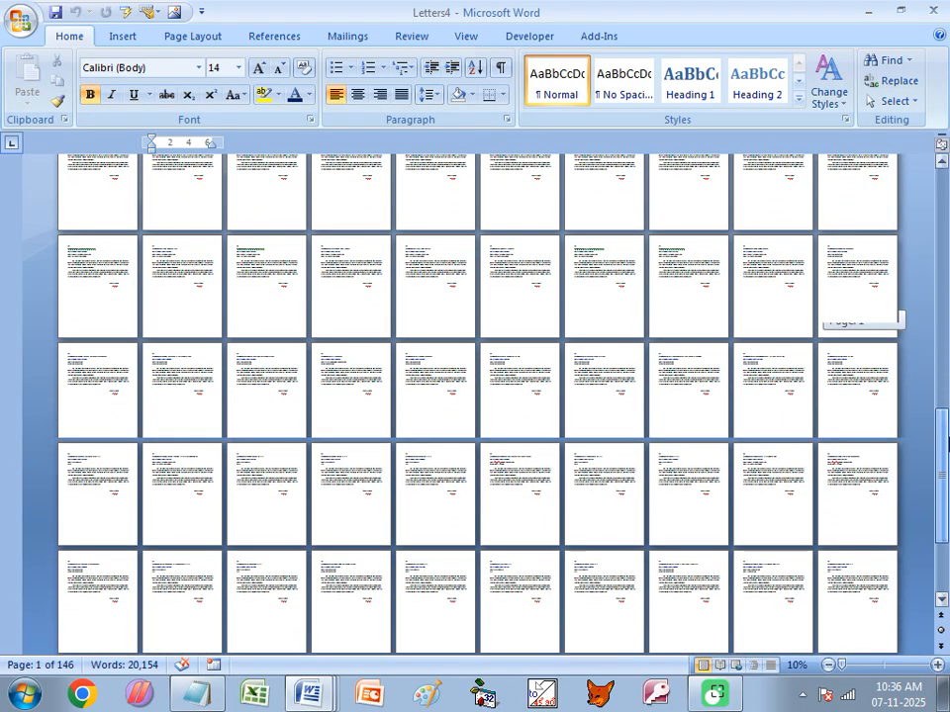
pyautogui.scroll(-5, 602, 515)
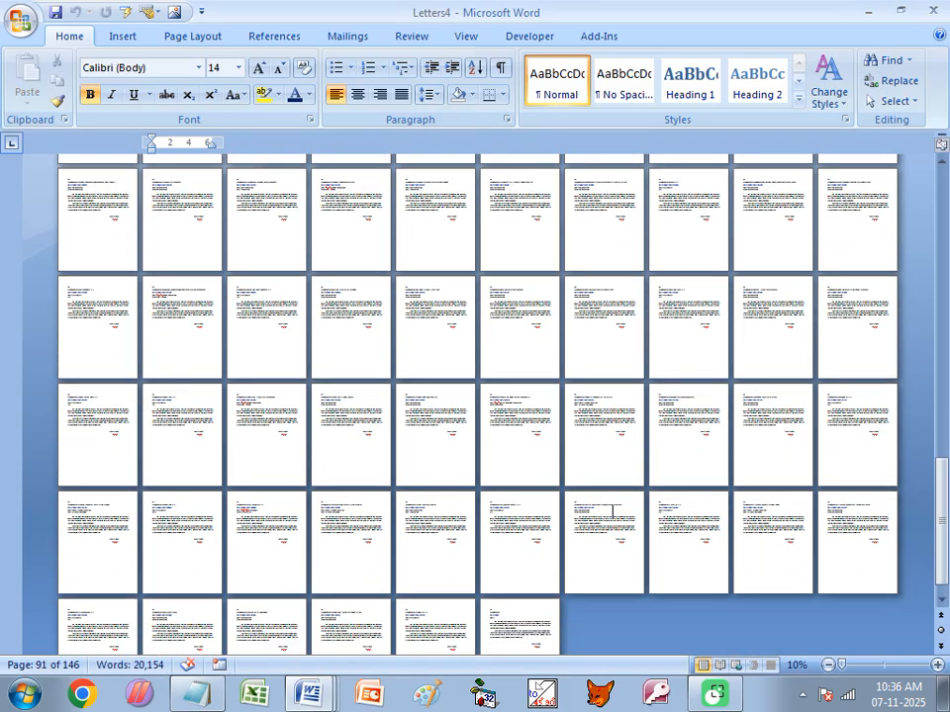
pyautogui.scroll(-3, 612, 511)
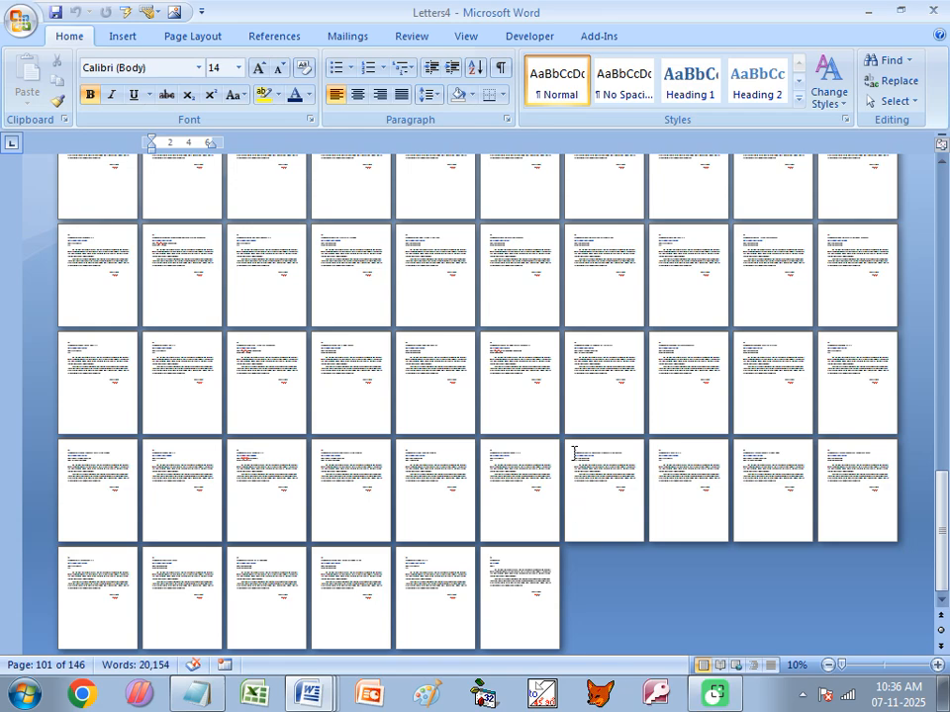
# - Zoom into the final letter and scroll through the last letters to check their school details
pyautogui.click(511, 584)
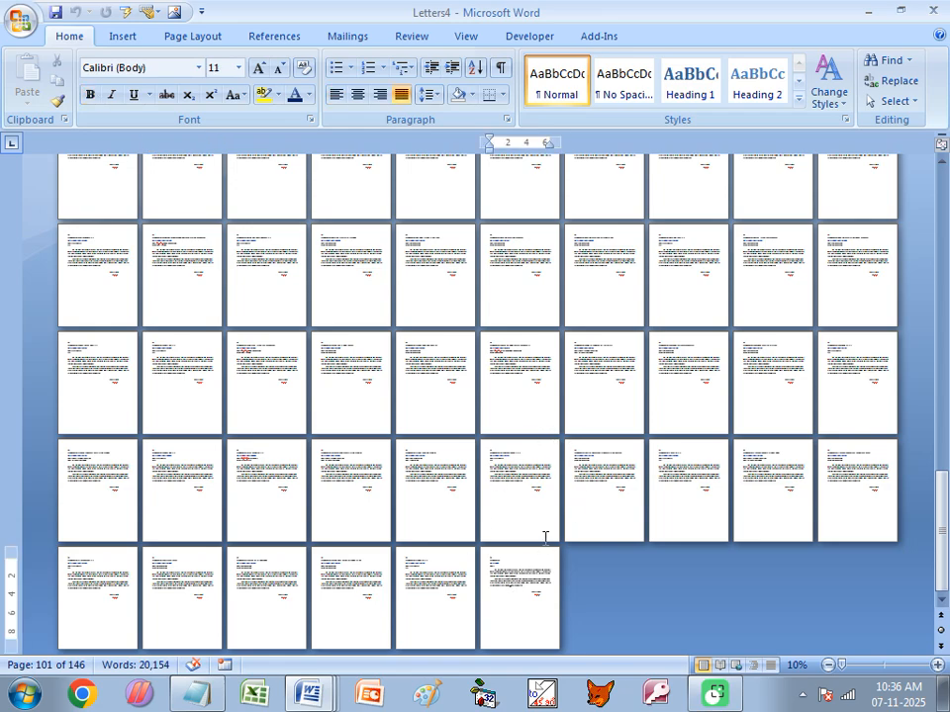
pyautogui.keyDown('ctrl'); pyautogui.scroll(6, 554, 522); pyautogui.keyUp('ctrl')
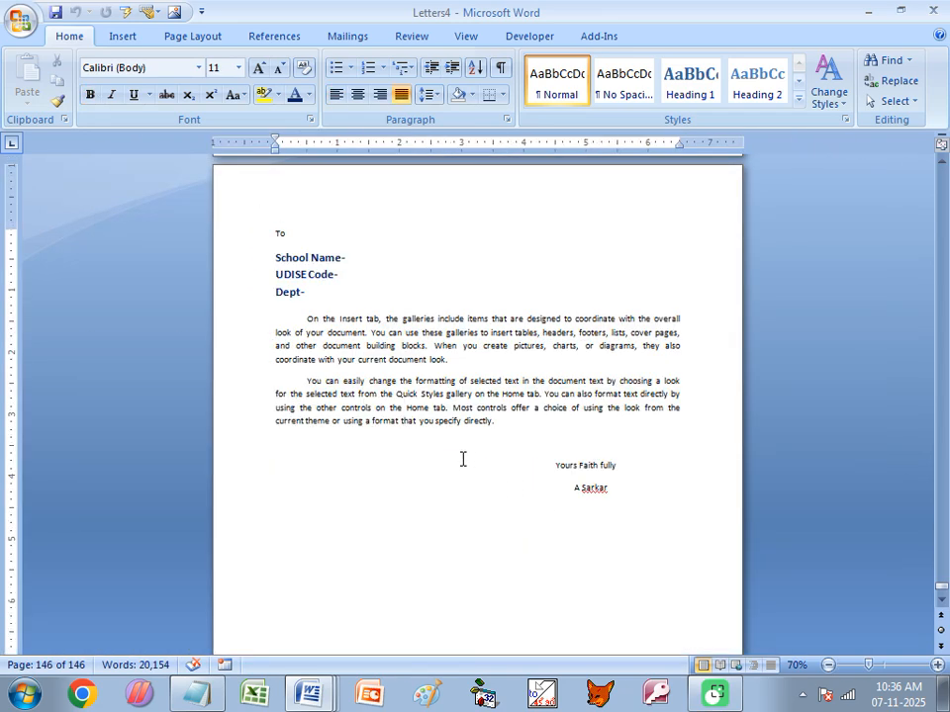
pyautogui.scroll(3, 443, 445)
pyautogui.scroll(-10, 435, 439)
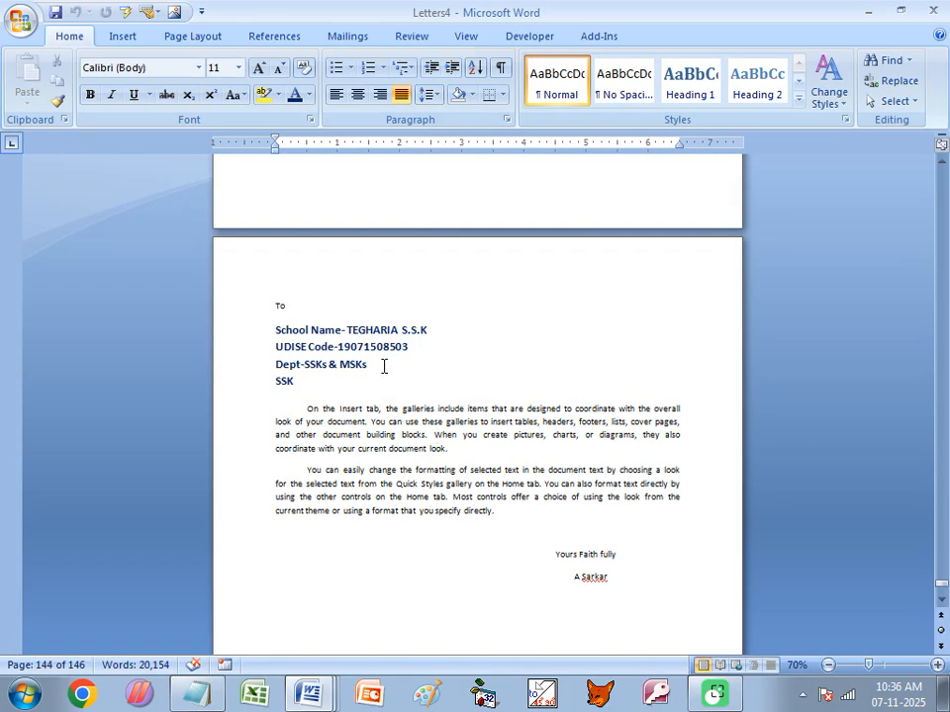
pyautogui.keyDown('ctrl'); pyautogui.scroll(3, 413, 360); pyautogui.keyUp('ctrl')
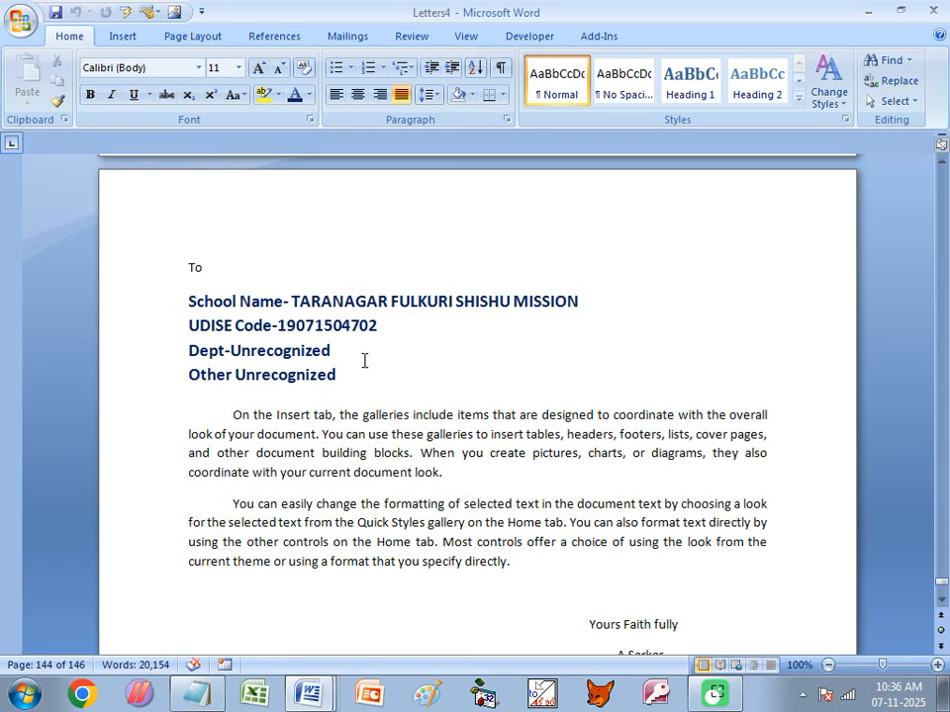
pyautogui.keyDown('ctrl'); pyautogui.scroll(-1, 364, 362); pyautogui.keyUp('ctrl')
pyautogui.scroll(6, 364, 383)
pyautogui.scroll(-20, 373, 371)
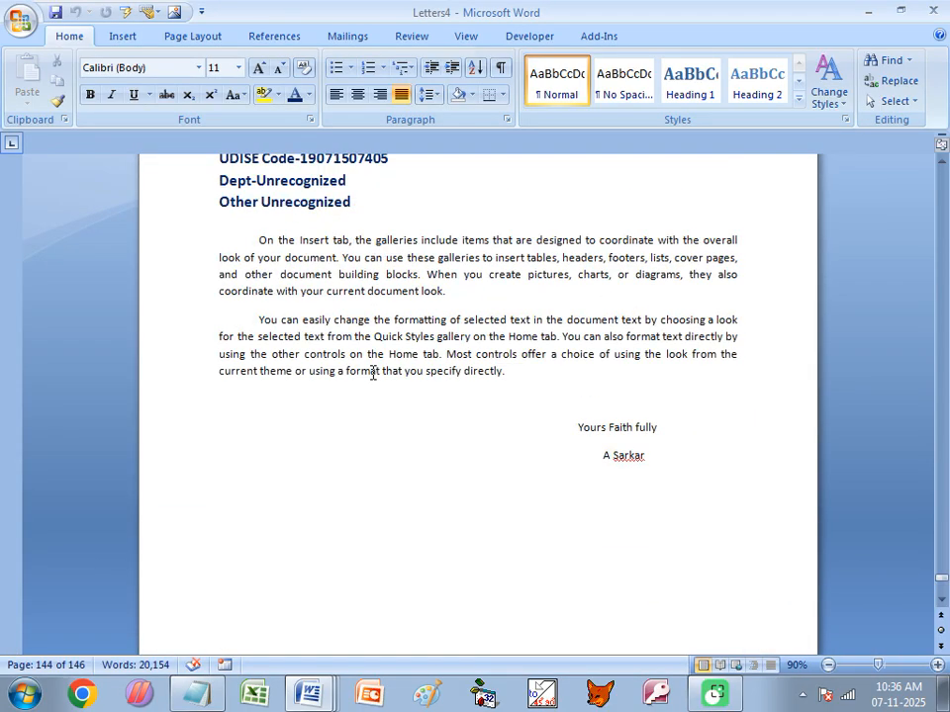
pyautogui.scroll(5, 364, 414)
pyautogui.scroll(4, 364, 417)
pyautogui.scroll(-20, 400, 427)
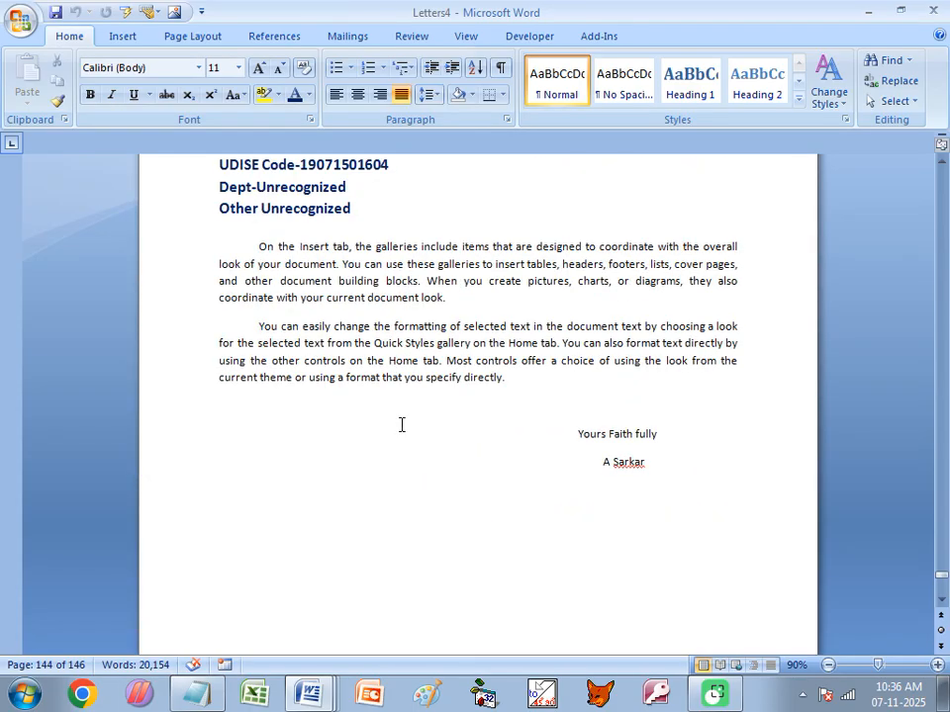
pyautogui.scroll(5, 400, 425)
pyautogui.scroll(-20, 361, 388)
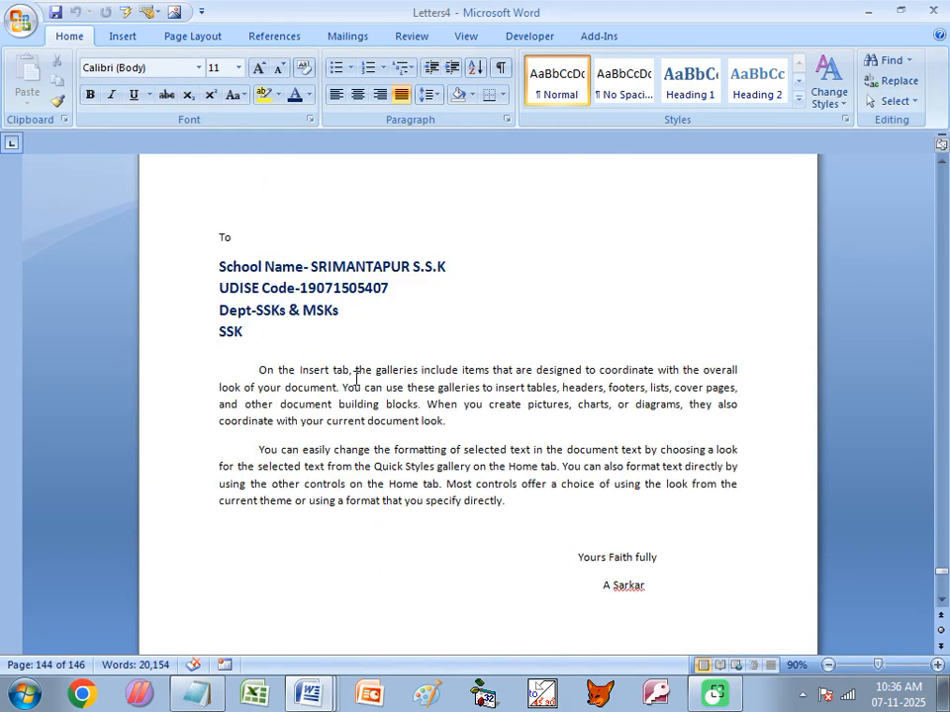
pyautogui.scroll(6, 355, 378)
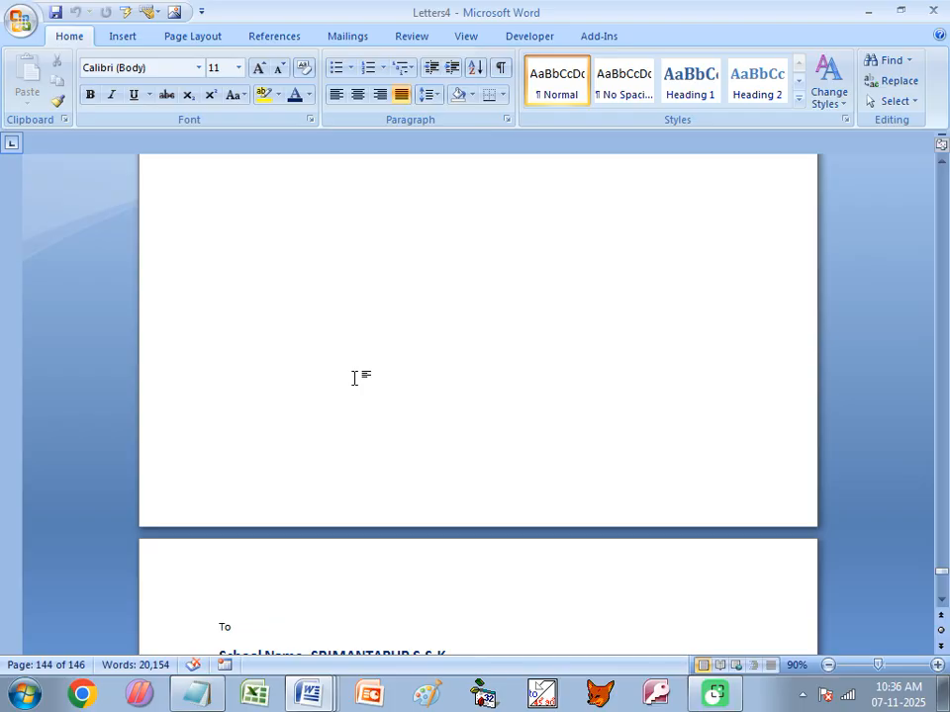
pyautogui.hotkey('ctrl', 'f')
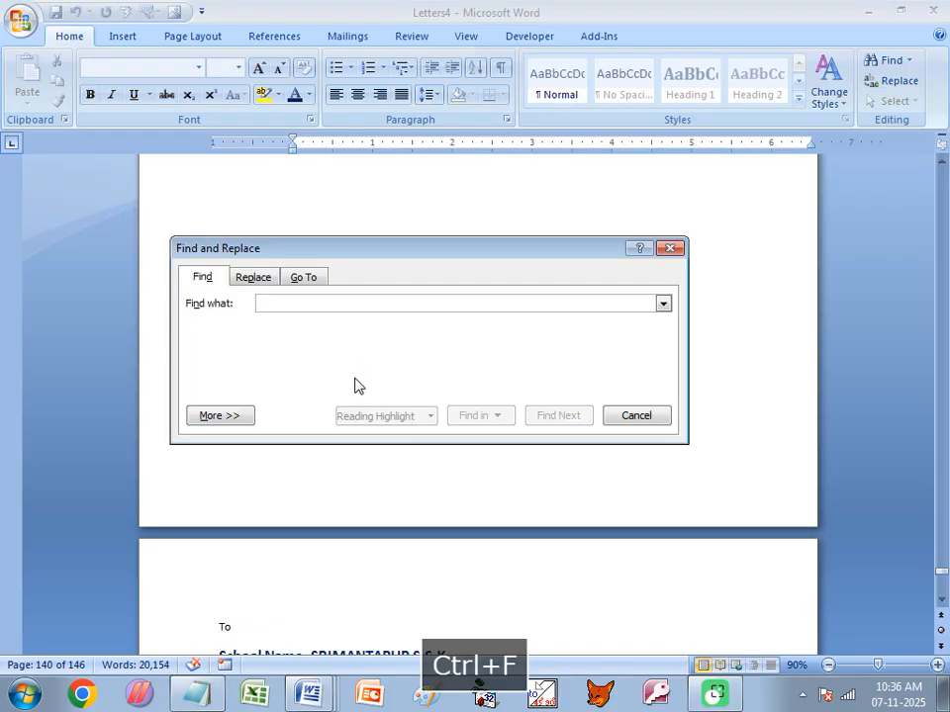
# - Search the merged letters for 'Rajarampur', correcting the misspelt first attempt
pyautogui.write('rajarampour')
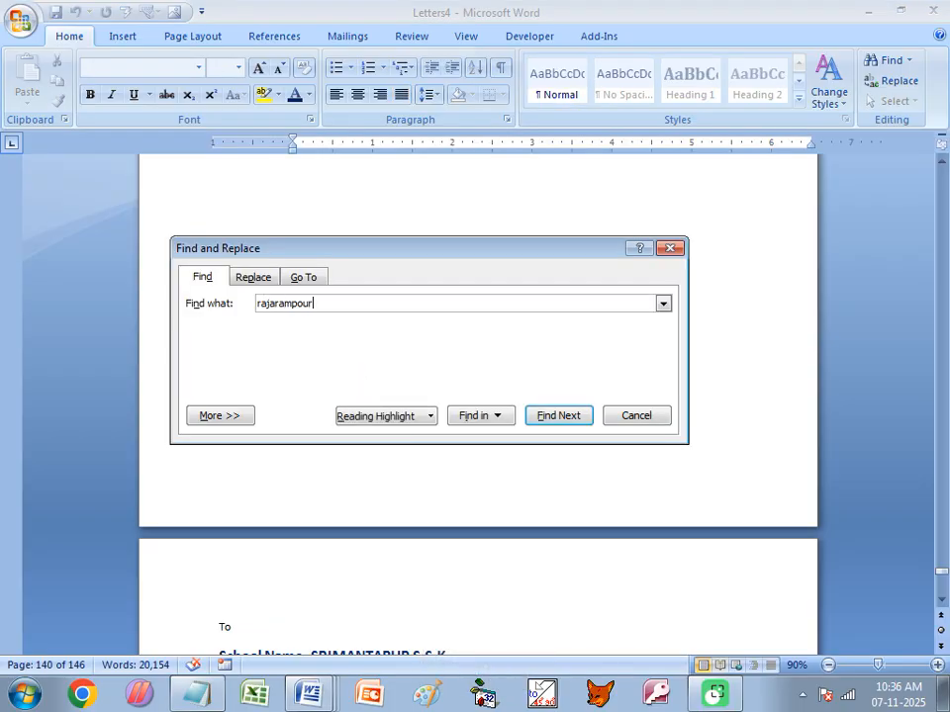
pyautogui.press('Return')
pyautogui.press('Return')
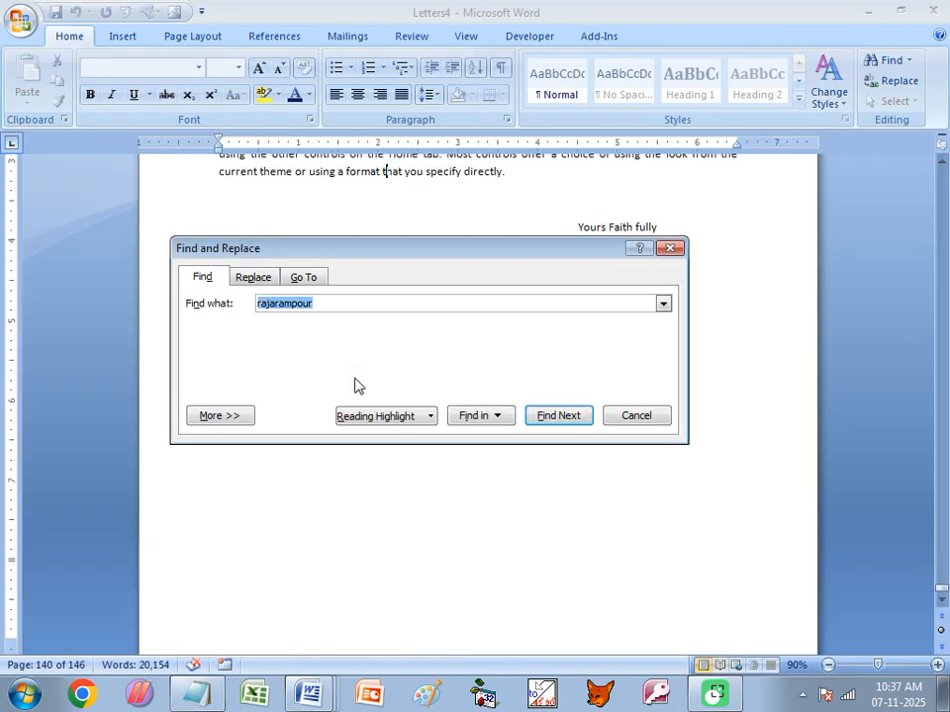
pyautogui.press('BackSpace')
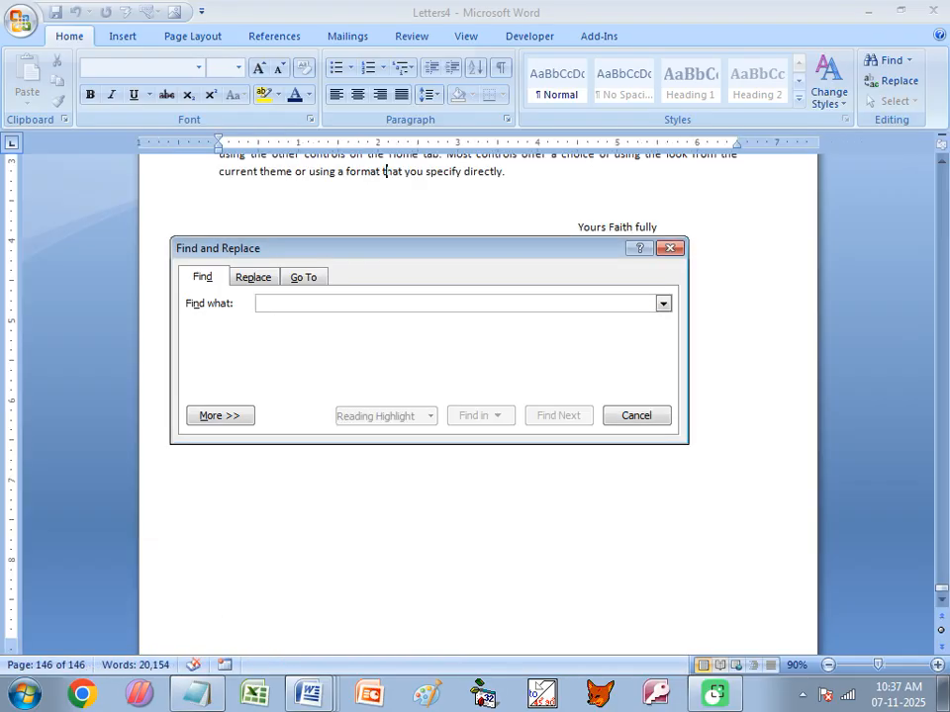
pyautogui.write('Rajarampur')
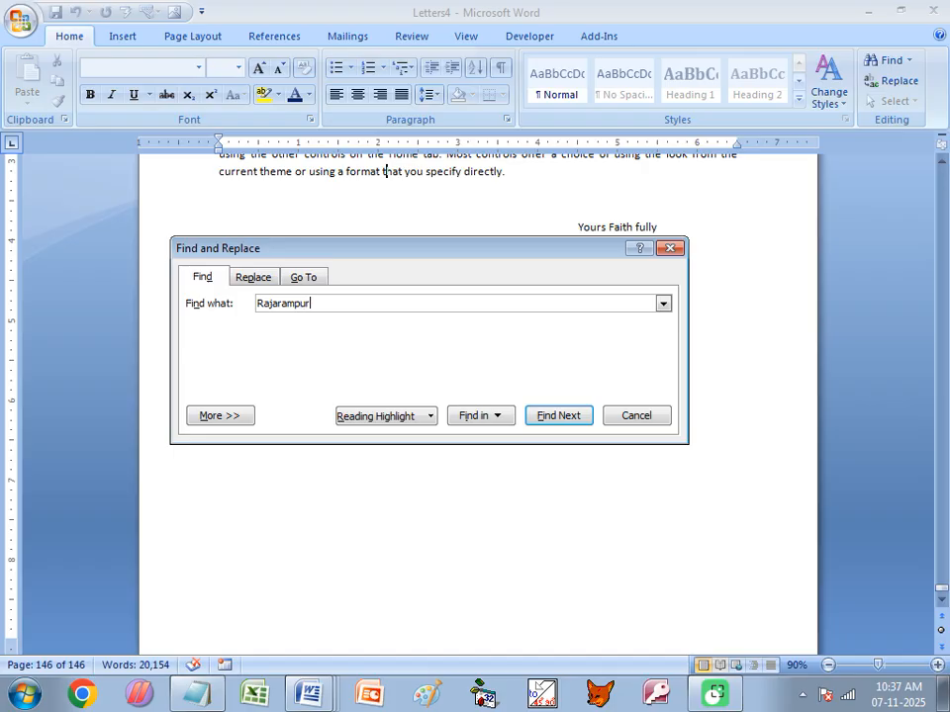
pyautogui.press('Return')
pyautogui.press('Return')
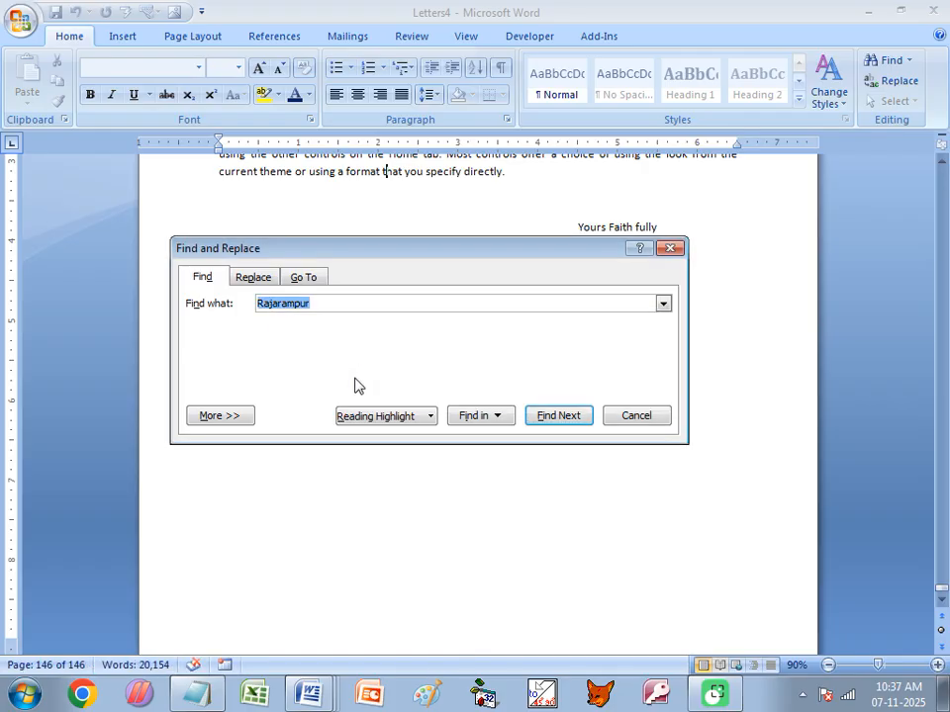
# - Search for 'Rajarampur' again from the document's top, confirm it is not found, and close Find
pyautogui.click(318, 524)
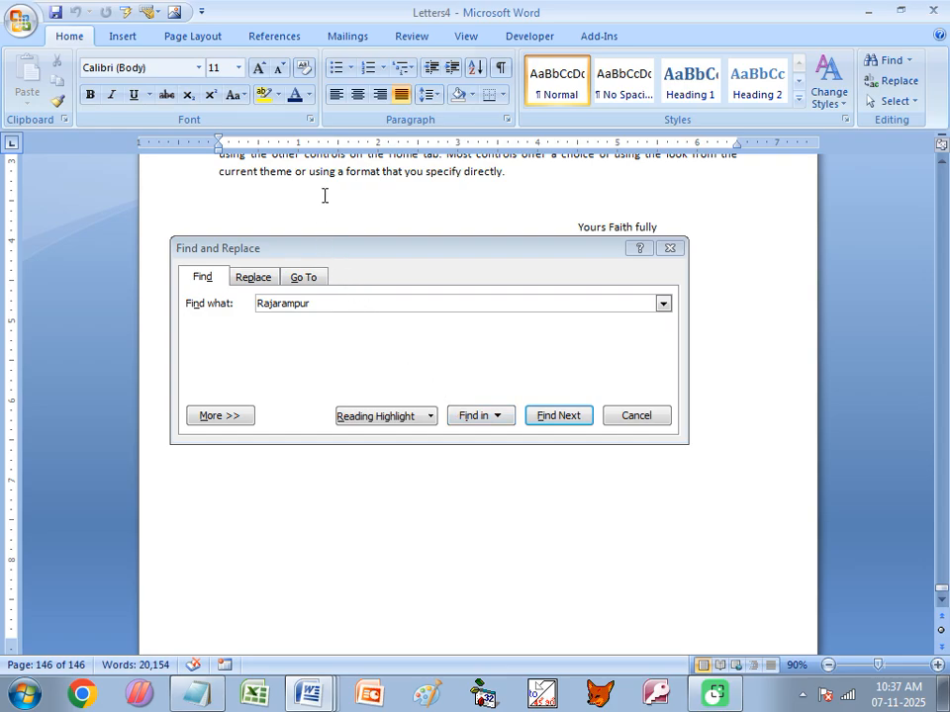
pyautogui.hotkey('ctrl', 'Home')
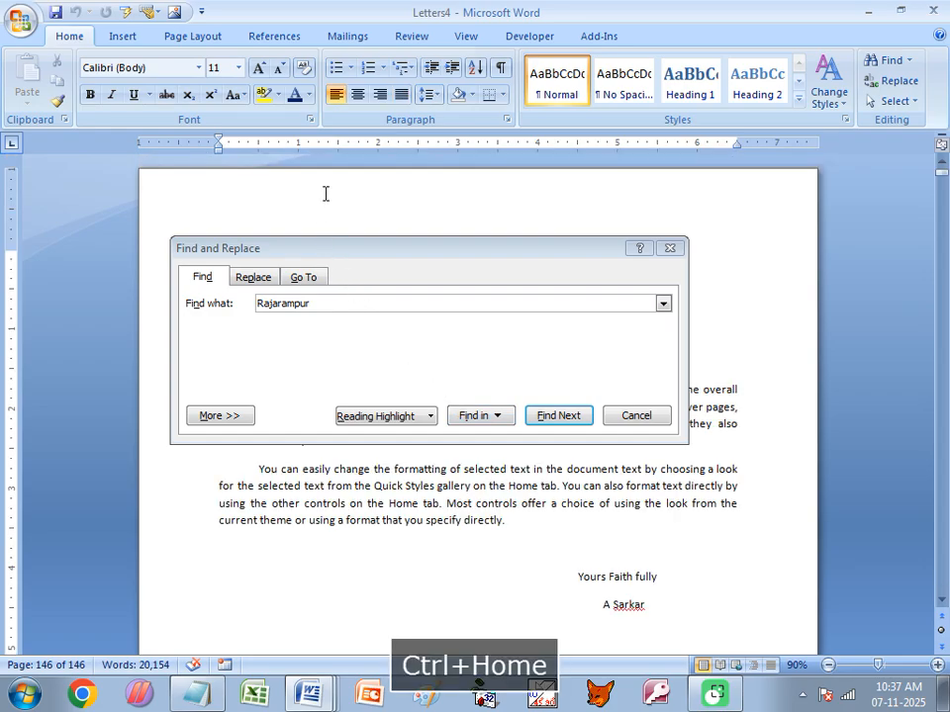
pyautogui.click(558, 416)
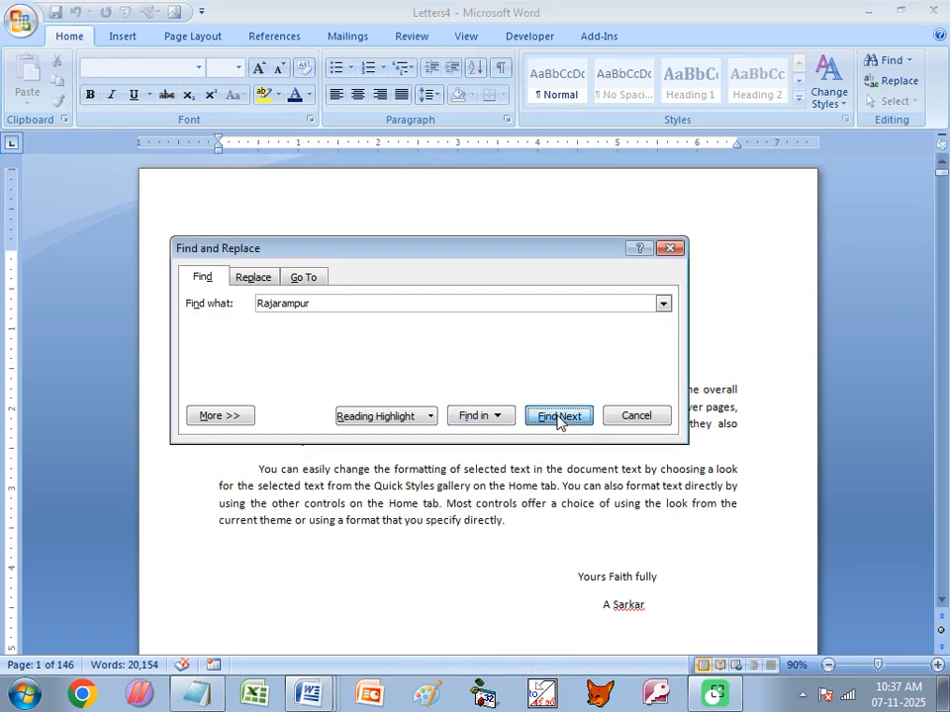
pyautogui.click(475, 394)
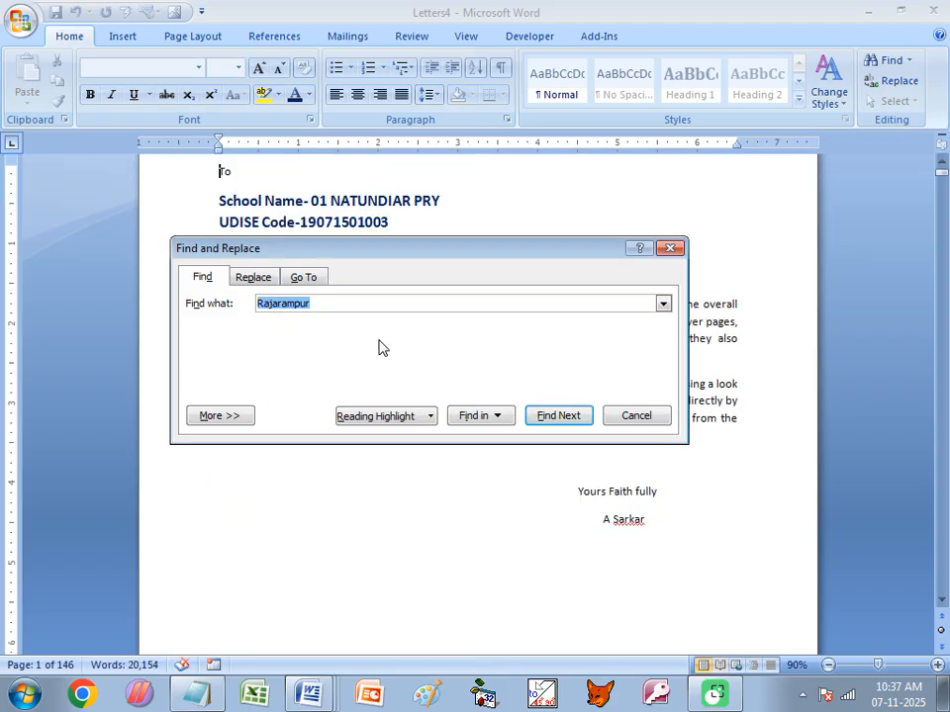
pyautogui.click(328, 302)
pyautogui.doubleClick(329, 303)
pyautogui.click(637, 421)
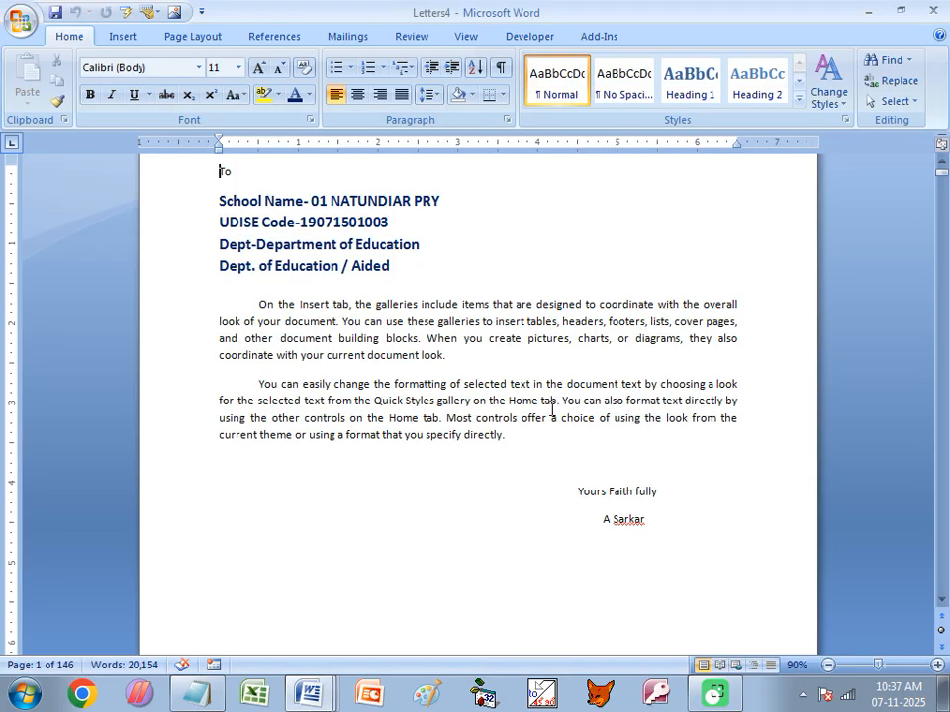
pyautogui.scroll(-15, 464, 377)
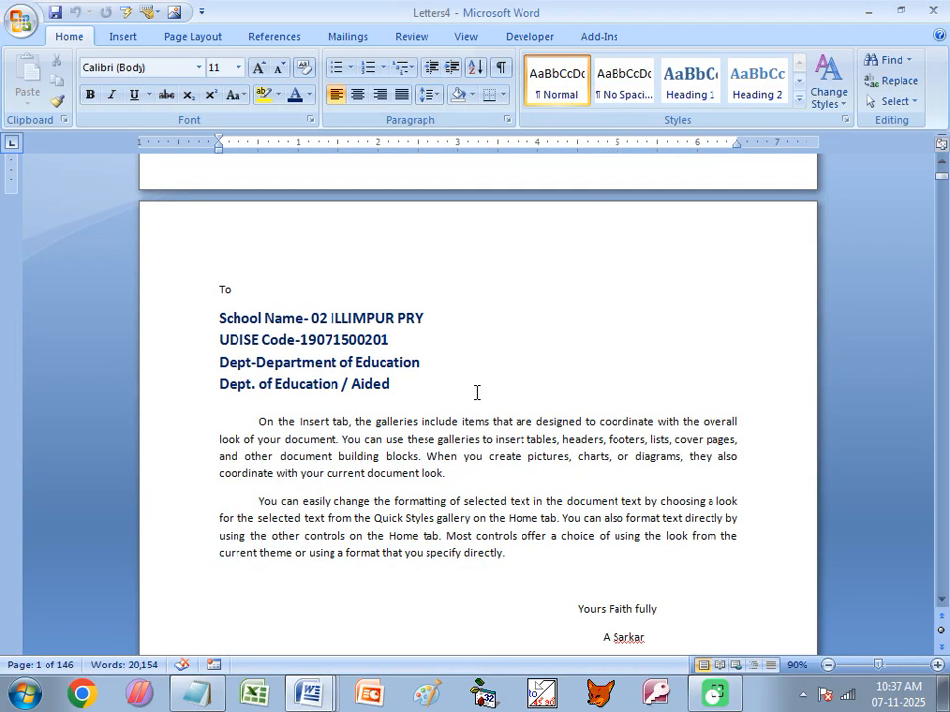
pyautogui.scroll(-15, 475, 393)
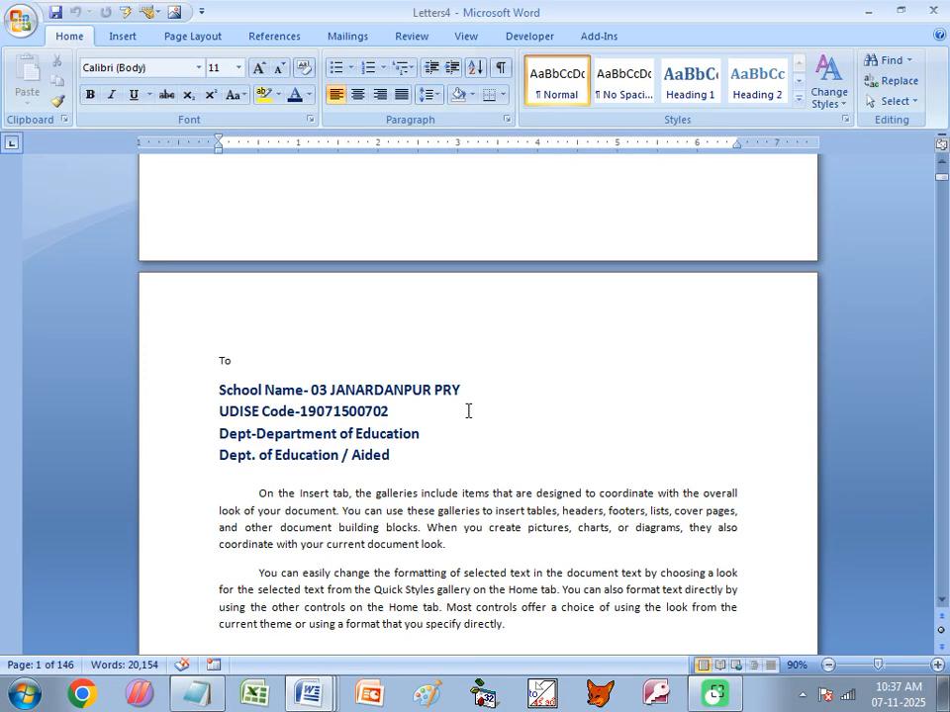
pyautogui.scroll(-1, 468, 411)
pyautogui.scroll(-3, 468, 411)
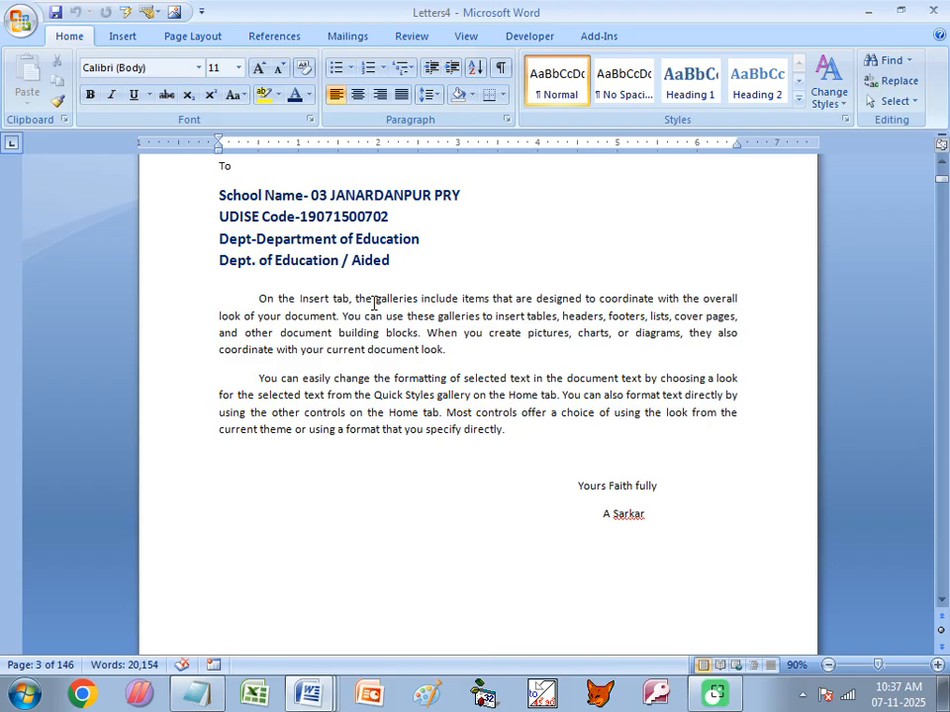
# - Close Letters4 without saving and minimize Word to show the desktop
pyautogui.click(930, 11)
pyautogui.click(475, 394)
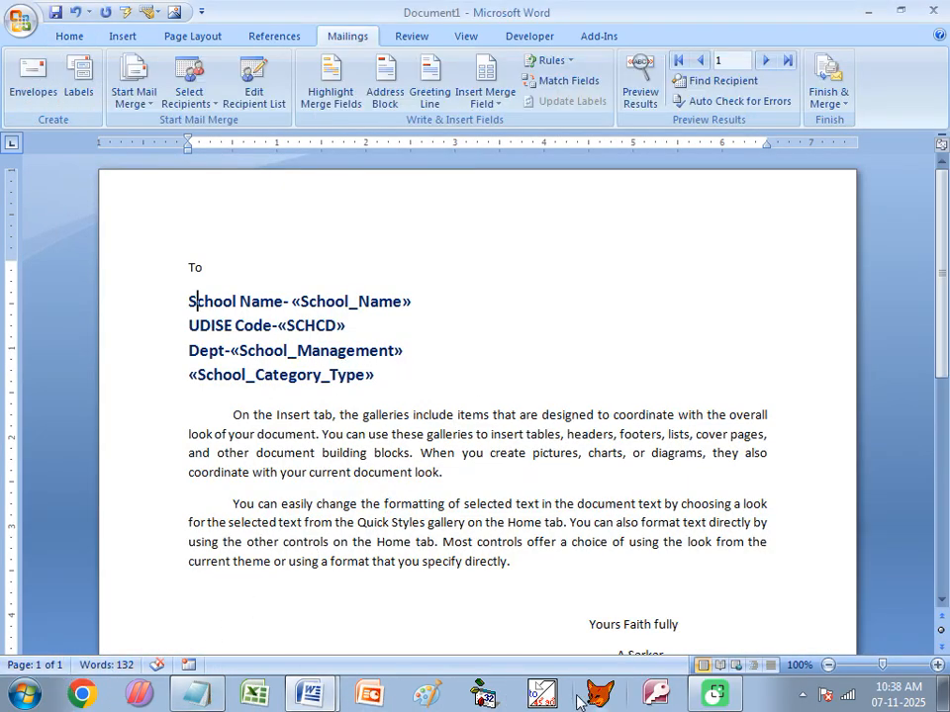
pyautogui.click(870, 15)
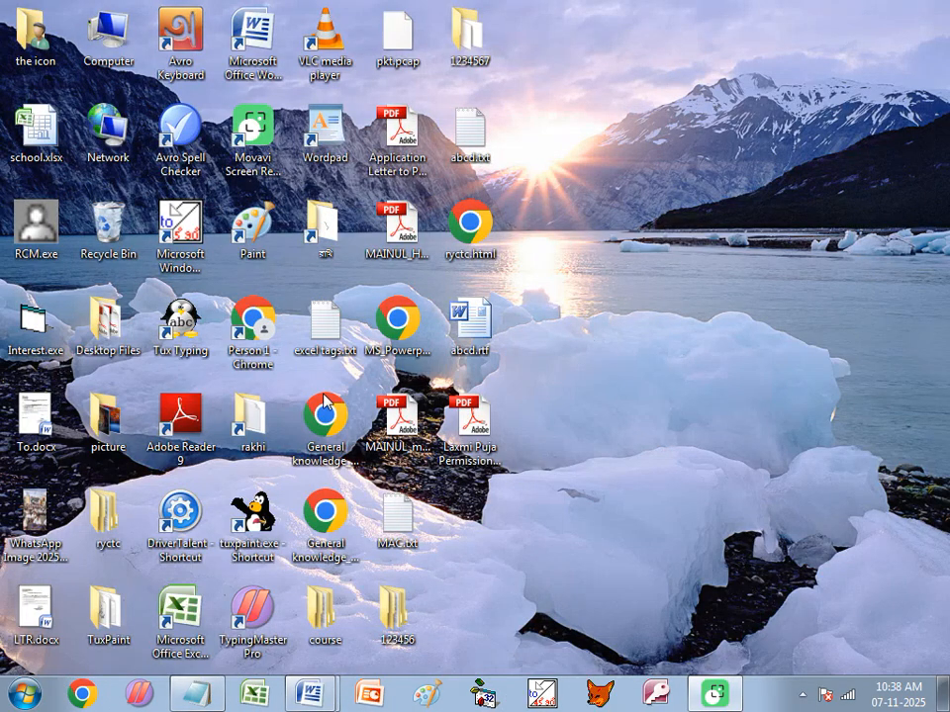
# - Try opening school.xlsx, dismiss the cannot-open error, and close the empty Excel window
pyautogui.click(36, 128)
pyautogui.press('Return')
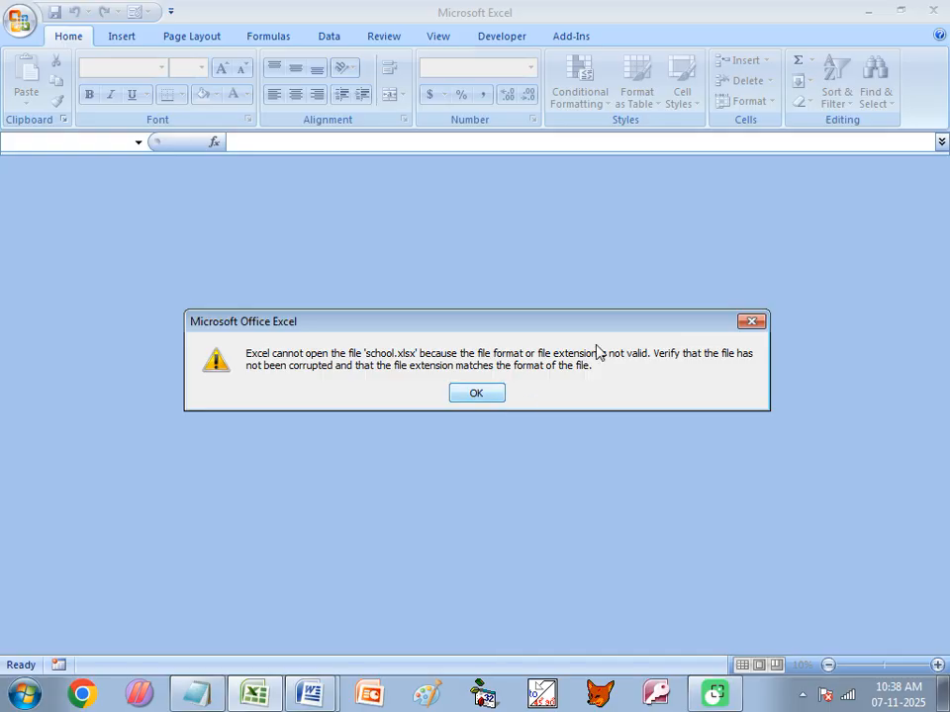
pyautogui.click(480, 396)
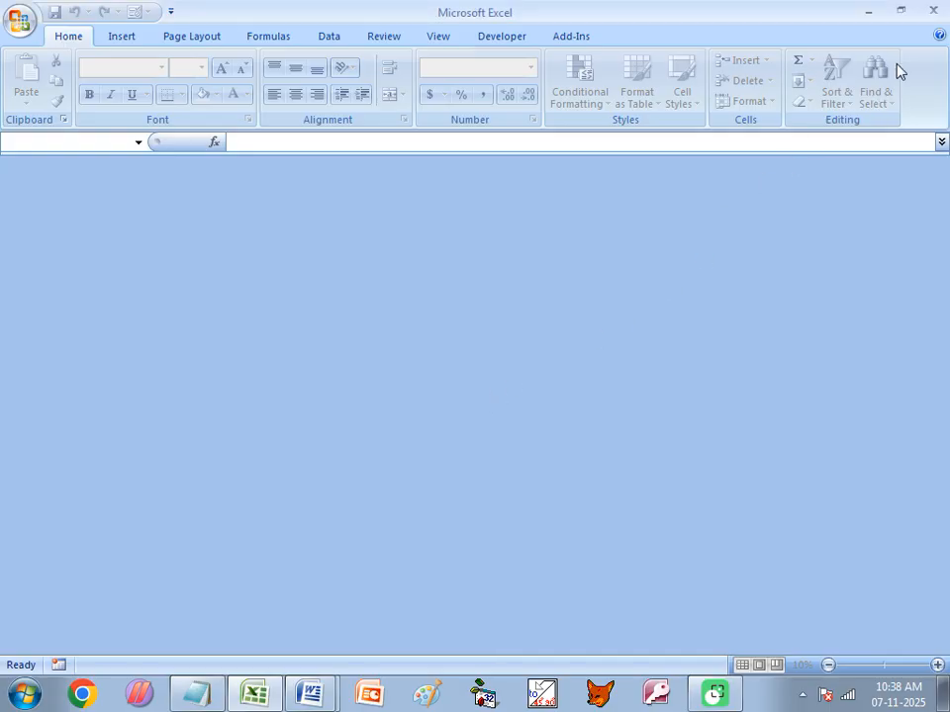
pyautogui.click(933, 14)
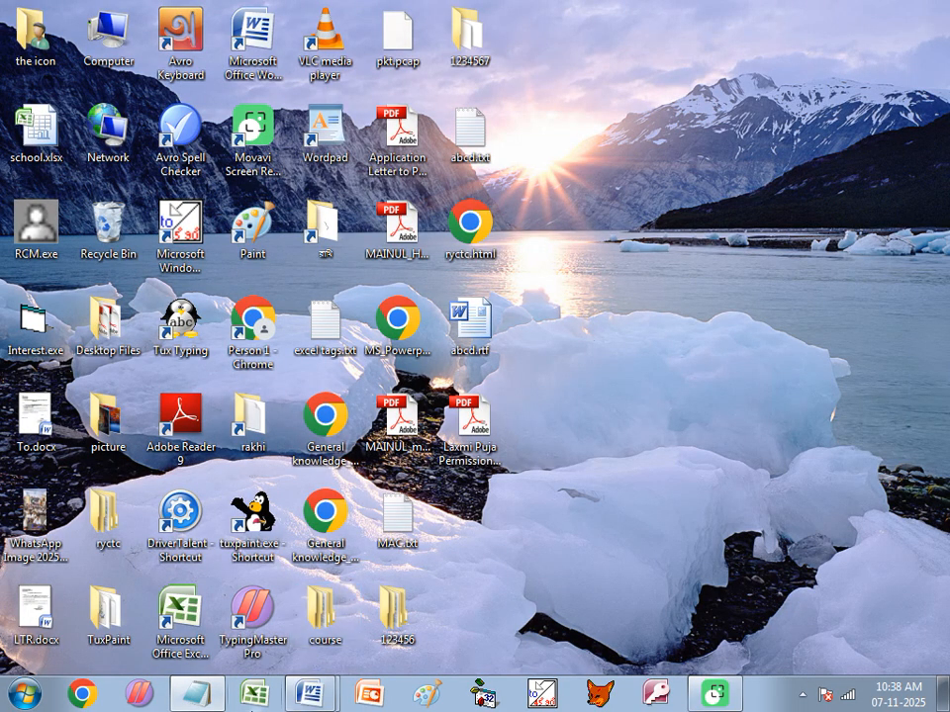
# - Close the Document1 letter without saving its changes
pyautogui.moveTo(309, 697)
pyautogui.click(325, 653)
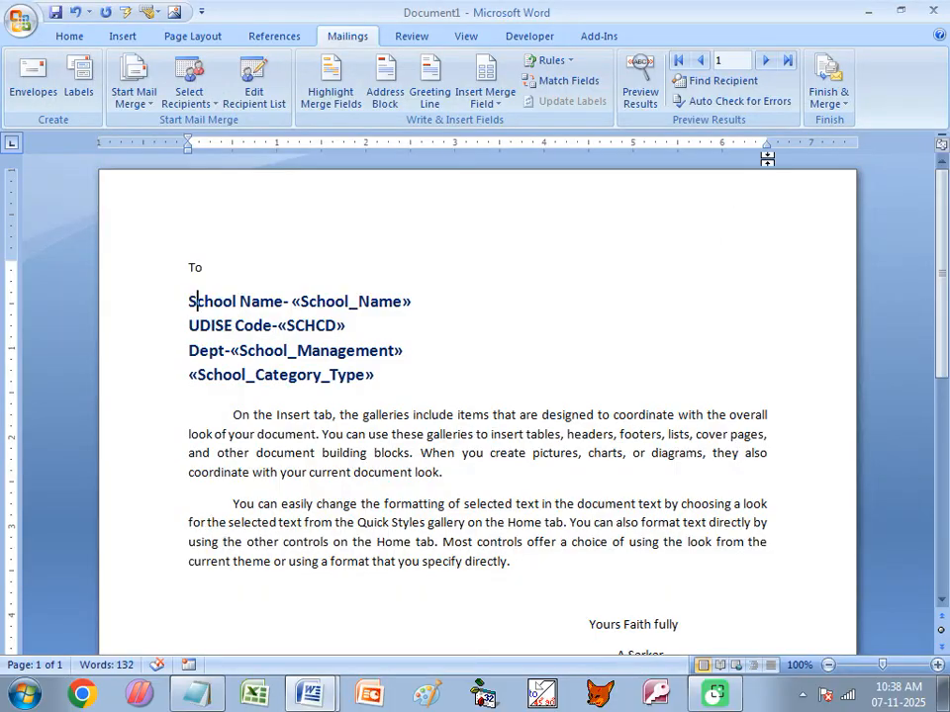
pyautogui.click(933, 12)
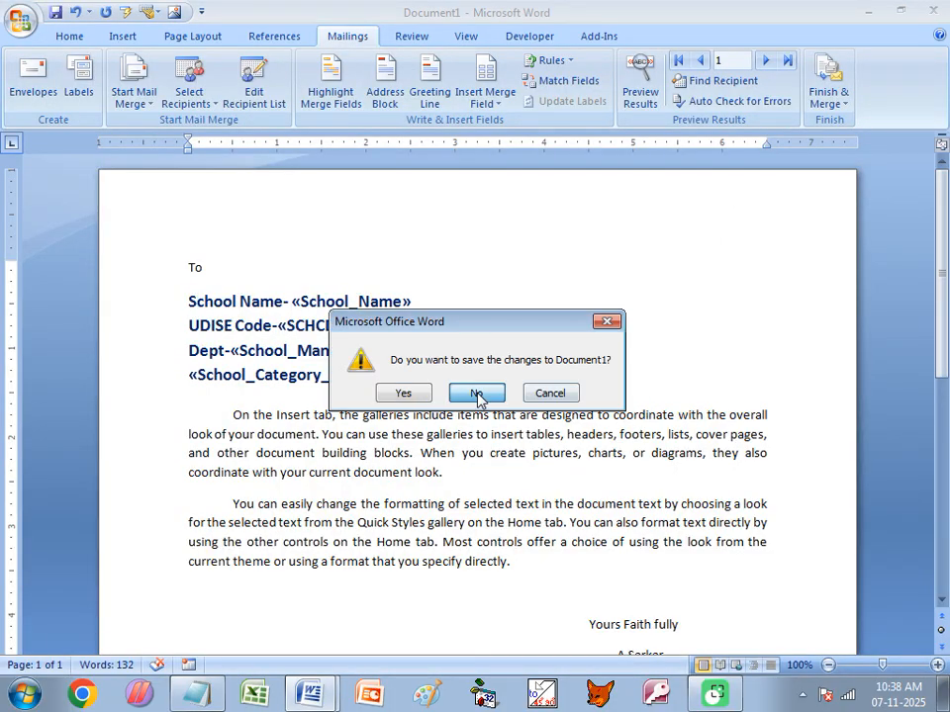
pyautogui.click(478, 395)
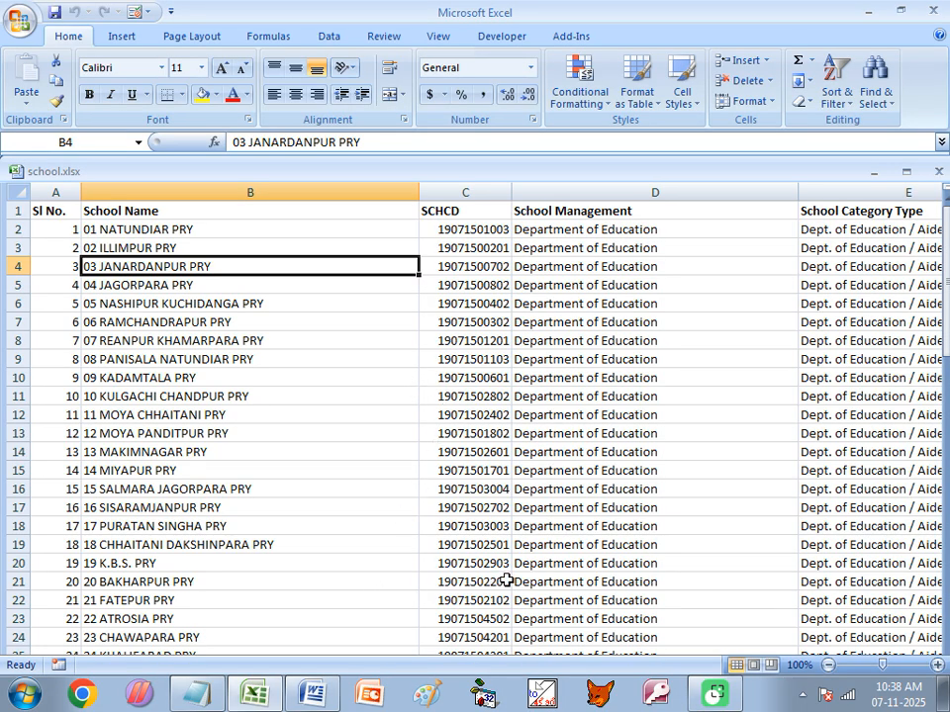
# - Check the first school's cells B2, C2 and D2 in school.xlsx, then bring Class of CITA.docx forward
pyautogui.click(126, 229)
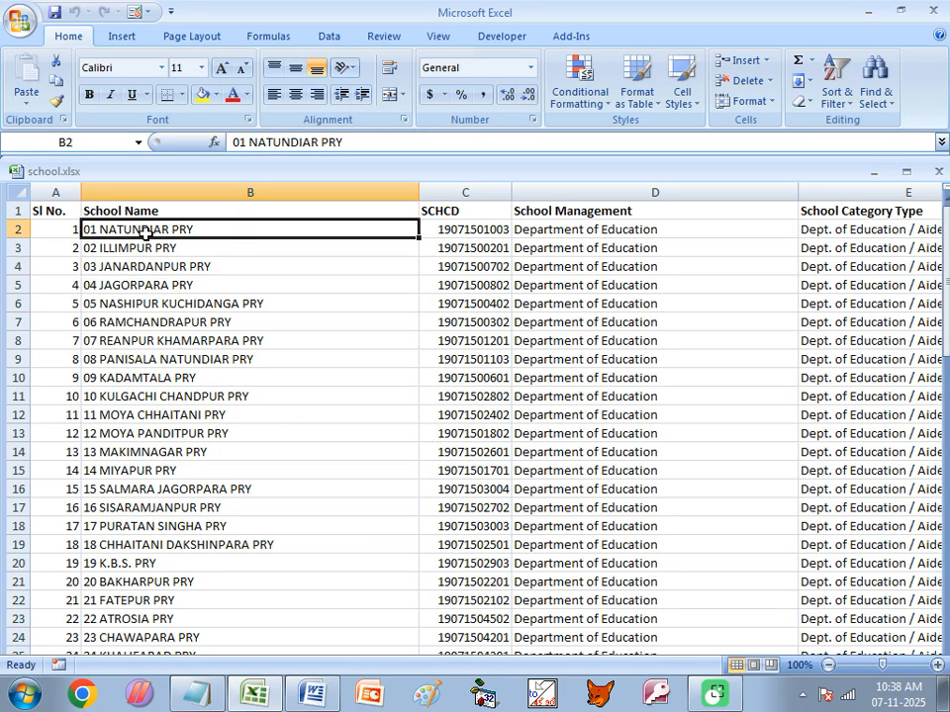
pyautogui.click(483, 230)
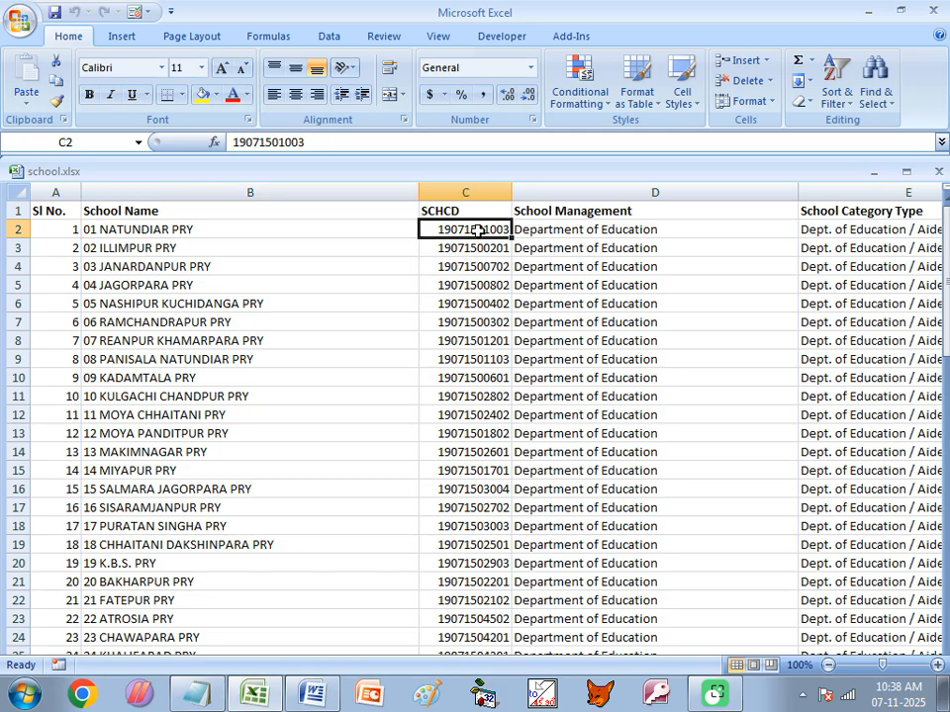
pyautogui.click(588, 233)
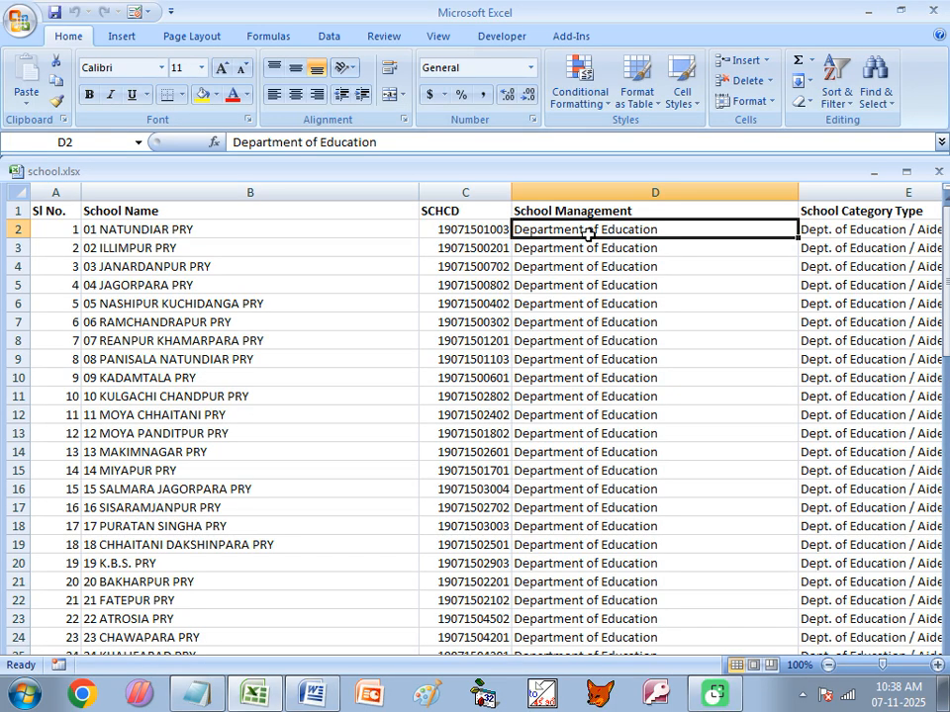
pyautogui.click(312, 693)
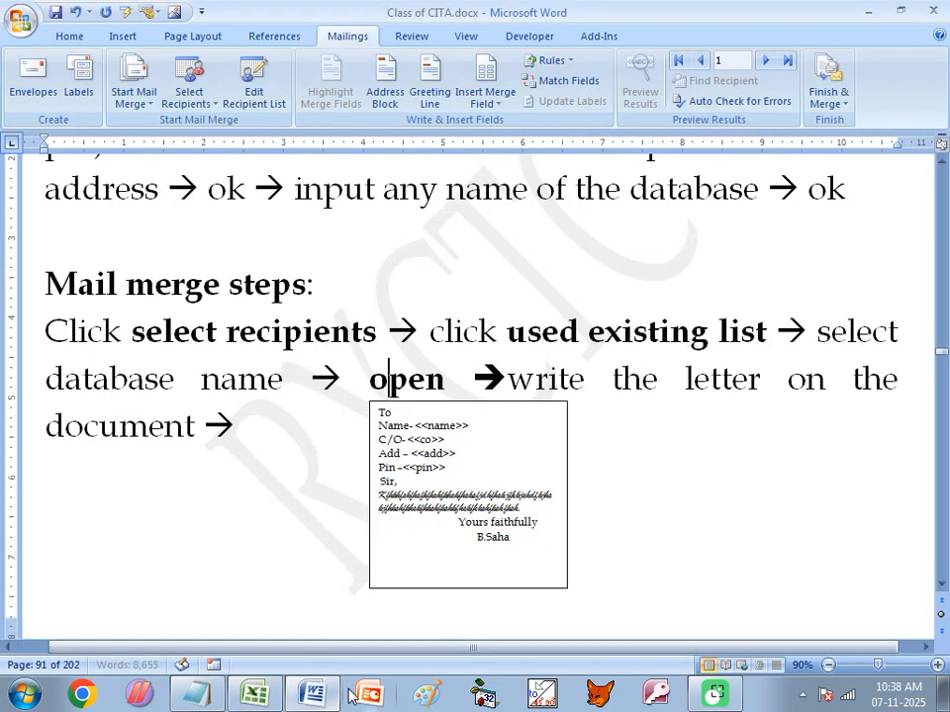
# - Create a new blank document and set its orientation to landscape
pyautogui.hotkey('ctrl', 'n')
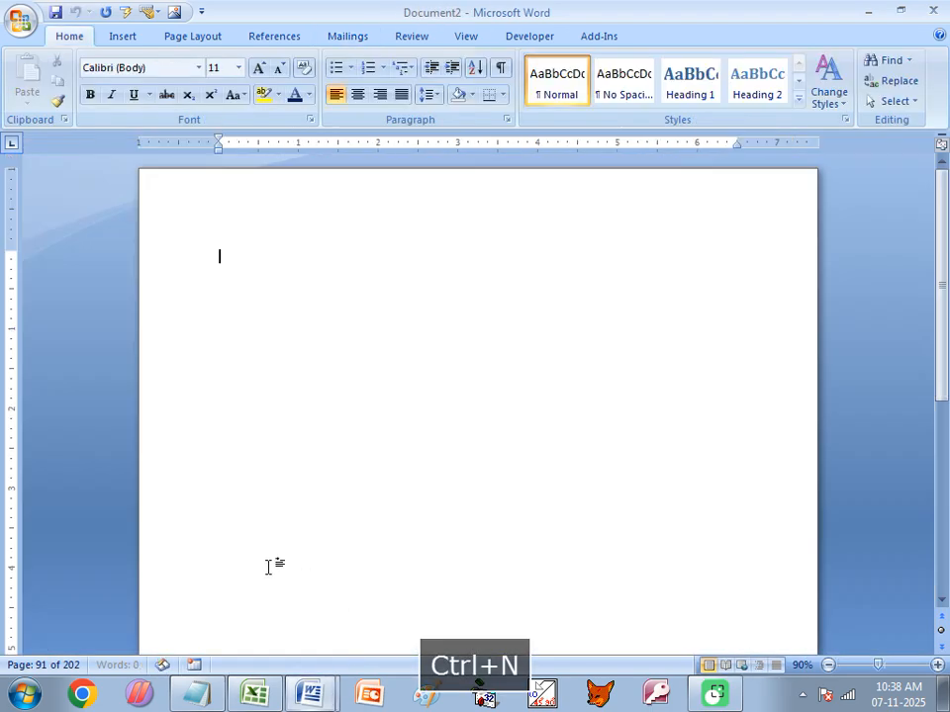
pyautogui.scroll(-3, 299, 192)
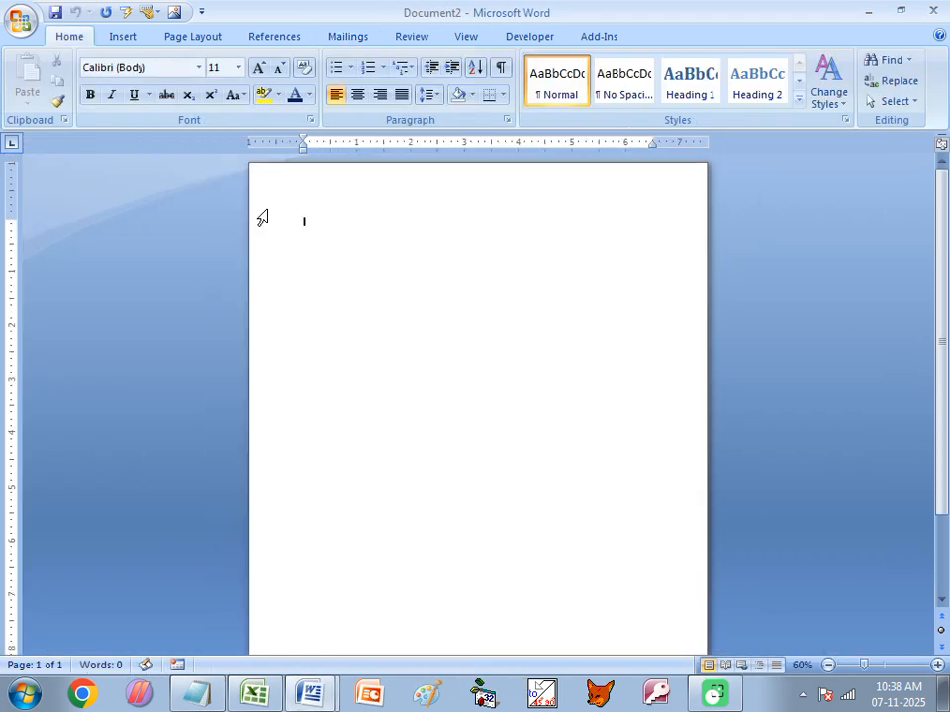
pyautogui.click(193, 36)
pyautogui.click(174, 60)
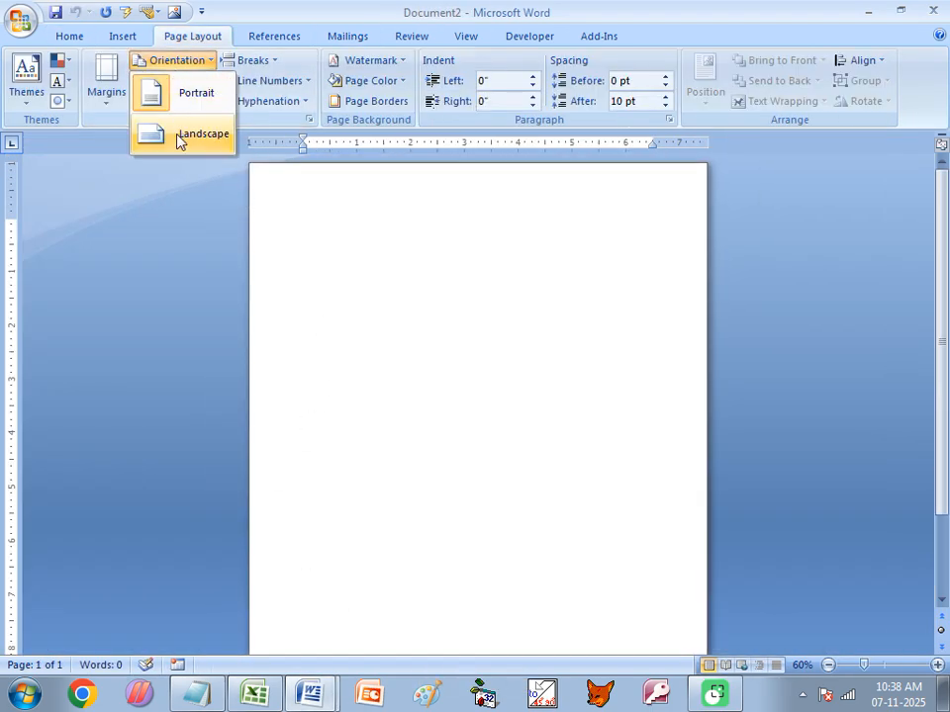
pyautogui.click(183, 141)
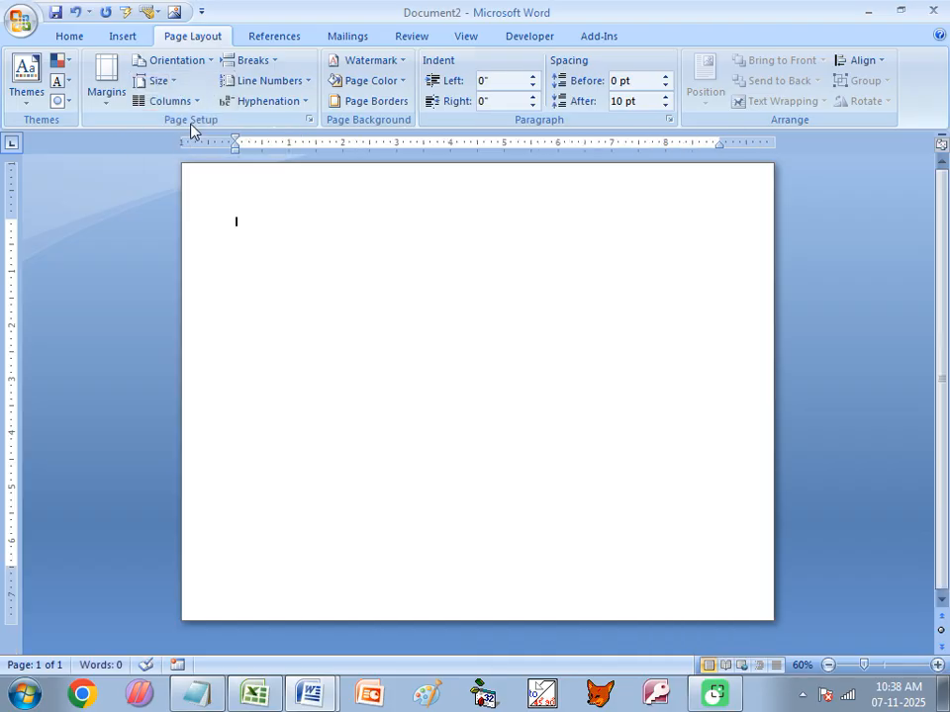
# - Give the new page a thick-line box page border
pyautogui.click(364, 101)
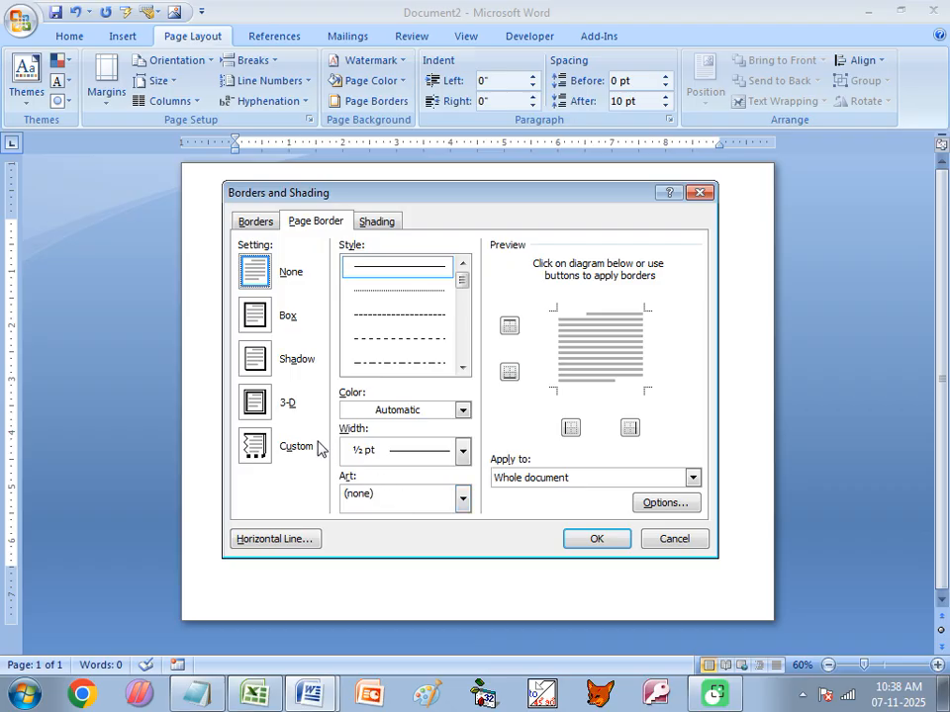
pyautogui.click(462, 498)
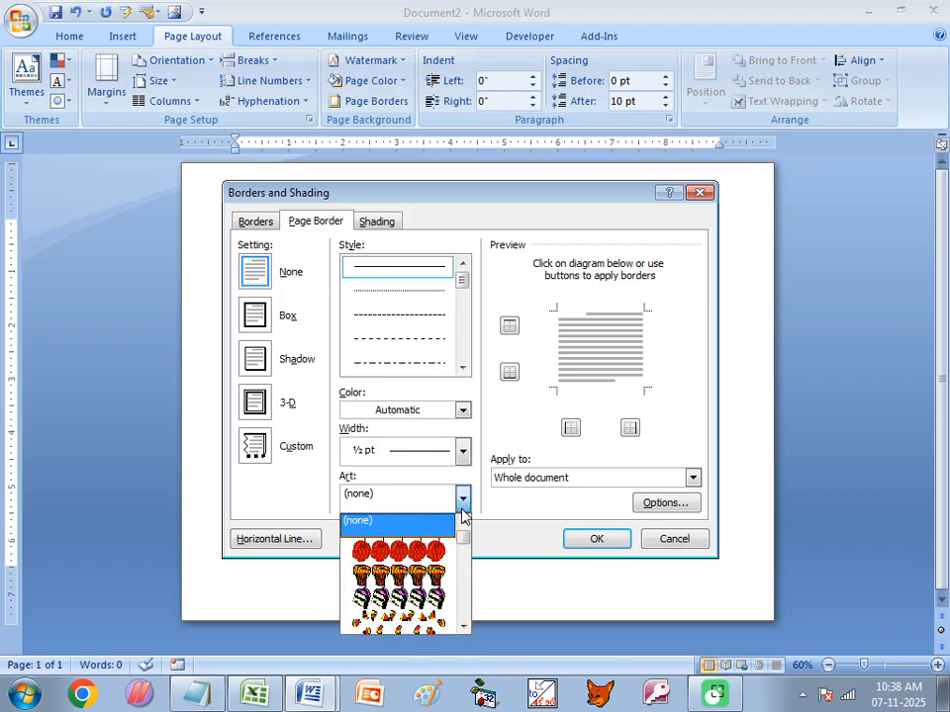
pyautogui.scroll(-3, 428, 582)
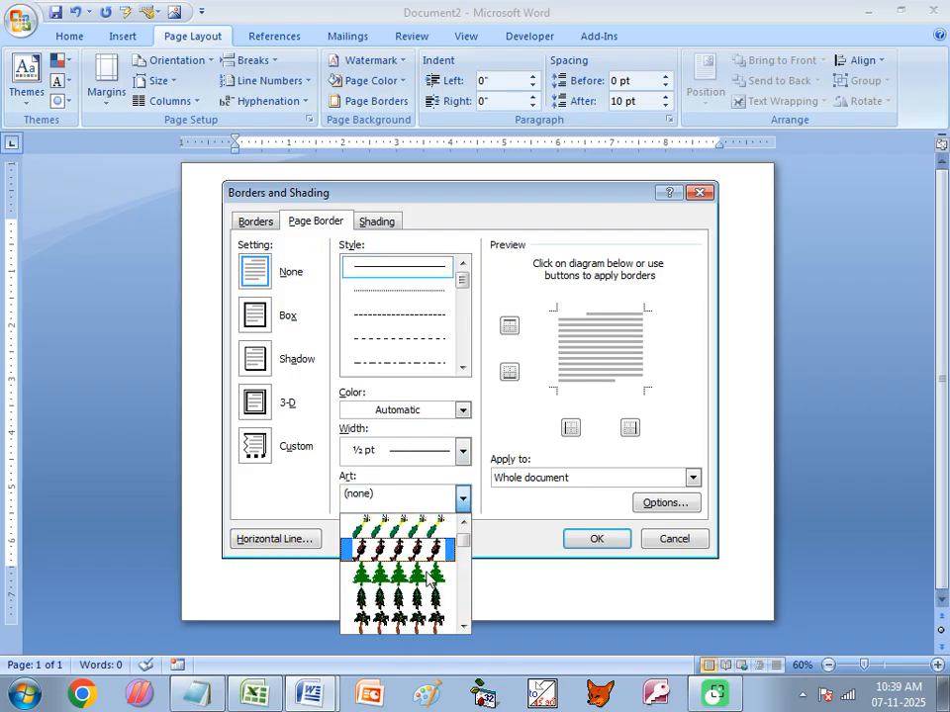
pyautogui.click(462, 367)
pyautogui.click(462, 367)
pyautogui.click(430, 364)
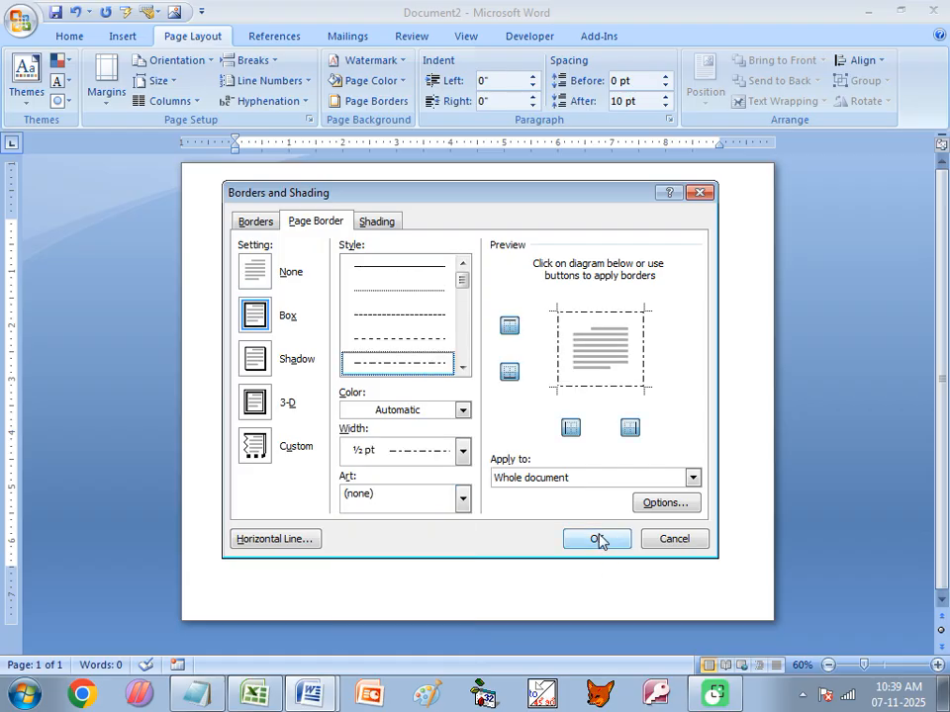
pyautogui.click(462, 367)
pyautogui.click(462, 367)
pyautogui.click(463, 367)
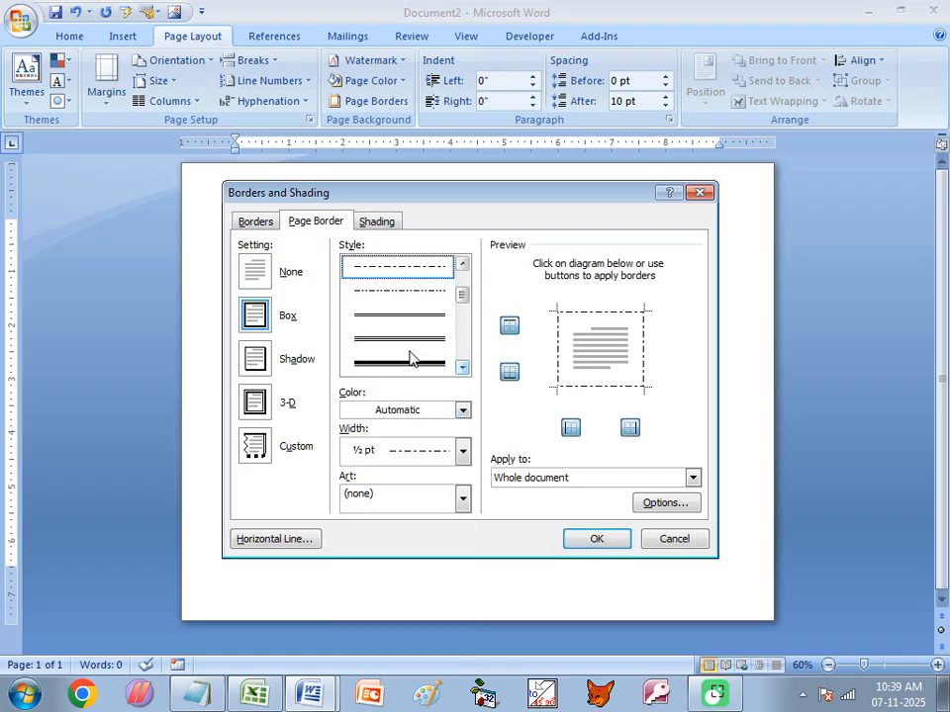
pyautogui.click(414, 362)
pyautogui.click(579, 543)
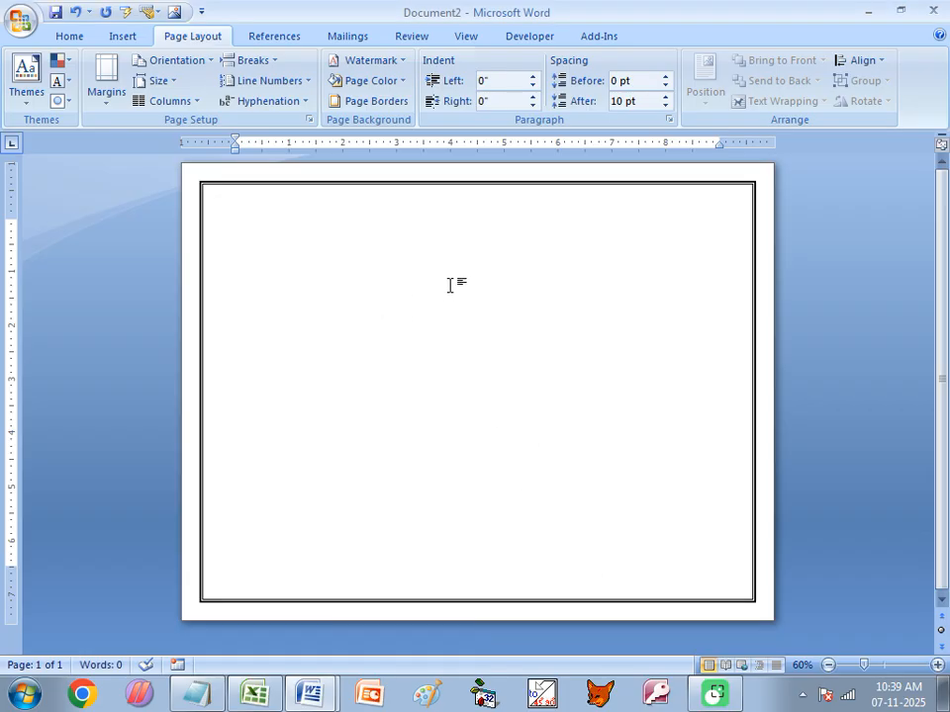
pyautogui.click(252, 692)
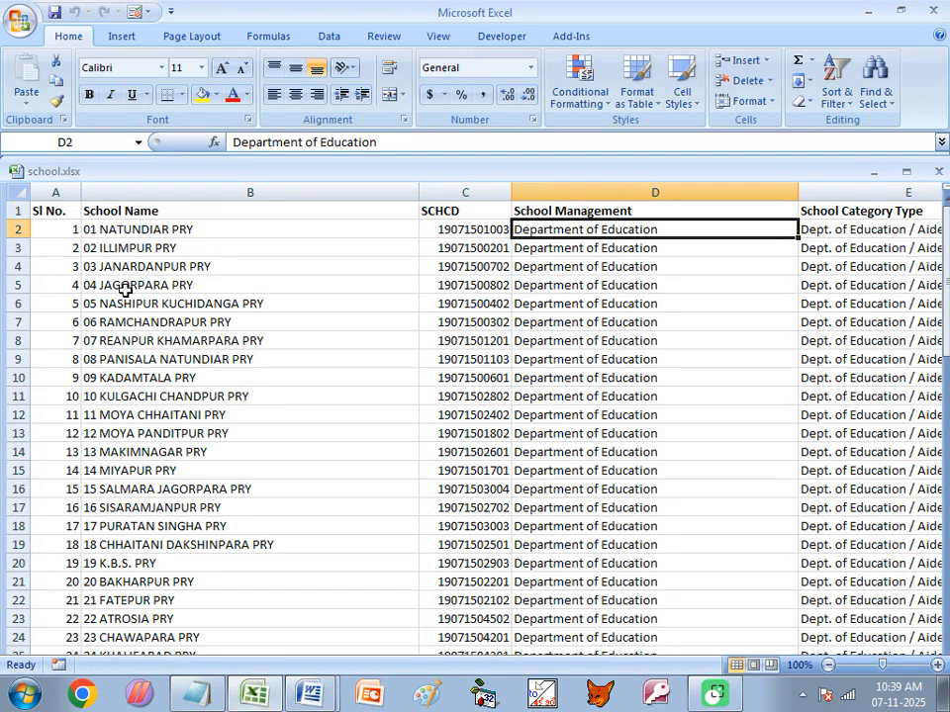
# - Copy the school name 01 NATUNDIAR PRY from B2 into Document2
pyautogui.click(128, 233)
pyautogui.hotkey('ctrl', 'c')
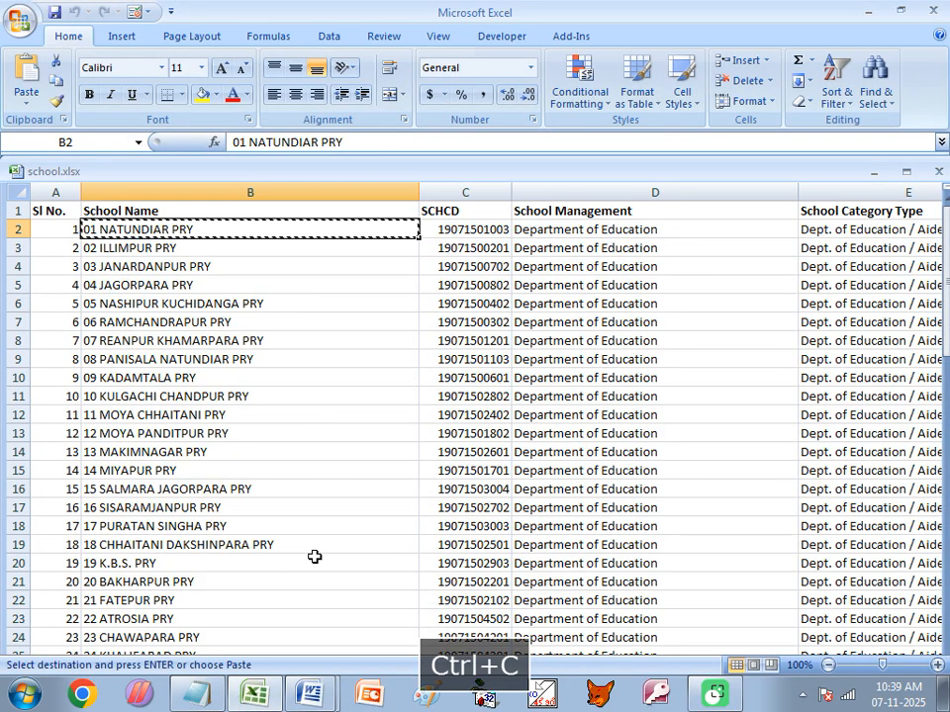
pyautogui.moveTo(310, 692)
pyautogui.click(333, 651)
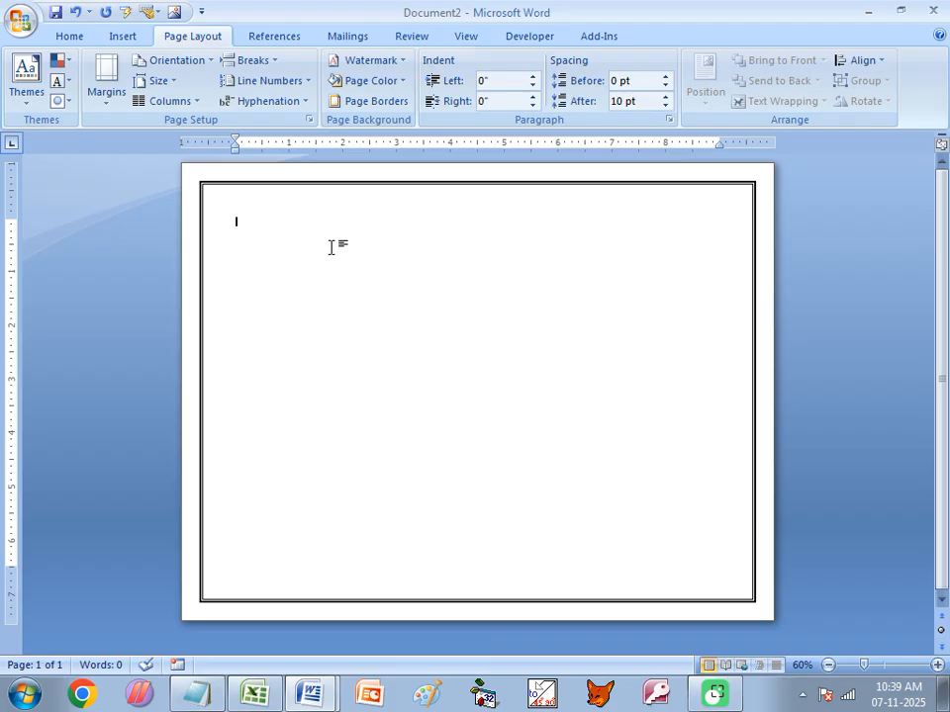
pyautogui.hotkey('ctrl', 'v')
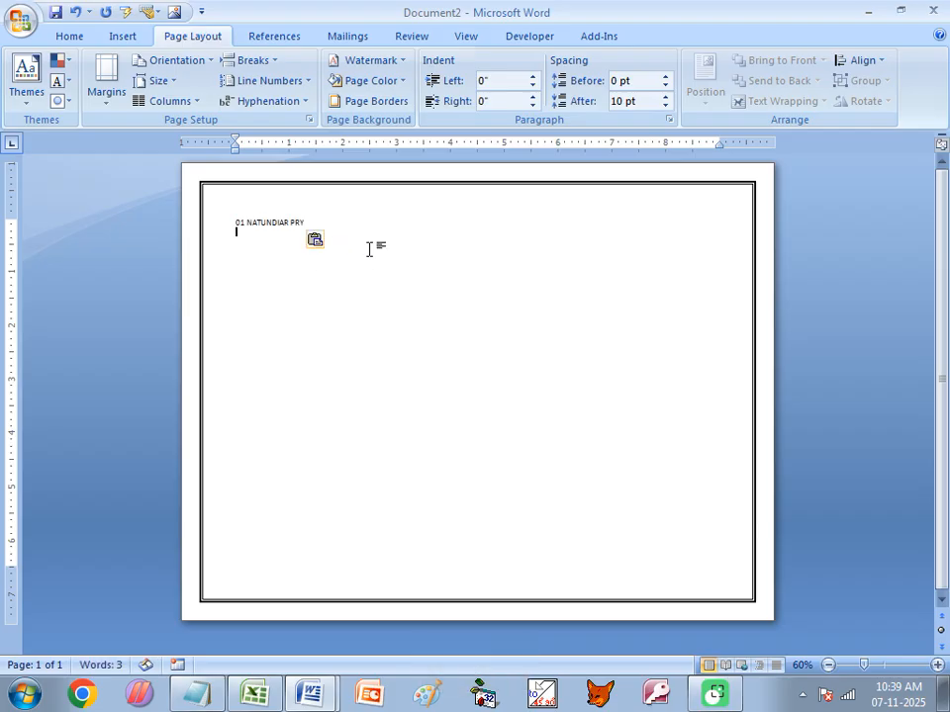
pyautogui.click(256, 690)
pyautogui.click(473, 227)
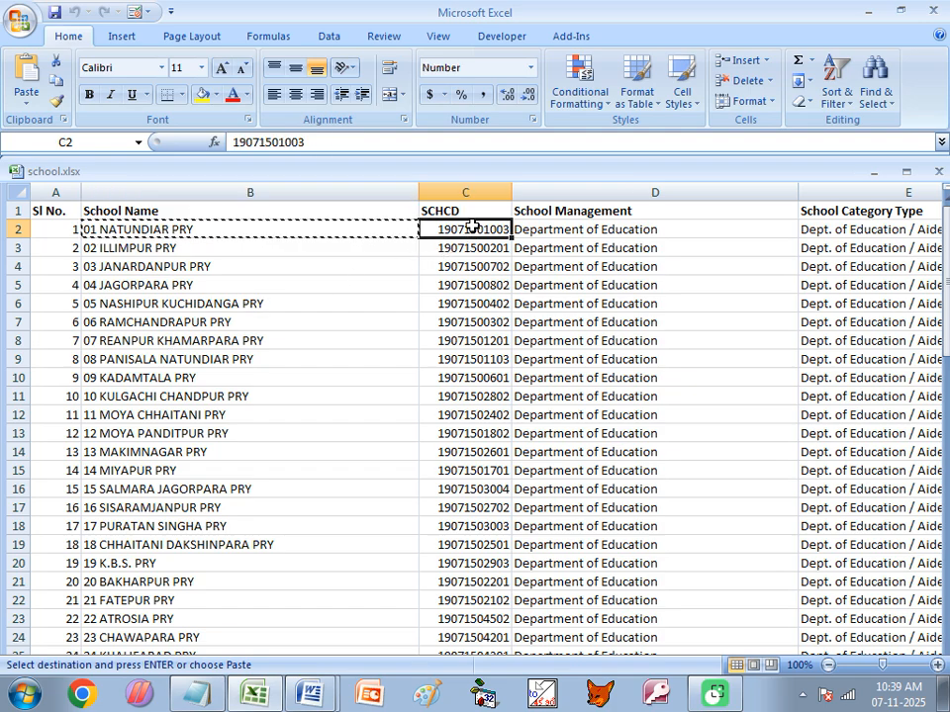
pyautogui.hotkey('ctrl', 'c')
pyautogui.moveTo(313, 692)
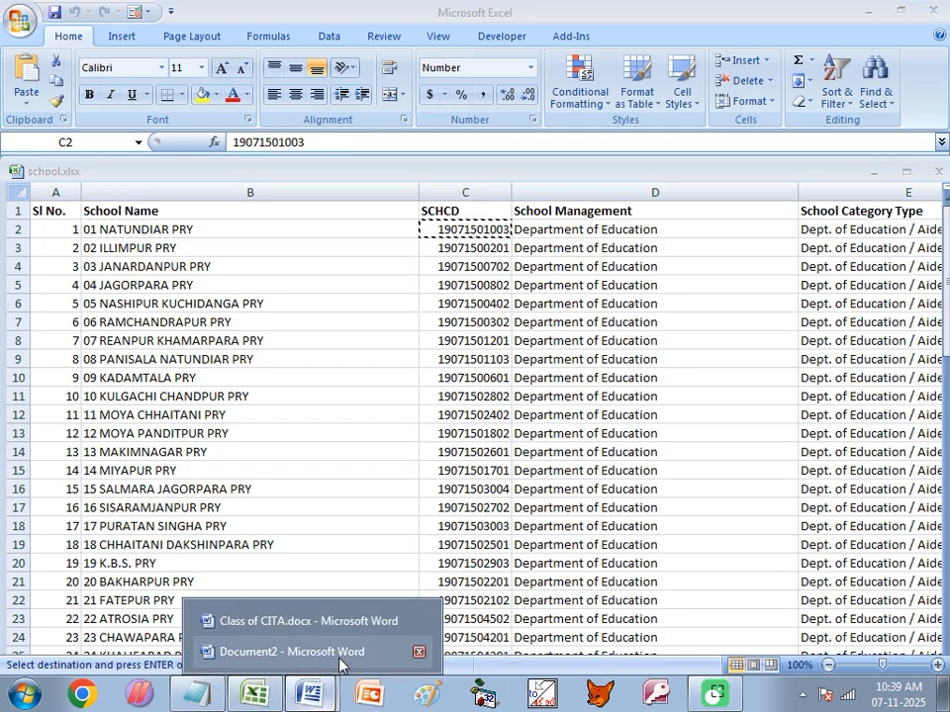
pyautogui.click(326, 655)
pyautogui.hotkey('ctrl', 'v')
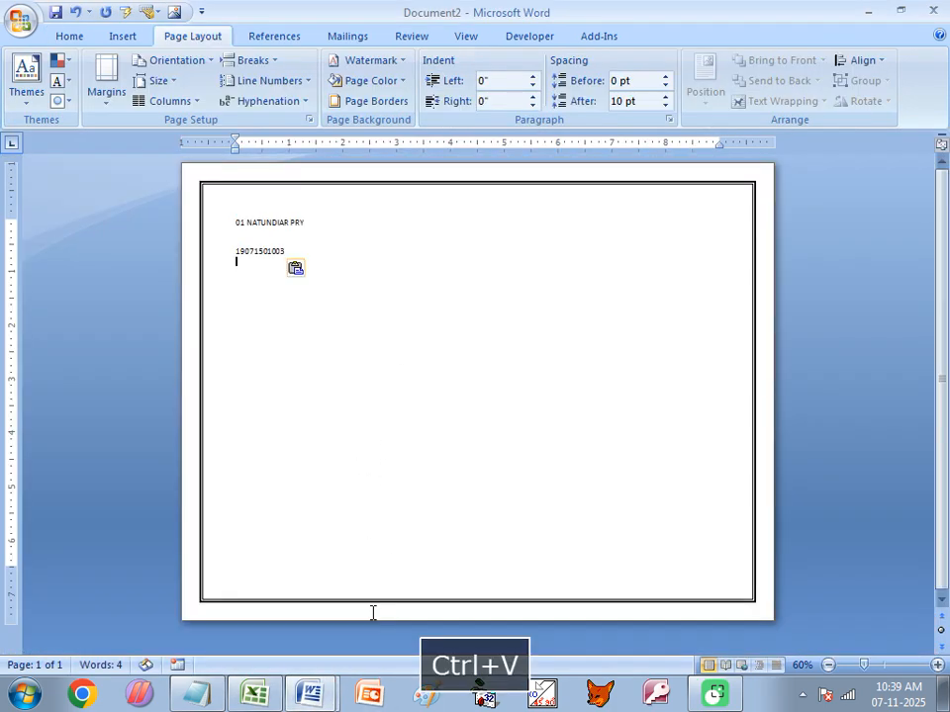
# - Copy Department of Education from D2 into Document2 below the code
pyautogui.click(254, 692)
pyautogui.click(564, 231)
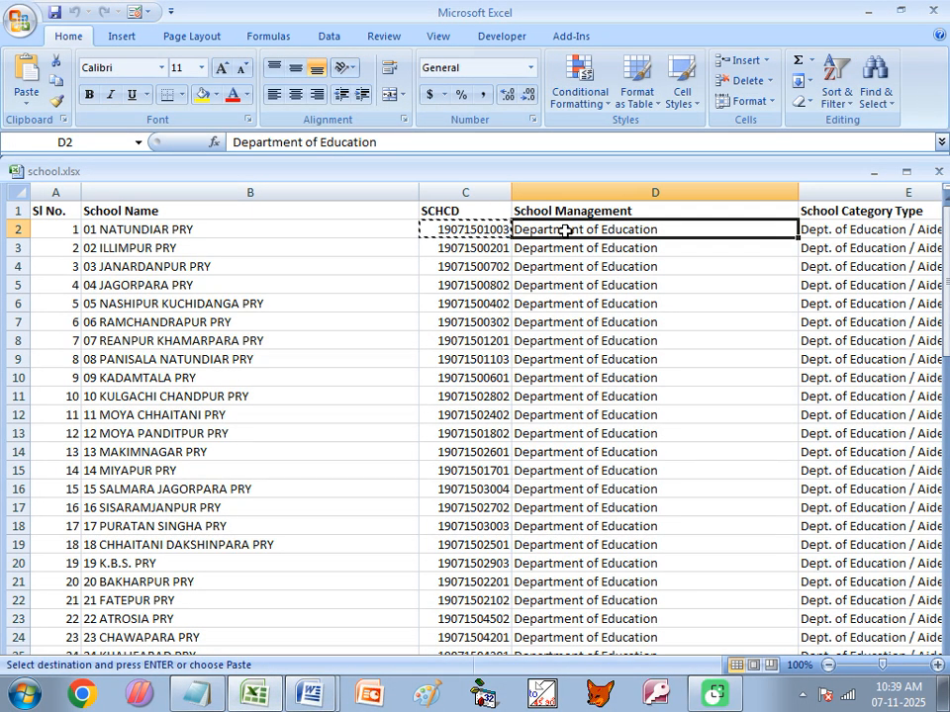
pyautogui.hotkey('ctrl', 'c')
pyautogui.moveTo(310, 693)
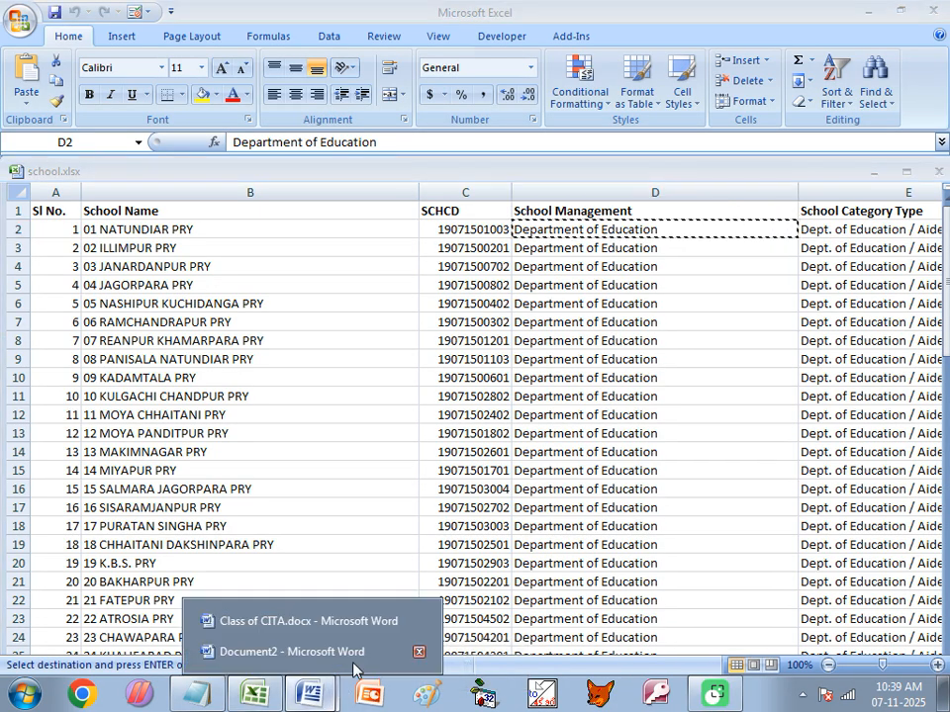
pyautogui.click(347, 681)
pyautogui.hotkey('ctrl', 'v')
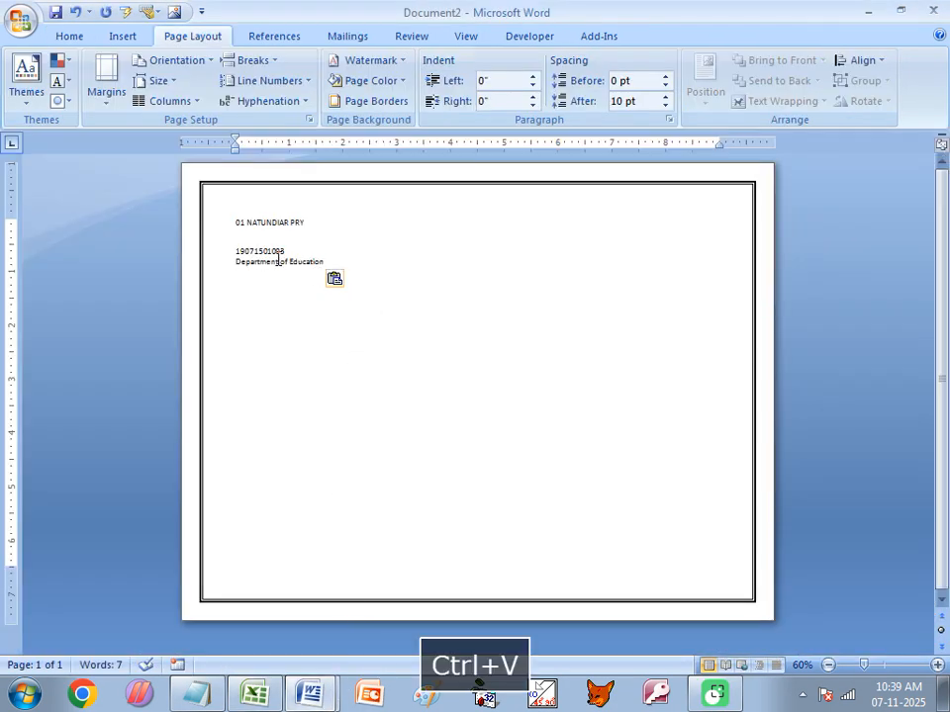